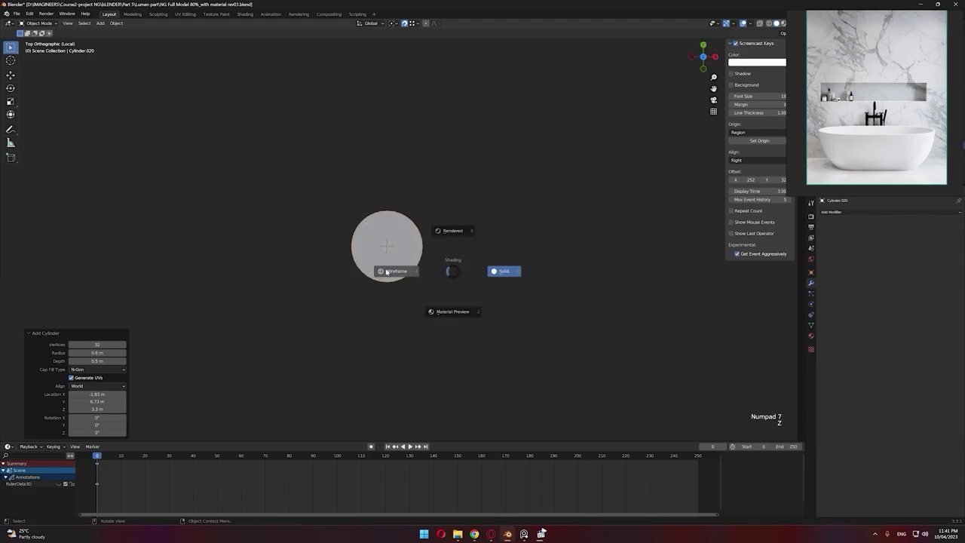
# Step: Scale the cylinder to 0.5 along Y into an ellipse and switch to the front view
pyautogui.press('KP_5')
pyautogui.press('KP_Enter')
pyautogui.press('KP_1')
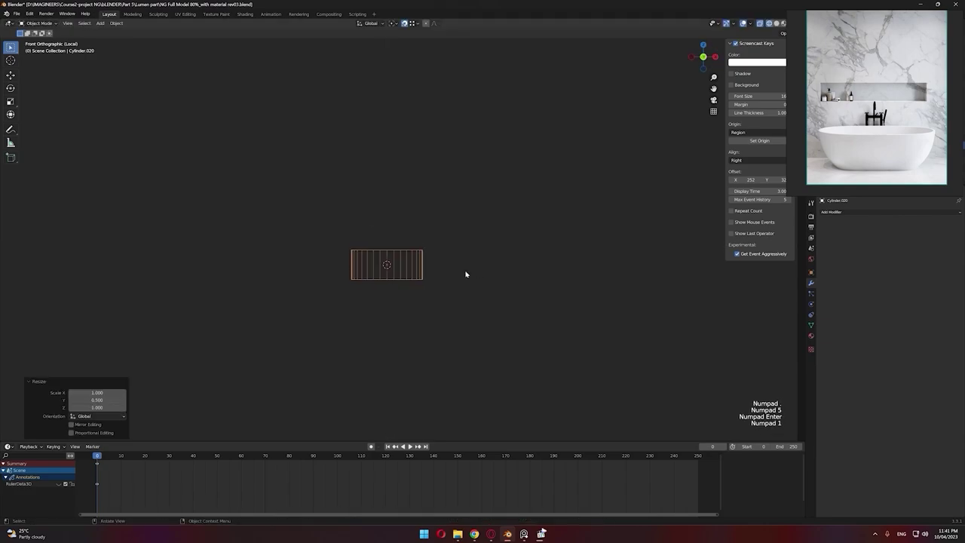
# Step: Select the cylinder's upper edge ring in edit mode and scale it to 1.4 to flare the sides
pyautogui.press('Tab')
pyautogui.moveTo(592, 237); pyautogui.dragTo(166, 302)
pyautogui.press('s')
pyautogui.press('KP_1')
pyautogui.press('KP_Decimal')
pyautogui.press('KP_4')
pyautogui.press('KP_Enter')
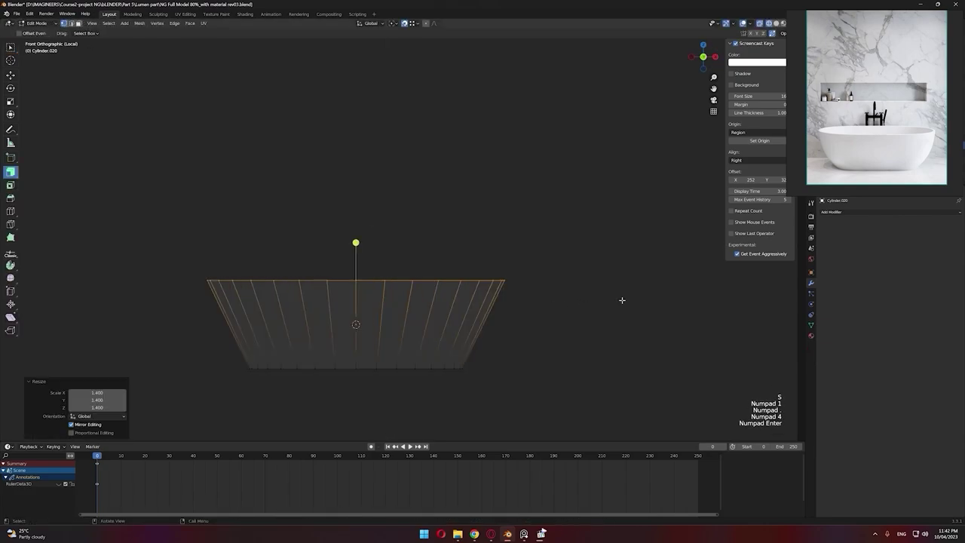
# Step: Add a centred horizontal edge loop halfway up the tub and scale it outward to about 1.16
pyautogui.click(494, 313)
pyautogui.rightClick(494, 313)
pyautogui.press('s')
pyautogui.click(602, 344)
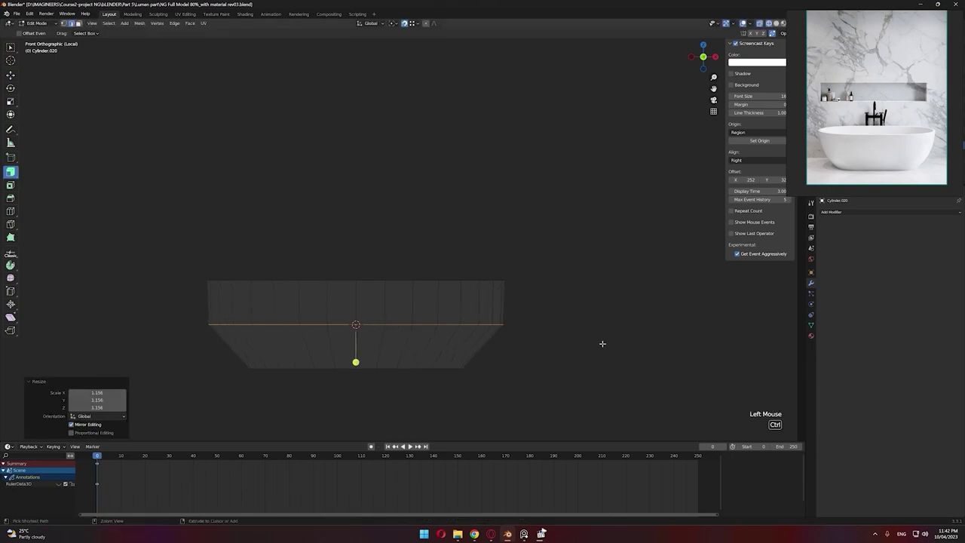
# Step: Add another horizontal edge loop in the tub's lower half and move it along Z to round the profile
pyautogui.click(632, 347)
pyautogui.press('g')
pyautogui.press('z')
pyautogui.click(632, 355)
# Step: Delete the tub's top cap face to open the basin
pyautogui.moveTo(620, 314); pyautogui.dragTo(554, 362, button='middle')
pyautogui.scroll(2, 553, 363)
pyautogui.moveTo(553, 364)
pyautogui.keyDown('shift'); pyautogui.mouseDown(button='middle')
pyautogui.moveTo(561, 294)
pyautogui.moveTo(596, 305)
pyautogui.mouseUp(button='middle'); pyautogui.keyUp('shift')
pyautogui.hotkey('shift', 'z')
pyautogui.moveTo(596, 305); pyautogui.dragTo(623, 314, button='middle')
pyautogui.press('3')
pyautogui.click(429, 228)
pyautogui.press('x')
pyautogui.click(429, 229)
# Step: Inset the tub's bottom face and delete the inner face
pyautogui.click(365, 250)
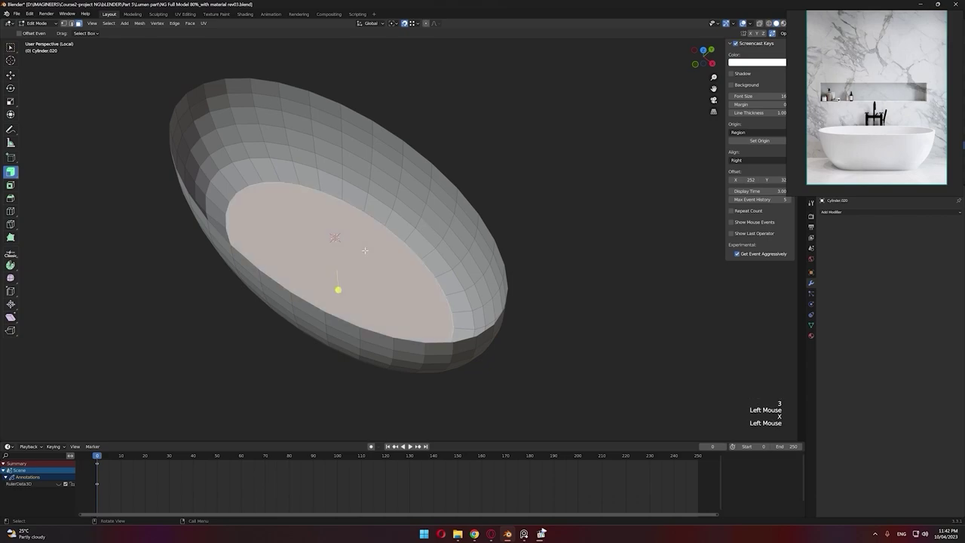
pyautogui.click(337, 248)
pyautogui.press('x')
pyautogui.click(368, 257)
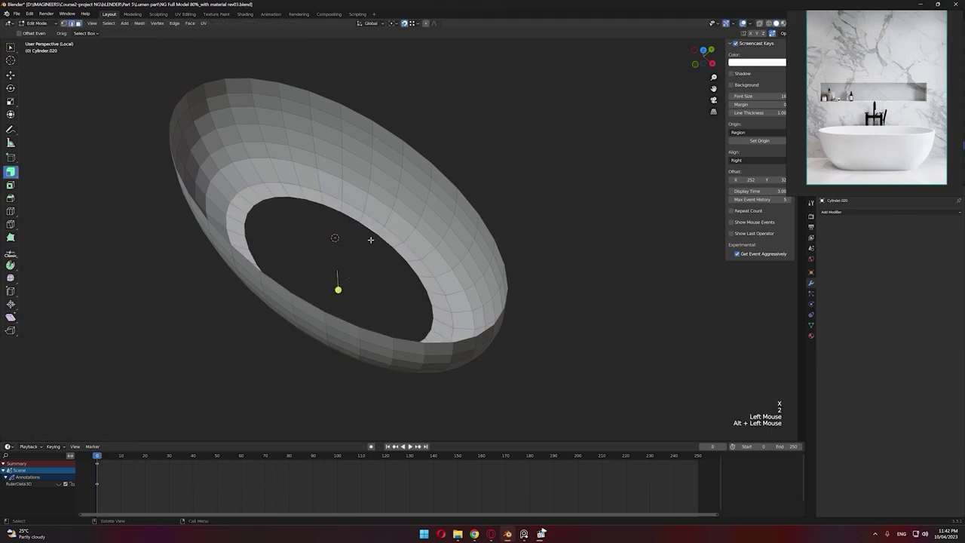
# Step: Grid-fill the opening in the tub's bottom and adjust the fill's offset to align the grid with the ellipse
pyautogui.hotkey('ctrl', 'f')
pyautogui.click(373, 245)
pyautogui.moveTo(374, 254); pyautogui.dragTo(402, 270, button='middle')
pyautogui.press('z')
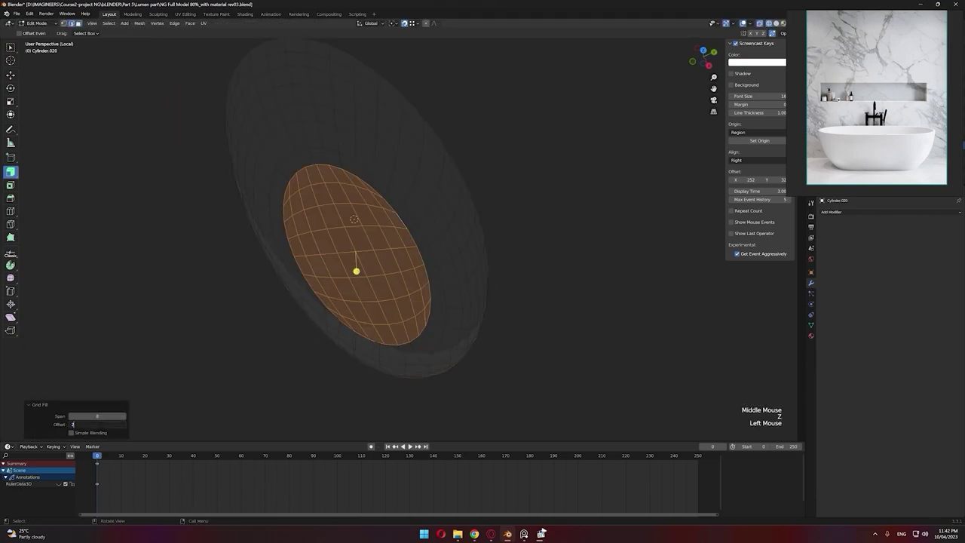
pyautogui.moveTo(316, 301); pyautogui.dragTo(327, 304, button='middle')
pyautogui.press('KP_7')
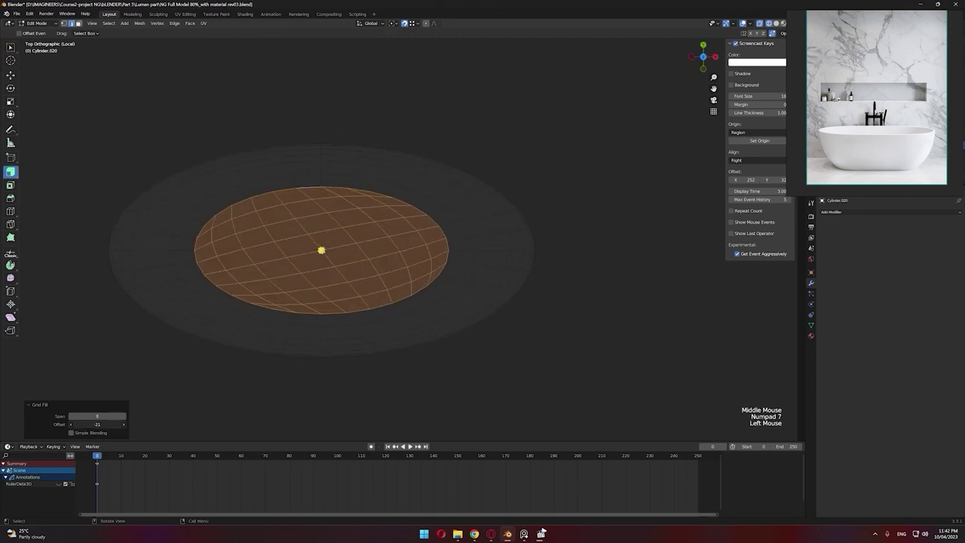
pyautogui.moveTo(392, 279); pyautogui.dragTo(435, 263, button='middle')
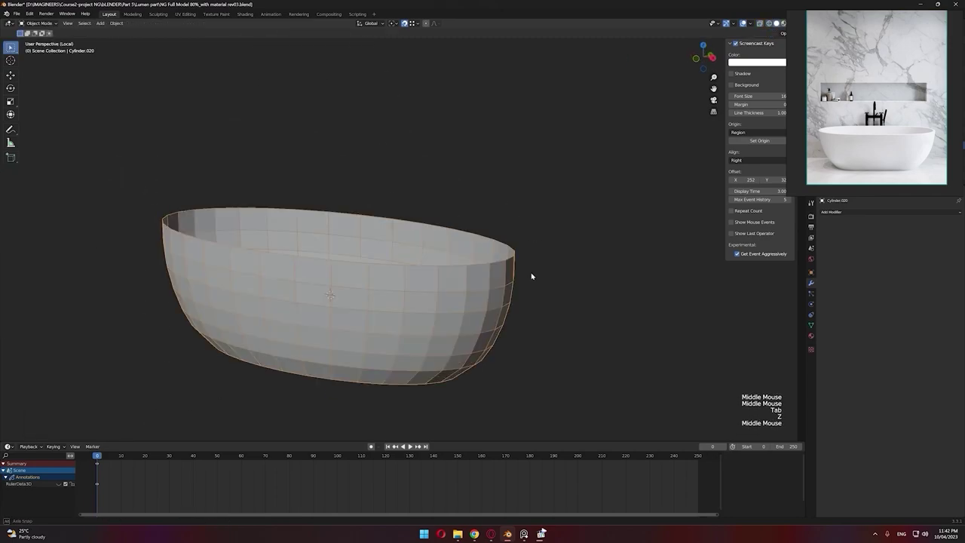
# Step: Add a Subdivision Surface modifier to the tub and shade it smooth
pyautogui.scroll(2, 528, 268)
pyautogui.moveTo(532, 273)
pyautogui.mouseDown(button='middle')
pyautogui.moveTo(521, 249)
pyautogui.moveTo(528, 242)
pyautogui.mouseUp(button='middle')
pyautogui.click(877, 213)
pyautogui.click(837, 329)
pyautogui.rightClick(452, 262)
pyautogui.click(478, 276)
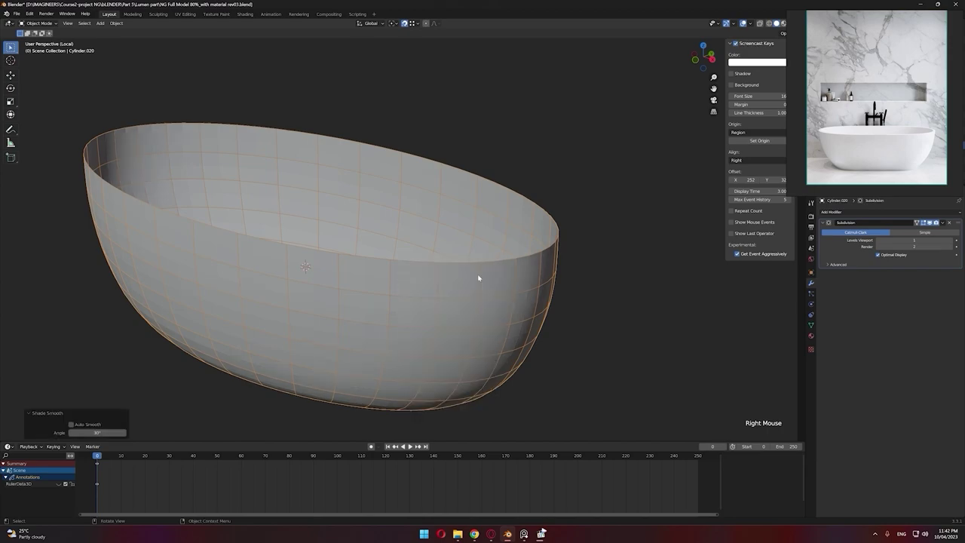
# Step: Add a Solidify modifier to the tub and adjust its thickness to give the walls a visible rim
pyautogui.click(868, 212)
pyautogui.click(828, 322)
pyautogui.moveTo(648, 264); pyautogui.dragTo(655, 296, button='middle')
pyautogui.moveTo(916, 291)
pyautogui.mouseDown()
pyautogui.moveTo(938, 292)
pyautogui.moveTo(930, 292)
pyautogui.mouseUp()
pyautogui.moveTo(650, 324); pyautogui.dragTo(660, 286, button='middle')
pyautogui.press('KP_1')
pyautogui.moveTo(623, 226); pyautogui.dragTo(587, 253, button='middle')
pyautogui.scroll(2, 587, 252)
pyautogui.scroll(-2, 587, 253)
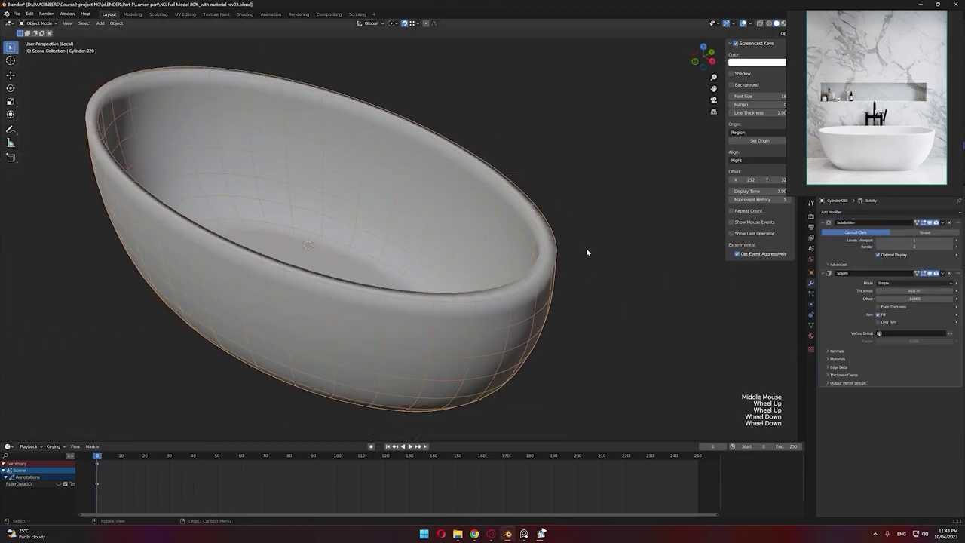
# Step: Apply the Solidify modifier and open the tub's mesh for edge editing
pyautogui.scroll(1, 583, 278)
pyautogui.moveTo(687, 316); pyautogui.dragTo(625, 282, button='middle')
pyautogui.click(925, 282)
pyautogui.scroll(2, 625, 282)
pyautogui.press('Tab')
pyautogui.scroll(-2, 625, 281)
pyautogui.press('2')
pyautogui.click(625, 268)
# Step: Add edge loops close to the tub's upper rim to tighten its edge
pyautogui.hotkey('ctrl', 'r')
pyautogui.click(657, 213)
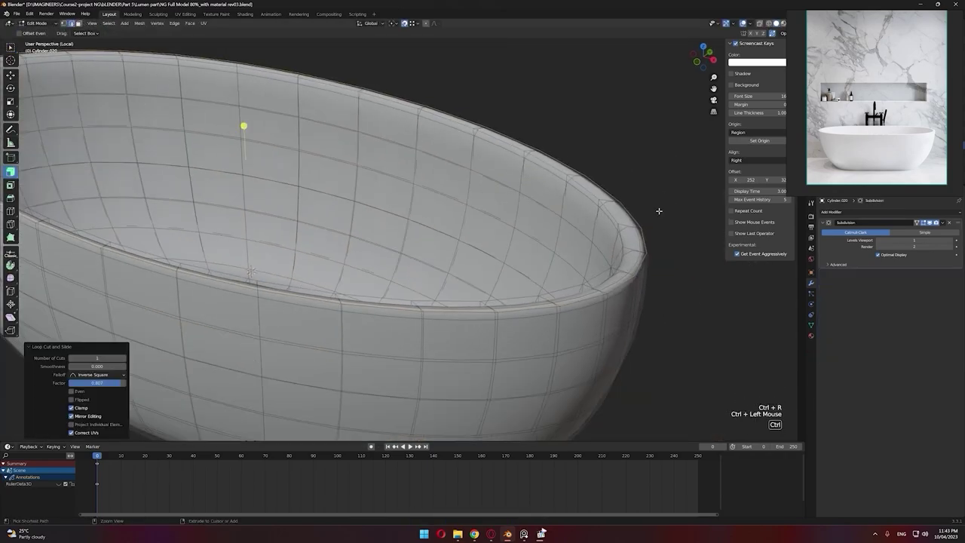
pyautogui.hotkey('ctrl', 'r')
pyautogui.click(629, 241)
pyautogui.click(629, 253)
# Step: Add a further supporting edge loop around the tub wall and slide it toward the rim
pyautogui.moveTo(629, 257); pyautogui.dragTo(614, 228, button='middle')
pyautogui.scroll(-2, 614, 227)
pyautogui.keyDown('shift'); pyautogui.moveTo(615, 228); pyautogui.dragTo(605, 298, button='middle'); pyautogui.keyUp('shift')
pyautogui.scroll(2, 565, 286)
pyautogui.click(535, 305)
pyautogui.hotkey('ctrl', 'r')
pyautogui.keyDown('ctrl'); pyautogui.click(631, 373); pyautogui.keyUp('ctrl')
pyautogui.click(627, 206)
# Step: Add an edge loop on the inner side of the rim, slide it toward the edge and leave edit mode
pyautogui.moveTo(627, 206); pyautogui.dragTo(592, 252, button='middle')
pyautogui.keyDown('shift'); pyautogui.moveTo(592, 253); pyautogui.dragTo(566, 245, button='middle'); pyautogui.keyUp('shift')
pyautogui.moveTo(566, 245); pyautogui.dragTo(530, 309, button='middle')
pyautogui.scroll(2, 545, 265)
pyautogui.keyDown('ctrl'); pyautogui.click(575, 270); pyautogui.keyUp('ctrl')
pyautogui.click(567, 135)
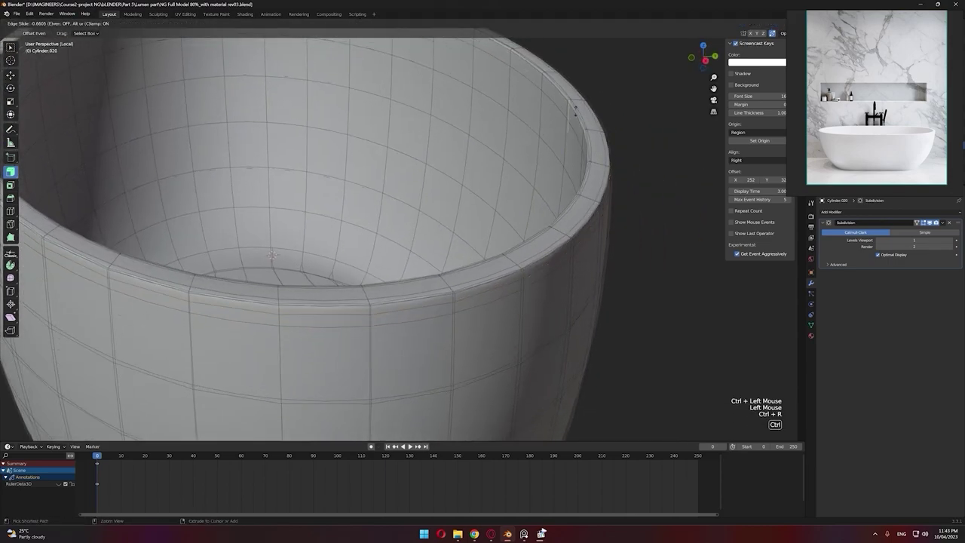
pyautogui.keyDown('ctrl'); pyautogui.click(569, 138); pyautogui.keyUp('ctrl')
pyautogui.scroll(-3, 577, 173)
pyautogui.press('Tab')
# Step: Return to the full bathroom scene and hide the object blocking the view into the room
pyautogui.click(595, 234)
pyautogui.scroll(-2, 597, 239)
pyautogui.click(554, 284)
pyautogui.moveTo(597, 239); pyautogui.dragTo(592, 286, button='middle')
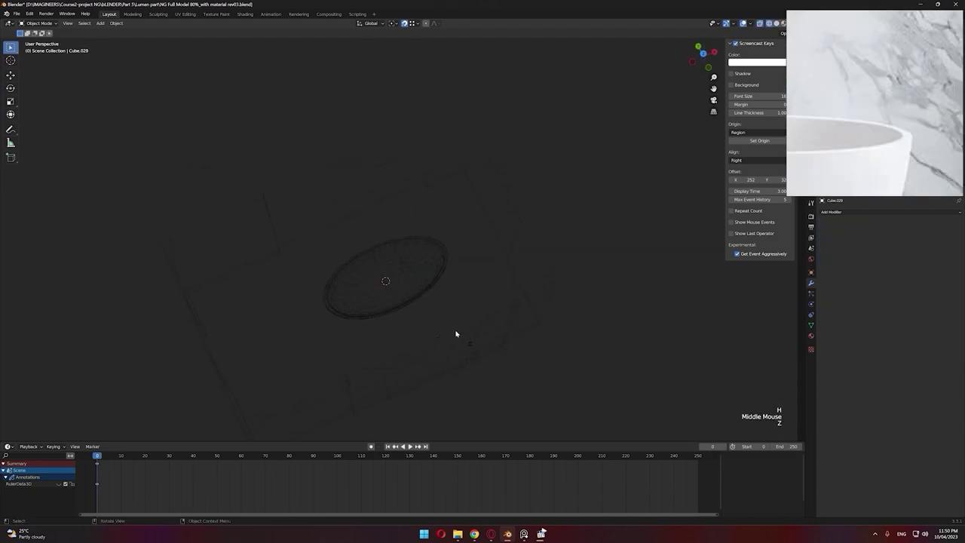
# Step: Select the tub in the room and move it about -0.88 m along Y
pyautogui.moveTo(456, 334); pyautogui.dragTo(484, 356)
pyautogui.keyDown('ctrl'); pyautogui.moveTo(500, 331); pyautogui.dragTo(521, 348); pyautogui.keyUp('ctrl')
pyautogui.press('z')
pyautogui.scroll(3, 566, 268)
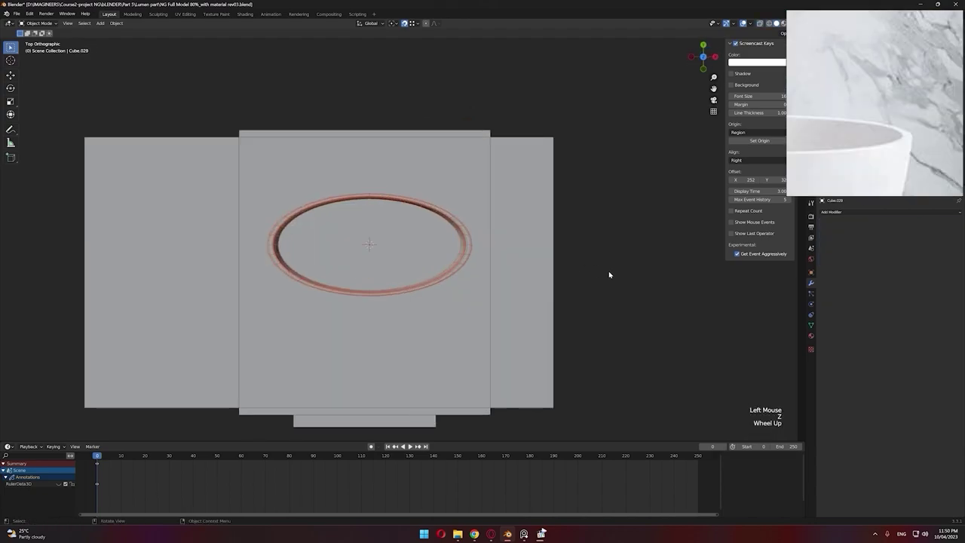
pyautogui.click(595, 375)
pyautogui.moveTo(595, 375); pyautogui.dragTo(648, 308, button='middle')
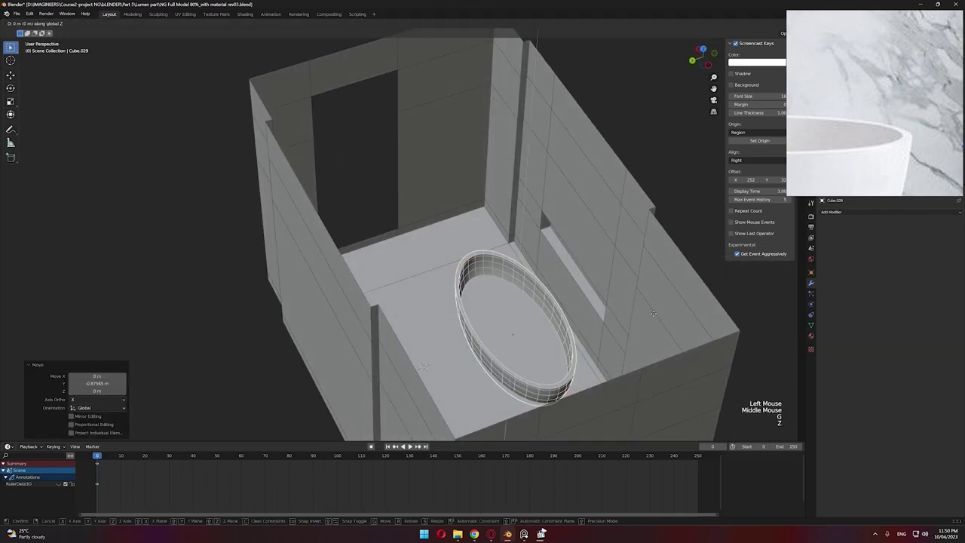
# Step: Raise the tub along Z in the front view until its base rests on the floor
pyautogui.press('KP_1')
pyautogui.press('z')
pyautogui.keyDown('shift'); pyautogui.moveTo(453, 412); pyautogui.dragTo(536, 297, button='middle'); pyautogui.keyUp('shift')
pyautogui.scroll(3, 536, 296)
pyautogui.press('g')
pyautogui.press('z')
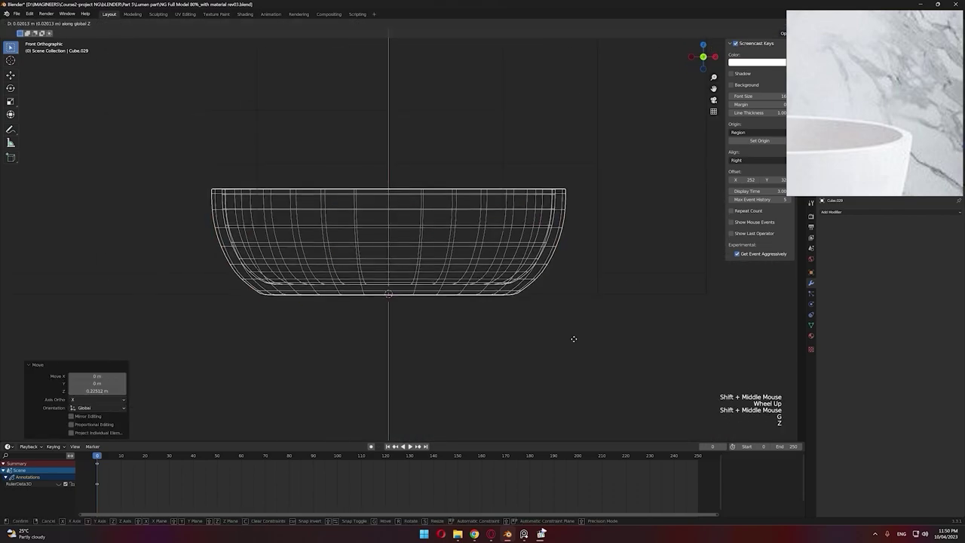
pyautogui.click(574, 338)
# Step: Fine-tune the tub's position in the room along Y
pyautogui.scroll(-1, 536, 311)
pyautogui.press('z')
pyautogui.moveTo(582, 257)
pyautogui.mouseDown(button='middle')
pyautogui.moveTo(536, 311)
pyautogui.moveTo(539, 253)
pyautogui.mouseUp(button='middle')
pyautogui.moveTo(539, 252); pyautogui.dragTo(362, 260, button='middle')
pyautogui.press('g')
pyautogui.keyDown('shift'); pyautogui.moveTo(362, 260); pyautogui.dragTo(422, 339, button='middle'); pyautogui.keyUp('shift')
pyautogui.press('y')
pyautogui.click(409, 342)
pyautogui.scroll(-5, 422, 340)
pyautogui.hotkey('shift', 'a')
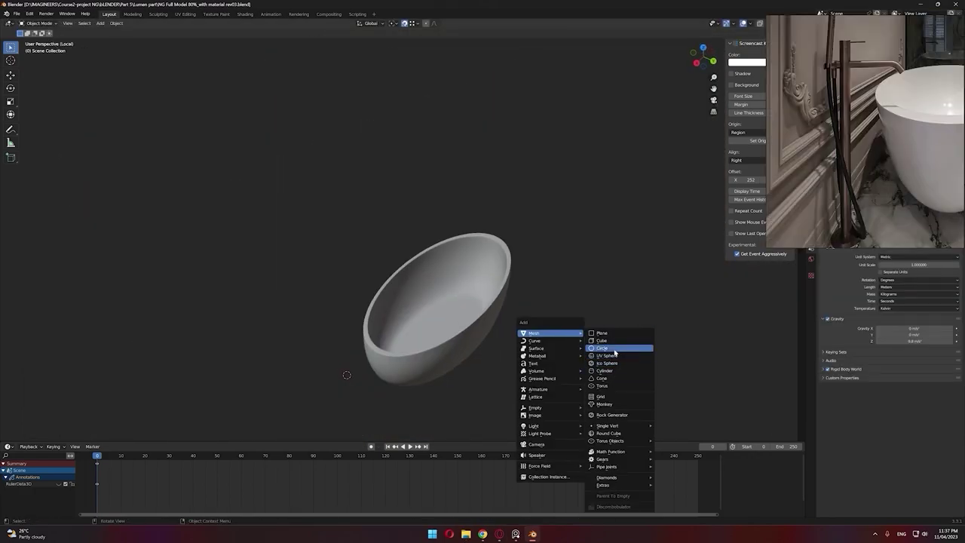
pyautogui.click(616, 352)
pyautogui.press('KP_Decimal')
pyautogui.press('Tab')
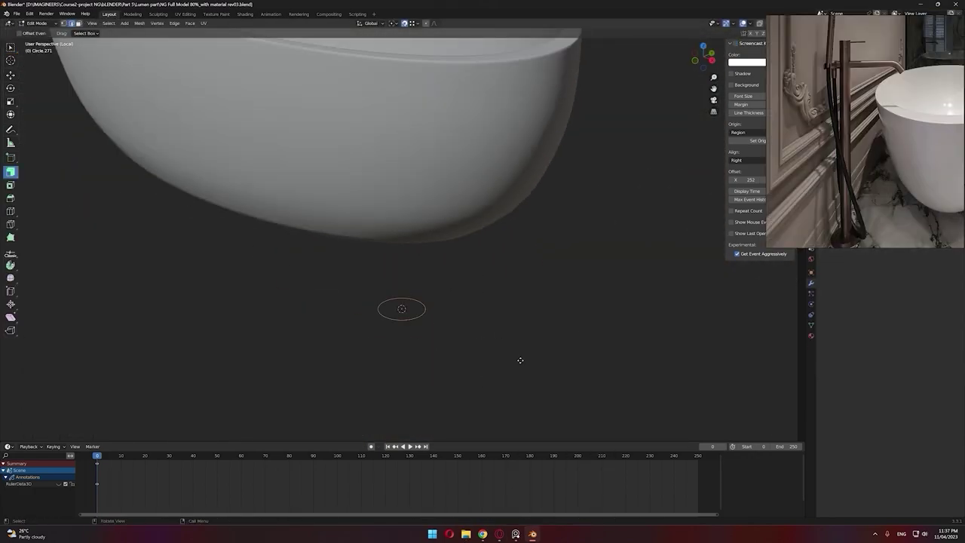
pyautogui.write('2')
pyautogui.press('Return')
pyautogui.scroll(4, 498, 327)
pyautogui.moveTo(487, 325); pyautogui.dragTo(539, 325, button='middle')
pyautogui.press('s')
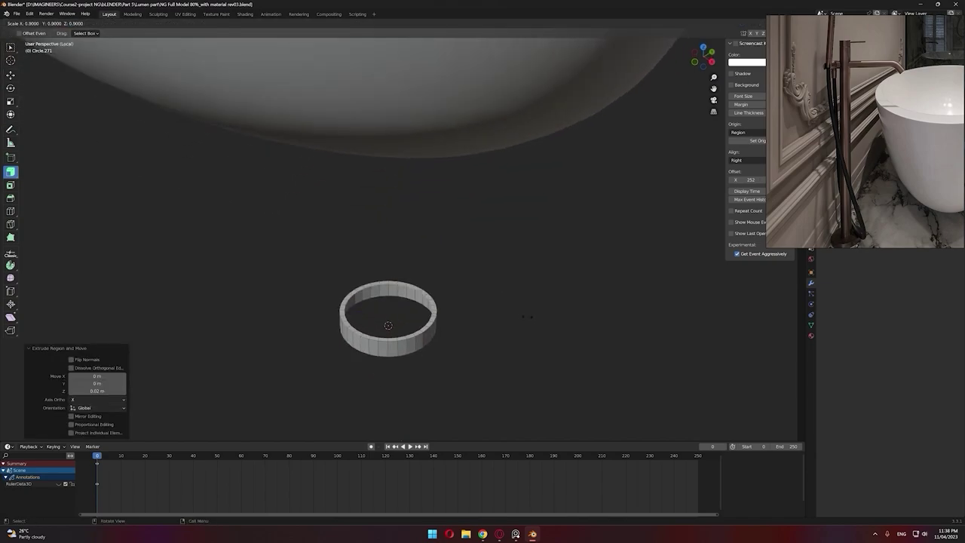
pyautogui.click(452, 323)
pyautogui.scroll(-7, 494, 336)
pyautogui.press('Tab')
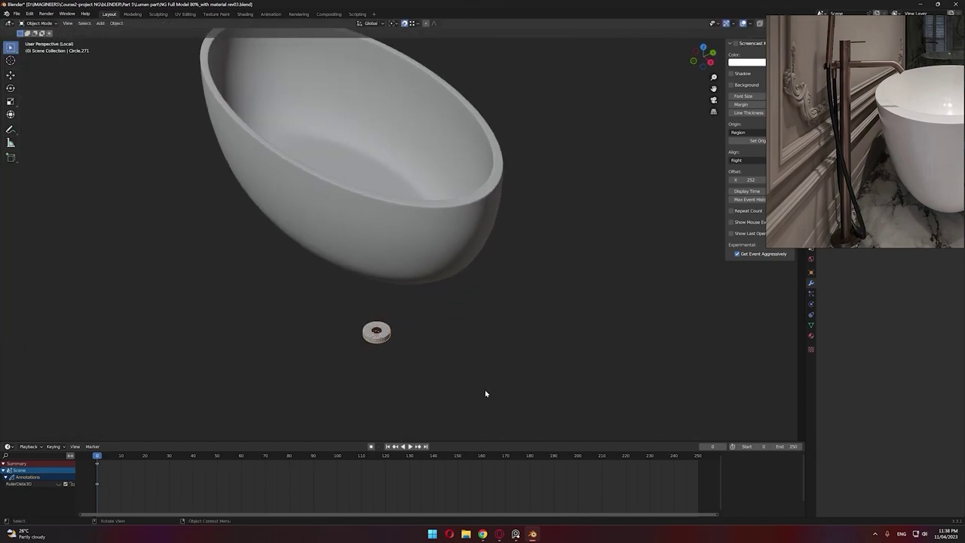
pyautogui.scroll(-3, 615, 335)
pyautogui.press('Delete')
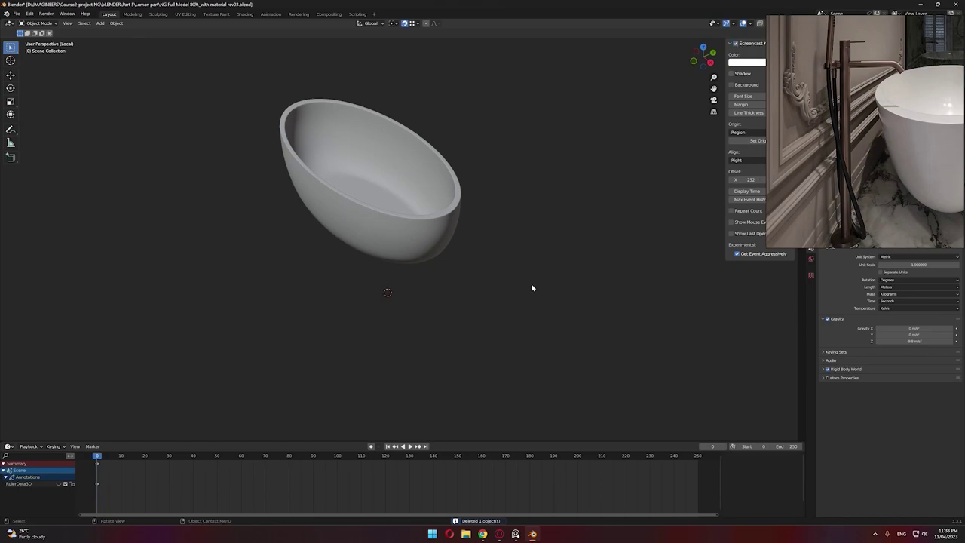
# Step: Add a mesh circle on the floor beside the tub as the faucet base and enter edit mode
pyautogui.moveTo(533, 288); pyautogui.dragTo(439, 291, button='middle')
pyautogui.scroll(2, 439, 290)
pyautogui.keyDown('shift'); pyautogui.moveTo(439, 291); pyautogui.dragTo(450, 330, button='middle'); pyautogui.keyUp('shift')
pyautogui.hotkey('shift', 'a')
pyautogui.moveTo(412, 295)
pyautogui.click(446, 309)
pyautogui.scroll(2, 450, 331)
pyautogui.press('Tab')
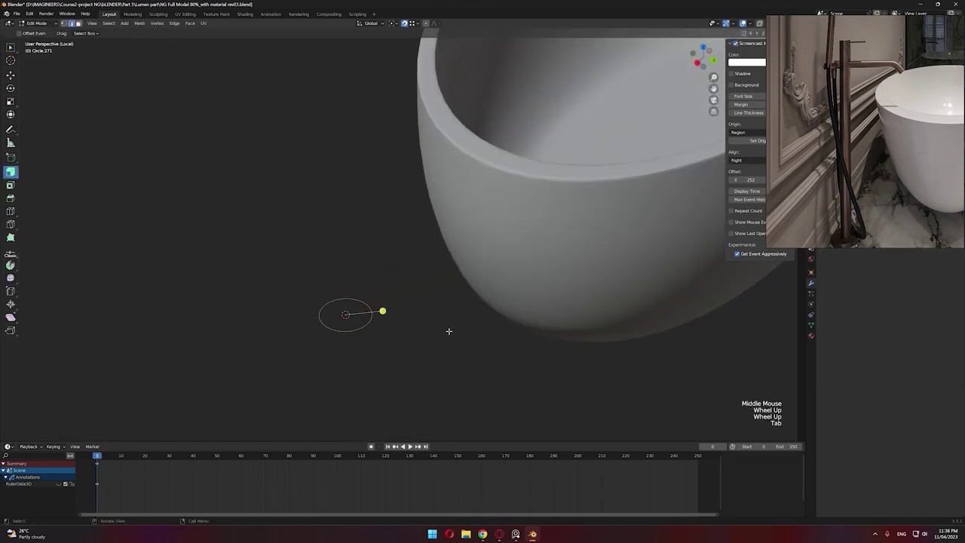
# Step: Extrude the circle 0.02 m along Z and extrude its upper edge inward at a scale of 0.4
pyautogui.write('.02')
pyautogui.press('KP_Enter')
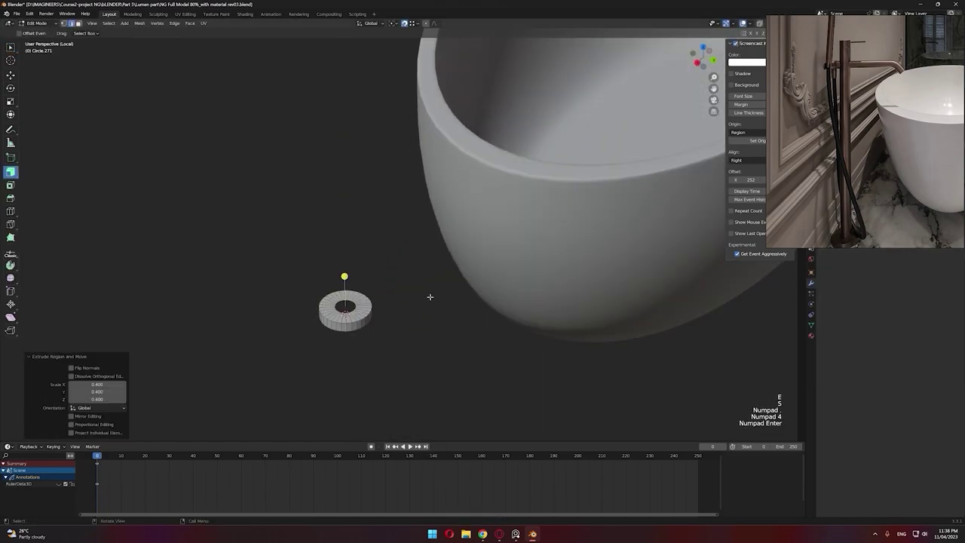
# Step: Extrude the base's inner ring 0.7 m along Z to form the faucet's vertical pipe
pyautogui.scroll(-2, 429, 296)
pyautogui.keyDown('shift'); pyautogui.moveTo(429, 296); pyautogui.dragTo(490, 296, button='middle'); pyautogui.keyUp('shift')
pyautogui.press('e')
pyautogui.press('z')
pyautogui.press('KP_1')
pyautogui.scroll(3, 375, 203)
pyautogui.moveTo(527, 254); pyautogui.dragTo(482, 219, button='middle')
pyautogui.scroll(3, 457, 235)
pyautogui.scroll(1, 489, 217)
pyautogui.keyDown('shift'); pyautogui.moveTo(488, 203); pyautogui.dragTo(493, 224, button='middle'); pyautogui.keyUp('shift')
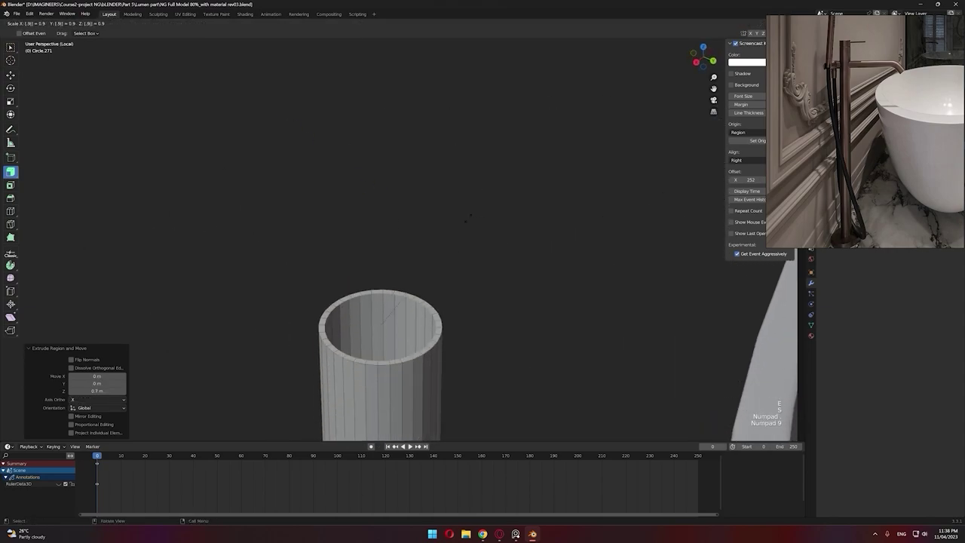
# Step: Shape a thin groove at the pipe's top with extrusions scaled inward to 0.9 and back outward to 1.1
pyautogui.keyDown('ctrl'); pyautogui.click(517, 307); pyautogui.keyUp('ctrl')
pyautogui.scroll(-1, 521, 294)
pyautogui.moveTo(517, 307); pyautogui.dragTo(512, 332, button='middle')
pyautogui.scroll(1, 512, 332)
# Step: Extrude the pipe's top ring 0.02 m along Z above the groove
pyautogui.write('ez')
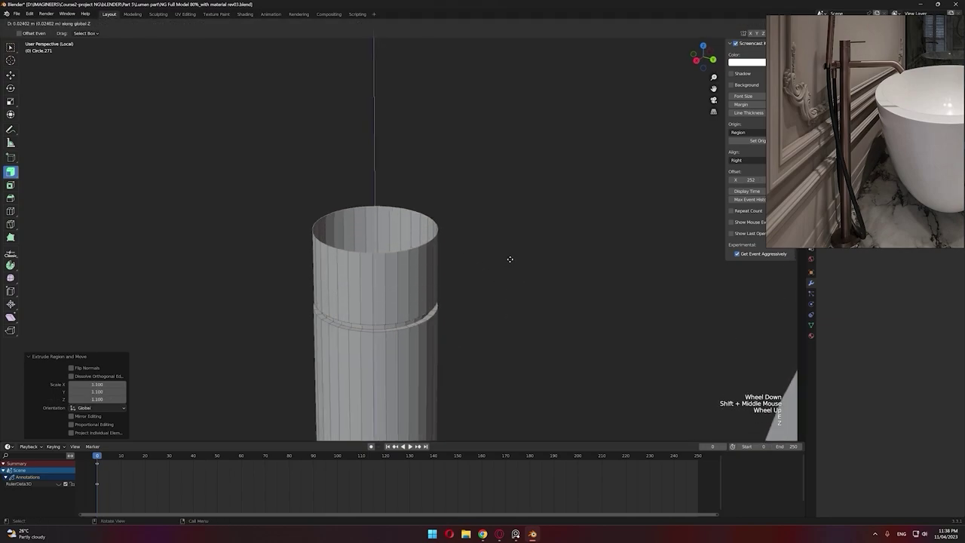
pyautogui.write('.02')
pyautogui.press('KP_Enter')
# Step: Select the pipe's open top edge loop and close it with a grid fill
pyautogui.moveTo(464, 228); pyautogui.dragTo(463, 230, button='middle')
pyautogui.moveTo(463, 230); pyautogui.dragTo(486, 200, button='middle')
pyautogui.click(434, 223)
pyautogui.hotkey('ctrl', 'f')
pyautogui.click(465, 239)
# Step: Select the pipe's sharp edges around the groove and cap, and bevel them with 3 segments
pyautogui.scroll(-1, 489, 121)
pyautogui.click(486, 200)
pyautogui.click(110, 23)
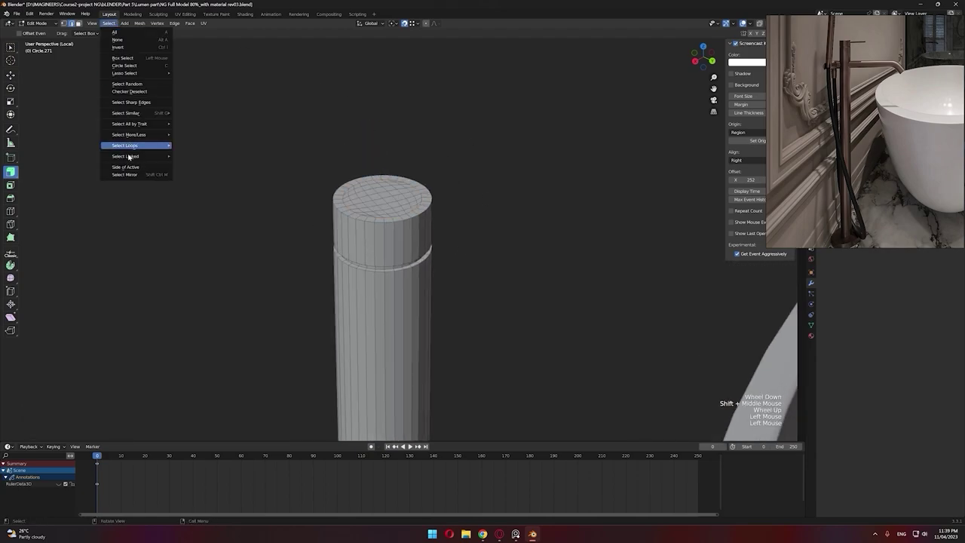
pyautogui.click(136, 103)
pyautogui.scroll(5, 543, 339)
pyautogui.hotkey('ctrl', 'b')
pyautogui.click(555, 334)
pyautogui.scroll(-5, 507, 256)
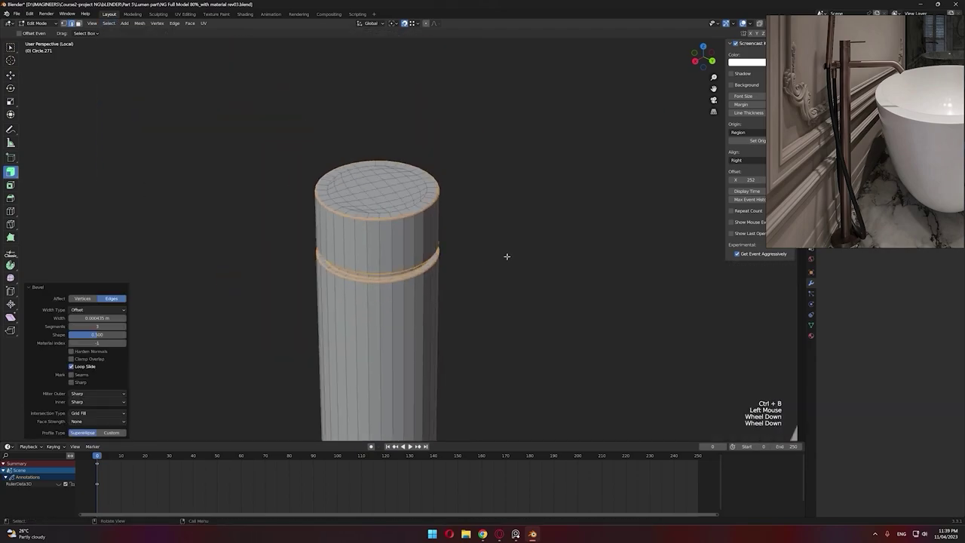
# Step: Leave mesh editing and shade the faucet pipe smooth
pyautogui.press('Tab')
pyautogui.rightClick(507, 257)
pyautogui.click(505, 250)
# Step: In the right-side wireframe view, knife a diagonal cut across the whole pipe below its top groove
pyautogui.press('KP_1')
pyautogui.scroll(-4, 370, 333)
pyautogui.keyDown('shift'); pyautogui.moveTo(370, 332); pyautogui.dragTo(325, 272, button='middle'); pyautogui.keyUp('shift')
pyautogui.press('KP_3')
pyautogui.keyDown('shift'); pyautogui.moveTo(419, 163); pyautogui.dragTo(322, 238, button='middle'); pyautogui.keyUp('shift')
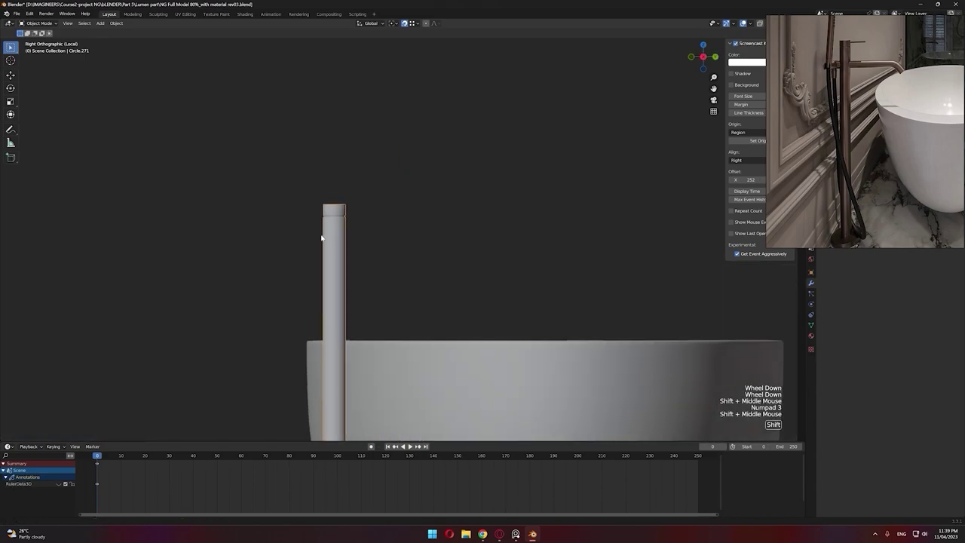
pyautogui.scroll(5, 321, 238)
pyautogui.press('Tab')
pyautogui.press('z')
pyautogui.press('1')
pyautogui.click(339, 179)
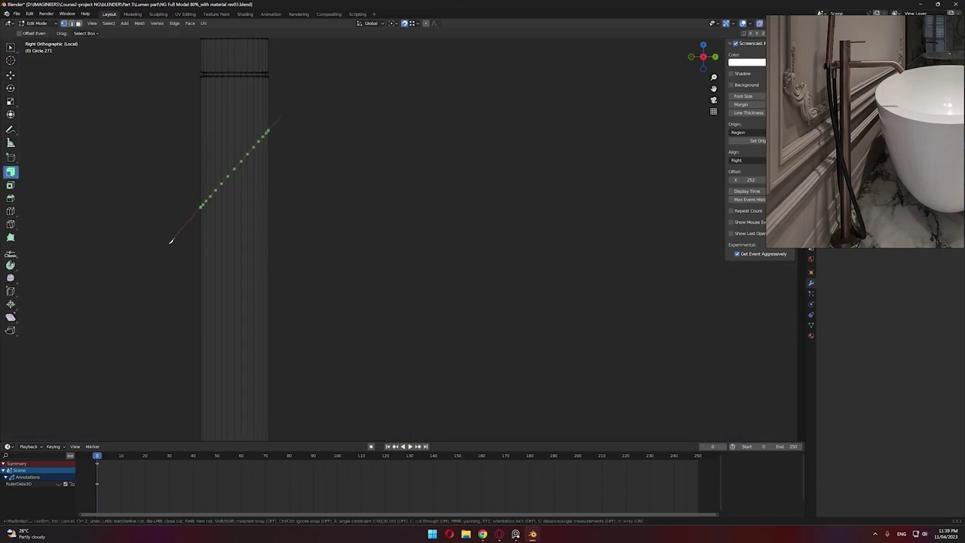
pyautogui.press('Return')
# Step: Knife a second, opposite diagonal cut on the pipe so a sideways triangle is outlined toward the bathtub
pyautogui.click(216, 224)
pyautogui.press('k')
pyautogui.press('Return')
pyautogui.click(279, 219)
pyautogui.scroll(3, 249, 166)
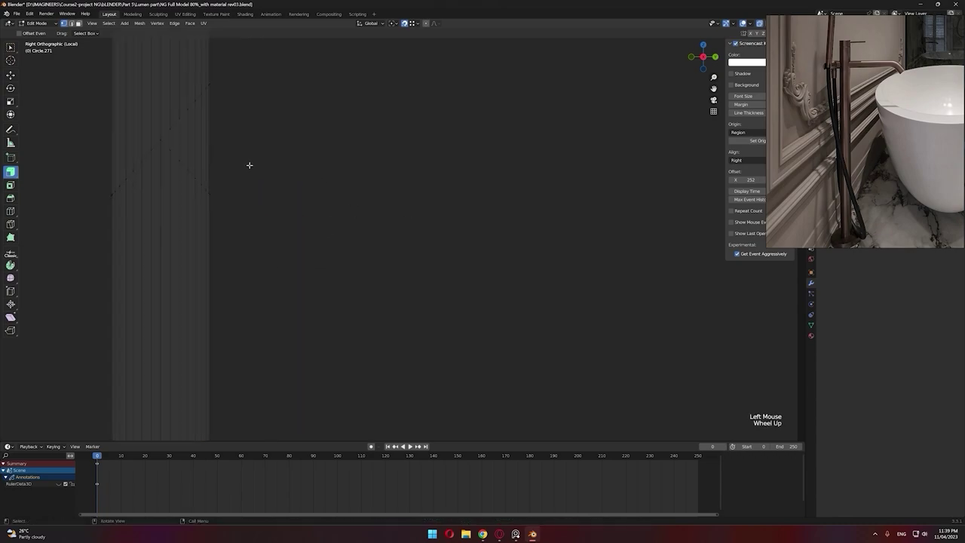
# Step: Select the pipe faces inside the triangular cut and extrude them along Y to form the horizontal spout arm
pyautogui.press('3')
pyautogui.moveTo(207, 119); pyautogui.dragTo(120, 124)
pyautogui.scroll(-5, 323, 140)
pyautogui.keyDown('shift'); pyautogui.moveTo(323, 140); pyautogui.dragTo(295, 184, button='middle'); pyautogui.keyUp('shift')
pyautogui.scroll(3, 420, 235)
pyautogui.press('e')
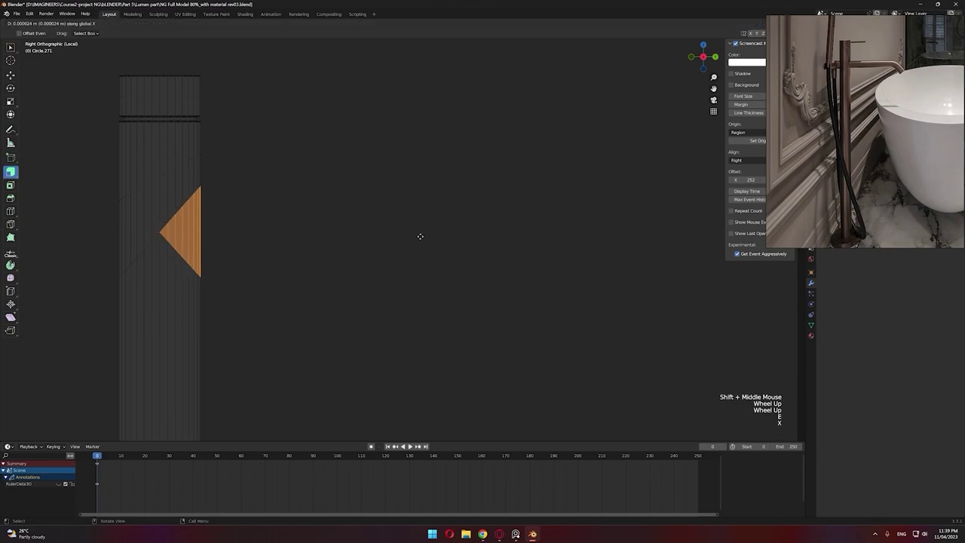
pyautogui.press('x')
pyautogui.press('y')
pyautogui.click(535, 226)
# Step: Flatten the arm's extruded end by scaling it to 0 along Y
pyautogui.press('s')
pyautogui.press('y')
pyautogui.press('0')
pyautogui.press('Return')
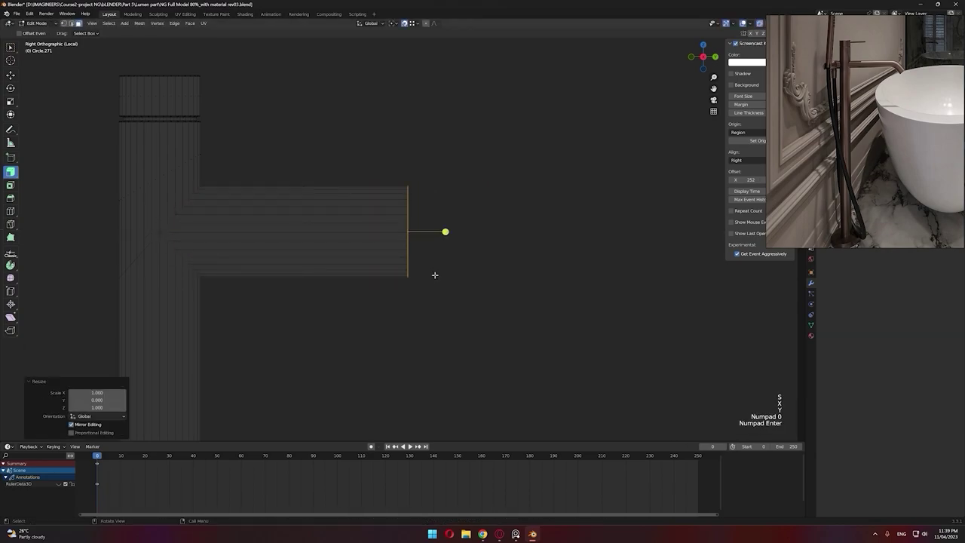
# Step: Round the arm's end faces into a circle with the To Sphere operator
pyautogui.scroll(2, 420, 274)
pyautogui.moveTo(433, 274)
pyautogui.mouseDown(button='middle')
pyautogui.moveTo(420, 274)
pyautogui.moveTo(451, 280)
pyautogui.mouseUp(button='middle')
pyautogui.moveTo(450, 280); pyautogui.dragTo(480, 284, button='middle')
pyautogui.scroll(1, 480, 283)
pyautogui.press('F3')
pyautogui.press('Return')
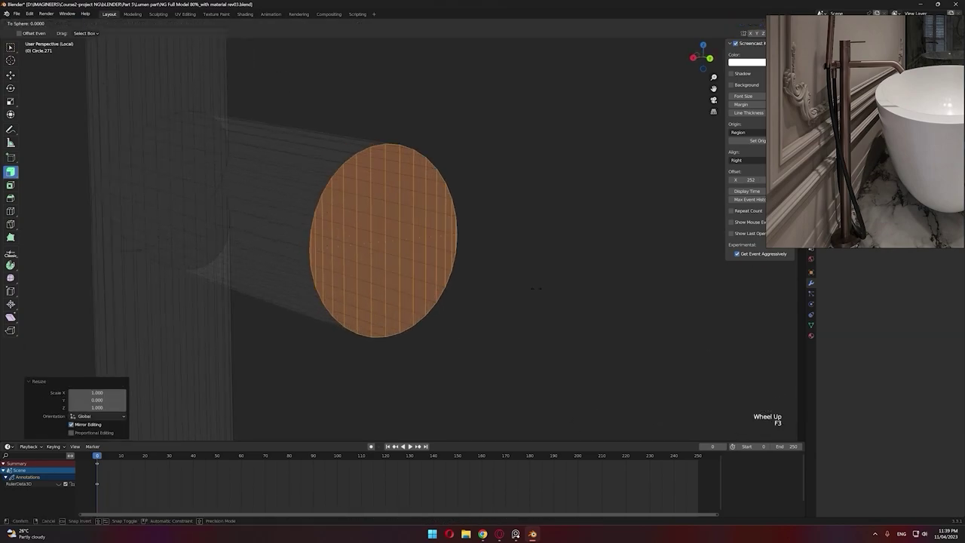
pyautogui.moveTo(77, 416); pyautogui.dragTo(125, 417)
# Step: Return to solid shading and delete the arm's round end faces
pyautogui.moveTo(234, 310); pyautogui.dragTo(260, 267, button='middle')
pyautogui.scroll(2, 377, 276)
pyautogui.press('z')
pyautogui.moveTo(423, 264); pyautogui.dragTo(510, 284, button='middle')
pyautogui.press('x')
pyautogui.click(510, 283)
# Step: Extrude the arm's open end loop inward by scaling it, and close the hole with a grid fill
pyautogui.press('e')
pyautogui.press('s')
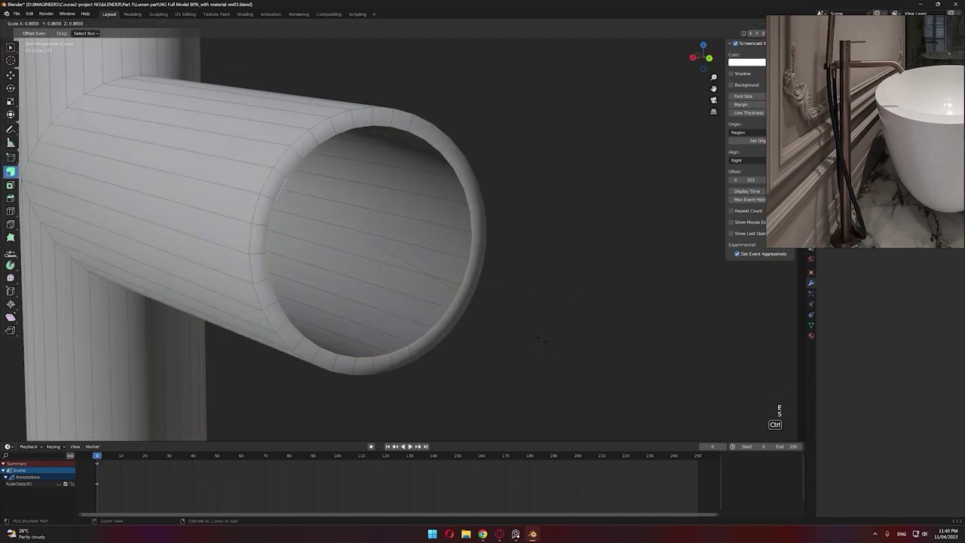
pyautogui.keyDown('ctrl'); pyautogui.click(522, 334); pyautogui.keyUp('ctrl')
pyautogui.moveTo(520, 331); pyautogui.dragTo(558, 353, button='middle')
pyautogui.hotkey('ctrl', 'f')
pyautogui.click(504, 307)
pyautogui.click(509, 302)
# Step: Select the edge loop around the outer rim of the arm's end
pyautogui.scroll(-2, 498, 303)
pyautogui.scroll(1, 558, 352)
pyautogui.keyDown('alt'); pyautogui.click(441, 275); pyautogui.keyUp('alt')
pyautogui.scroll(2, 457, 286)
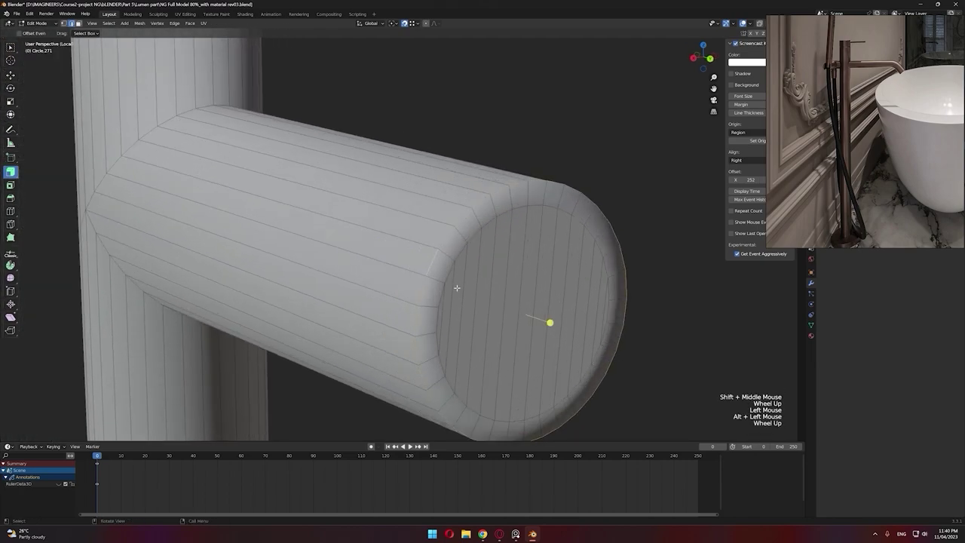
pyautogui.scroll(-2, 457, 286)
pyautogui.moveTo(457, 285); pyautogui.dragTo(493, 264, button='middle')
pyautogui.scroll(-5, 490, 168)
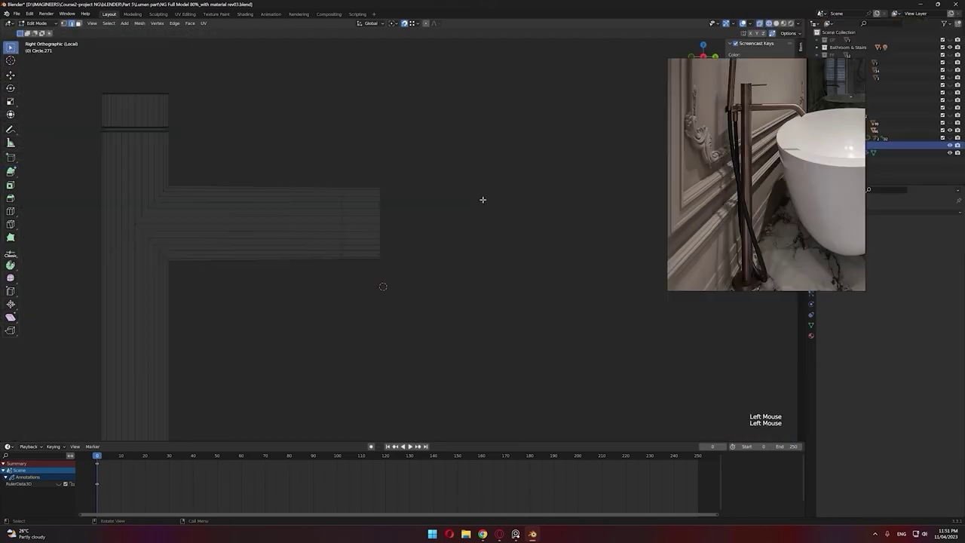
# Step: Select the arm's end ring and spin it downward around the 3D cursor in 12 steps to bend the spout
pyautogui.moveTo(360, 124); pyautogui.dragTo(446, 307)
pyautogui.moveTo(429, 240); pyautogui.dragTo(456, 272)
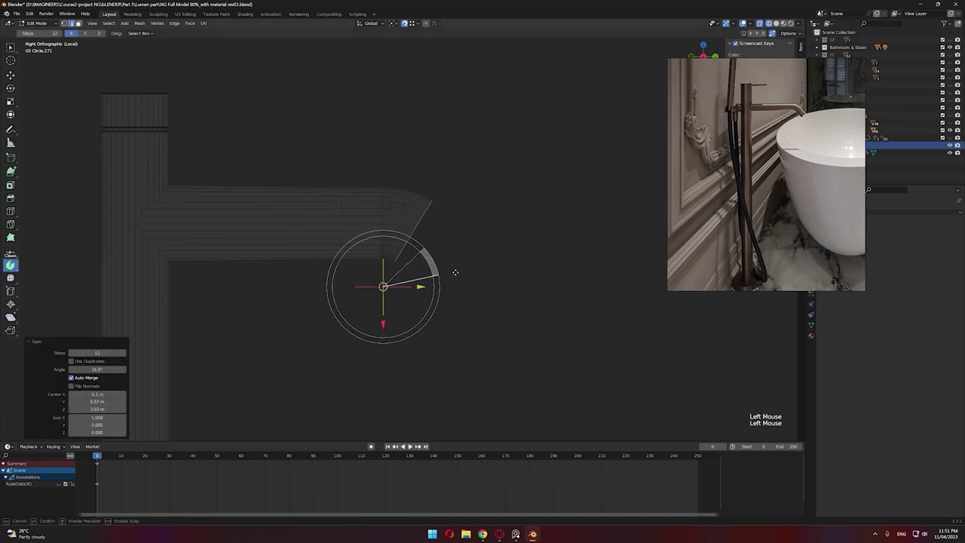
pyautogui.press('1')
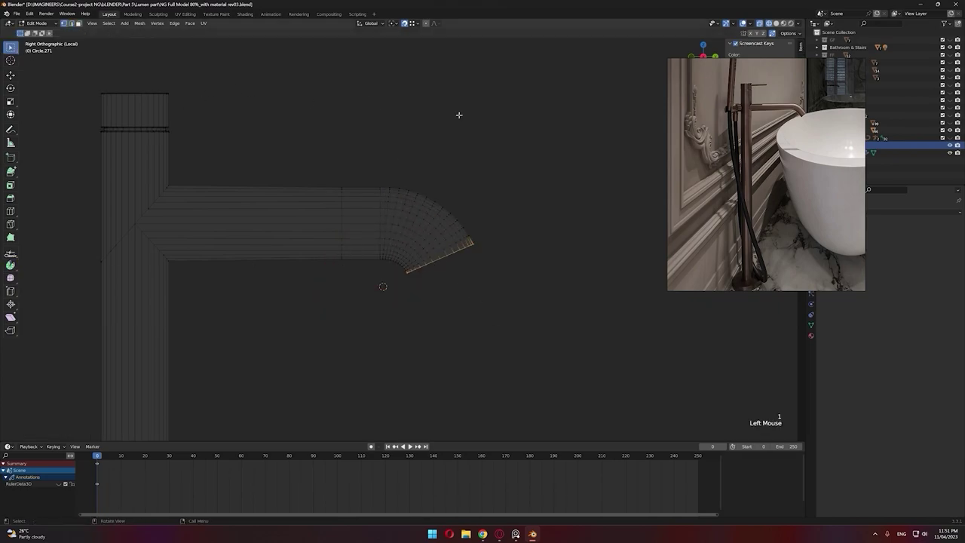
# Step: Select the spout's bent end and move it along Y to lengthen the horizontal arm
pyautogui.moveTo(296, 157); pyautogui.dragTo(547, 354)
pyautogui.press('g')
pyautogui.press('y')
pyautogui.click(519, 364)
pyautogui.moveTo(521, 362); pyautogui.dragTo(462, 331, button='middle')
pyautogui.click(554, 229)
# Step: Select the spout's open end loop and extrude it inward with a scale of 0.8
pyautogui.scroll(4, 553, 229)
pyautogui.press('2')
pyautogui.click(502, 237)
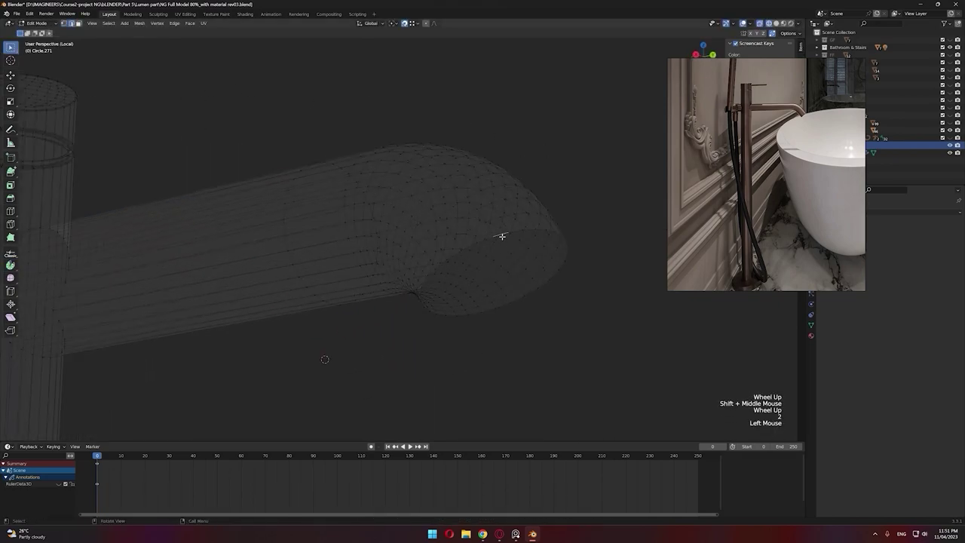
pyautogui.click(584, 334)
pyautogui.moveTo(584, 334); pyautogui.dragTo(452, 311, button='middle')
pyautogui.scroll(-4, 452, 311)
pyautogui.keyDown('shift'); pyautogui.moveTo(452, 311); pyautogui.dragTo(415, 327, button='middle'); pyautogui.keyUp('shift')
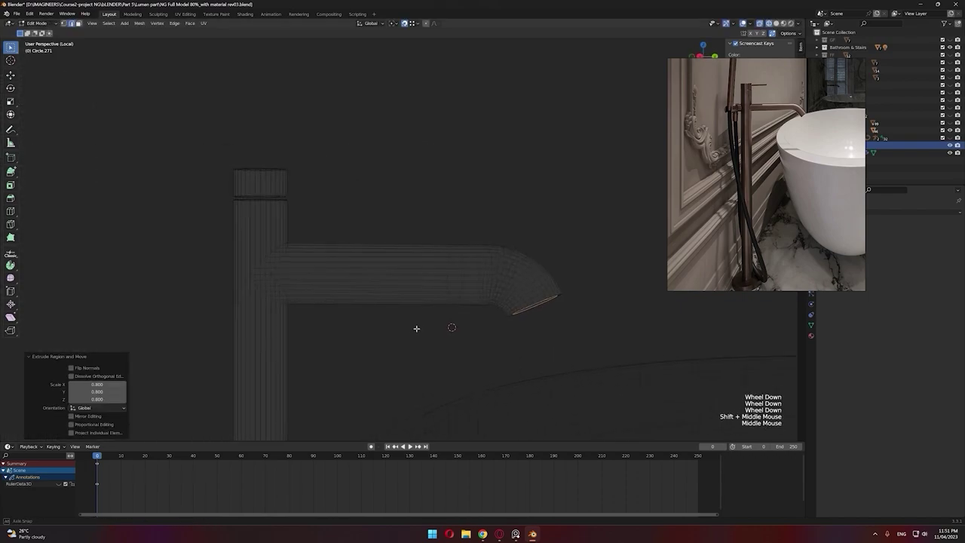
# Step: Select the edge loop where the arm meets the vertical pipe and bevel it with 3 segments
pyautogui.scroll(2, 332, 317)
pyautogui.keyDown('shift'); pyautogui.moveTo(332, 317); pyautogui.dragTo(379, 331, button='middle'); pyautogui.keyUp('shift')
pyautogui.scroll(5, 378, 281)
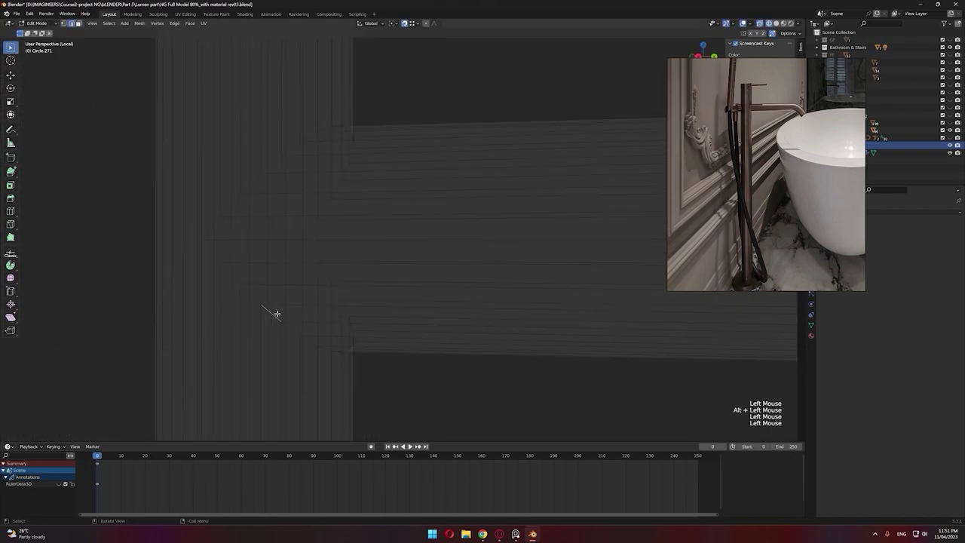
pyautogui.click(535, 422)
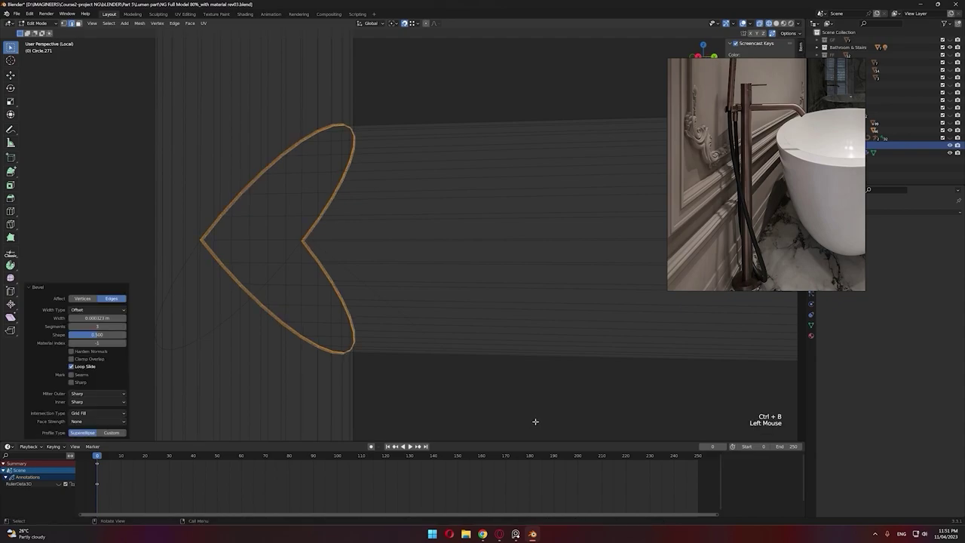
pyautogui.click(536, 420)
# Step: Try adding a loop cut around the bent spout, slid close to its open rim
pyautogui.scroll(-4, 537, 403)
pyautogui.hotkey('shift', 'z')
pyautogui.keyDown('shift'); pyautogui.moveTo(542, 359); pyautogui.dragTo(452, 366, button='middle'); pyautogui.keyUp('shift')
pyautogui.scroll(-1, 460, 364)
pyautogui.keyDown('shift'); pyautogui.moveTo(520, 350); pyautogui.dragTo(452, 347, button='middle'); pyautogui.keyUp('shift')
pyautogui.hotkey('ctrl', 'r')
pyautogui.click(609, 305)
pyautogui.click(611, 302)
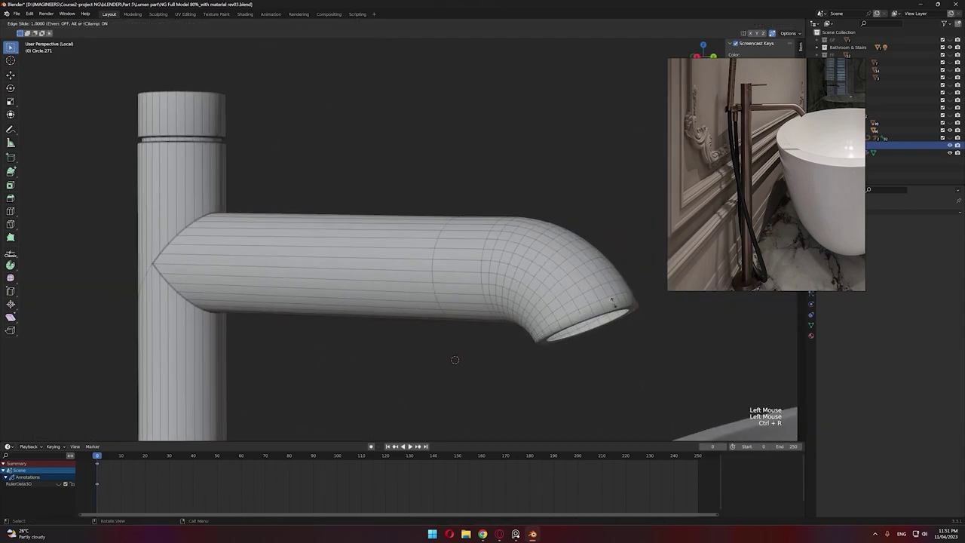
pyautogui.keyDown('ctrl'); pyautogui.click(642, 295); pyautogui.keyUp('ctrl')
# Step: Inspect the spout's opening and undo the loop cut near its rim
pyautogui.moveTo(641, 293); pyautogui.dragTo(580, 241, button='middle')
pyautogui.scroll(1, 580, 241)
pyautogui.keyDown('shift'); pyautogui.moveTo(580, 242); pyautogui.dragTo(543, 211, button='middle'); pyautogui.keyUp('shift')
pyautogui.scroll(2, 520, 226)
pyautogui.hotkey('ctrl', 'z')
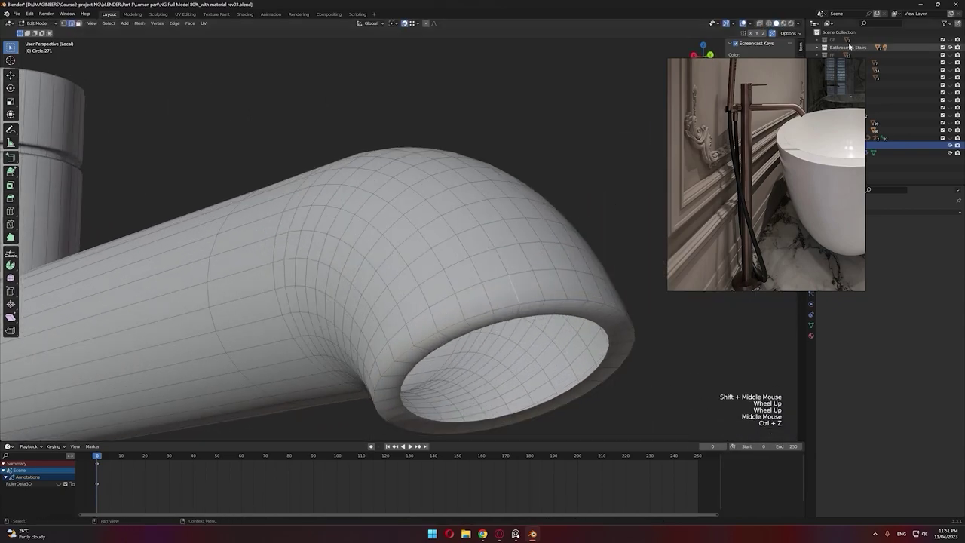
# Step: Add supporting loop cuts just behind the spout's rim and on the rim face, and leave the isolated view
pyautogui.click(549, 291)
pyautogui.hotkey('ctrl', 'r')
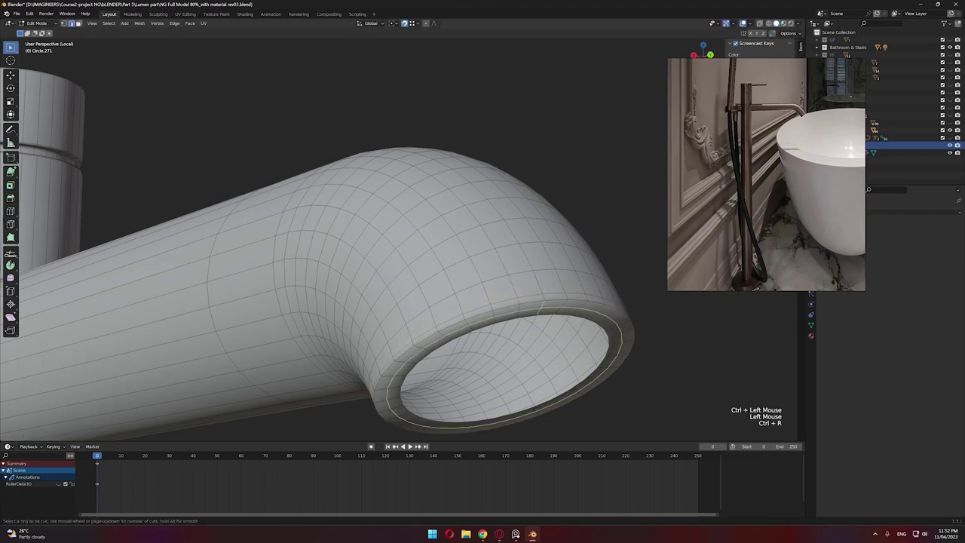
pyautogui.click(541, 312)
pyautogui.press('/')
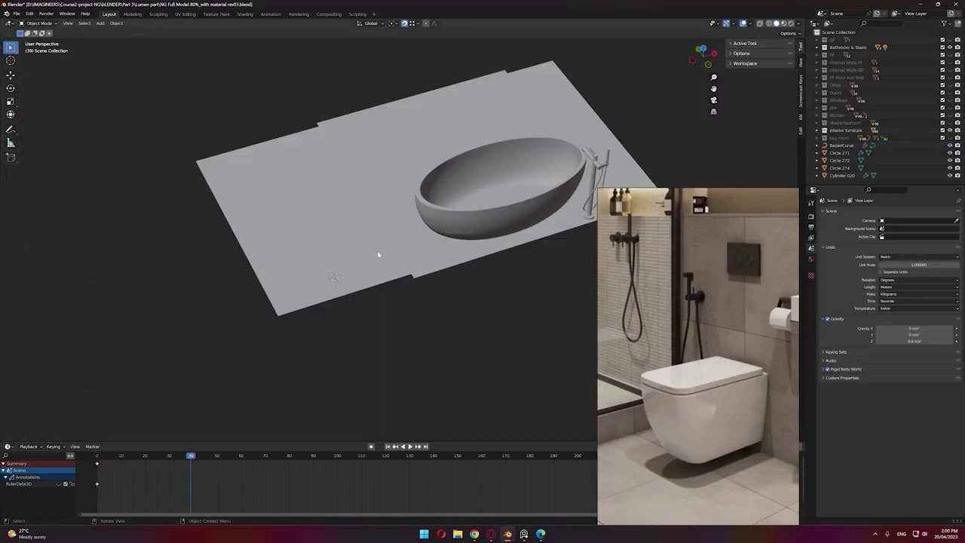
# Step: Add a plane 0.4 m in size near the bathtub and raise it 0.4 m along Z
pyautogui.moveTo(380, 254); pyautogui.dragTo(339, 248, button='middle')
pyautogui.hotkey('shift', 'a')
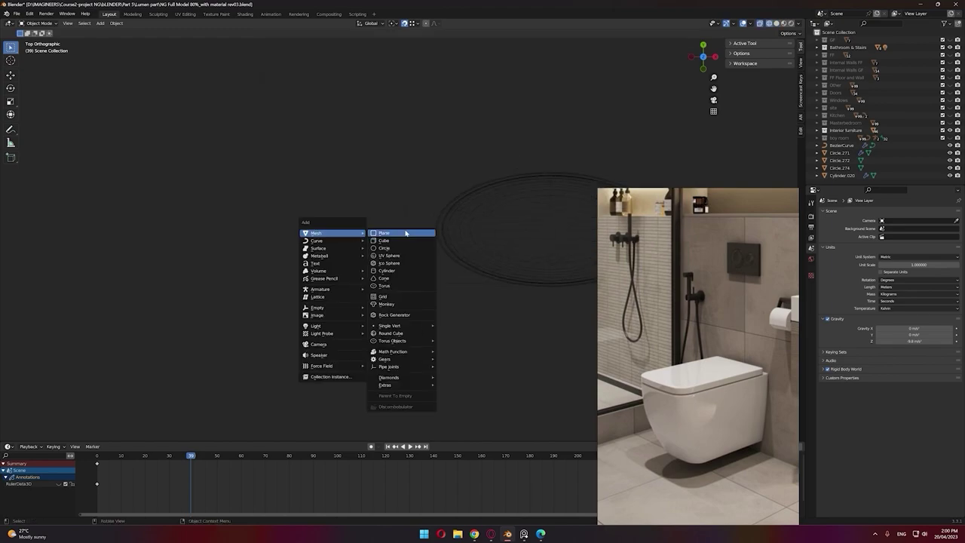
pyautogui.click(400, 233)
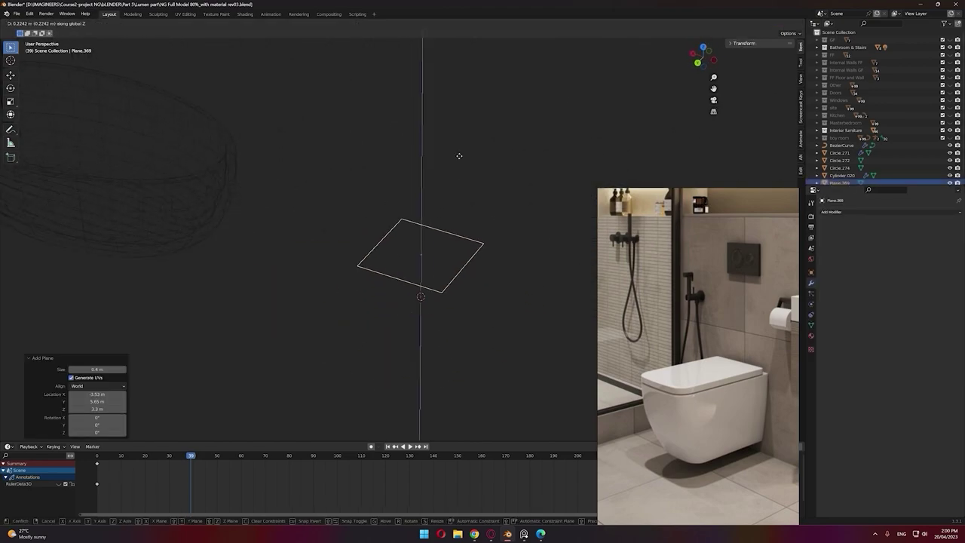
pyautogui.write('0.4')
pyautogui.press('Return')
# Step: Bevel the plane's corner vertices with 3 segments, rounding the +Y pair more than the opposite pair at 0.0186 m
pyautogui.press('Tab')
pyautogui.moveTo(498, 154); pyautogui.dragTo(236, 241)
pyautogui.scroll(3, 362, 235)
pyautogui.keyDown('shift'); pyautogui.moveTo(475, 225); pyautogui.dragTo(457, 249, button='middle'); pyautogui.keyUp('shift')
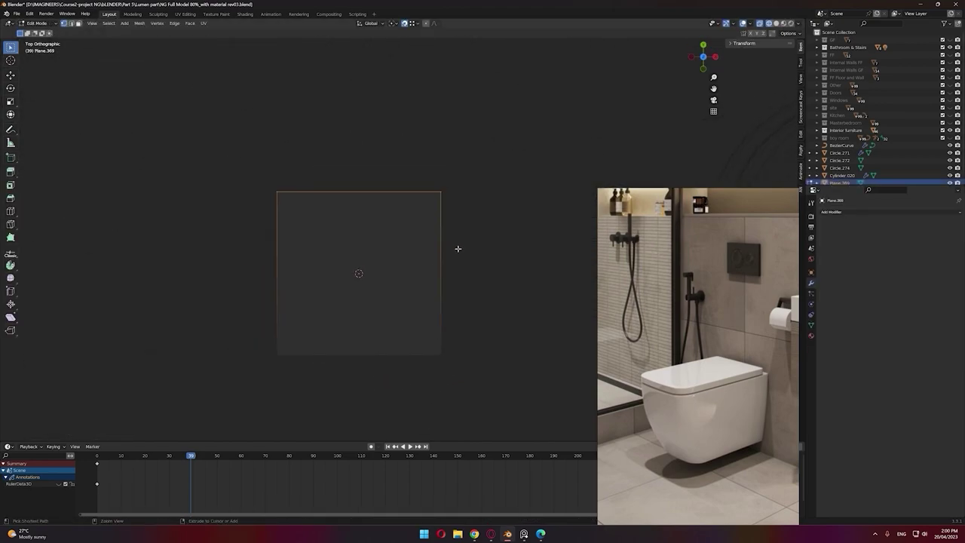
pyautogui.click(365, 311)
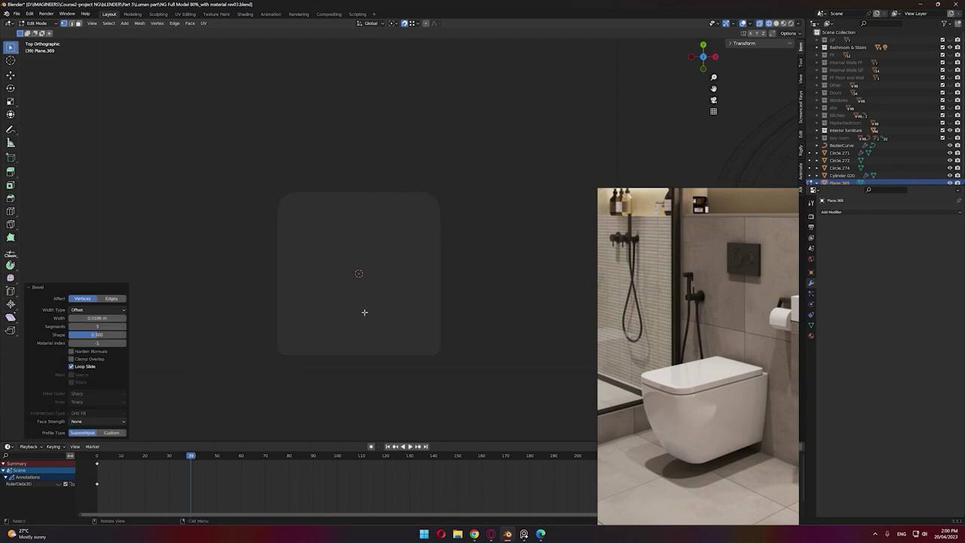
pyautogui.click(503, 269)
pyautogui.scroll(3, 433, 254)
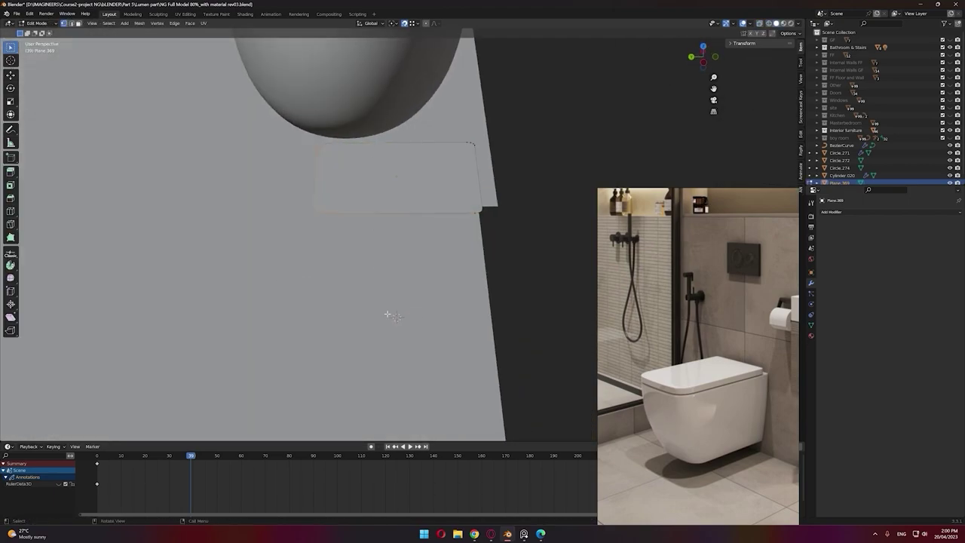
# Step: Select the whole rounded plane and extrude it -0.4 m along Z to form the toilet body
pyautogui.write('5')
pyautogui.press('Return')
pyautogui.moveTo(343, 309); pyautogui.dragTo(444, 234, button='middle')
pyautogui.write('aez-.0.4')
pyautogui.press('Return')
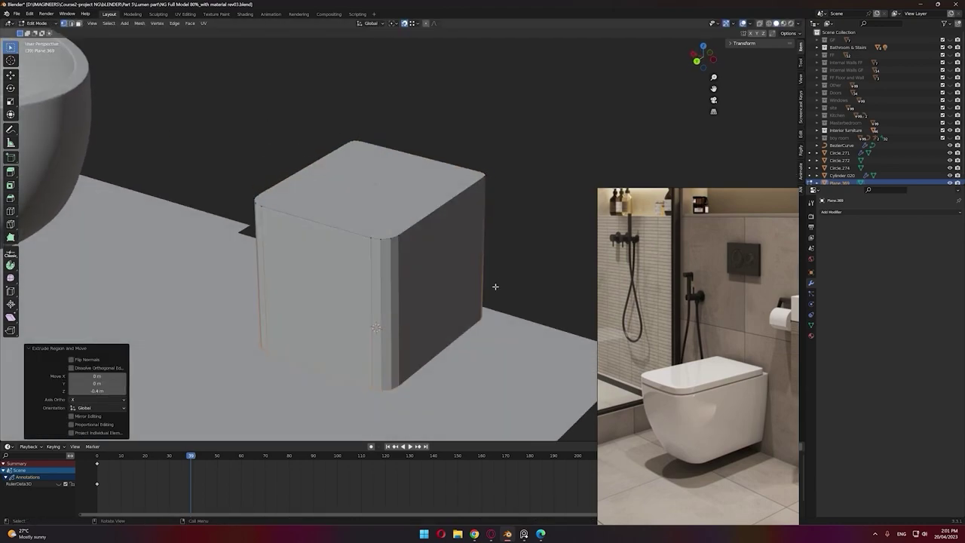
# Step: Scale the toilet body's bottom ring inward to taper it, and select the vertices along one bottom side
pyautogui.press('s')
pyautogui.click(486, 278)
pyautogui.moveTo(486, 278); pyautogui.dragTo(422, 257, button='middle')
pyautogui.press('z')
pyautogui.click(366, 235)
pyautogui.moveTo(381, 256); pyautogui.dragTo(452, 355)
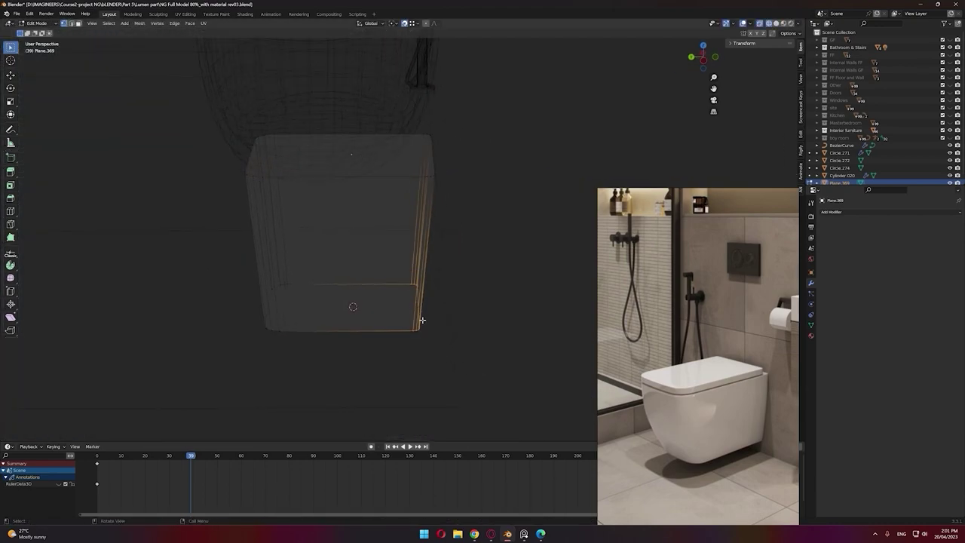
pyautogui.click(438, 202)
# Step: Add a centered horizontal loop cut around the toilet body and scale it outward
pyautogui.hotkey('ctrl', 'r')
pyautogui.moveTo(513, 250); pyautogui.dragTo(240, 229, button='middle')
pyautogui.click(444, 230)
pyautogui.rightClick(443, 230)
pyautogui.press('s')
pyautogui.click(506, 252)
# Step: Select the toilet body's vertices on one lower side and move them along Y
pyautogui.press('KP_3')
pyautogui.press('KP_1')
pyautogui.scroll(1, 436, 280)
pyautogui.moveTo(240, 228); pyautogui.dragTo(332, 314)
pyautogui.press('g')
pyautogui.press('y')
pyautogui.click(293, 298)
# Step: Delete the top and bottom faces of the toilet body, leaving it open at both ends
pyautogui.moveTo(293, 298)
pyautogui.mouseDown(button='middle')
pyautogui.moveTo(465, 312)
pyautogui.moveTo(500, 284)
pyautogui.mouseUp(button='middle')
pyautogui.scroll(-3, 506, 309)
pyautogui.hotkey('shift', 'z')
pyautogui.press('Tab')
pyautogui.scroll(2, 528, 260)
pyautogui.moveTo(425, 183); pyautogui.dragTo(459, 229, button='middle')
pyautogui.click(460, 229)
pyautogui.press('x')
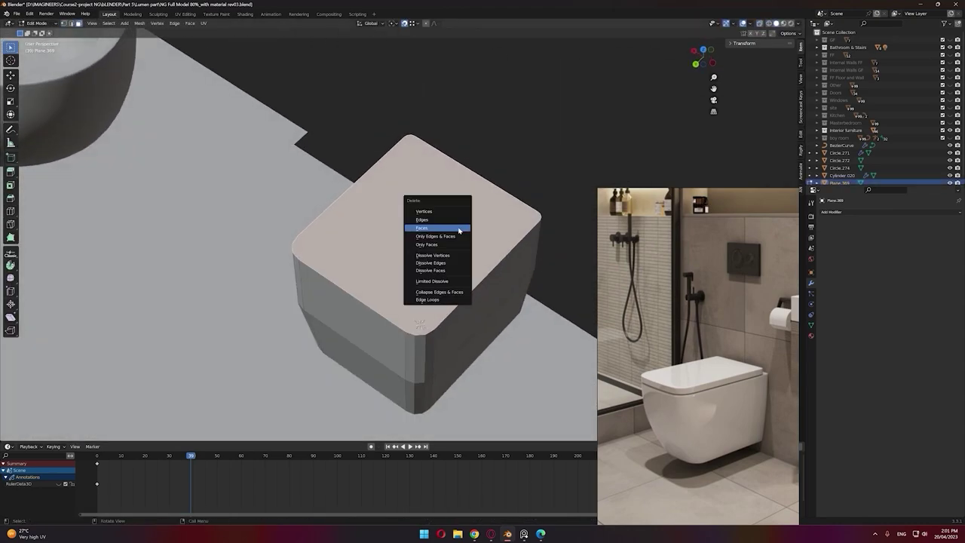
pyautogui.click(459, 229)
pyautogui.click(405, 297)
pyautogui.press('x')
pyautogui.click(404, 298)
# Step: Select the toilet body's upper vertices on one side and move them to adjust that side's alignment
pyautogui.moveTo(405, 297); pyautogui.dragTo(478, 279, button='middle')
pyautogui.press('g')
pyautogui.moveTo(450, 238); pyautogui.dragTo(362, 196, button='middle')
pyautogui.press('1')
pyautogui.hotkey('shift', 'z')
pyautogui.moveTo(370, 96); pyautogui.dragTo(483, 231)
pyautogui.moveTo(483, 231); pyautogui.dragTo(479, 203, button='middle')
pyautogui.moveTo(456, 94); pyautogui.dragTo(393, 159)
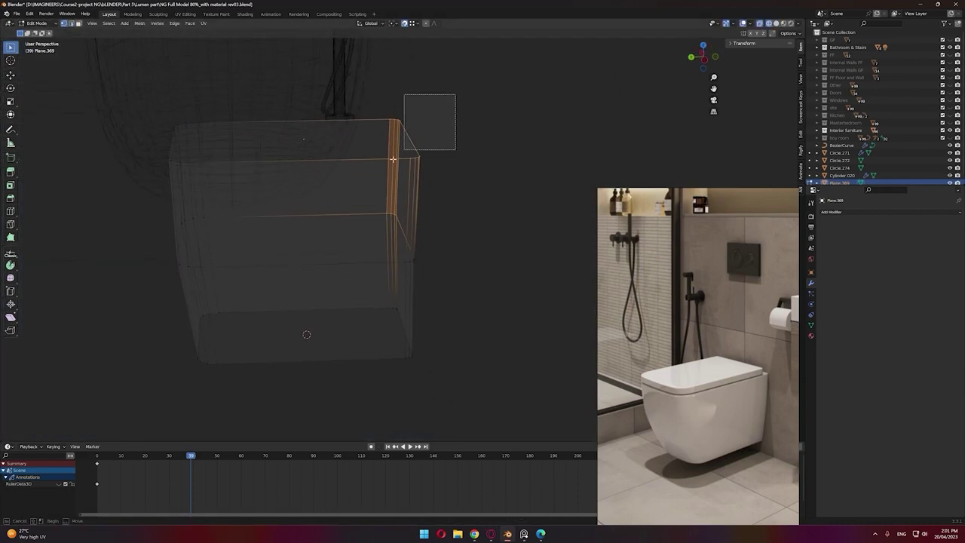
pyautogui.click(399, 244)
pyautogui.moveTo(442, 212); pyautogui.dragTo(487, 233, button='middle')
pyautogui.press('Tab')
pyautogui.hotkey('shift', 'z')
pyautogui.press('Tab')
# Step: Bevel the middle horizontal edge loop of the toilet body with a 0.0721 m width and 3 segments
pyautogui.moveTo(375, 279); pyautogui.dragTo(408, 261, button='middle')
pyautogui.press('2')
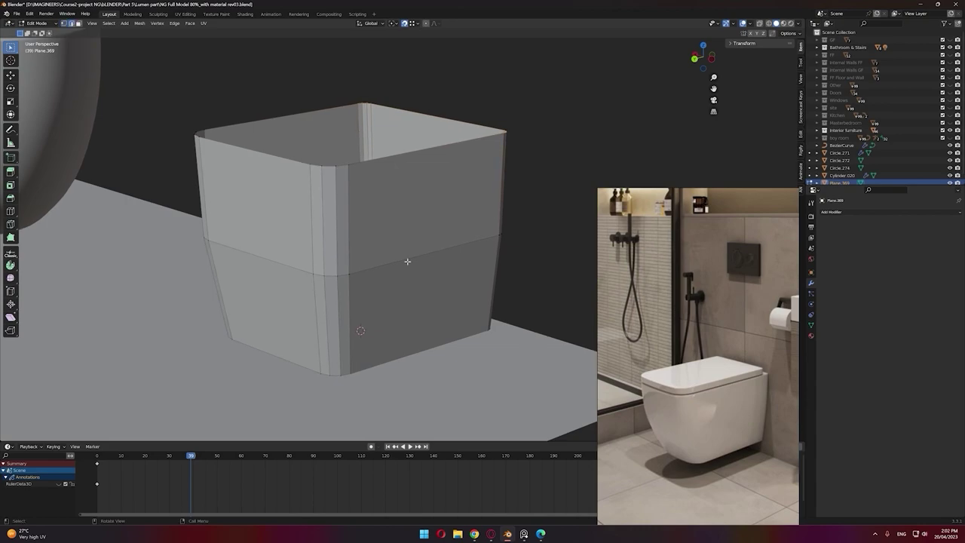
pyautogui.click(476, 310)
pyautogui.moveTo(476, 310); pyautogui.dragTo(466, 337, button='middle')
pyautogui.scroll(3, 415, 293)
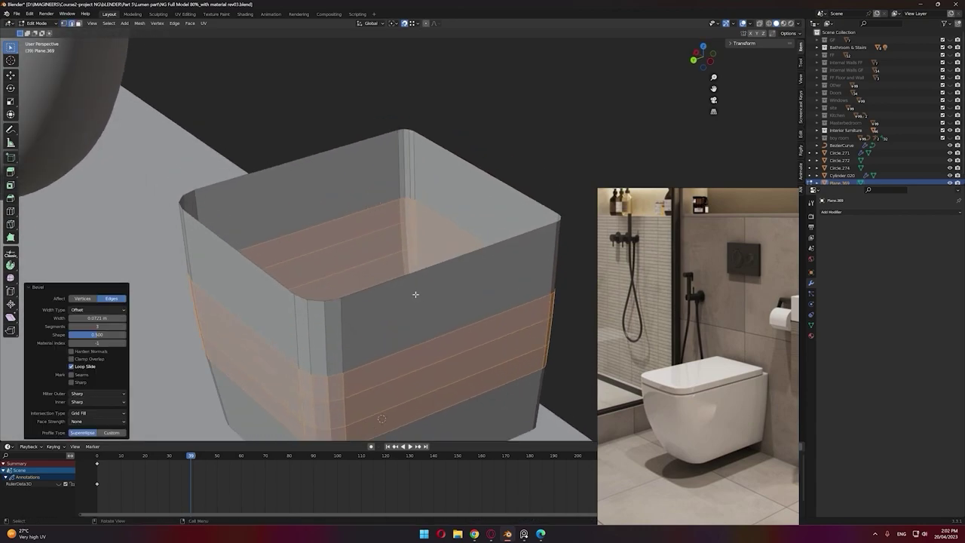
# Step: Extrude the toilet body's top edge loop inward at a scale of 0.9 to form a flat rim
pyautogui.keyDown('alt'); pyautogui.click(366, 299); pyautogui.keyUp('alt')
pyautogui.scroll(-3, 392, 286)
pyautogui.press('e')
pyautogui.press('s')
pyautogui.click(528, 168)
pyautogui.scroll(2, 369, 328)
pyautogui.keyDown('shift'); pyautogui.moveTo(365, 339); pyautogui.dragTo(395, 256, button='middle'); pyautogui.keyUp('shift')
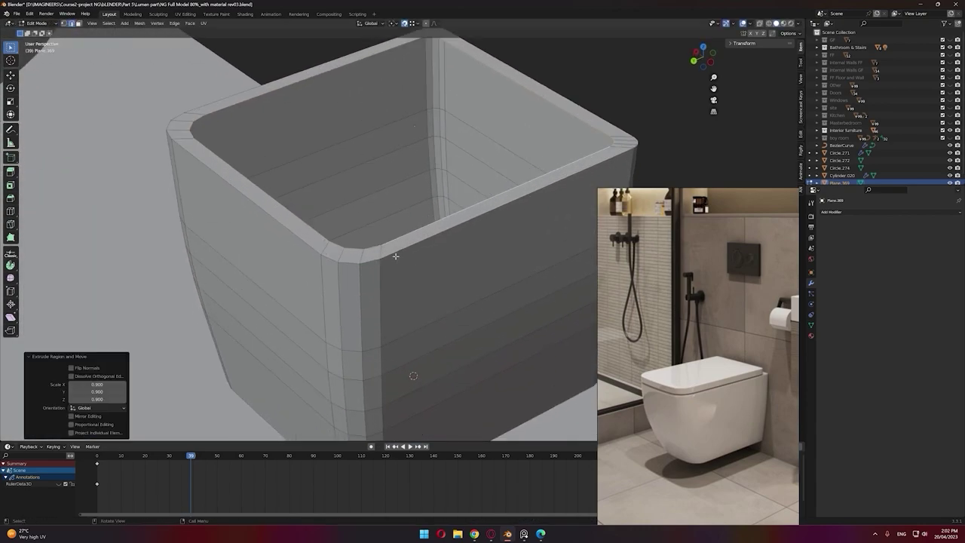
# Step: Bevel the edge loop around the toilet body's top rim
pyautogui.keyDown('alt'); pyautogui.click(398, 258); pyautogui.keyUp('alt')
pyautogui.click(414, 264)
pyautogui.moveTo(411, 323)
pyautogui.mouseDown(button='middle')
pyautogui.moveTo(414, 276)
pyautogui.moveTo(407, 326)
pyautogui.mouseUp(button='middle')
pyautogui.scroll(5, 413, 275)
pyautogui.scroll(-6, 412, 274)
# Step: Raise the whole toilet body along Z so it hangs above the floor
pyautogui.press('Tab')
pyautogui.press('g')
pyautogui.press('z')
pyautogui.click(518, 230)
pyautogui.moveTo(457, 273); pyautogui.dragTo(448, 243, button='middle')
# Step: Select the open edge loop at the bottom of the toilet body and fill the opening with faces
pyautogui.scroll(3, 423, 283)
pyautogui.press('Tab')
pyautogui.keyDown('alt'); pyautogui.click(406, 308); pyautogui.keyUp('alt')
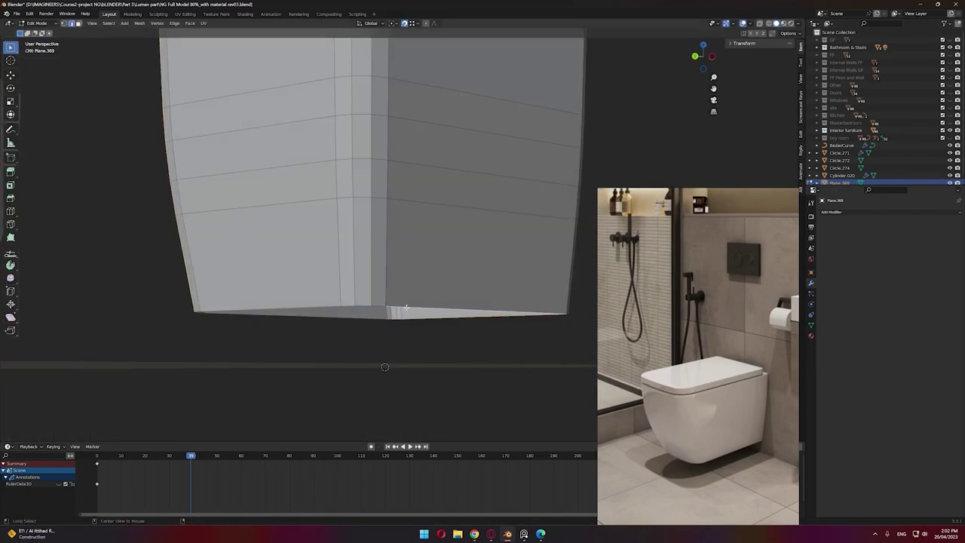
pyautogui.click(494, 244)
pyautogui.hotkey('ctrl', 'f')
pyautogui.click(493, 244)
pyautogui.scroll(-1, 467, 263)
pyautogui.moveTo(461, 209); pyautogui.dragTo(441, 261, button='middle')
# Step: Add a Subdivision Surface modifier to the toilet body and shade it smooth
pyautogui.press('Tab')
pyautogui.click(860, 212)
pyautogui.click(850, 330)
pyautogui.rightClick(442, 261)
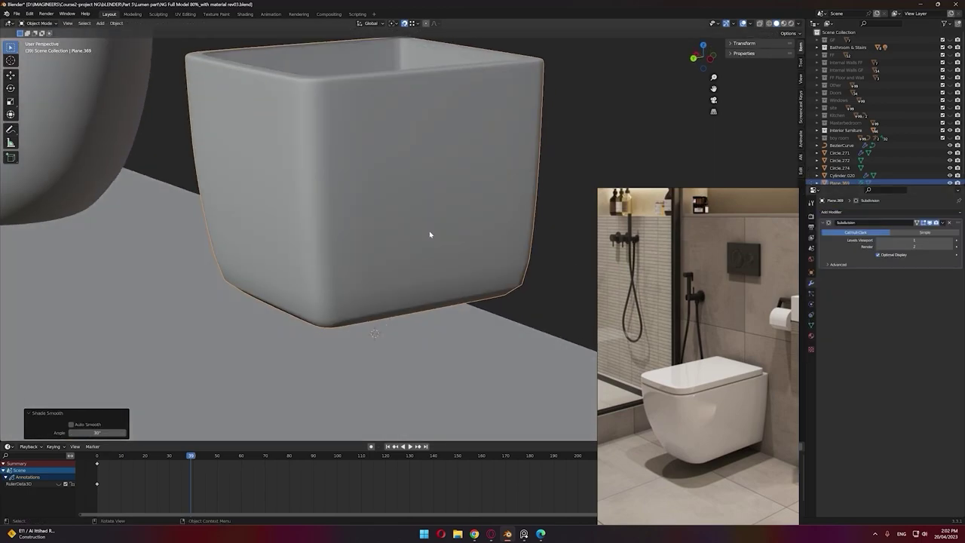
pyautogui.moveTo(430, 234); pyautogui.dragTo(398, 285, button='middle')
# Step: Dissolve one of the horizontal edge loops around the middle of the toilet body
pyautogui.press('Tab')
pyautogui.click(432, 313)
pyautogui.moveTo(432, 313); pyautogui.dragTo(471, 272, button='middle')
pyautogui.rightClick(470, 272)
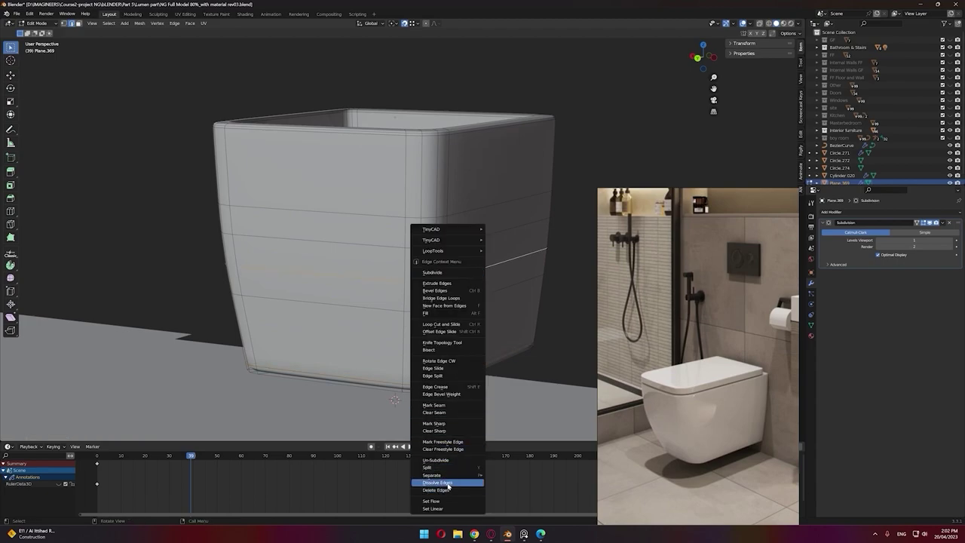
pyautogui.click(445, 484)
pyautogui.moveTo(494, 317); pyautogui.dragTo(500, 293, button='middle')
pyautogui.press('Tab')
pyautogui.scroll(-3, 483, 309)
pyautogui.scroll(3, 489, 304)
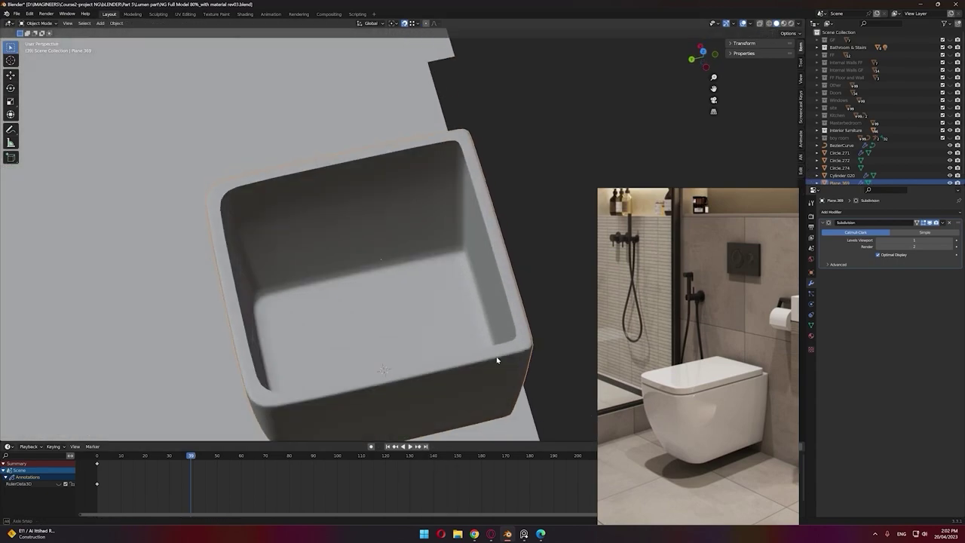
# Step: Duplicate the toilet's rim edge loop, move the copy up along Z and separate it as its own object
pyautogui.press('Tab')
pyautogui.scroll(5, 423, 248)
pyautogui.scroll(-3, 423, 247)
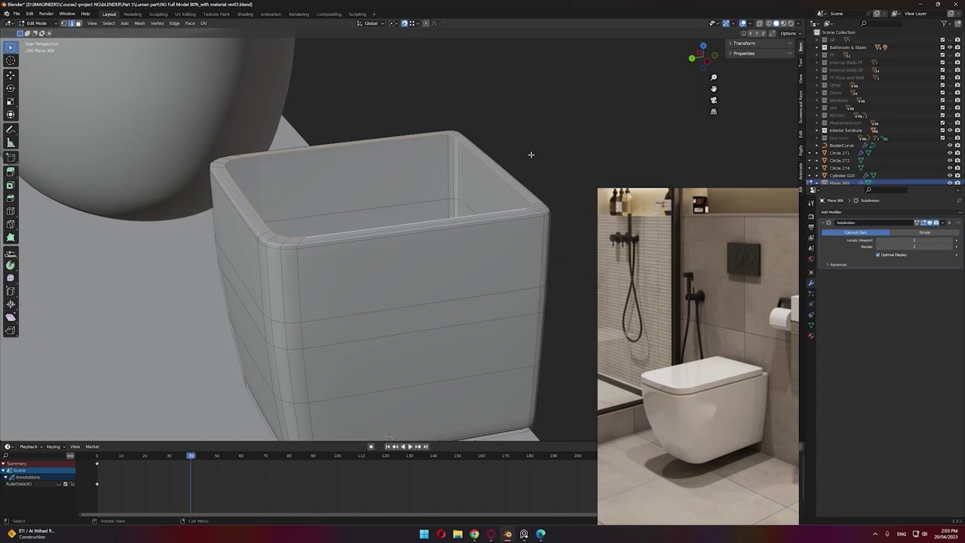
pyautogui.hotkey('shift', 'd')
pyautogui.press('z')
pyautogui.click(553, 147)
pyautogui.click(555, 148)
pyautogui.press('Tab')
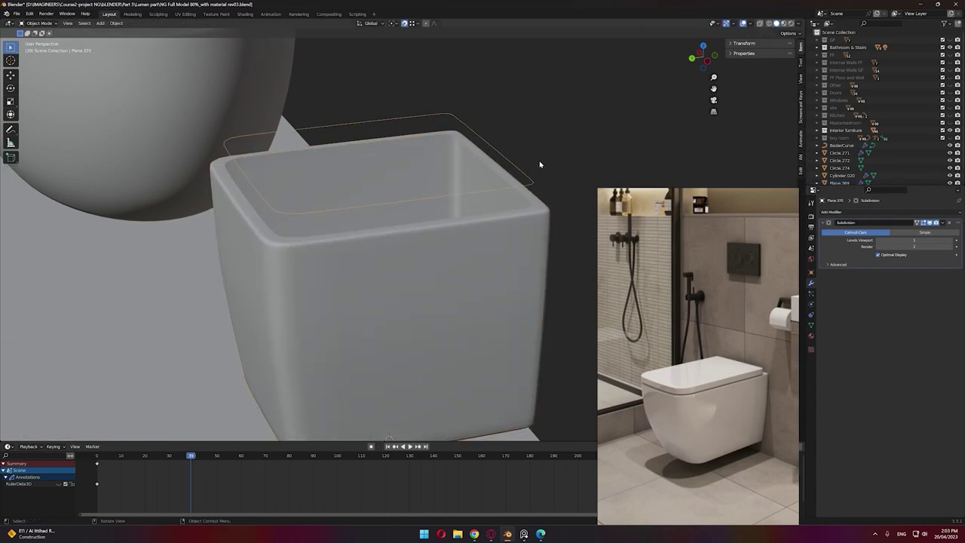
# Step: Extrude the separated loop up about 0.03 m and close its top with an inward extrusion at 0.9 scale and Grid Fill
pyautogui.moveTo(540, 164); pyautogui.dragTo(576, 146, button='middle')
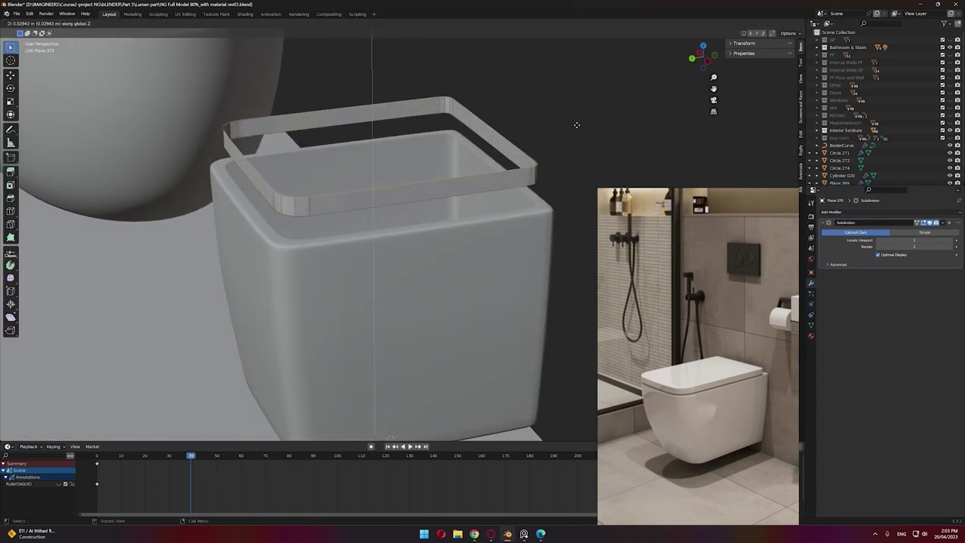
pyautogui.press('Return')
pyautogui.scroll(2, 471, 203)
pyautogui.press('e')
pyautogui.press('s')
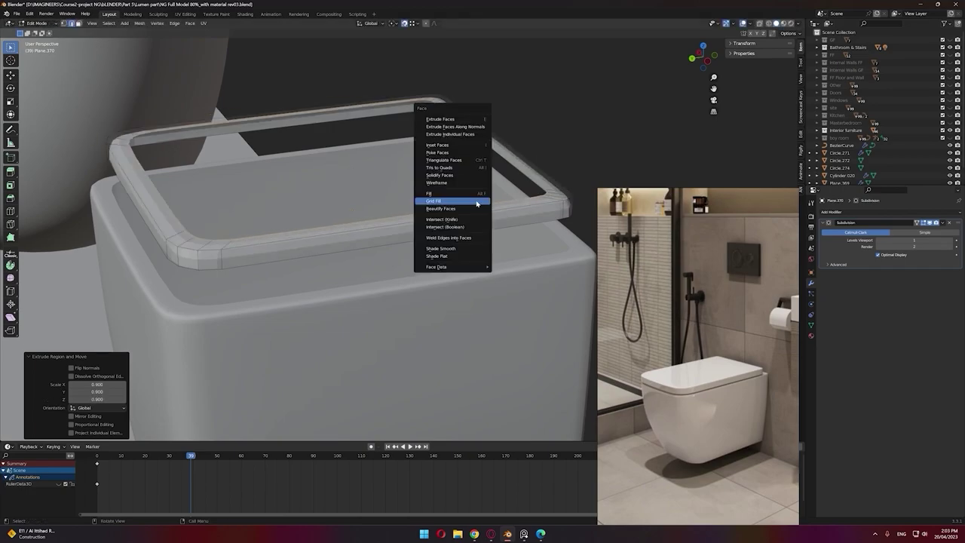
pyautogui.click(476, 203)
# Step: Extrude the lid's bottom edge loop inward at a scale of 0.9 and close the underside with Grid Fill
pyautogui.click(498, 231)
pyautogui.hotkey('shift', 'z')
pyautogui.write('.9')
pyautogui.press('Return')
pyautogui.hotkey('ctrl', 'f')
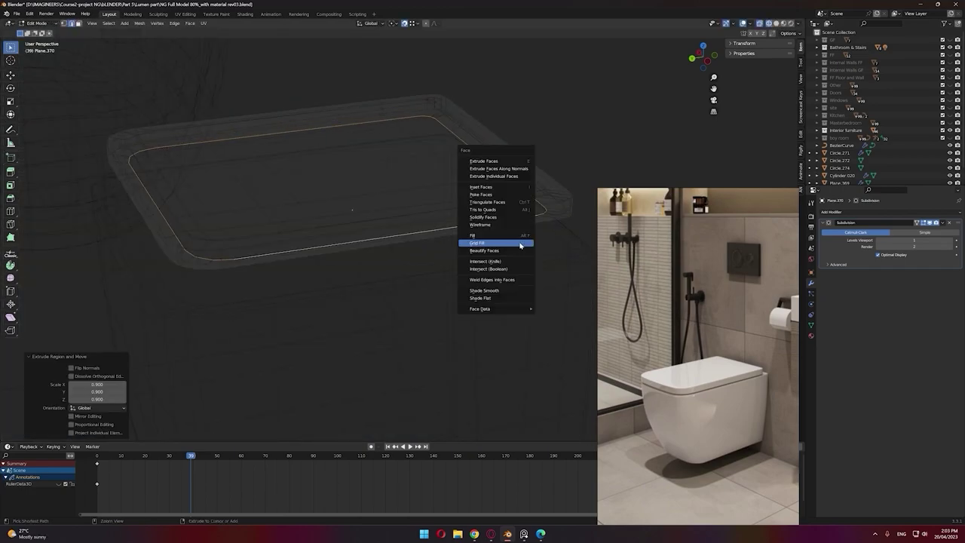
pyautogui.click(520, 244)
# Step: Add a horizontal loop cut around the sides of the lid
pyautogui.press('Tab')
pyautogui.moveTo(595, 159); pyautogui.dragTo(554, 194, button='middle')
pyautogui.hotkey('shift', 'z')
pyautogui.press('Tab')
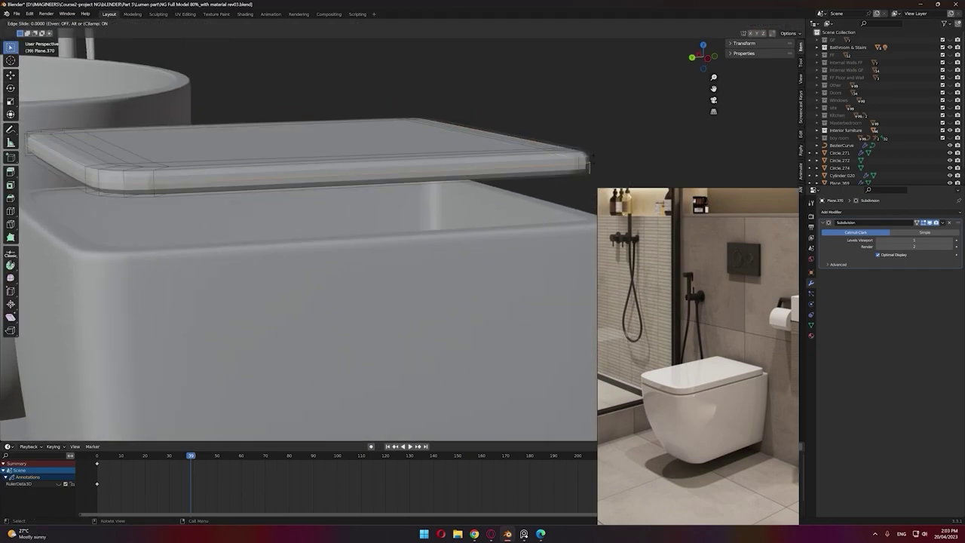
pyautogui.click(597, 156)
pyautogui.hotkey('ctrl', 'r')
pyautogui.click(586, 157)
pyautogui.click(584, 157)
pyautogui.scroll(-2, 528, 158)
pyautogui.moveTo(498, 155); pyautogui.dragTo(440, 176, button='middle')
pyautogui.press('Tab')
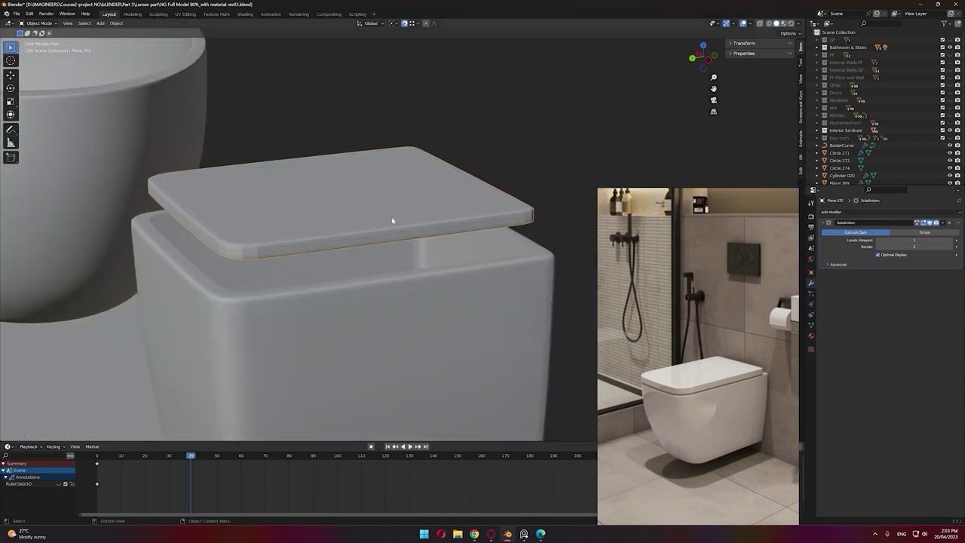
# Step: Lower the lid along Z onto the toilet body and scale it up to match the rim
pyautogui.press('g')
pyautogui.press('z')
pyautogui.moveTo(392, 220); pyautogui.dragTo(422, 273, button='middle')
pyautogui.click(550, 255)
pyautogui.press('s')
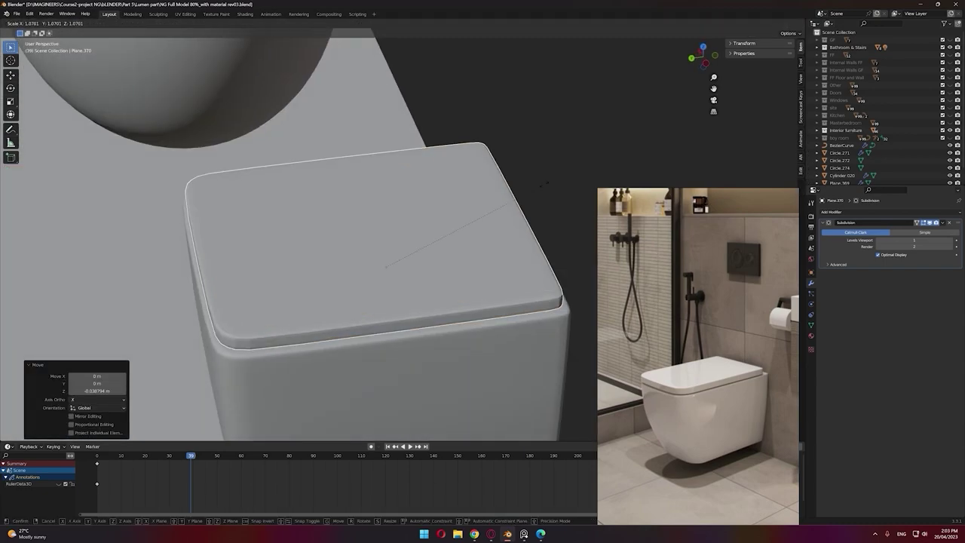
pyautogui.click(527, 190)
pyautogui.moveTo(552, 202); pyautogui.dragTo(543, 215, button='middle')
pyautogui.moveTo(482, 221); pyautogui.dragTo(444, 197, button='middle')
pyautogui.press('s')
pyautogui.click(500, 201)
# Step: Select the lid's vertices along one side and move them about 0.005 m along Y
pyautogui.scroll(-2, 498, 202)
pyautogui.press('Tab')
pyautogui.hotkey('shift', 'z')
pyautogui.moveTo(354, 90); pyautogui.dragTo(392, 98, button='middle')
pyautogui.moveTo(396, 96); pyautogui.dragTo(490, 257)
pyautogui.hotkey('shift', 'z')
pyautogui.press('g')
pyautogui.press('y')
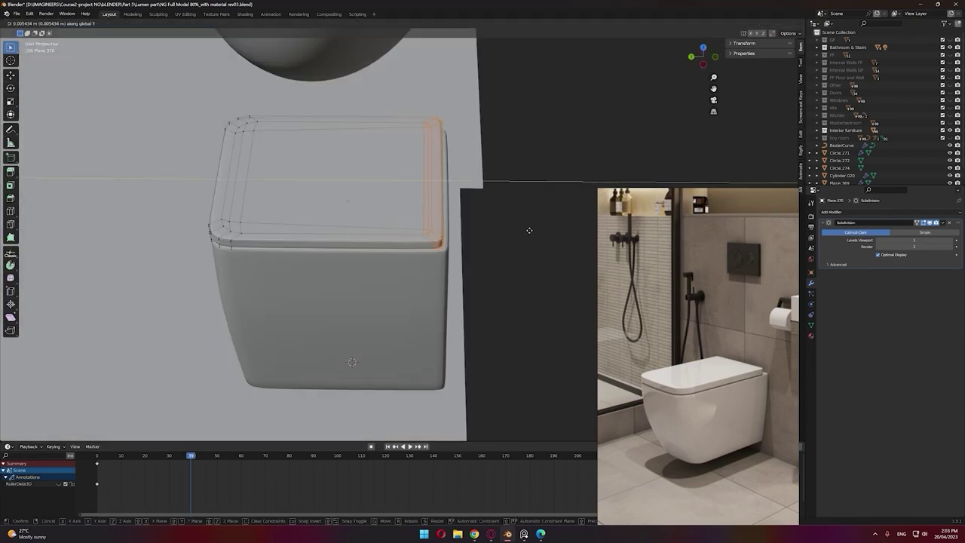
pyautogui.click(530, 231)
# Step: Shade the toilet lid smooth
pyautogui.scroll(4, 403, 280)
pyautogui.moveTo(340, 305); pyautogui.dragTo(385, 278, button='middle')
pyautogui.press('Tab')
pyautogui.rightClick(392, 269)
pyautogui.click(390, 268)
pyautogui.scroll(2, 385, 278)
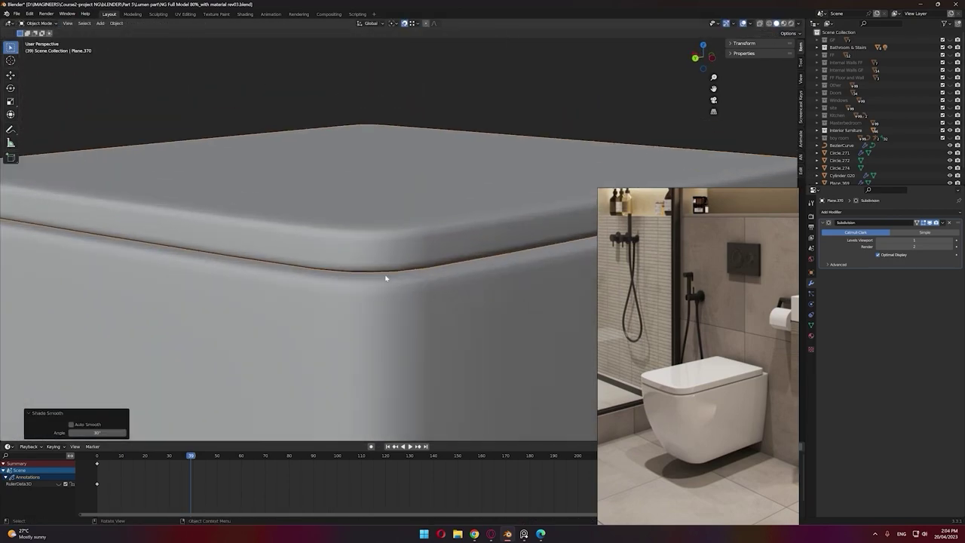
# Step: Select the horizontal edge loop around the lid's side and move it up along Z
pyautogui.press('Tab')
pyautogui.click(400, 251)
pyautogui.press('g')
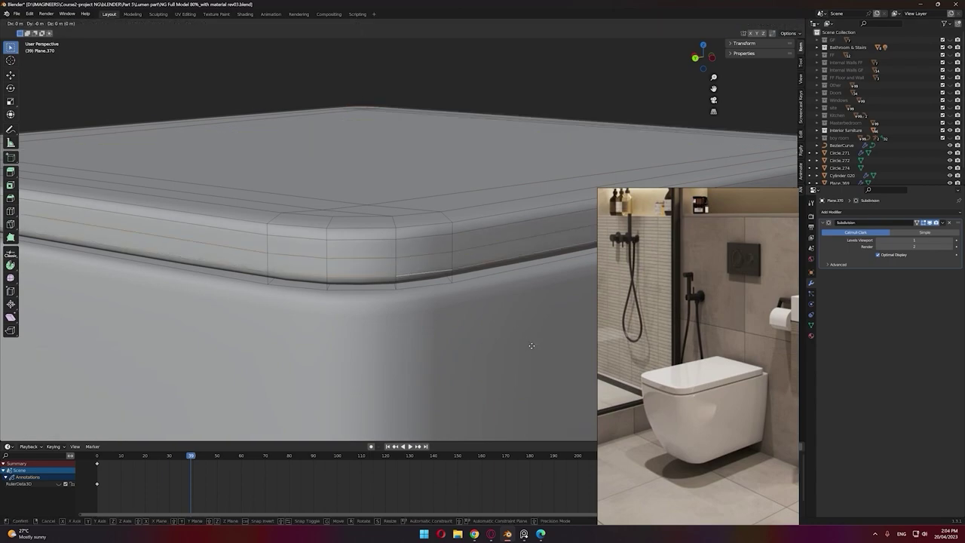
pyautogui.click(507, 356)
pyautogui.scroll(-4, 456, 295)
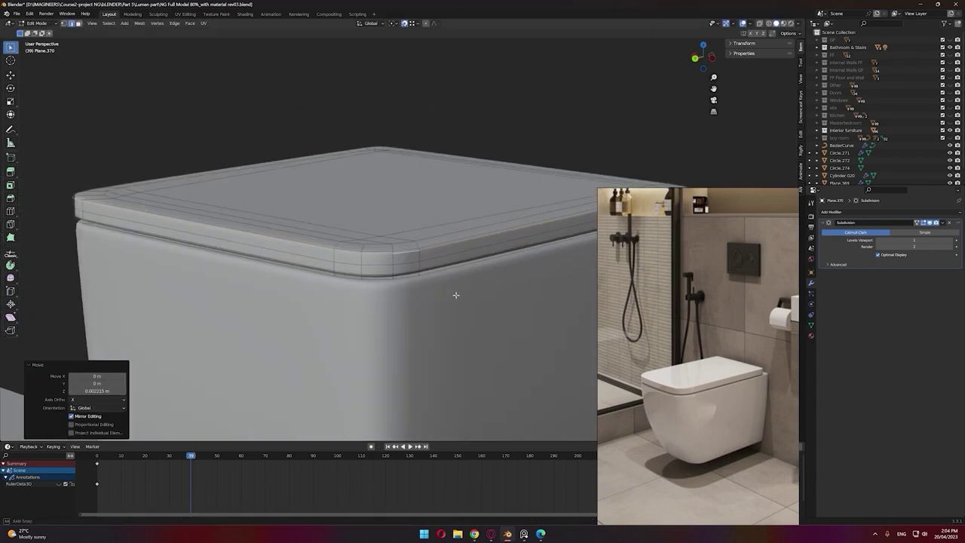
# Step: Select the toilet lid's top vertices and move them along Z to adjust the lid's thickness
pyautogui.press('Tab')
pyautogui.moveTo(449, 234)
pyautogui.mouseDown(button='middle')
pyautogui.moveTo(465, 248)
pyautogui.moveTo(491, 241)
pyautogui.moveTo(451, 240)
pyautogui.mouseUp(button='middle')
pyautogui.scroll(3, 452, 241)
pyautogui.click(554, 160)
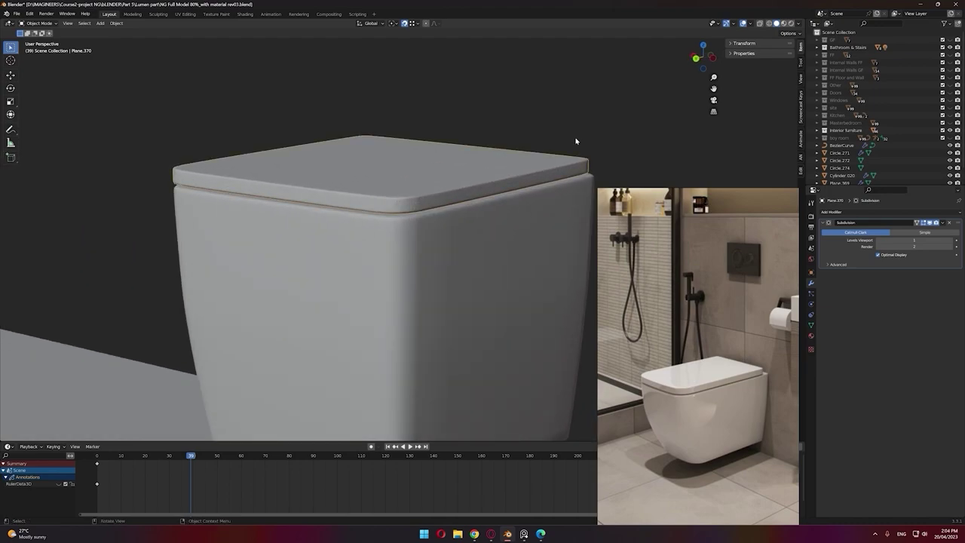
pyautogui.press('Tab')
pyautogui.moveTo(492, 187); pyautogui.dragTo(487, 168, button='middle')
pyautogui.hotkey('shift', 'z')
pyautogui.moveTo(639, 97); pyautogui.dragTo(122, 165)
pyautogui.hotkey('shift', 'z')
pyautogui.moveTo(363, 120); pyautogui.dragTo(550, 153, button='middle')
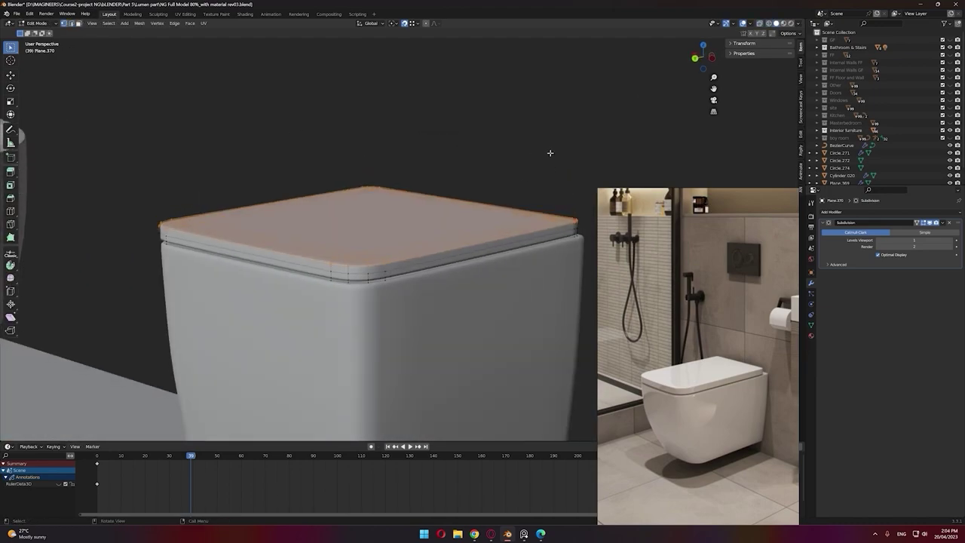
pyautogui.press('g')
pyautogui.press('z')
pyautogui.click(541, 151)
pyautogui.press('Tab')
# Step: Add a horizontal loop cut around the toilet body and slide it up close to the rim
pyautogui.scroll(-2, 541, 151)
pyautogui.click(437, 231)
pyautogui.press('Tab')
pyautogui.press('2')
pyautogui.scroll(1, 390, 204)
pyautogui.hotkey('ctrl', 'r')
pyautogui.click(510, 171)
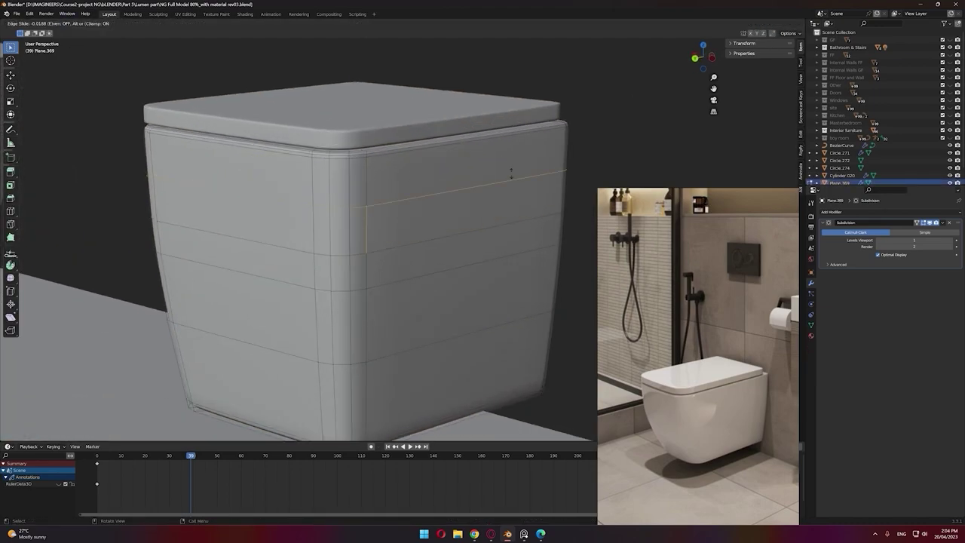
pyautogui.click(739, 132)
pyautogui.scroll(-2, 649, 165)
pyautogui.moveTo(611, 181); pyautogui.dragTo(541, 213, button='middle')
pyautogui.press('Tab')
# Step: Scale the toilet body and lid together along Y by 1.070
pyautogui.click(562, 164)
pyautogui.moveTo(562, 164); pyautogui.dragTo(528, 219, button='middle')
pyautogui.scroll(-3, 527, 185)
pyautogui.click(445, 224)
pyautogui.press('s')
pyautogui.click(531, 187)
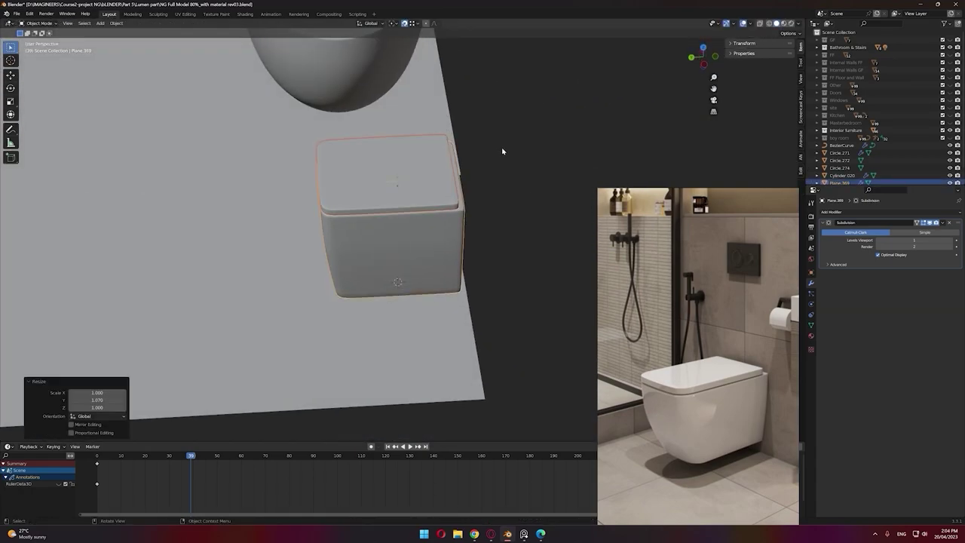
pyautogui.click(503, 151)
# Step: Scale the toilet lid along Z by 0.915
pyautogui.scroll(1, 487, 187)
pyautogui.moveTo(502, 151); pyautogui.dragTo(480, 226, button='middle')
pyautogui.scroll(3, 480, 227)
pyautogui.click(520, 159)
pyautogui.press('s')
pyautogui.press('z')
pyautogui.click(595, 125)
pyautogui.moveTo(599, 109); pyautogui.dragTo(605, 123, button='middle')
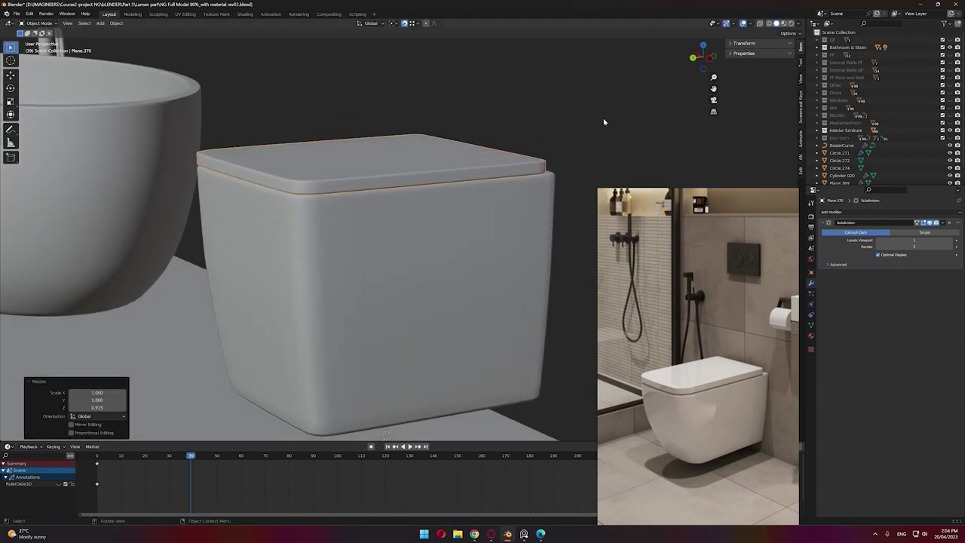
pyautogui.click(604, 124)
# Step: Move the toilet lid along Z to seat it on the body's rim
pyautogui.moveTo(543, 150); pyautogui.dragTo(521, 164, button='middle')
pyautogui.scroll(2, 521, 164)
pyautogui.click(524, 180)
pyautogui.press('g')
pyautogui.press('z')
pyautogui.click(556, 134)
pyautogui.click(556, 134)
pyautogui.scroll(-4, 461, 196)
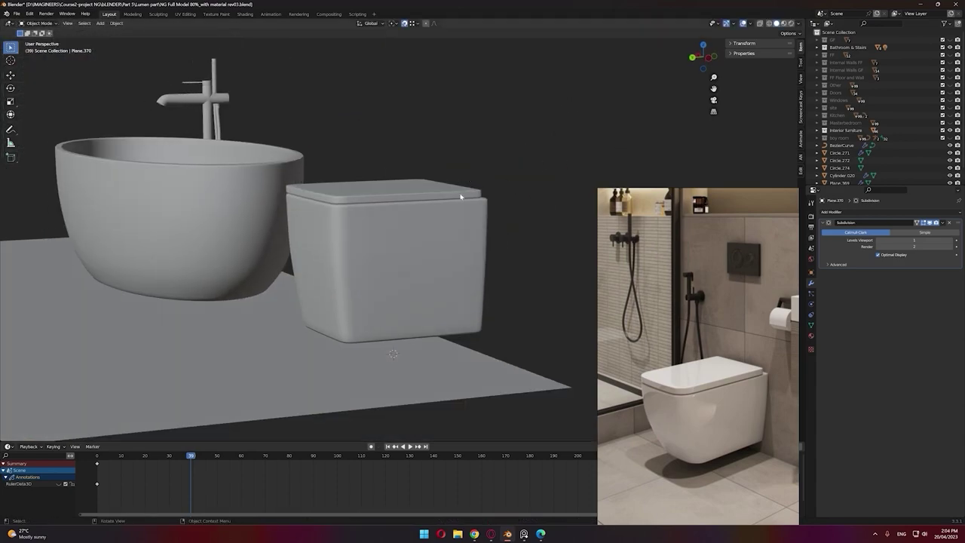
pyautogui.moveTo(461, 196); pyautogui.dragTo(445, 232, button='middle')
pyautogui.scroll(-4, 484, 234)
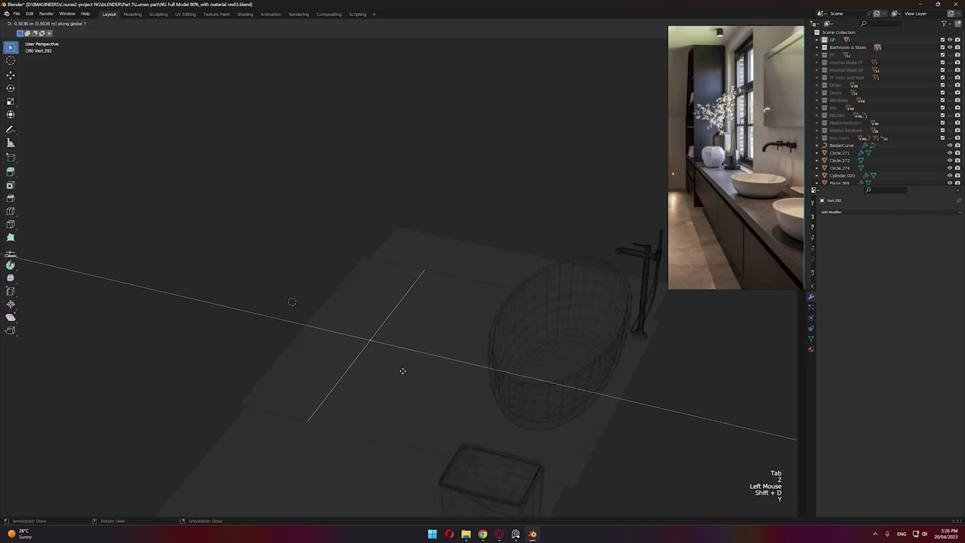
# Step: Leave the duplicated edge in place and separate it into its own object
pyautogui.rightClick(392, 370)
pyautogui.press('p')
pyautogui.press('Tab')
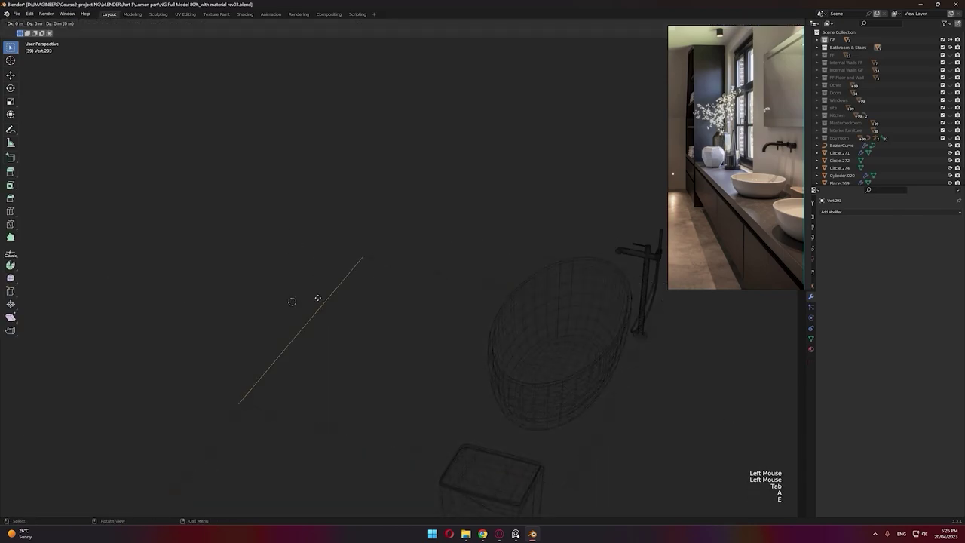
# Step: Extrude the separated edge -0.6 m along Y to form the flat countertop face
pyautogui.press('KP_Enter')
pyautogui.hotkey('ctrl', 'z')
pyautogui.press('KP_6')
pyautogui.press('KP_Enter')
# Step: Select the whole countertop face and extrude it 0.06 m along Z into a slab
pyautogui.write('a')
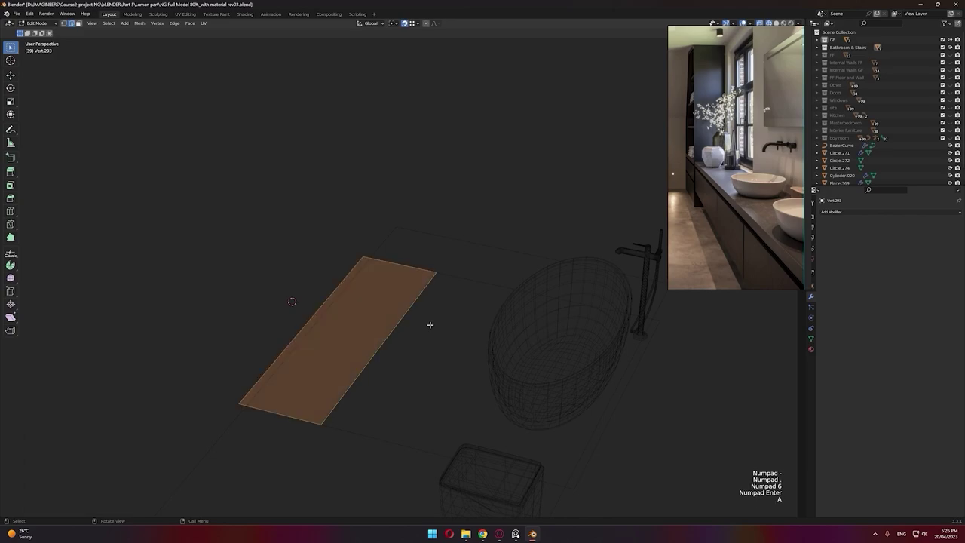
pyautogui.write('.06')
pyautogui.press('KP_Enter')
pyautogui.scroll(1, 456, 290)
pyautogui.moveTo(435, 309); pyautogui.dragTo(462, 275, button='middle')
# Step: Move the countertop slab 0.7 m up along Z
pyautogui.press('Tab')
pyautogui.write('gz')
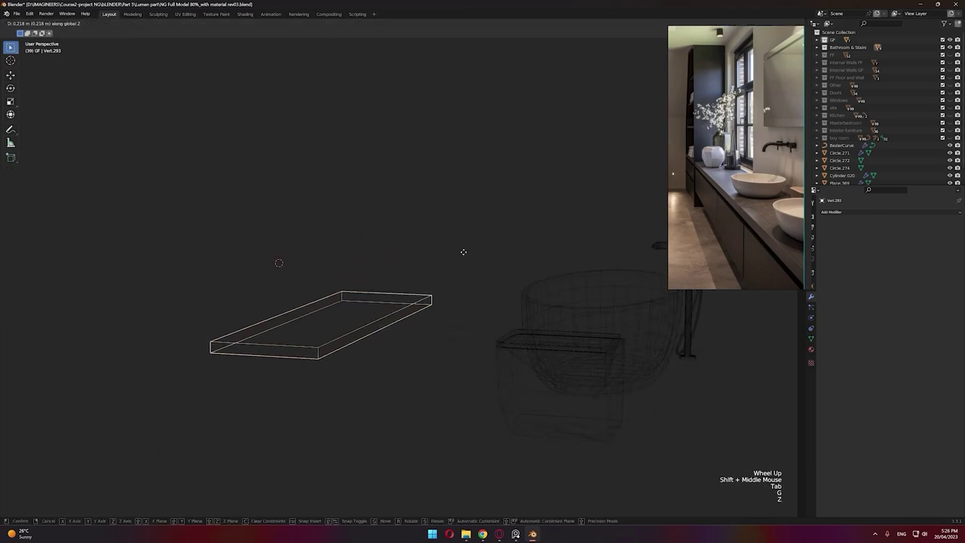
pyautogui.write('.')
pyautogui.press('KP_7')
pyautogui.press('KP_Enter')
# Step: Duplicate the countertop slab to just beneath itself along Z and select the copy's bottom vertices
pyautogui.moveTo(495, 209); pyautogui.dragTo(475, 242, button='middle')
pyautogui.keyDown('shift'); pyautogui.moveTo(475, 241); pyautogui.dragTo(452, 277, button='middle'); pyautogui.keyUp('shift')
pyautogui.scroll(2, 453, 277)
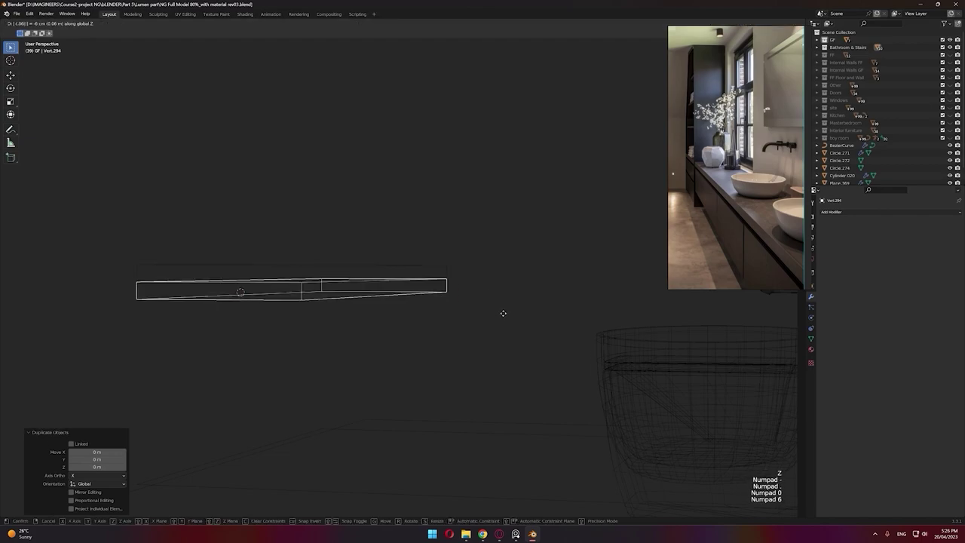
pyautogui.press('Tab')
pyautogui.press('1')
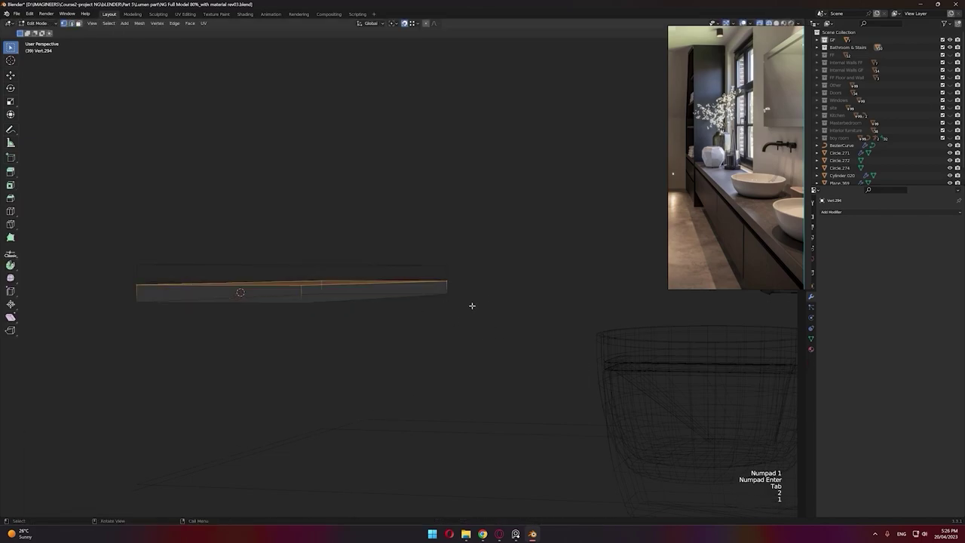
pyautogui.moveTo(493, 362); pyautogui.dragTo(60, 291)
pyautogui.keyDown('shift'); pyautogui.moveTo(453, 378); pyautogui.dragTo(453, 337, button='middle'); pyautogui.keyUp('shift')
# Step: Try to lower the copied slab's bottom vertices 0.6 m along Z
pyautogui.press('g')
pyautogui.press('z')
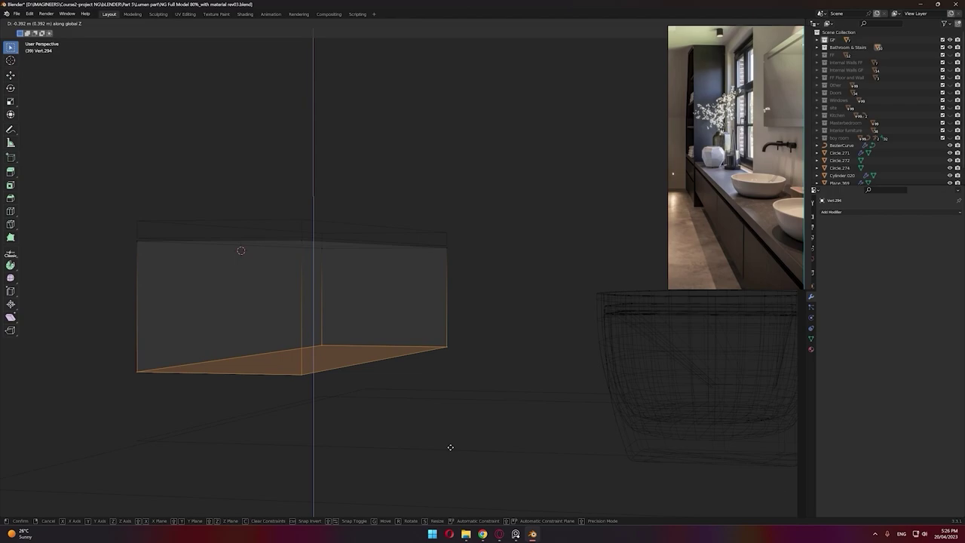
pyautogui.write('-.6')
pyautogui.press('KP_Enter')
pyautogui.moveTo(460, 347)
pyautogui.mouseDown(button='middle')
pyautogui.moveTo(399, 373)
pyautogui.moveTo(445, 348)
pyautogui.mouseUp(button='middle')
pyautogui.hotkey('ctrl', 'z')
# Step: Move the copied slab's bottom vertices down along Z to form the vanity cabinet body
pyautogui.press('g')
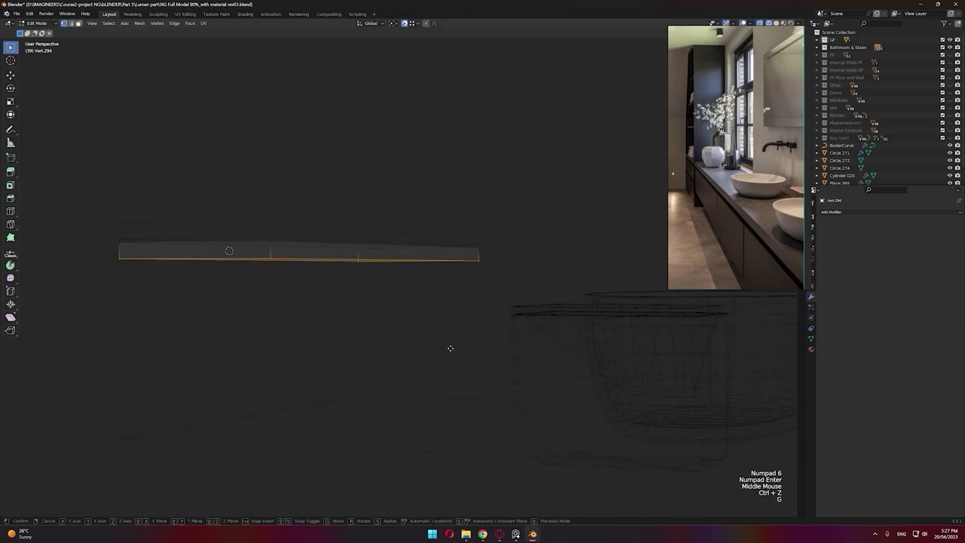
pyautogui.press('y')
pyautogui.press('z')
pyautogui.press('KP_Enter')
# Step: Add two evenly spaced vertical loop cuts that divide the cabinet's length into three equal sections
pyautogui.press('2')
pyautogui.click(409, 400)
pyautogui.moveTo(410, 401); pyautogui.dragTo(369, 396, button='middle')
pyautogui.hotkey('ctrl', 'r')
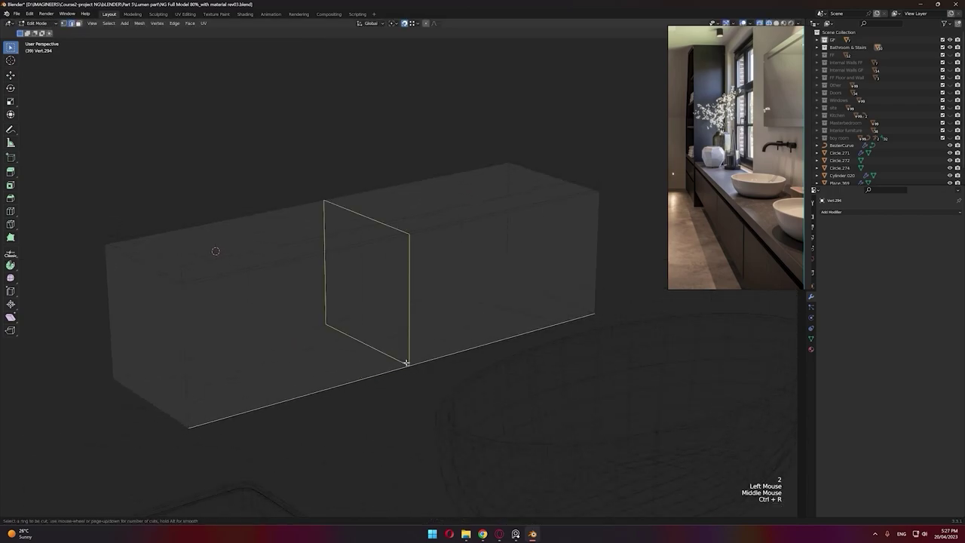
pyautogui.scroll(1, 406, 363)
pyautogui.click(405, 363)
pyautogui.rightClick(405, 362)
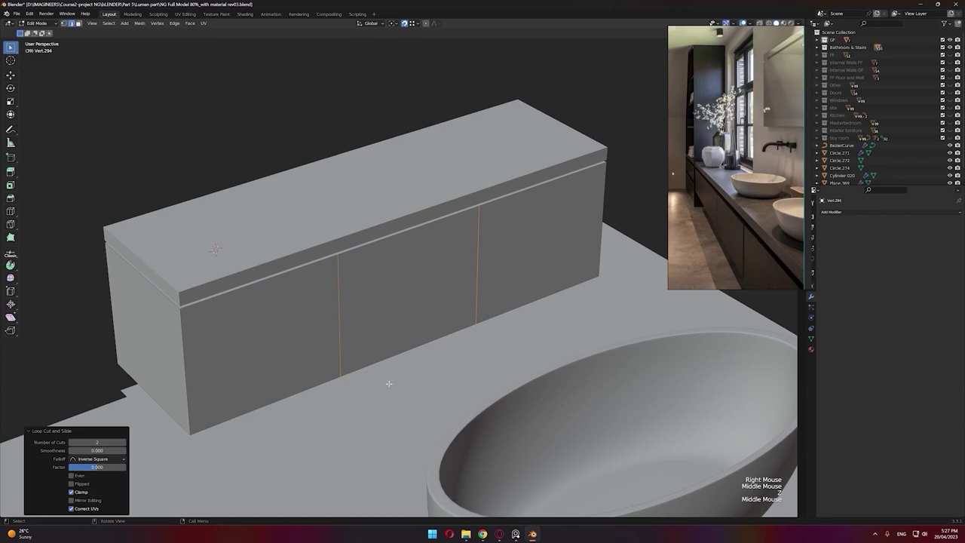
# Step: Select the cabinet's three front faces and inset them individually with a thickness of 0.01 m
pyautogui.press('3')
pyautogui.click(260, 354)
pyautogui.keyDown('shift'); pyautogui.click(540, 241); pyautogui.keyUp('shift')
pyautogui.keyDown('shift'); pyautogui.click(412, 302); pyautogui.keyUp('shift')
pyautogui.press('i')
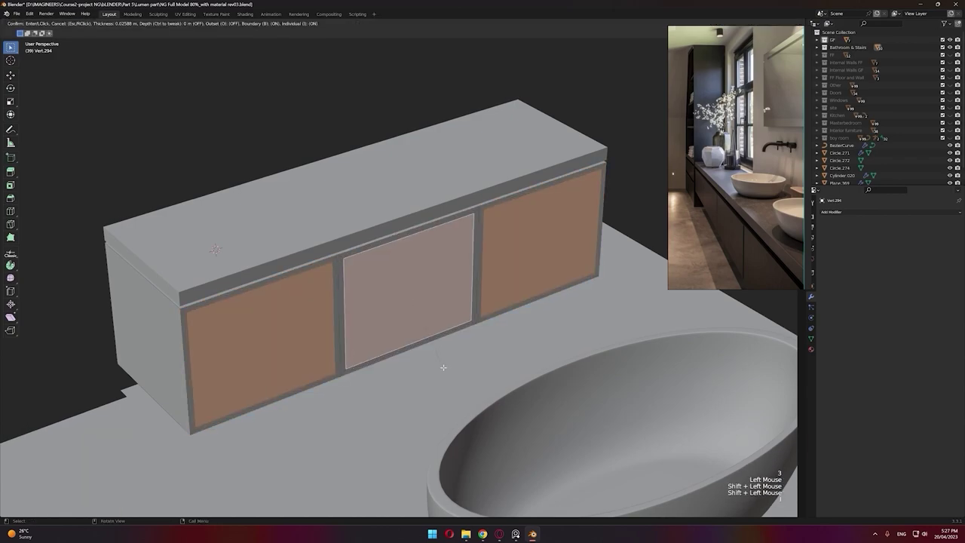
pyautogui.click(448, 370)
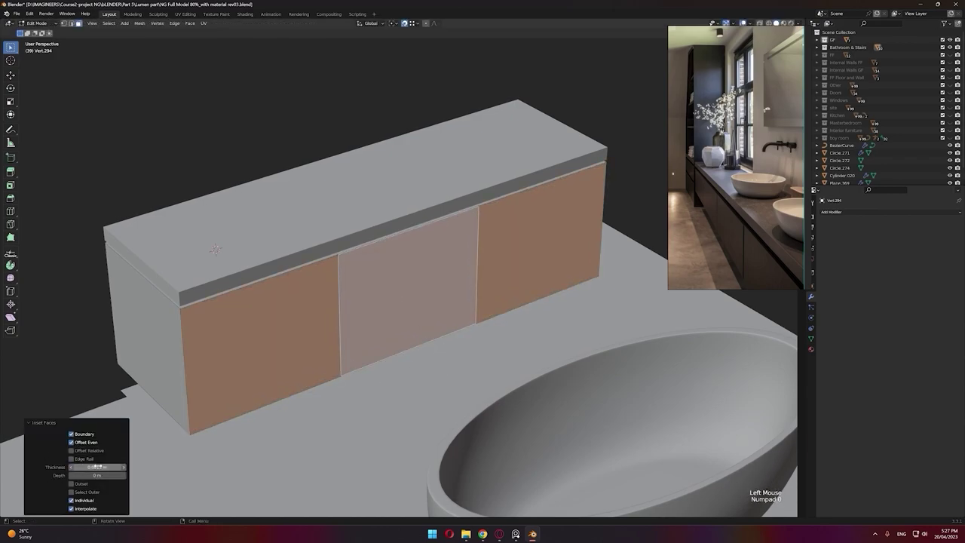
pyautogui.scroll(3, 316, 354)
pyautogui.keyDown('shift'); pyautogui.moveTo(316, 354); pyautogui.dragTo(411, 299, button='middle'); pyautogui.keyUp('shift')
pyautogui.moveTo(411, 298); pyautogui.dragTo(431, 295, button='middle')
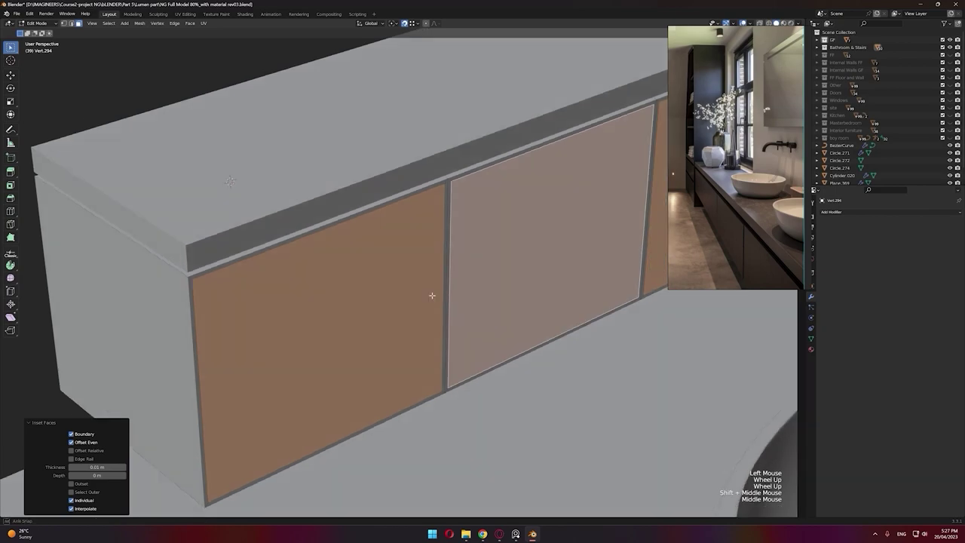
# Step: Separate the three inset front faces into their own object as door panels
pyautogui.scroll(-2, 430, 295)
pyautogui.press('p')
pyautogui.click(432, 296)
pyautogui.keyDown('shift'); pyautogui.moveTo(349, 343); pyautogui.dragTo(359, 310, button='middle'); pyautogui.keyUp('shift')
# Step: Select the door panels' top vertices and move them 0.01 m up along Z
pyautogui.press('Tab')
pyautogui.press('1')
pyautogui.click(349, 312)
pyautogui.moveTo(245, 305); pyautogui.dragTo(259, 350, button='middle')
pyautogui.moveTo(194, 289); pyautogui.dragTo(198, 302, button='middle')
pyautogui.moveTo(321, 207); pyautogui.dragTo(468, 283)
pyautogui.scroll(2, 464, 290)
pyautogui.press('g')
pyautogui.press('z')
pyautogui.click(468, 324)
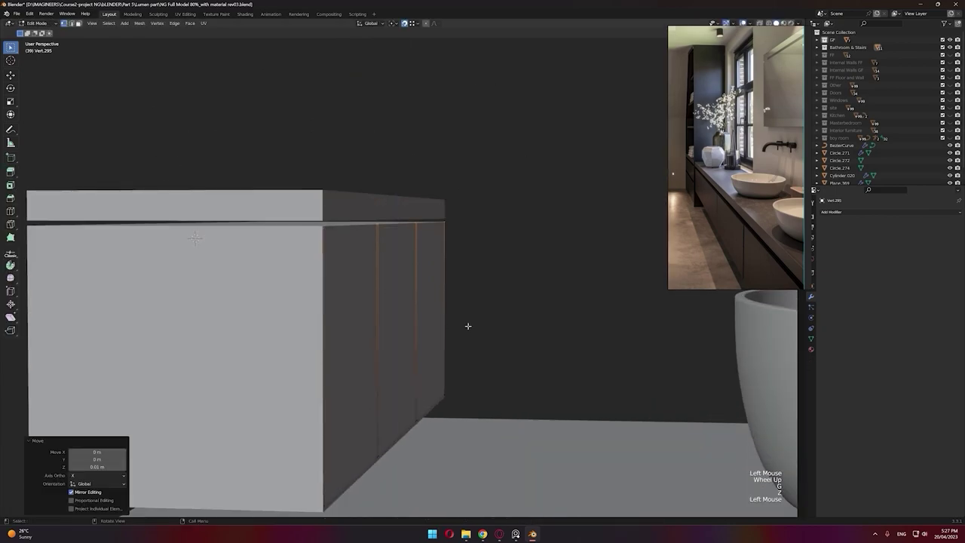
# Step: Select the door panels' bottom vertices and move them along Z to the cabinet's lower edge
pyautogui.moveTo(471, 370); pyautogui.dragTo(308, 514)
pyautogui.press('g')
pyautogui.press('z')
pyautogui.click(455, 409)
pyautogui.moveTo(453, 386)
pyautogui.mouseDown(button='middle')
pyautogui.moveTo(395, 410)
pyautogui.moveTo(427, 408)
pyautogui.mouseUp(button='middle')
# Step: Select the vertices at the near end of the door panels and align them with the cabinet's side
pyautogui.press('z')
pyautogui.click(351, 403)
pyautogui.moveTo(279, 161)
pyautogui.mouseDown()
pyautogui.moveTo(332, 276)
pyautogui.moveTo(343, 442)
pyautogui.mouseUp()
pyautogui.scroll(2, 302, 431)
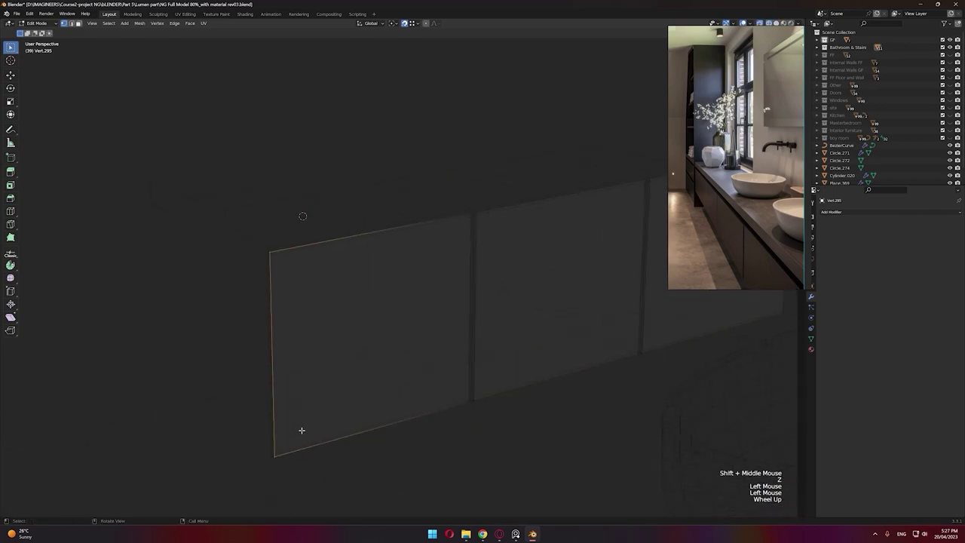
pyautogui.click(313, 419)
# Step: Select the vertices at the far end of the door panels and align them with the cabinet's opposite side
pyautogui.scroll(-3, 332, 400)
pyautogui.keyDown('shift'); pyautogui.moveTo(573, 166); pyautogui.dragTo(284, 181, button='middle'); pyautogui.keyUp('shift')
pyautogui.moveTo(284, 181); pyautogui.dragTo(407, 414)
pyautogui.press('KP_Decimal')
pyautogui.moveTo(408, 415); pyautogui.dragTo(498, 369, button='middle')
pyautogui.click(410, 421)
# Step: Try to extrude all the door panels slightly along Y
pyautogui.scroll(-6, 411, 420)
pyautogui.scroll(2, 435, 394)
pyautogui.write('aey.00')
pyautogui.press('KP_Enter')
pyautogui.moveTo(450, 401); pyautogui.dragTo(369, 358, button='middle')
pyautogui.scroll(3, 446, 398)
pyautogui.hotkey('ctrl', 'z')
pyautogui.press('g')
pyautogui.press('y')
pyautogui.press('Escape')
# Step: Extrude the door panels 0.005 m along Y and leave the isolated view of them
pyautogui.write('ey')
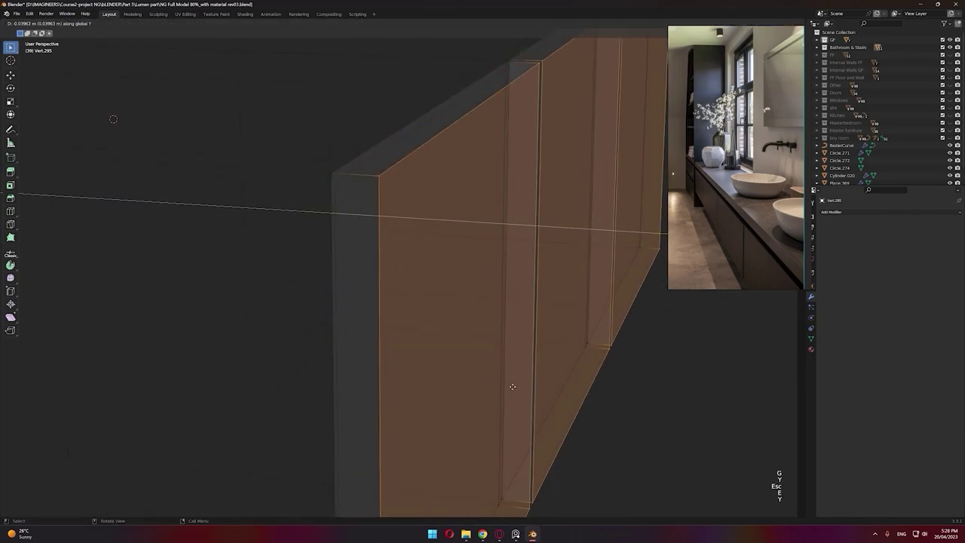
pyautogui.write('.005')
pyautogui.press('KP_Enter')
pyautogui.press('Tab')
pyautogui.click(511, 400)
pyautogui.press('/')
# Step: Try to move the door panels -0.05 m along Y, away from the cabinet front
pyautogui.keyDown('shift'); pyautogui.moveTo(507, 398); pyautogui.dragTo(389, 289, button='middle'); pyautogui.keyUp('shift')
pyautogui.click(345, 349)
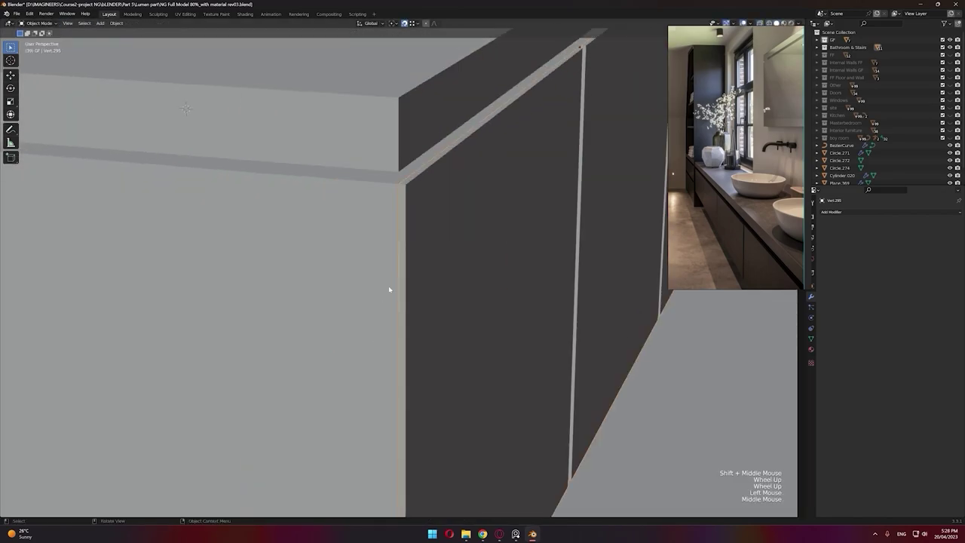
pyautogui.scroll(2, 389, 290)
pyautogui.press('g')
pyautogui.press('y')
pyautogui.press('KP_Subtract')
pyautogui.press('KP_Decimal')
pyautogui.press('KP_0')
pyautogui.press('KP_5')
pyautogui.press('KP_Enter')
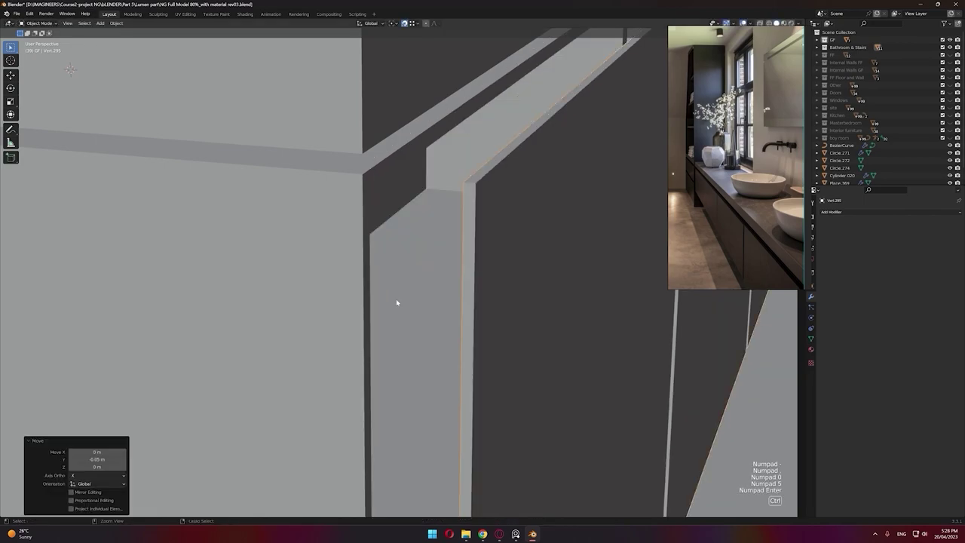
pyautogui.moveTo(396, 302); pyautogui.dragTo(397, 297, button='middle')
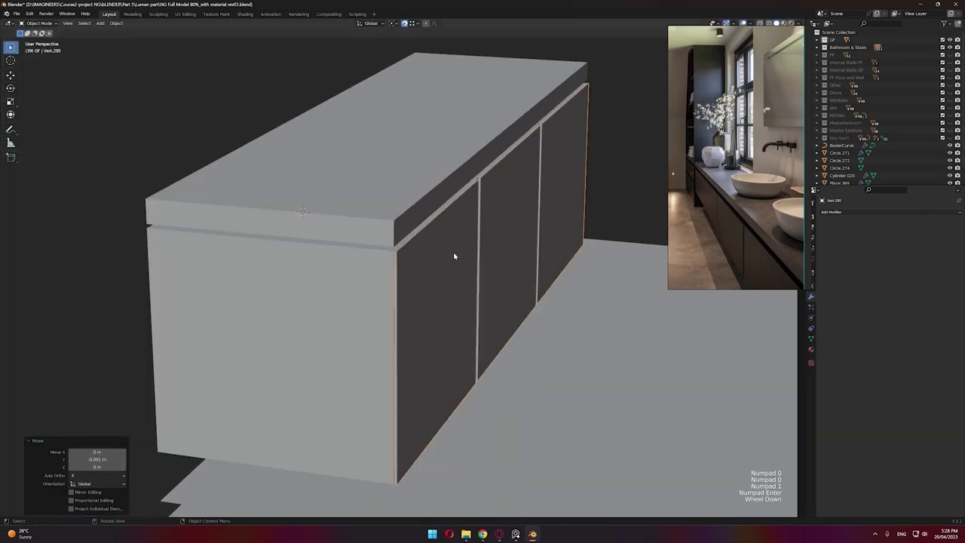
# Step: Select all sharp edges of the countertop and bevel them slightly
pyautogui.click(365, 197)
pyautogui.scroll(2, 364, 202)
pyautogui.press('Tab')
pyautogui.press('a')
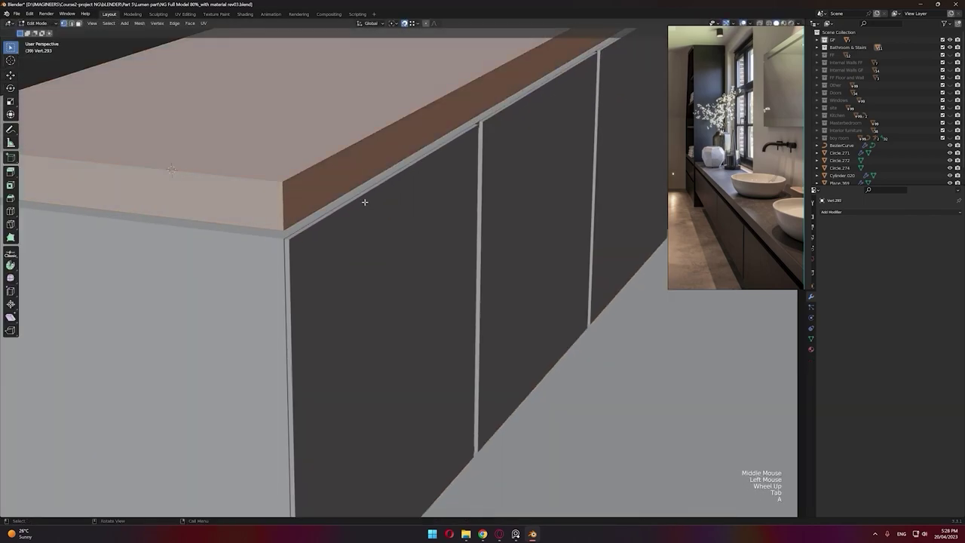
pyautogui.click(108, 22)
pyautogui.click(124, 109)
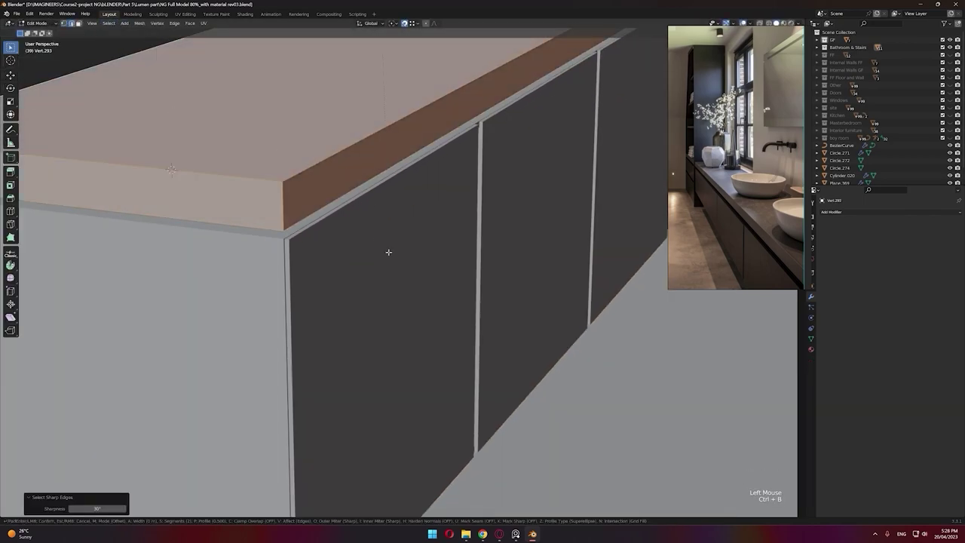
pyautogui.click(271, 252)
pyautogui.press('Tab')
# Step: Select the sharp edges of the cabinet body under the countertop and bevel them slightly
pyautogui.click(264, 254)
pyautogui.press('Tab')
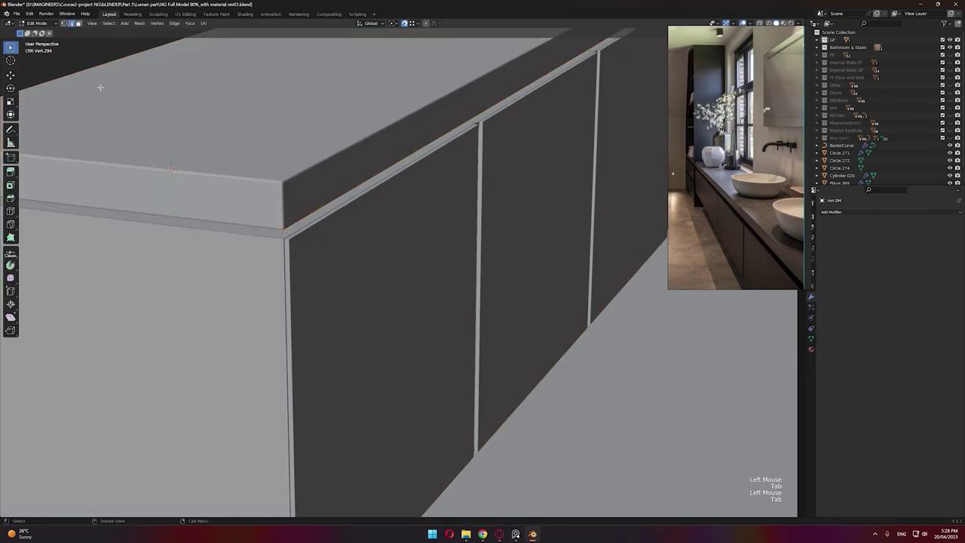
pyautogui.click(109, 22)
pyautogui.click(124, 106)
pyautogui.scroll(2, 299, 271)
pyautogui.keyDown('shift'); pyautogui.moveTo(299, 271); pyautogui.dragTo(483, 285, button='middle'); pyautogui.keyUp('shift')
pyautogui.scroll(1, 484, 286)
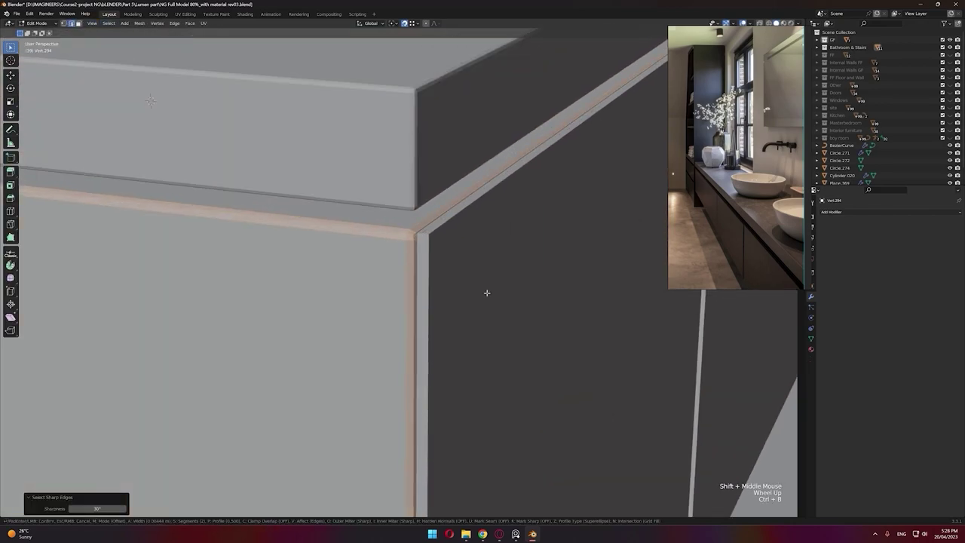
pyautogui.click(487, 292)
pyautogui.press('Tab')
# Step: Select the sharp edges of the door panels and give them a small bevel
pyautogui.click(453, 264)
pyautogui.scroll(-2, 454, 245)
pyautogui.press('Tab')
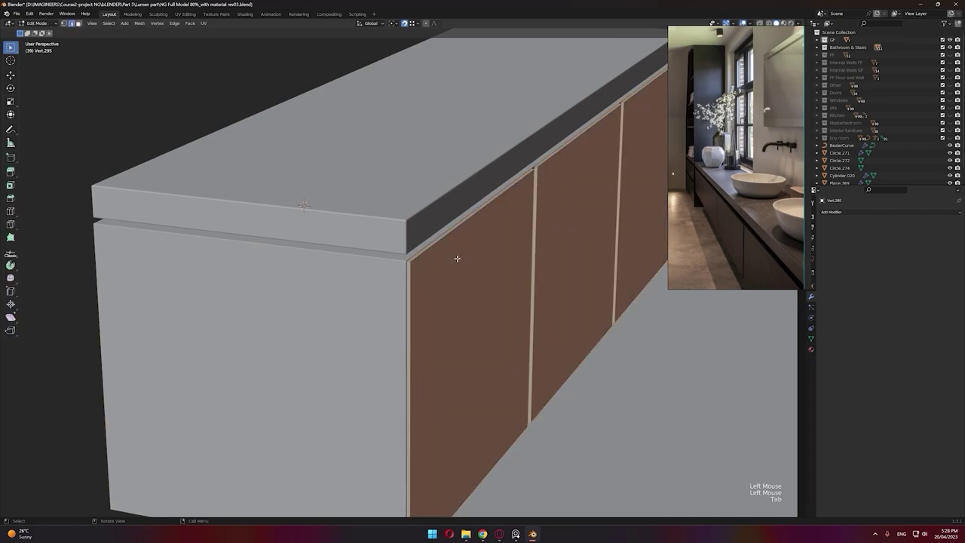
pyautogui.hotkey('alt', 'a')
pyautogui.click(109, 23)
pyautogui.click(141, 122)
pyautogui.scroll(1, 339, 257)
pyautogui.keyDown('shift'); pyautogui.moveTo(339, 256); pyautogui.dragTo(403, 254, button='middle'); pyautogui.keyUp('shift')
pyautogui.scroll(2, 403, 253)
pyautogui.hotkey('ctrl', 'b')
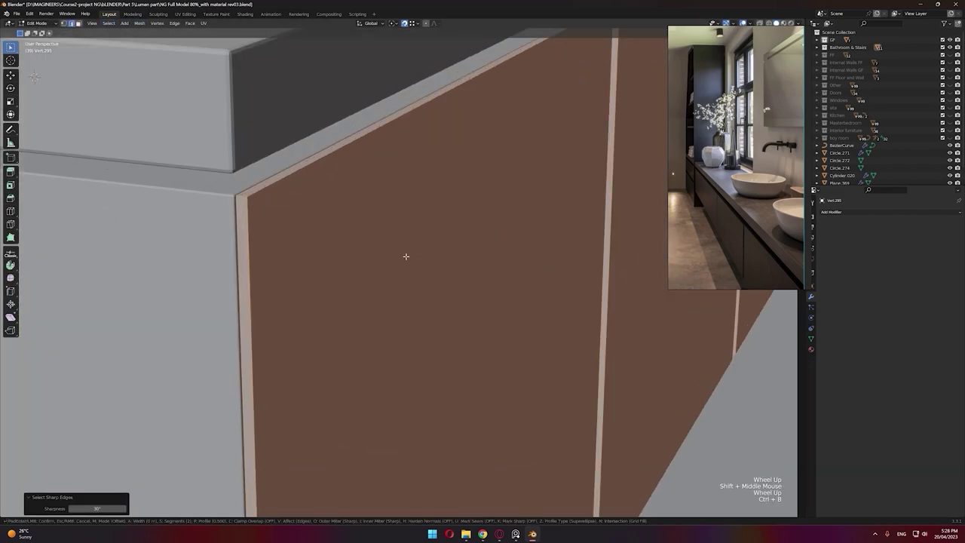
pyautogui.click(400, 256)
pyautogui.scroll(-3, 396, 257)
pyautogui.press('Tab')
# Step: Separate the short floor edge beside the vanity's end into its own object
pyautogui.scroll(-4, 343, 261)
pyautogui.moveTo(341, 261); pyautogui.dragTo(242, 265, button='middle')
pyautogui.scroll(1, 452, 272)
pyautogui.moveTo(550, 273); pyautogui.dragTo(552, 301, button='middle')
pyautogui.press('Tab')
pyautogui.press('2')
pyautogui.click(551, 303)
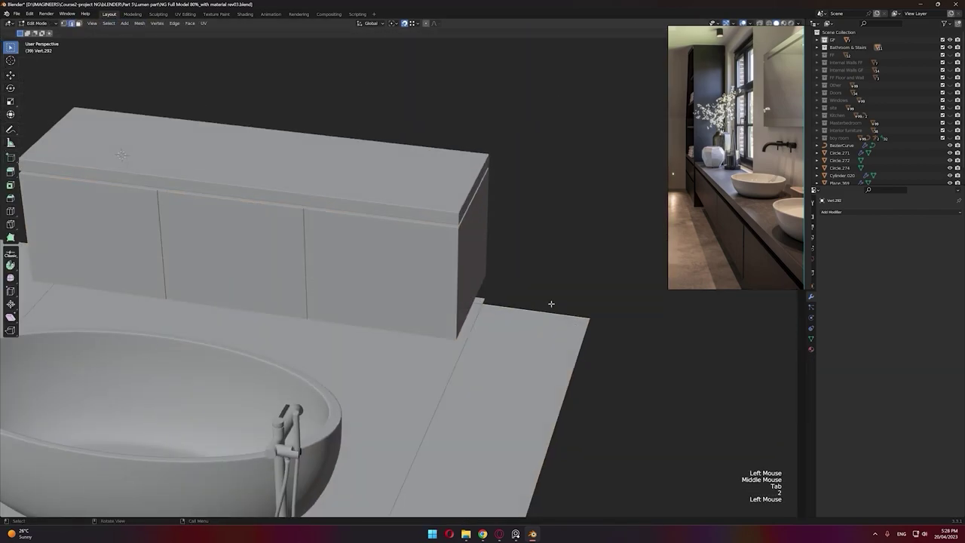
pyautogui.rightClick(538, 316)
pyautogui.press('p')
pyautogui.click(516, 219)
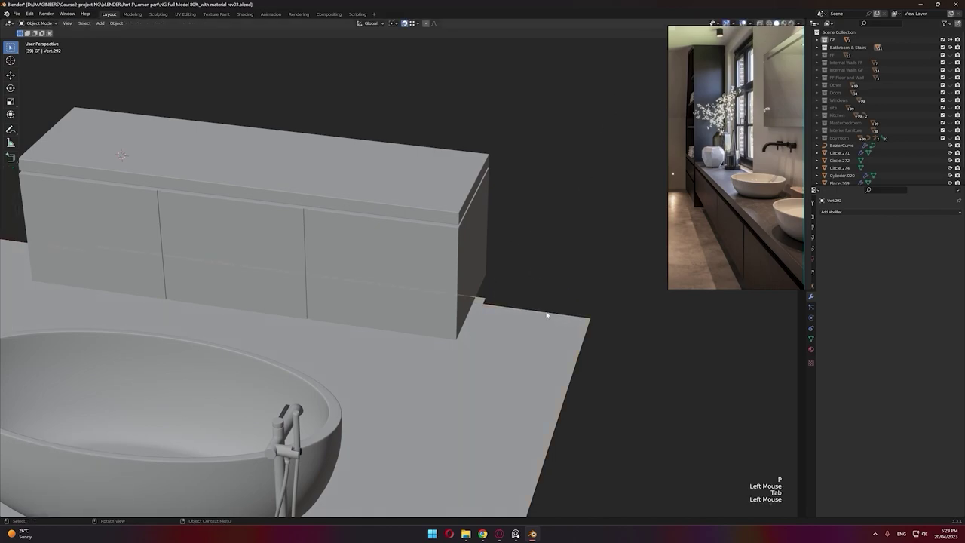
# Step: Show the scene in wireframe and move the separated edge up about 0.13 m along Z
pyautogui.moveTo(567, 316); pyautogui.dragTo(516, 349, button='middle')
pyautogui.press('z')
pyautogui.click(515, 348)
pyautogui.click(492, 316)
pyautogui.moveTo(493, 316); pyautogui.dragTo(487, 329, button='middle')
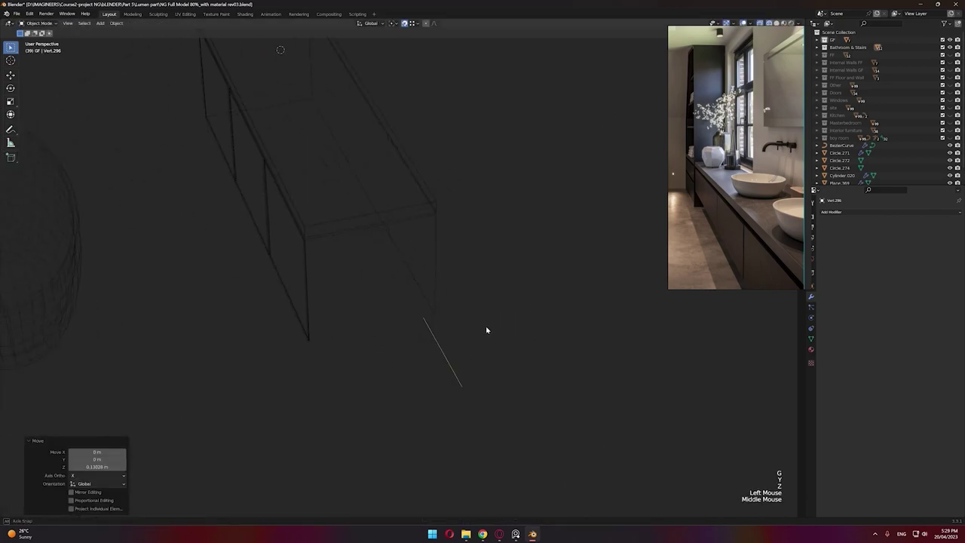
# Step: Extrude the separated edge along Y toward the vanity's front to form a base face
pyautogui.press('Tab')
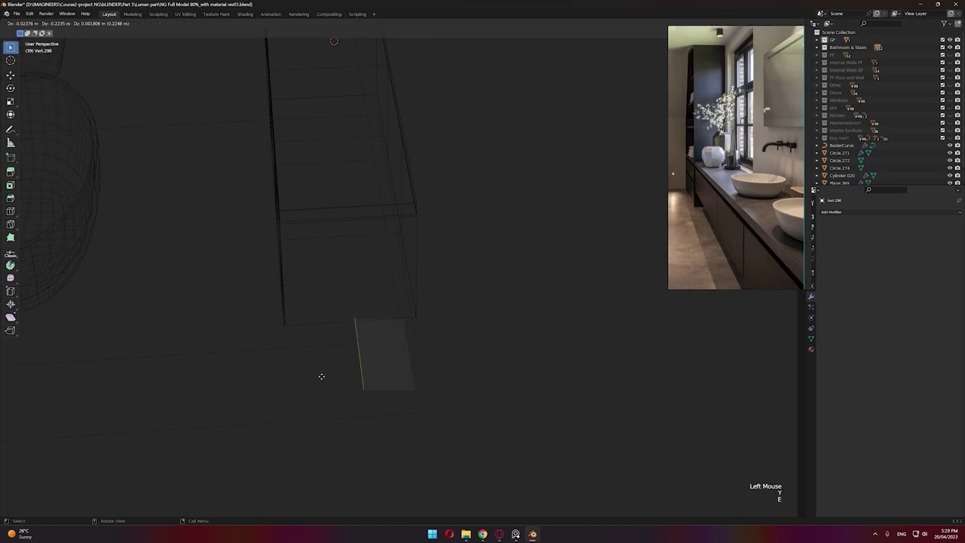
pyautogui.click(266, 330)
pyautogui.moveTo(265, 330); pyautogui.dragTo(385, 355, button='middle')
pyautogui.scroll(-1, 385, 355)
# Step: Extrude the base face 1.65 m upward along Z to form the tall cabinet at the vanity's end
pyautogui.press('a')
pyautogui.scroll(-2, 566, 397)
pyautogui.keyDown('shift'); pyautogui.moveTo(566, 397); pyautogui.dragTo(505, 342, button='middle'); pyautogui.keyUp('shift')
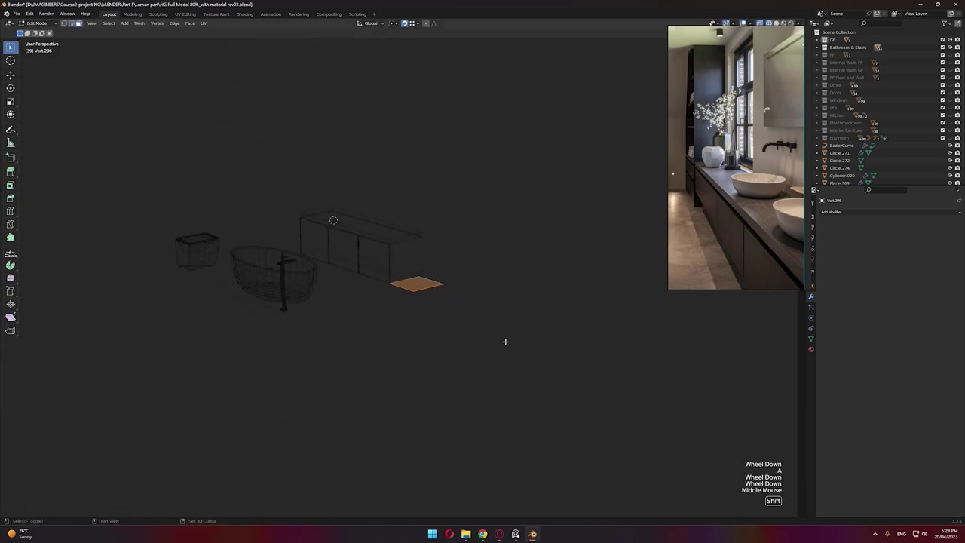
pyautogui.press('z')
pyautogui.press('z')
pyautogui.write('65')
pyautogui.press('KP_Enter')
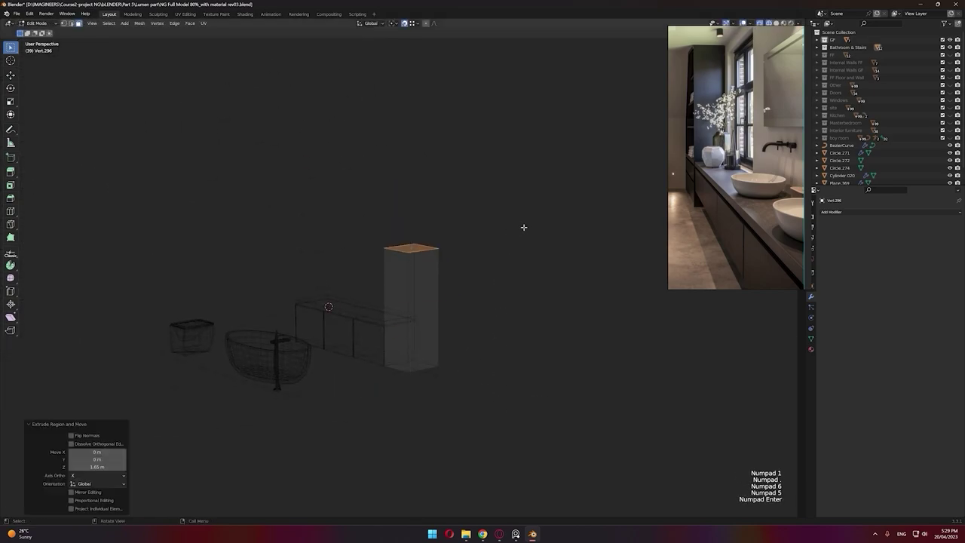
pyautogui.moveTo(498, 220); pyautogui.dragTo(554, 226, button='middle')
pyautogui.scroll(2, 555, 226)
pyautogui.moveTo(555, 226); pyautogui.dragTo(565, 260, button='middle')
pyautogui.moveTo(566, 260); pyautogui.dragTo(637, 270, button='middle')
pyautogui.press('Tab')
pyautogui.click(646, 273)
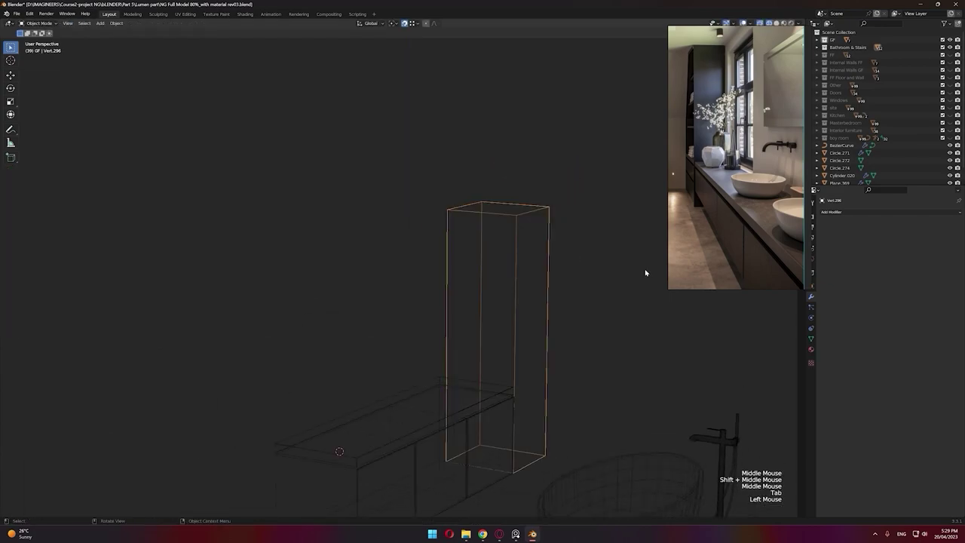
# Step: Place the 3D cursor on the countertop near its free end and add a plane there for the basin
pyautogui.keyDown('shift'); pyautogui.rightClick(332, 408); pyautogui.keyUp('shift')
pyautogui.keyDown('shift'); pyautogui.moveTo(369, 416); pyautogui.dragTo(386, 332, button='middle'); pyautogui.keyUp('shift')
pyautogui.hotkey('shift', 'a')
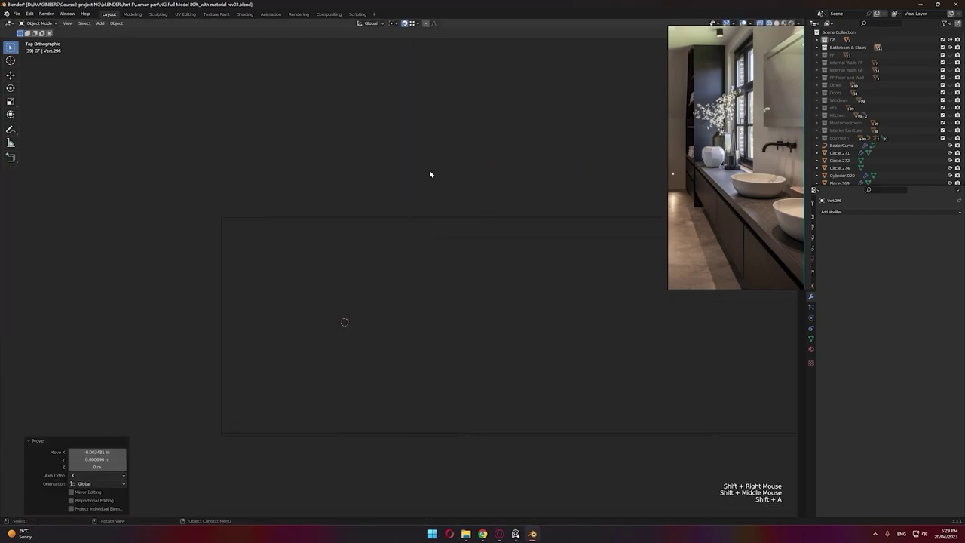
pyautogui.hotkey('shift', 'a')
pyautogui.hotkey('shift', 'a')
pyautogui.moveTo(368, 295)
pyautogui.click(399, 295)
pyautogui.press('Tab')
# Step: Bevel the plane's corner vertices with a width of 0.146 m and 3 segments to round its outline
pyautogui.hotkey('ctrl', 'shift', 'b')
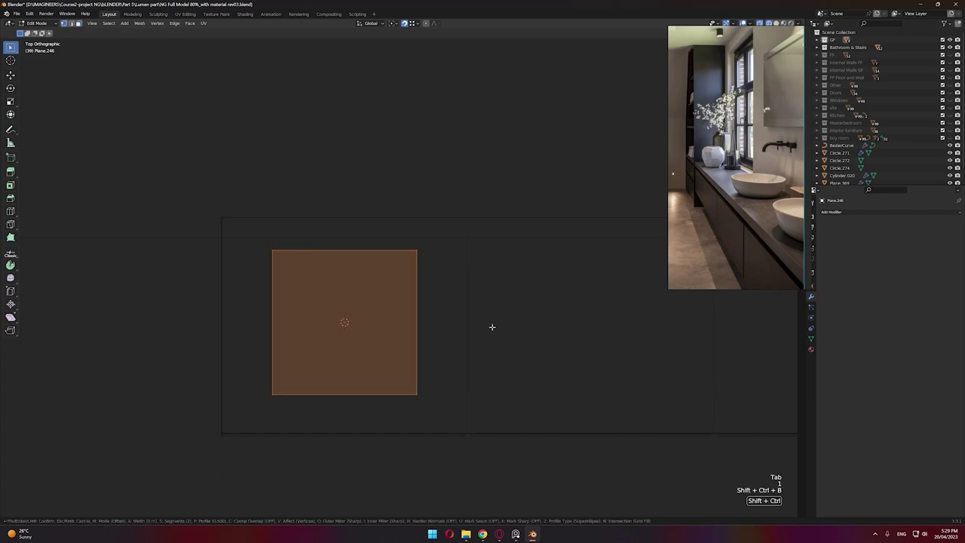
pyautogui.click(545, 350)
pyautogui.moveTo(545, 349); pyautogui.dragTo(429, 322, button='middle')
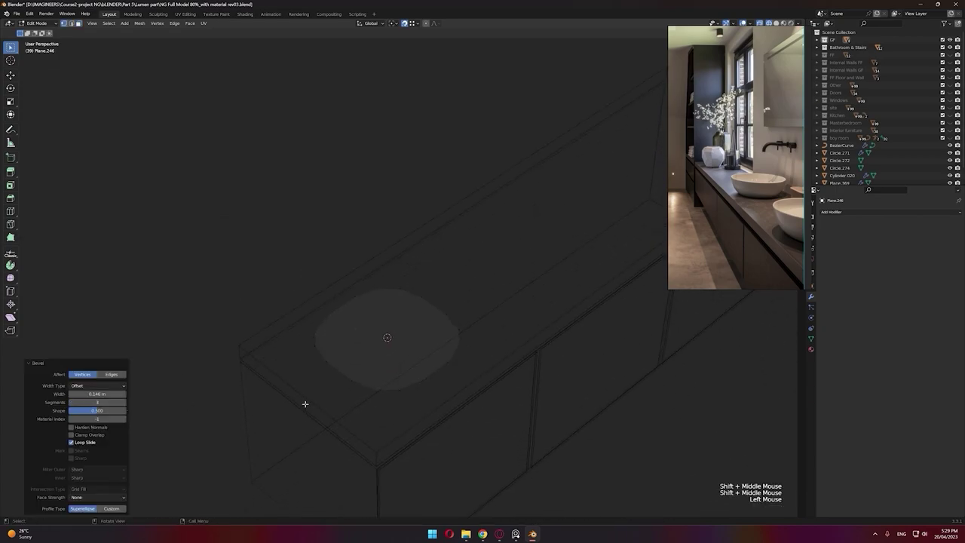
# Step: Select the rounded plane's outline loop and extrude it 0.13 m upward along Z
pyautogui.press('Tab')
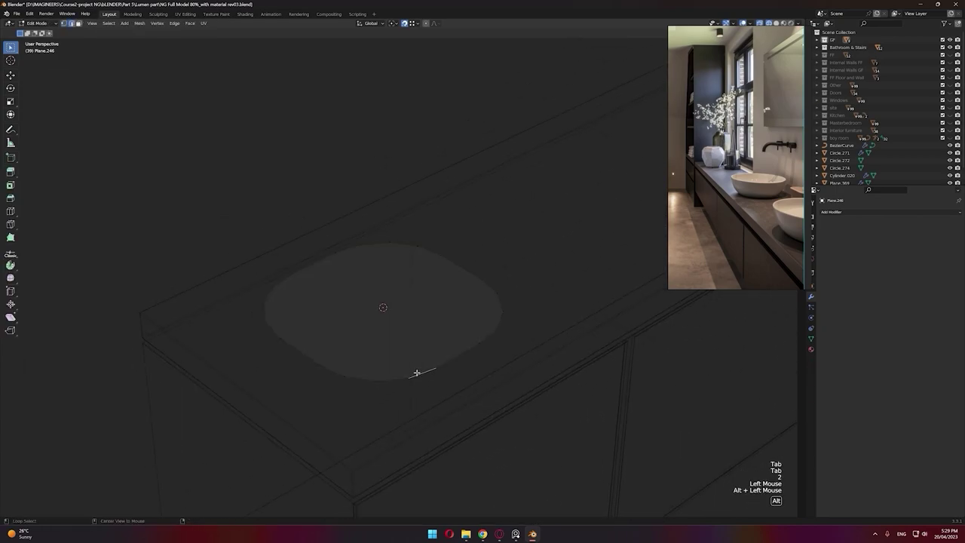
pyautogui.press('e')
pyautogui.press('KP_Decimal')
pyautogui.press('KP_1')
pyautogui.press('KP_3')
pyautogui.press('KP_Enter')
# Step: Delete the basin's top and bottom faces, keeping only the ring of side walls
pyautogui.scroll(1, 512, 340)
pyautogui.press('x')
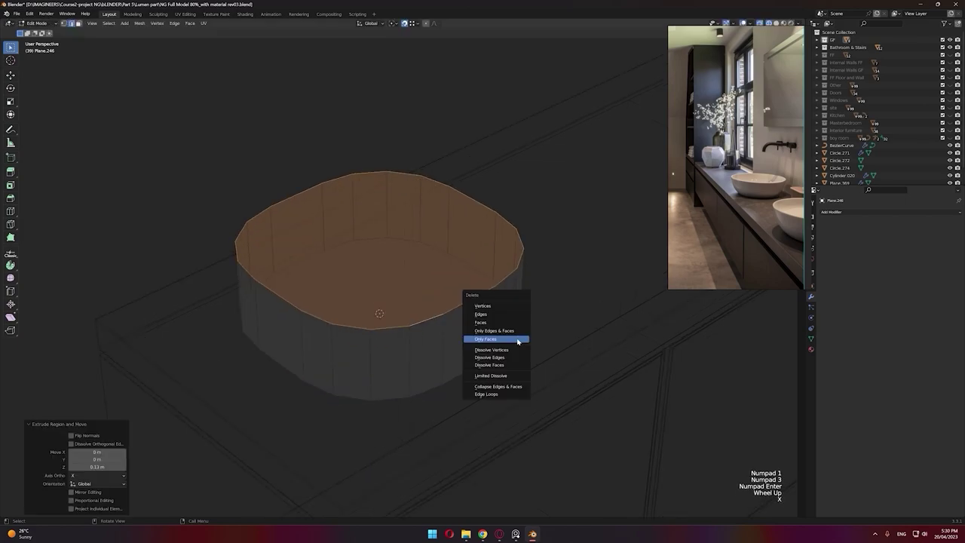
pyautogui.click(517, 341)
pyautogui.moveTo(382, 172); pyautogui.dragTo(383, 196, button='middle')
pyautogui.press('3')
pyautogui.click(383, 281)
pyautogui.press('x')
pyautogui.click(381, 286)
# Step: Extrude and scale the basin's bottom edge loop inward, and grid fill the opening
pyautogui.keyDown('shift'); pyautogui.moveTo(461, 300); pyautogui.dragTo(462, 362, button='middle'); pyautogui.keyUp('shift')
pyautogui.press('2')
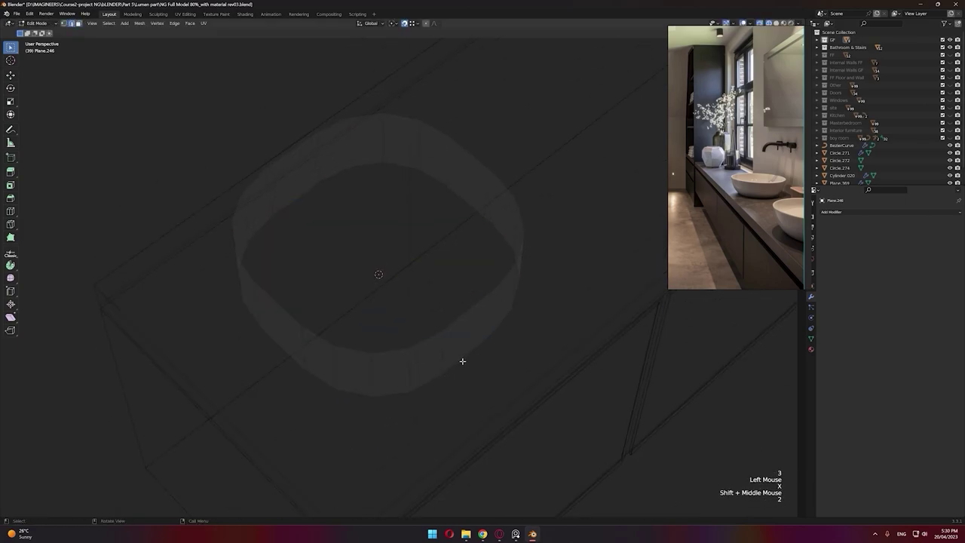
pyautogui.keyDown('shift'); pyautogui.moveTo(529, 376); pyautogui.dragTo(570, 278, button='middle'); pyautogui.keyUp('shift')
pyautogui.press('e')
pyautogui.press('s')
pyautogui.click(530, 327)
pyautogui.hotkey('ctrl', 'f')
pyautogui.click(535, 328)
pyautogui.press('Tab')
# Step: Add a Solidify modifier with a thickness of 0.015 m to the basin and return to solid shading
pyautogui.click(910, 214)
pyautogui.click(830, 323)
pyautogui.press('KP_1')
pyautogui.scroll(-2, 568, 280)
pyautogui.scroll(1, 487, 302)
pyautogui.keyDown('shift'); pyautogui.moveTo(610, 349); pyautogui.dragTo(487, 277, button='middle'); pyautogui.keyUp('shift')
pyautogui.click(920, 241)
pyautogui.write('.015')
pyautogui.press('Return')
pyautogui.moveTo(567, 220); pyautogui.dragTo(515, 254, button='middle')
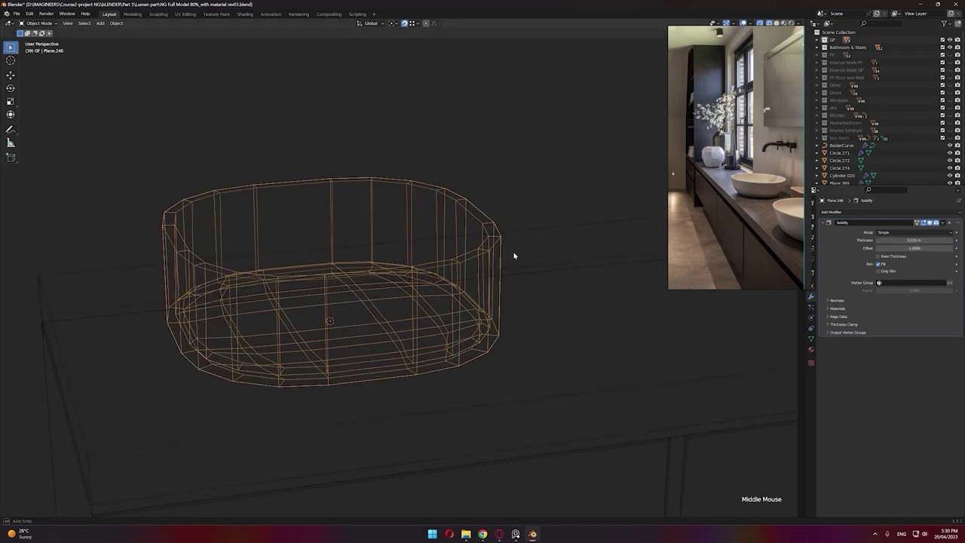
pyautogui.hotkey('shift', 'z')
pyautogui.scroll(2, 518, 306)
pyautogui.moveTo(517, 306); pyautogui.dragTo(538, 340, button='middle')
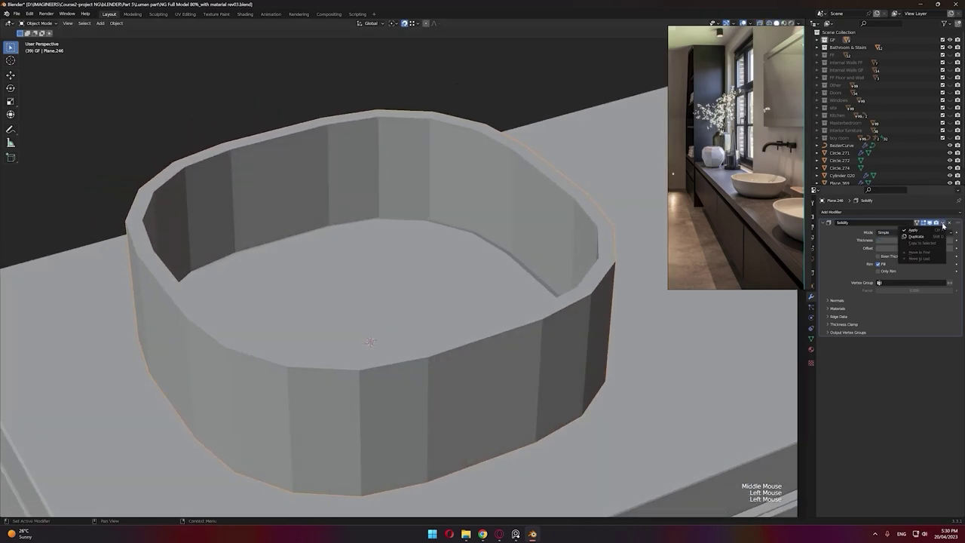
# Step: Add a Subdivision Surface modifier to the basin and shade it smooth
pyautogui.click(898, 213)
pyautogui.click(836, 329)
pyautogui.moveTo(562, 281); pyautogui.dragTo(582, 210, button='middle')
pyautogui.scroll(1, 582, 210)
pyautogui.rightClick(589, 308)
pyautogui.click(589, 310)
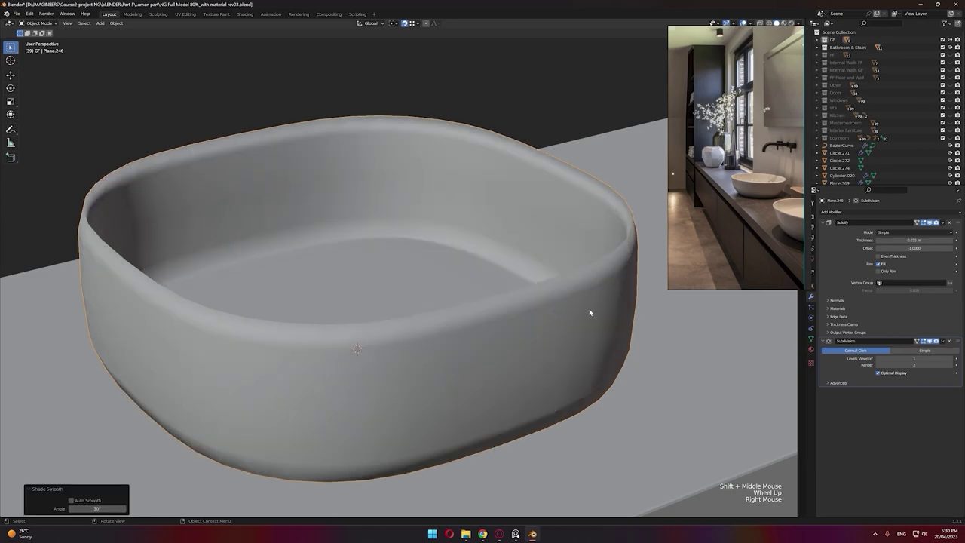
# Step: Apply the basin's Solidify modifier and open its mesh for editing
pyautogui.keyDown('shift'); pyautogui.moveTo(589, 311); pyautogui.dragTo(577, 289, button='middle'); pyautogui.keyUp('shift')
pyautogui.click(933, 230)
pyautogui.press('Tab')
pyautogui.moveTo(565, 229); pyautogui.dragTo(554, 253, button='middle')
pyautogui.keyDown('shift'); pyautogui.moveTo(555, 252); pyautogui.dragTo(558, 284, button='middle'); pyautogui.keyUp('shift')
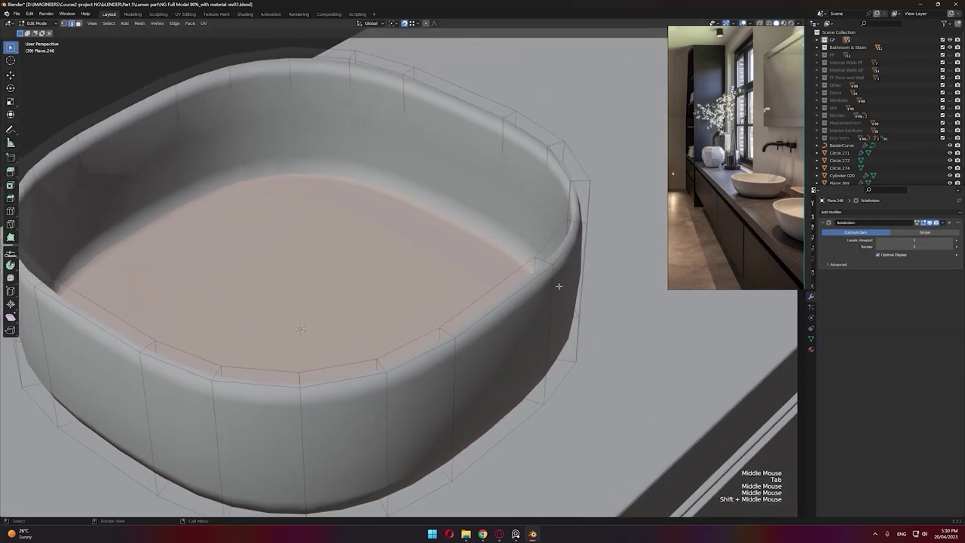
# Step: Add supporting edge loops to the basin's inner wall and rim
pyautogui.press('2')
pyautogui.click(567, 276)
pyautogui.hotkey('ctrl', 'r')
pyautogui.click(530, 166)
pyautogui.hotkey('ctrl', 'r')
pyautogui.click(554, 132)
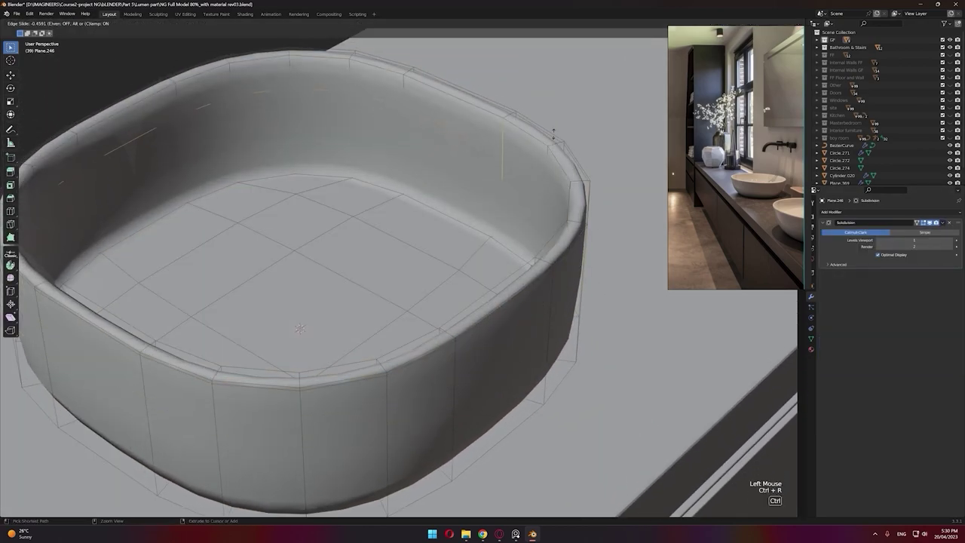
pyautogui.click(557, 121)
# Step: Add a 64-vertex circle with a 0.025 m radius at the countertop corner and rotate it 90° about X
pyautogui.hotkey('shift', 'a')
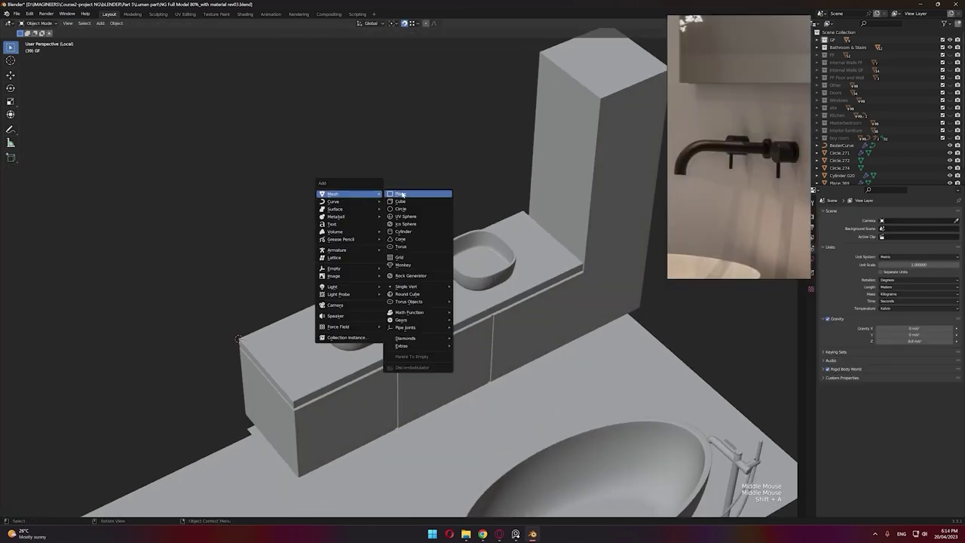
pyautogui.click(419, 210)
pyautogui.scroll(-3, 330, 263)
pyautogui.keyDown('shift'); pyautogui.moveTo(330, 263); pyautogui.dragTo(343, 257, button='middle'); pyautogui.keyUp('shift')
pyautogui.scroll(1, 342, 257)
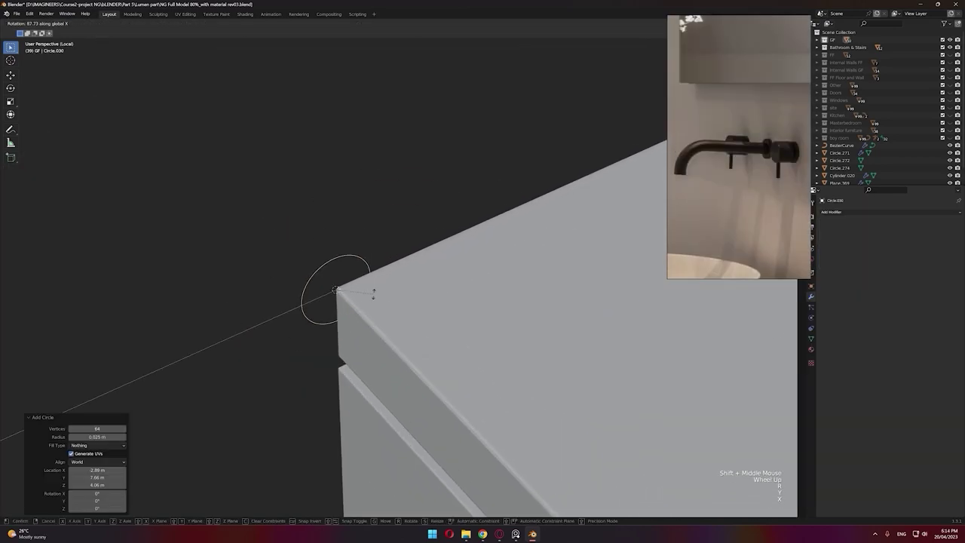
pyautogui.press('KP_9')
pyautogui.press('KP_0')
pyautogui.press('KP_Enter')
# Step: Move the upright circle to the wall side above the first basin
pyautogui.press('KP_1')
pyautogui.press('KP_Decimal')
pyautogui.scroll(-4, 373, 295)
pyautogui.keyDown('shift'); pyautogui.moveTo(372, 295); pyautogui.dragTo(261, 295, button='middle'); pyautogui.keyUp('shift')
pyautogui.click(489, 164)
# Step: Extrude the circle -0.003 m along Y to form the faucet's wall flange
pyautogui.moveTo(324, 188); pyautogui.dragTo(392, 230, button='middle')
pyautogui.scroll(3, 384, 230)
pyautogui.keyDown('shift'); pyautogui.moveTo(385, 230); pyautogui.dragTo(374, 231, button='middle'); pyautogui.keyUp('shift')
pyautogui.press('Tab')
pyautogui.press('e')
pyautogui.press('KP_Subtract')
pyautogui.press('KP_Decimal')
pyautogui.press('KP_0')
pyautogui.press('KP_0')
pyautogui.press('KP_3')
pyautogui.press('KP_Enter')
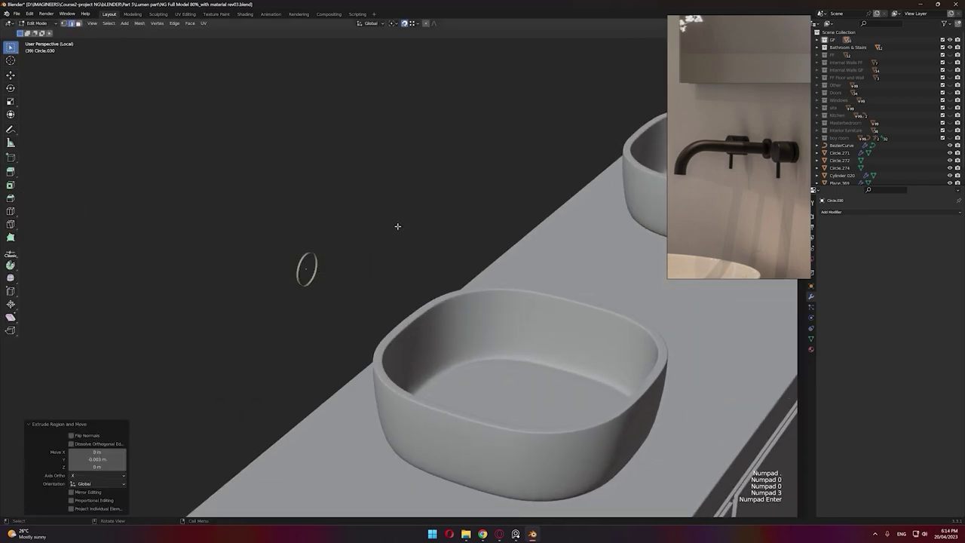
# Step: Try an edit of 0.02 on the flange ring's edge and undo it
pyautogui.press('KP_Decimal')
pyautogui.scroll(-6, 383, 219)
pyautogui.keyDown('shift'); pyautogui.moveTo(419, 264); pyautogui.dragTo(377, 265, button='middle'); pyautogui.keyUp('shift')
pyautogui.scroll(1, 376, 266)
pyautogui.press('KP_Decimal')
pyautogui.press('KP_0')
pyautogui.press('KP_2')
pyautogui.press('KP_Enter')
pyautogui.hotkey('ctrl', 'z')
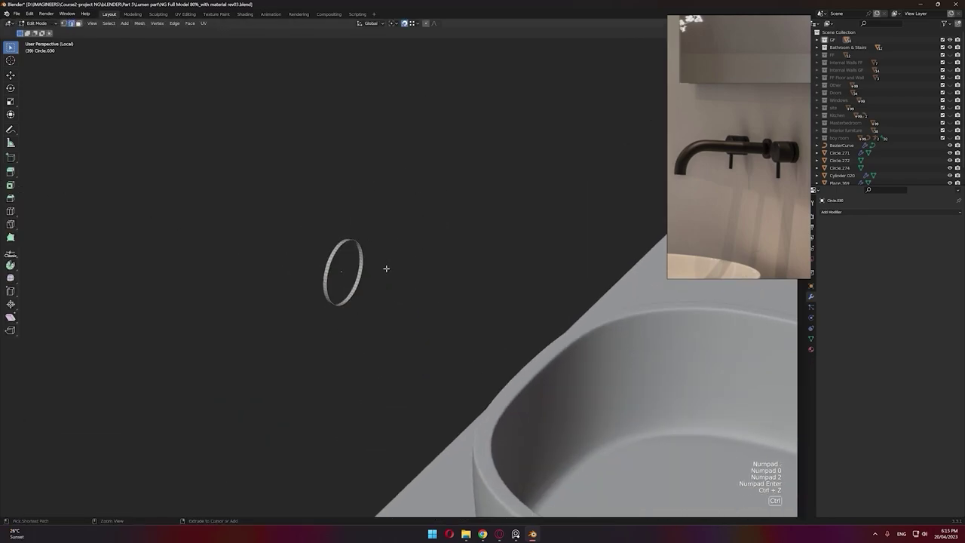
# Step: Extrude the flange's inner edge -0.005 m along Y and flare it outward at scale 1.1
pyautogui.press('KP_Subtract')
pyautogui.press('KP_Decimal')
pyautogui.press('KP_0')
pyautogui.press('KP_0')
pyautogui.press('KP_5')
pyautogui.press('KP_Enter')
pyautogui.scroll(4, 396, 268)
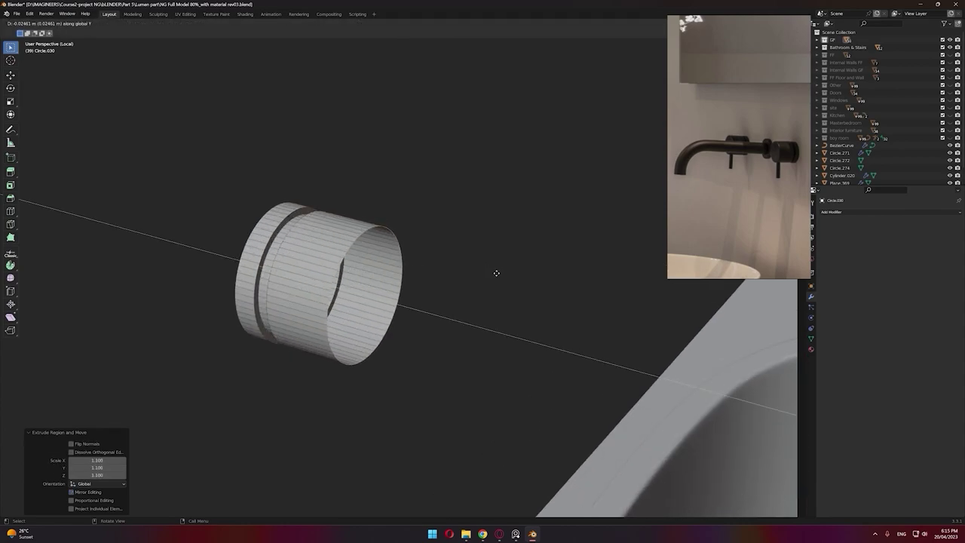
# Step: Extrude the flared edge -0.025 m along Y and cap it with a rim scaled to 0.8 and a filled centre
pyautogui.press('KP_Enter')
pyautogui.scroll(2, 448, 259)
pyautogui.moveTo(496, 273); pyautogui.dragTo(467, 279, button='middle')
pyautogui.press('e')
pyautogui.press('s')
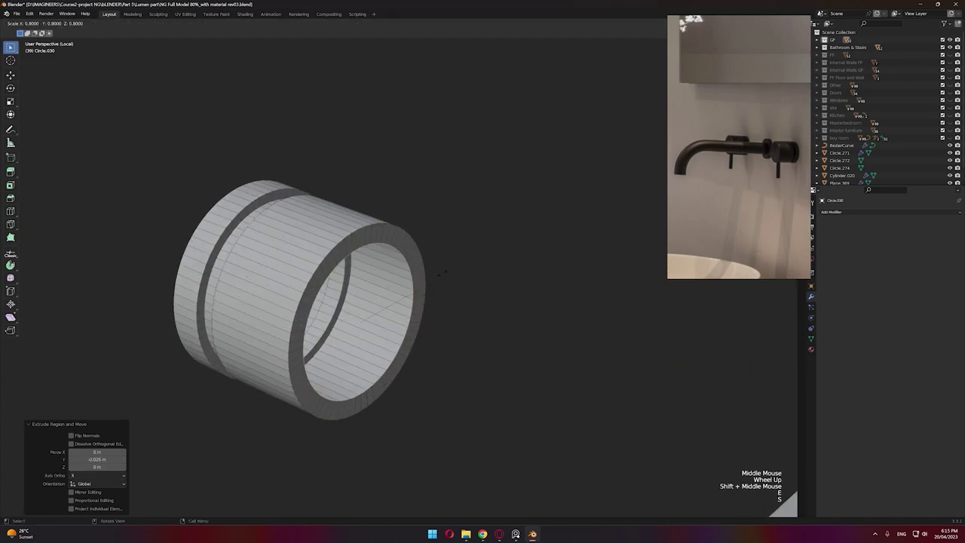
pyautogui.click(456, 279)
pyautogui.hotkey('ctrl', 'f')
pyautogui.click(463, 278)
# Step: Bevel the edge loops of the handle body's front and the flange, and apply smooth shading to the object
pyautogui.keyDown('alt'); pyautogui.click(300, 285); pyautogui.keyUp('alt')
pyautogui.moveTo(302, 283); pyautogui.dragTo(331, 273, button='middle')
pyautogui.keyDown('shift'); pyautogui.moveTo(332, 273); pyautogui.dragTo(387, 270, button='middle'); pyautogui.keyUp('shift')
pyautogui.scroll(3, 387, 270)
pyautogui.keyDown('alt'); pyautogui.keyDown('shift'); pyautogui.click(279, 248); pyautogui.keyUp('shift'); pyautogui.keyUp('alt')
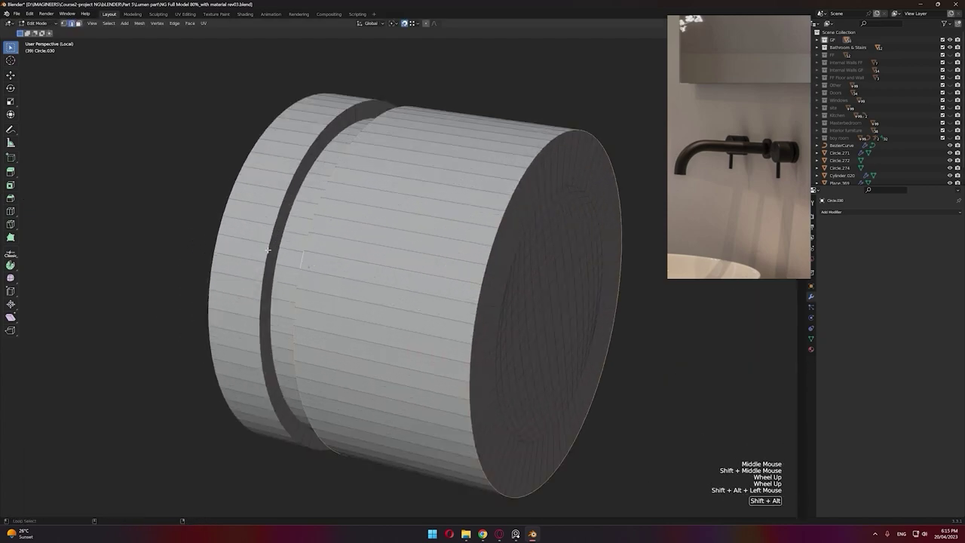
pyautogui.keyDown('alt'); pyautogui.keyDown('shift'); pyautogui.click(269, 248); pyautogui.keyUp('shift'); pyautogui.keyUp('alt')
pyautogui.moveTo(269, 248); pyautogui.dragTo(377, 264, button='middle')
pyautogui.moveTo(543, 266); pyautogui.dragTo(442, 272, button='middle')
pyautogui.click(506, 282)
pyautogui.press('Tab')
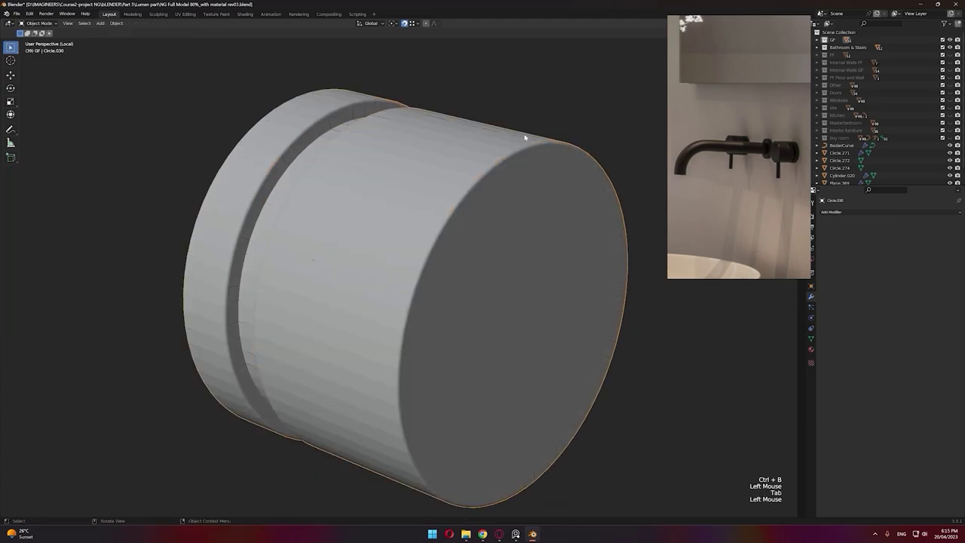
pyautogui.rightClick(507, 155)
pyautogui.click(504, 151)
# Step: Bevel the edge loop at the rear of the handle body about 0.0003 m with 4 segments
pyautogui.moveTo(504, 148); pyautogui.dragTo(377, 219, button='middle')
pyautogui.press('Tab')
pyautogui.scroll(2, 362, 227)
pyautogui.keyDown('alt'); pyautogui.click(279, 190); pyautogui.keyUp('alt')
pyautogui.keyDown('alt'); pyautogui.click(279, 189); pyautogui.keyUp('alt')
pyautogui.scroll(2, 469, 174)
pyautogui.hotkey('ctrl', 'b')
pyautogui.click(469, 175)
pyautogui.scroll(-6, 469, 181)
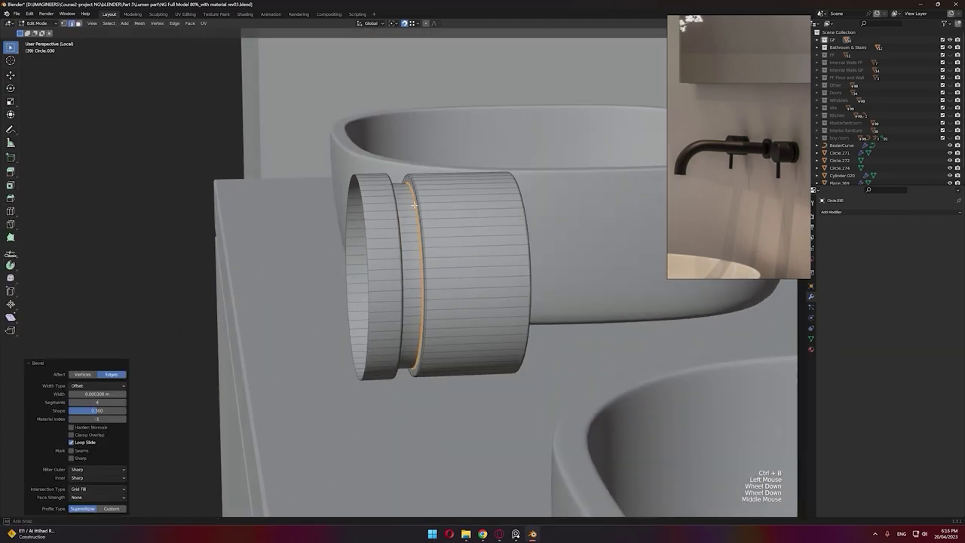
pyautogui.press('Tab')
# Step: Add a single loop cut around the handle body, slid towards its front face
pyautogui.moveTo(558, 226)
pyautogui.mouseDown(button='middle')
pyautogui.moveTo(480, 280)
pyautogui.moveTo(445, 264)
pyautogui.mouseUp(button='middle')
pyautogui.scroll(2, 480, 280)
pyautogui.moveTo(445, 264)
pyautogui.mouseDown(button='middle')
pyautogui.moveTo(418, 256)
pyautogui.moveTo(402, 303)
pyautogui.moveTo(382, 311)
pyautogui.mouseUp(button='middle')
pyautogui.click(402, 304)
pyautogui.press('Tab')
pyautogui.press('2')
pyautogui.click(382, 311)
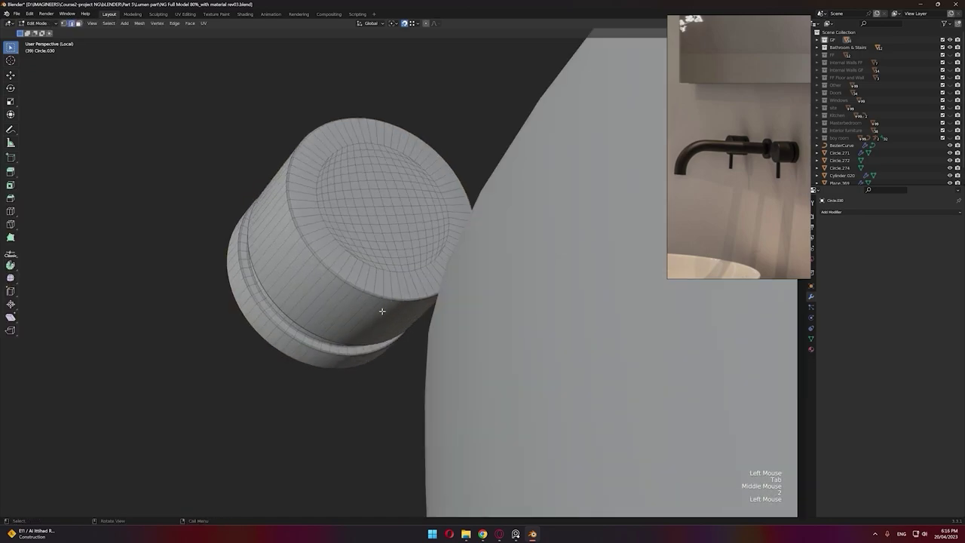
pyautogui.click(397, 318)
pyautogui.scroll(2, 396, 325)
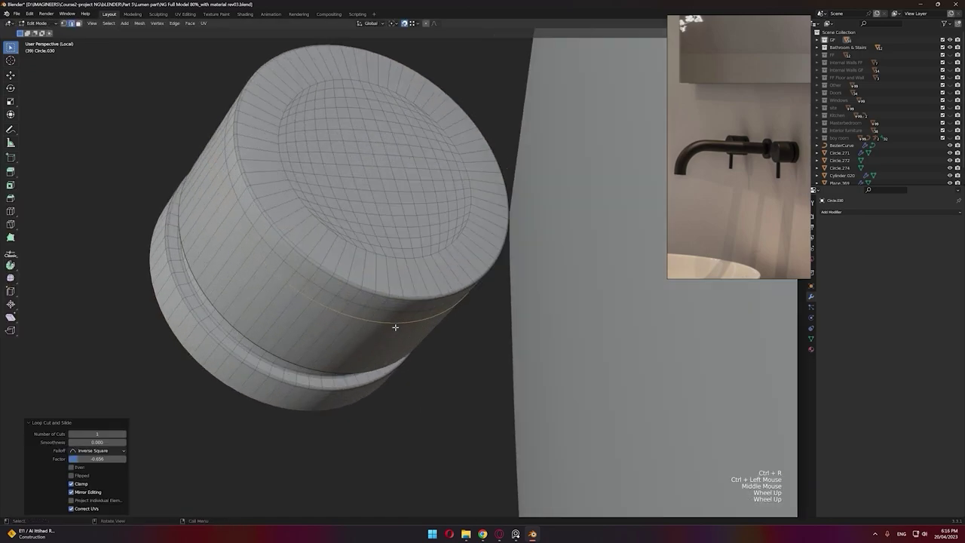
# Step: Select the small faces on the underside of the handle body and extrude them about -0.034 m along Z as a lever
pyautogui.press('3')
pyautogui.click(394, 319)
pyautogui.keyDown('shift'); pyautogui.click(368, 315); pyautogui.keyUp('shift')
pyautogui.press('KP_1')
pyautogui.keyDown('shift'); pyautogui.moveTo(354, 349); pyautogui.dragTo(413, 349, button='middle'); pyautogui.keyUp('shift')
pyautogui.moveTo(414, 348); pyautogui.dragTo(411, 329, button='middle')
pyautogui.scroll(3, 557, 366)
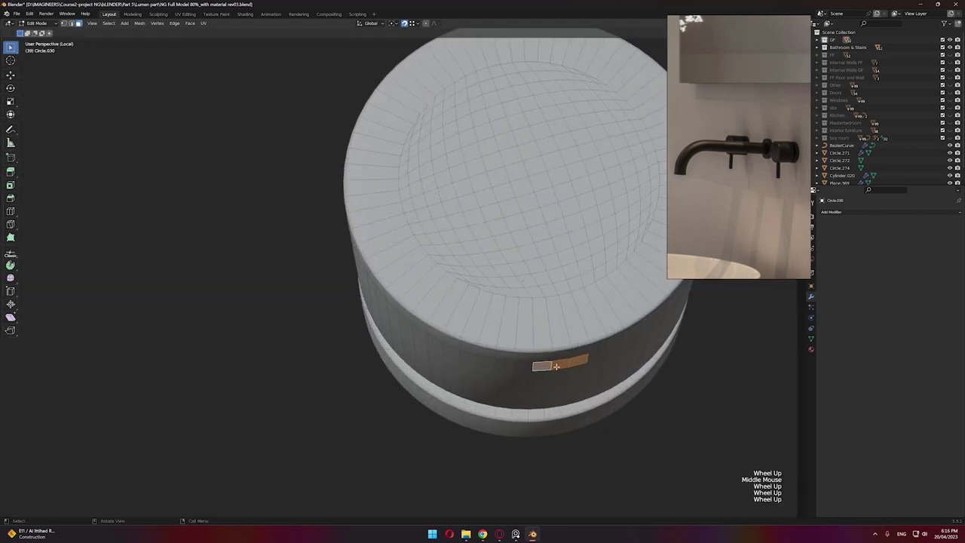
pyautogui.scroll(-4, 550, 374)
pyautogui.moveTo(550, 366); pyautogui.dragTo(471, 347, button='middle')
pyautogui.scroll(4, 532, 360)
pyautogui.keyDown('shift'); pyautogui.click(564, 379); pyautogui.keyUp('shift')
pyautogui.keyDown('shift'); pyautogui.click(509, 379); pyautogui.keyUp('shift')
pyautogui.press('KP_1')
pyautogui.scroll(-4, 512, 380)
pyautogui.scroll(2, 471, 347)
pyautogui.press('e')
pyautogui.press('x')
pyautogui.click(525, 318)
pyautogui.moveTo(525, 318); pyautogui.dragTo(505, 306, button='middle')
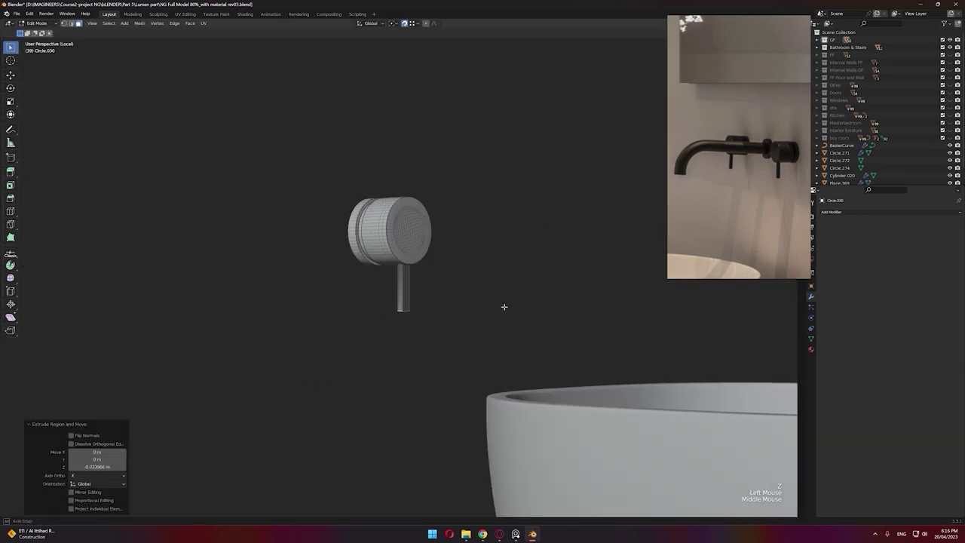
# Step: Flatten the lever's lower end by scaling it to 0 along Z and add a loop cut around the lever
pyautogui.scroll(2, 497, 303)
pyautogui.press('s')
pyautogui.press('z')
pyautogui.press('KP_0')
pyautogui.press('KP_Enter')
pyautogui.scroll(1, 397, 329)
pyautogui.press('2')
pyautogui.click(409, 305)
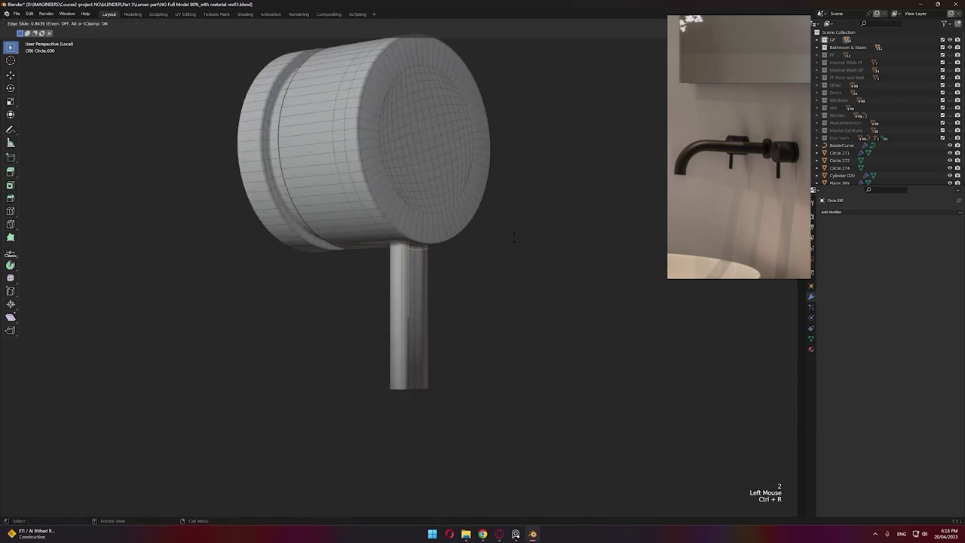
pyautogui.click(479, 390)
pyautogui.press('Tab')
# Step: Duplicate the handle along X and space the pair evenly above the first basin
pyautogui.scroll(-10, 496, 341)
pyautogui.press('KP_1')
pyautogui.keyDown('shift'); pyautogui.moveTo(451, 338); pyautogui.dragTo(368, 368, button='middle'); pyautogui.keyUp('shift')
pyautogui.click(318, 297)
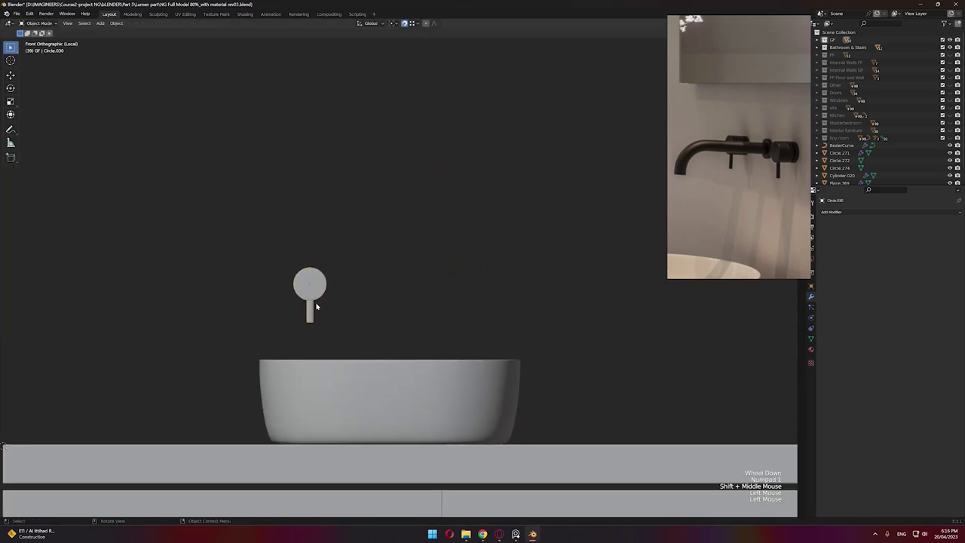
pyautogui.click(455, 299)
pyautogui.click(305, 295)
pyautogui.press('g')
pyautogui.press('x')
pyautogui.click(351, 310)
pyautogui.click(377, 294)
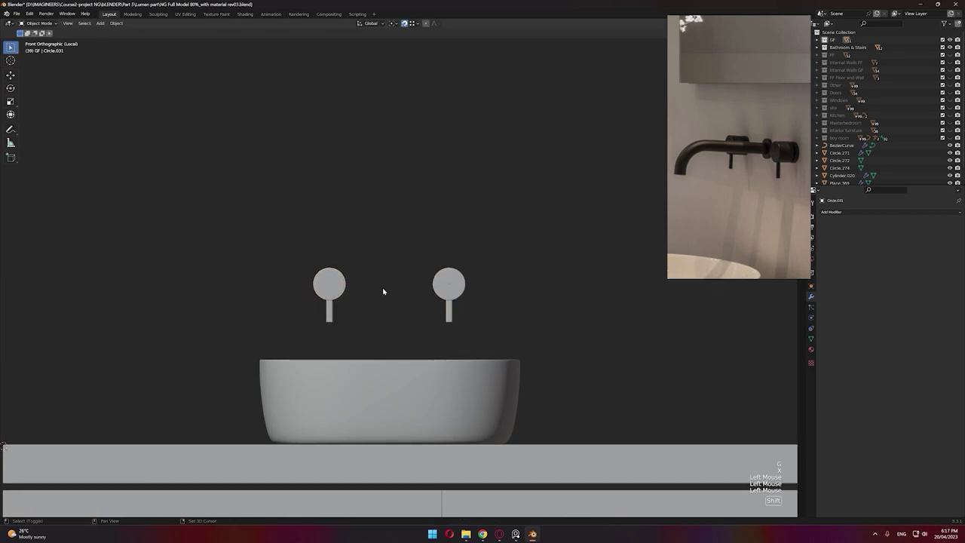
# Step: Add a circle midway between the two handles, rotate it 90° about X and scale it to about 0.64
pyautogui.keyDown('shift'); pyautogui.rightClick(384, 291); pyautogui.keyUp('shift')
pyautogui.hotkey('shift', 'a')
pyautogui.moveTo(383, 289)
pyautogui.click(420, 304)
pyautogui.press('r')
pyautogui.press('x')
pyautogui.press('KP_9')
pyautogui.press('KP_0')
pyautogui.press('KP_Enter')
pyautogui.scroll(1, 396, 302)
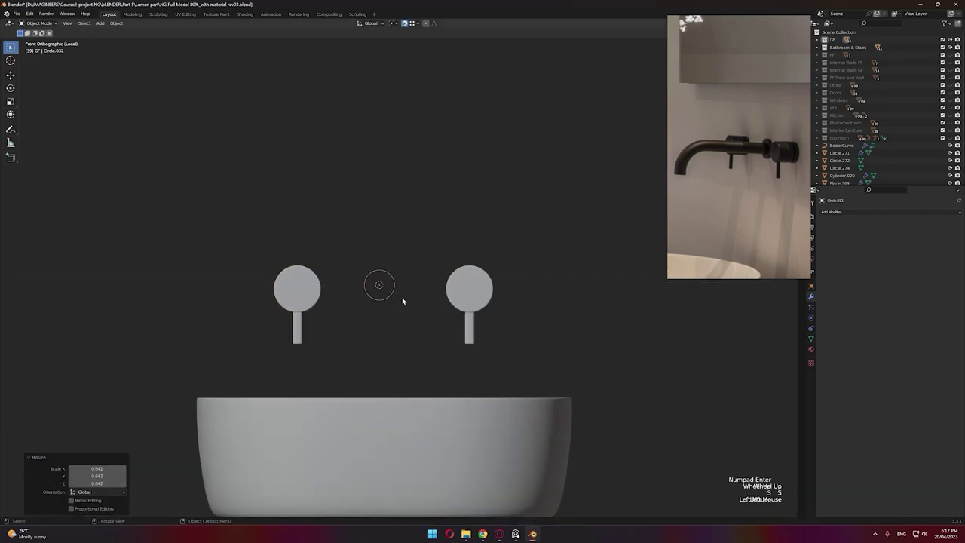
# Step: Apply the circle's transforms and extrude it into a -0.006 m flange along Y with an inner rim scaled to about 0.635
pyautogui.moveTo(402, 301); pyautogui.dragTo(405, 306, button='middle')
pyautogui.hotkey('ctrl', 'a')
pyautogui.click(406, 306)
pyautogui.press('Tab')
pyautogui.press('e')
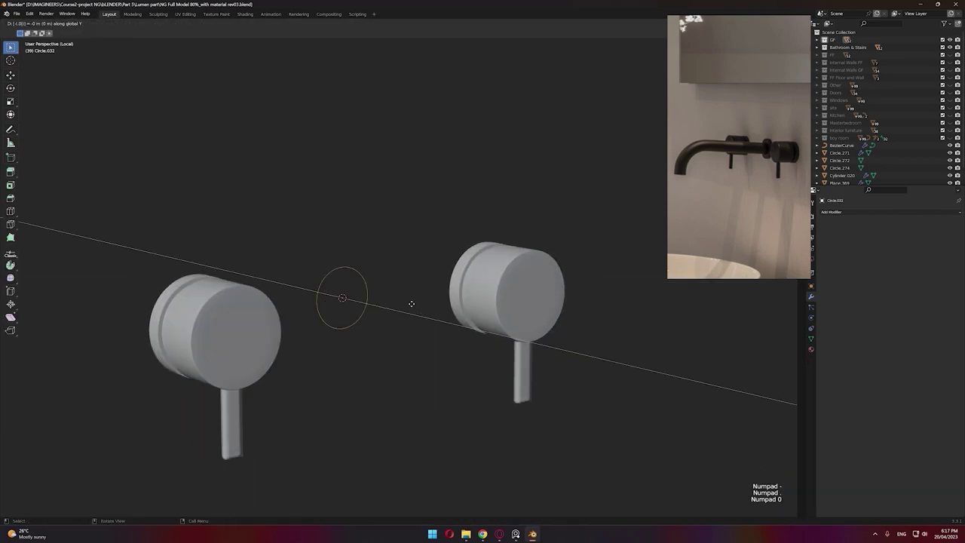
pyautogui.press('KP_0')
pyautogui.press('KP_6')
pyautogui.press('KP_Enter')
pyautogui.scroll(4, 400, 306)
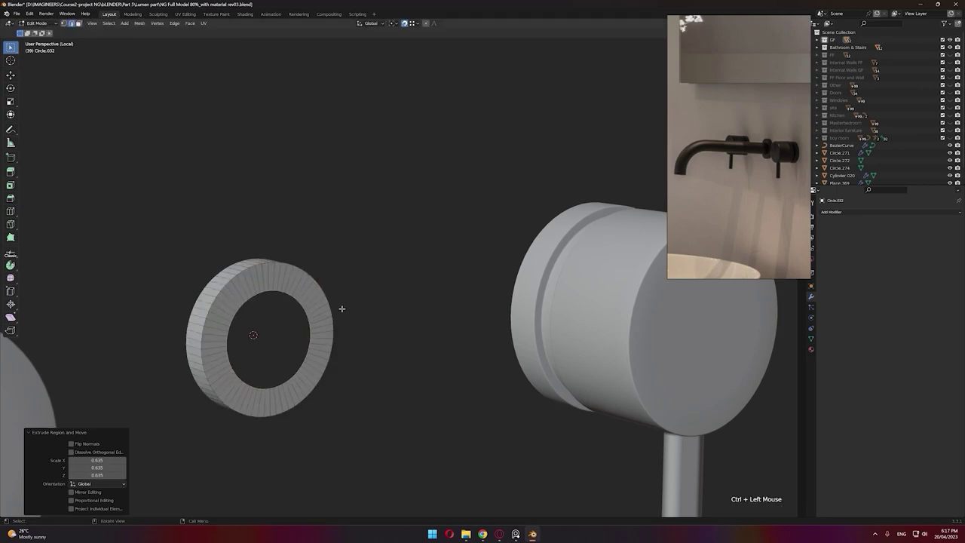
# Step: Extrude the flange's inner rim along Y to form the straight part of the spout
pyautogui.scroll(-4, 341, 309)
pyautogui.moveTo(339, 307); pyautogui.dragTo(312, 312, button='middle')
pyautogui.press('e')
pyautogui.press('y')
pyautogui.click(467, 364)
pyautogui.moveTo(430, 370)
pyautogui.mouseDown(button='middle')
pyautogui.moveTo(399, 377)
pyautogui.moveTo(407, 344)
pyautogui.mouseUp(button='middle')
# Step: Bend the spout's free end downward with a 12-step spin about X, undoing trial spins and repositioning the centre as needed
pyautogui.press('KP_1')
pyautogui.press('KP_3')
pyautogui.scroll(-2, 425, 359)
pyautogui.press('z')
pyautogui.scroll(1, 407, 345)
pyautogui.moveTo(327, 269); pyautogui.dragTo(322, 364)
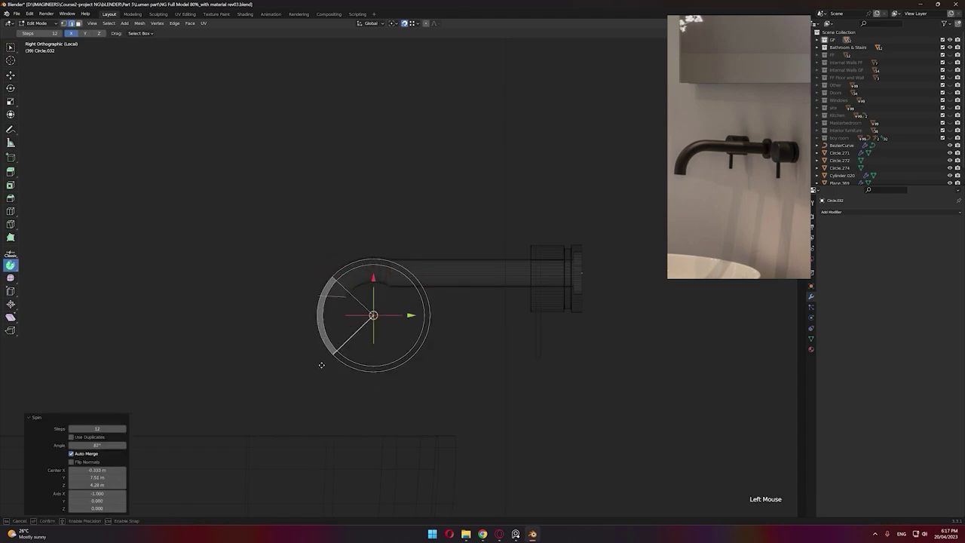
pyautogui.hotkey('ctrl', 'z')
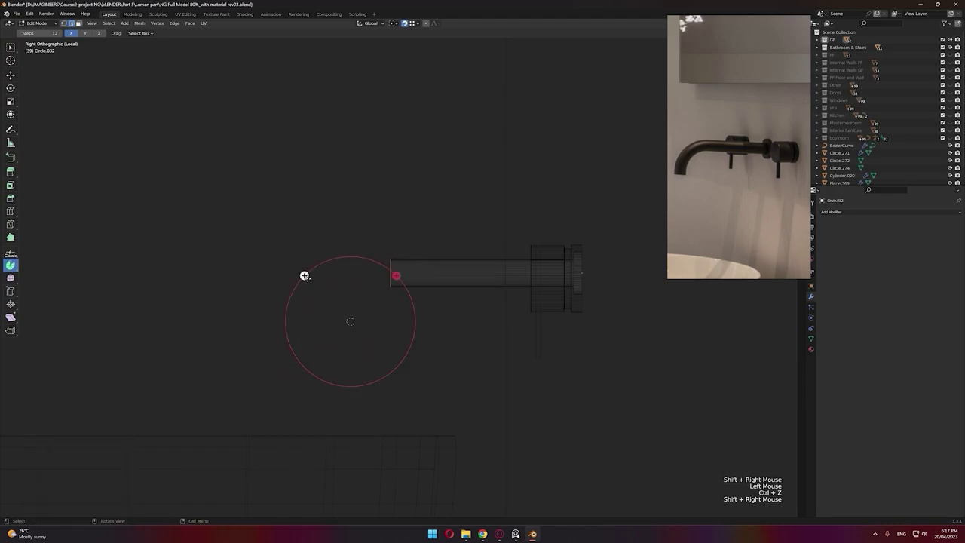
pyautogui.moveTo(332, 308); pyautogui.dragTo(331, 400)
pyautogui.hotkey('ctrl', 'z')
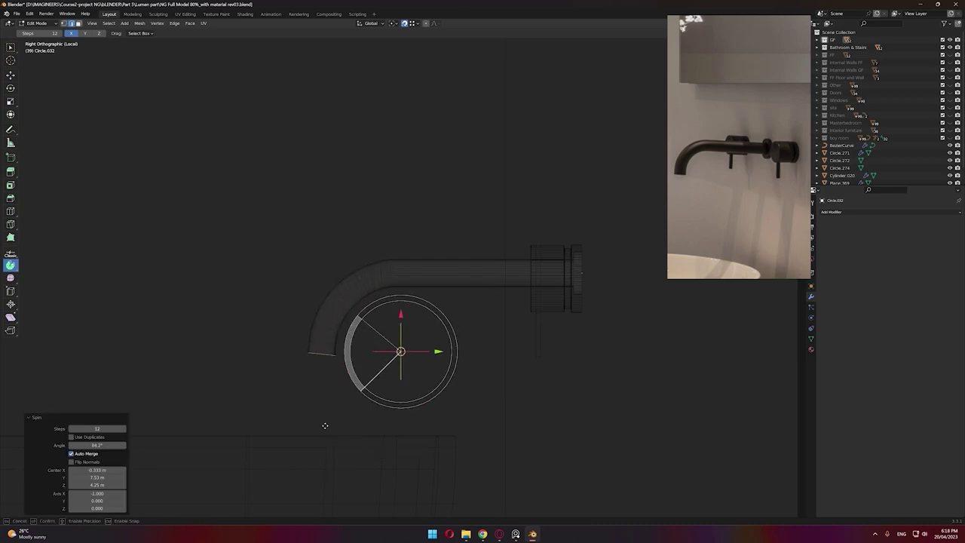
# Step: Extrude the spout's open end inward at scale 0.8 and bevel its outer and inner edge loops with 4 segments
pyautogui.scroll(2, 480, 250)
pyautogui.keyDown('shift'); pyautogui.moveTo(480, 249); pyautogui.dragTo(421, 298, button='middle'); pyautogui.keyUp('shift')
pyautogui.scroll(2, 422, 299)
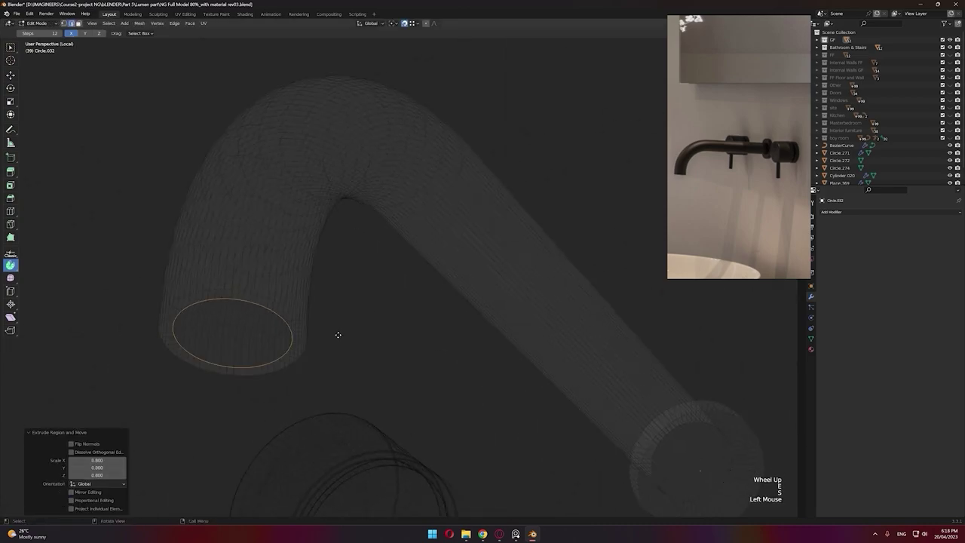
pyautogui.press('2')
pyautogui.keyDown('alt'); pyautogui.click(414, 299); pyautogui.keyUp('alt')
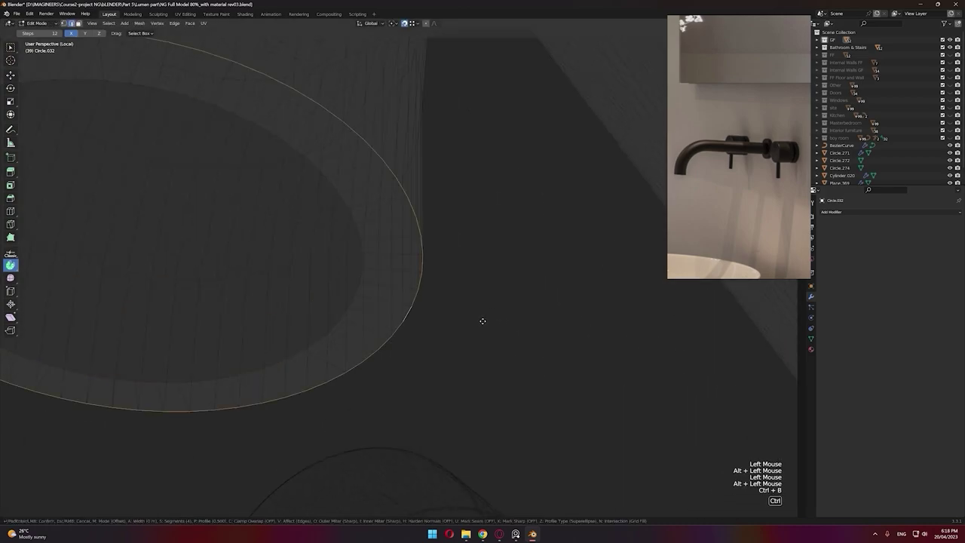
pyautogui.click(483, 322)
pyautogui.click(357, 230)
pyautogui.press('2')
pyautogui.click(357, 230)
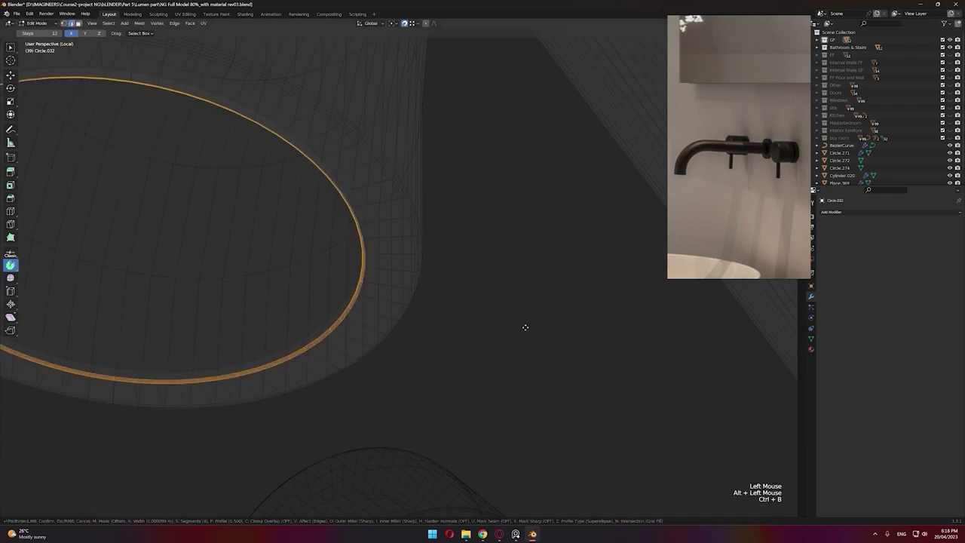
pyautogui.scroll(-4, 525, 327)
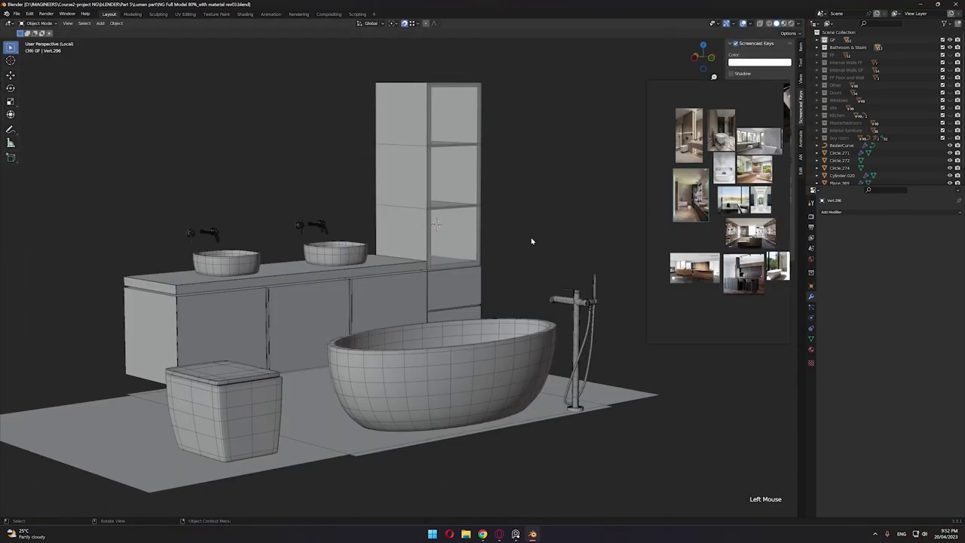
pyautogui.scroll(2, 515, 263)
pyautogui.scroll(-2, 475, 257)
pyautogui.moveTo(515, 263); pyautogui.dragTo(504, 291, button='middle')
pyautogui.scroll(2, 505, 285)
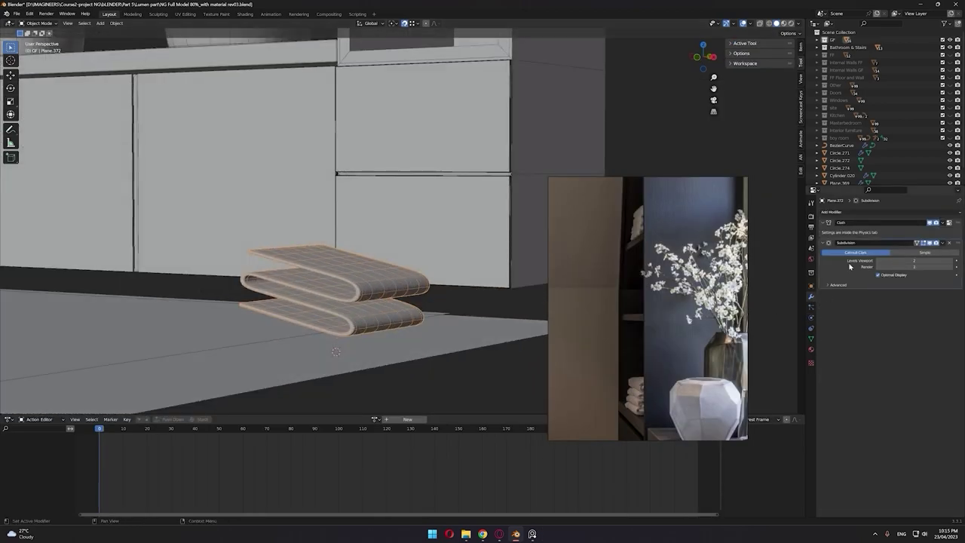
# Step: Run the folded towel's cloth simulation to frame 18 and apply its Cloth modifier
pyautogui.click(811, 317)
pyautogui.press('space')
pyautogui.scroll(3, 446, 345)
pyautogui.press('space')
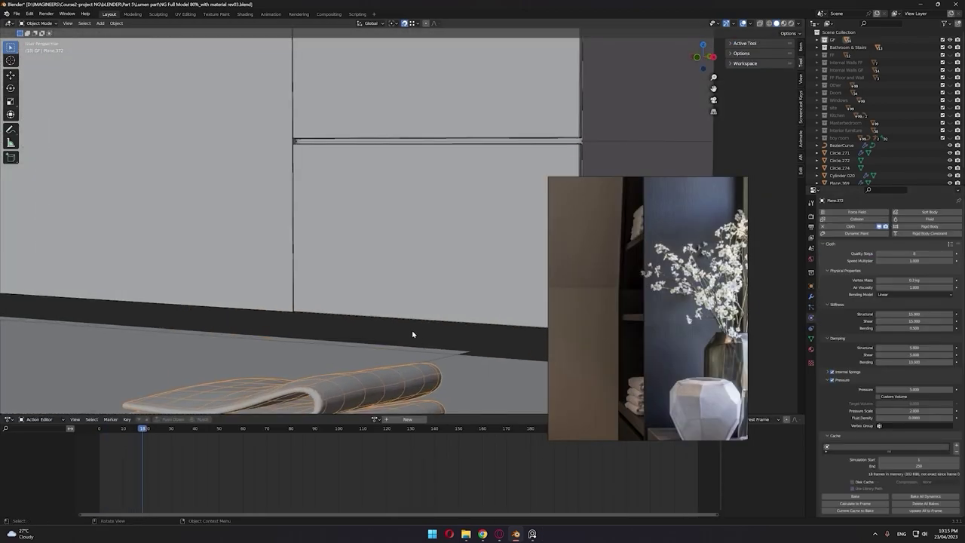
pyautogui.click(413, 334)
pyautogui.scroll(-2, 412, 334)
pyautogui.moveTo(439, 371); pyautogui.dragTo(354, 386, button='middle')
pyautogui.click(370, 370)
pyautogui.click(811, 297)
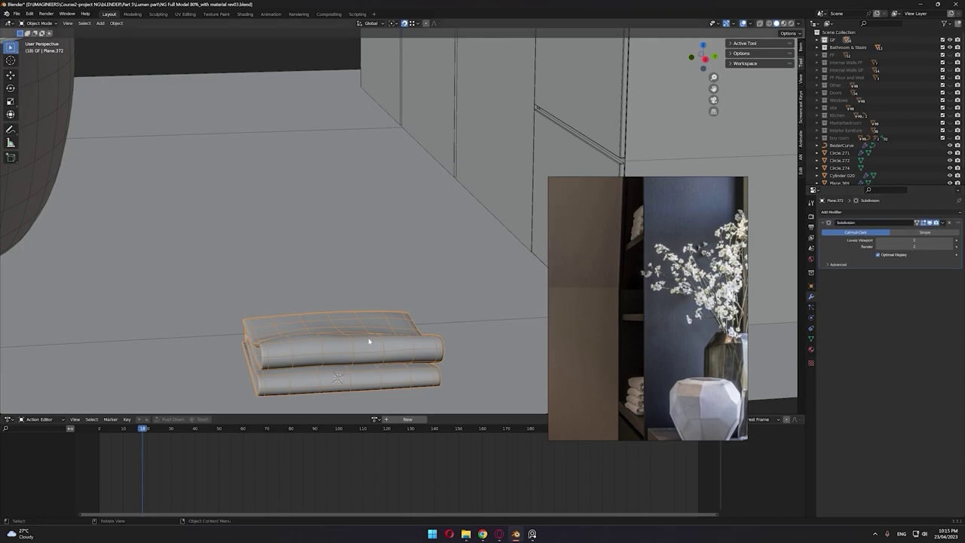
# Step: Raise the folded towel along Z to the height of the tall cabinet's lowest open shelf
pyautogui.scroll(-2, 369, 342)
pyautogui.moveTo(369, 341); pyautogui.dragTo(399, 319, button='middle')
pyautogui.press('g')
pyautogui.press('z')
pyautogui.click(399, 125)
pyautogui.keyDown('shift'); pyautogui.moveTo(399, 124); pyautogui.dragTo(414, 339, button='middle'); pyautogui.keyUp('shift')
pyautogui.moveTo(415, 340); pyautogui.dragTo(466, 305, button='middle')
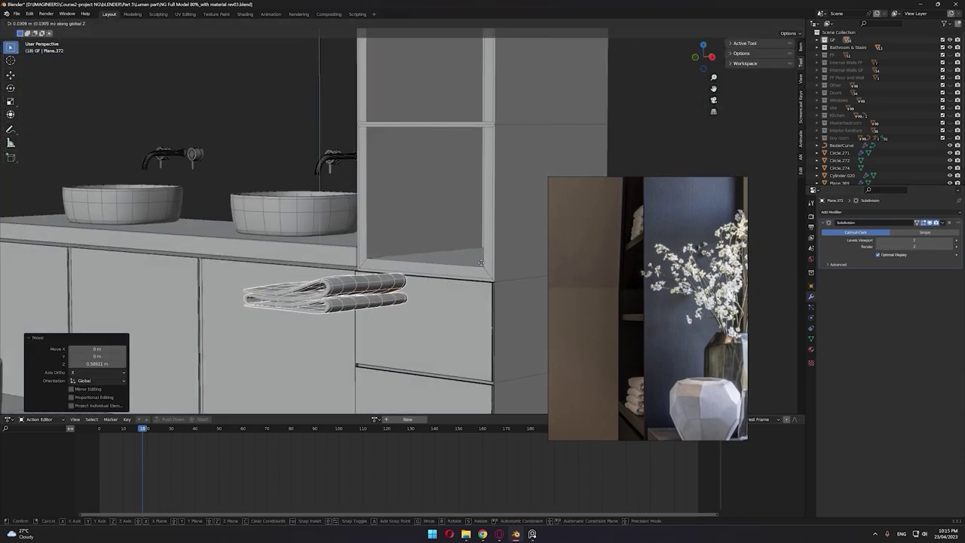
pyautogui.click(495, 221)
# Step: Rotate the towel 90° about Z and move it along Y into the tall cabinet's lowest open shelf
pyautogui.moveTo(496, 221); pyautogui.dragTo(478, 311, button='middle')
pyautogui.press('r')
pyautogui.press('z')
pyautogui.click(318, 351)
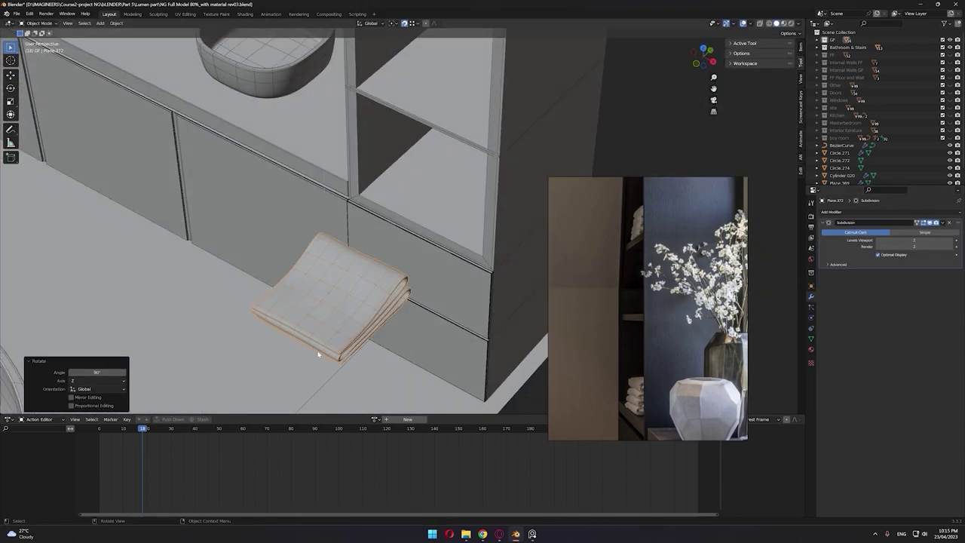
pyautogui.press('g')
pyautogui.press('y')
pyautogui.scroll(-4, 483, 231)
pyautogui.click(499, 231)
pyautogui.moveTo(445, 285); pyautogui.dragTo(374, 284, button='middle')
pyautogui.scroll(5, 453, 230)
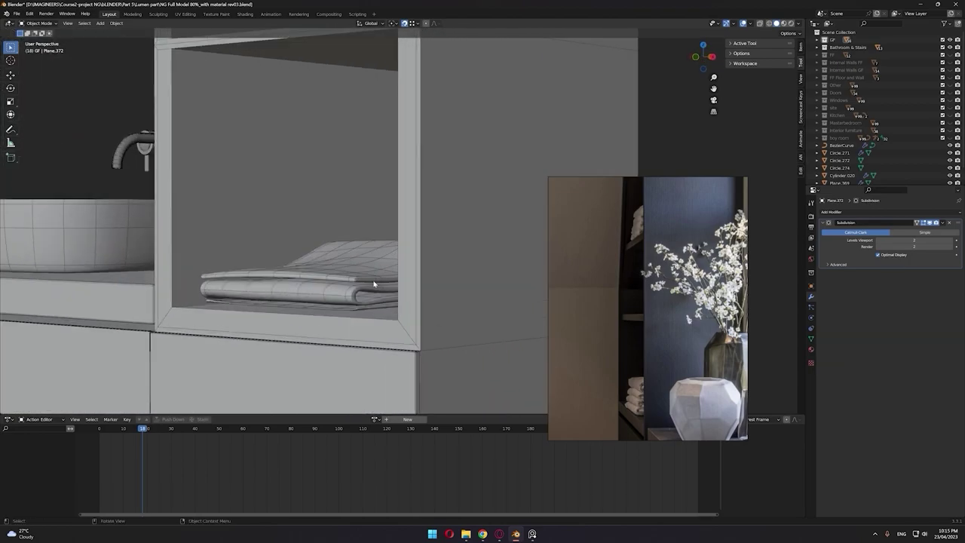
pyautogui.click(324, 285)
pyautogui.scroll(-5, 452, 188)
pyautogui.moveTo(452, 188); pyautogui.dragTo(470, 164, button='middle')
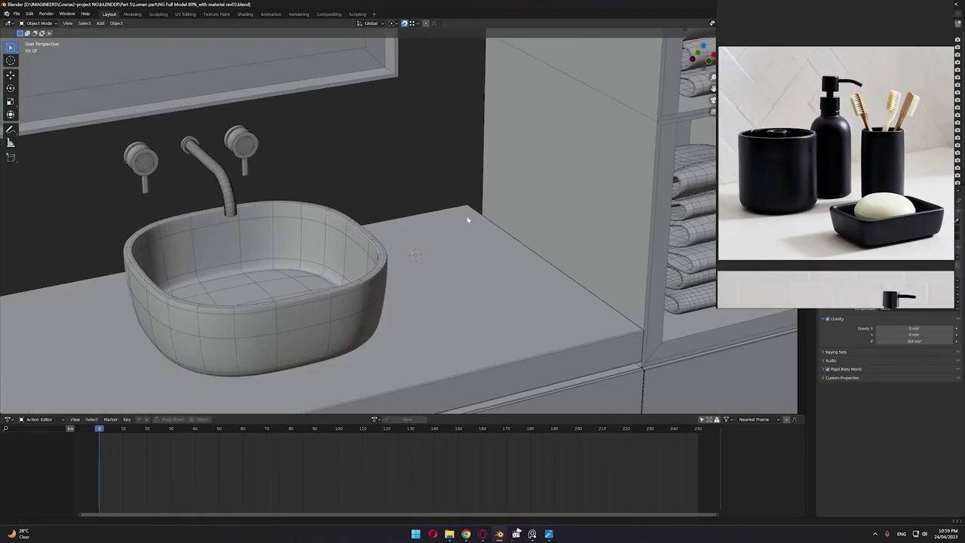
# Step: Add a plane on the vanity countertop beside the basin and extrude it upward about 0.036 m into a shallow box
pyautogui.scroll(3, 470, 218)
pyautogui.hotkey('shift', 'a')
pyautogui.click(468, 259)
pyautogui.moveTo(487, 274); pyautogui.dragTo(527, 231, button='middle')
pyautogui.press('Tab')
pyautogui.press('e')
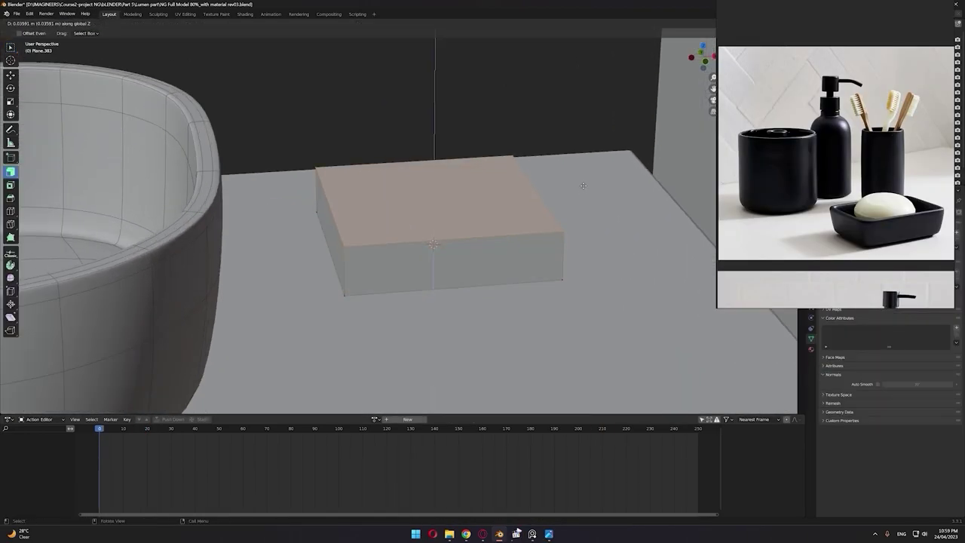
pyautogui.click(583, 196)
# Step: Delete the box's top face and scale its upper rim outward to give the soap dish tapered walls
pyautogui.press('x')
pyautogui.click(581, 196)
pyautogui.hotkey('shift', 'z')
pyautogui.moveTo(390, 209); pyautogui.dragTo(371, 177, button='middle')
pyautogui.moveTo(629, 139); pyautogui.dragTo(306, 217)
pyautogui.moveTo(306, 217); pyautogui.dragTo(313, 249, button='middle')
pyautogui.press('s')
pyautogui.press('a')
# Step: Bevel all of the soap dish's edges with 5 segments to round its corners
pyautogui.hotkey('ctrl', 'b')
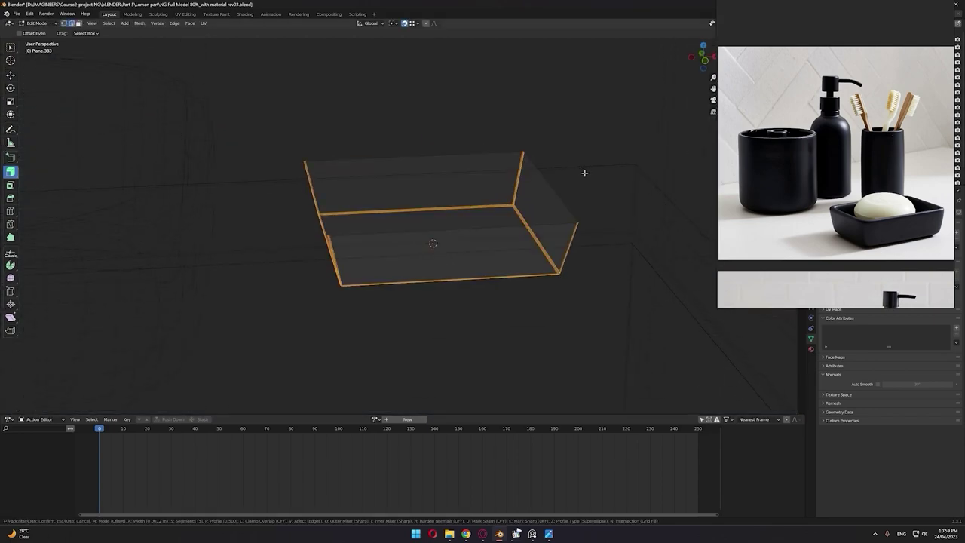
pyautogui.click(592, 175)
pyautogui.press('z')
pyautogui.click(624, 155)
pyautogui.press('Tab')
# Step: Add a Solidify modifier to the soap dish and set its mode to Complex
pyautogui.moveTo(606, 175)
pyautogui.mouseDown(button='middle')
pyautogui.moveTo(565, 215)
pyautogui.moveTo(577, 185)
pyautogui.mouseUp(button='middle')
pyautogui.moveTo(761, 181)
pyautogui.mouseDown(button='right')
pyautogui.moveTo(636, 167)
pyautogui.moveTo(614, 155)
pyautogui.mouseUp(button='right')
pyautogui.click(811, 297)
pyautogui.click(838, 212)
pyautogui.click(837, 323)
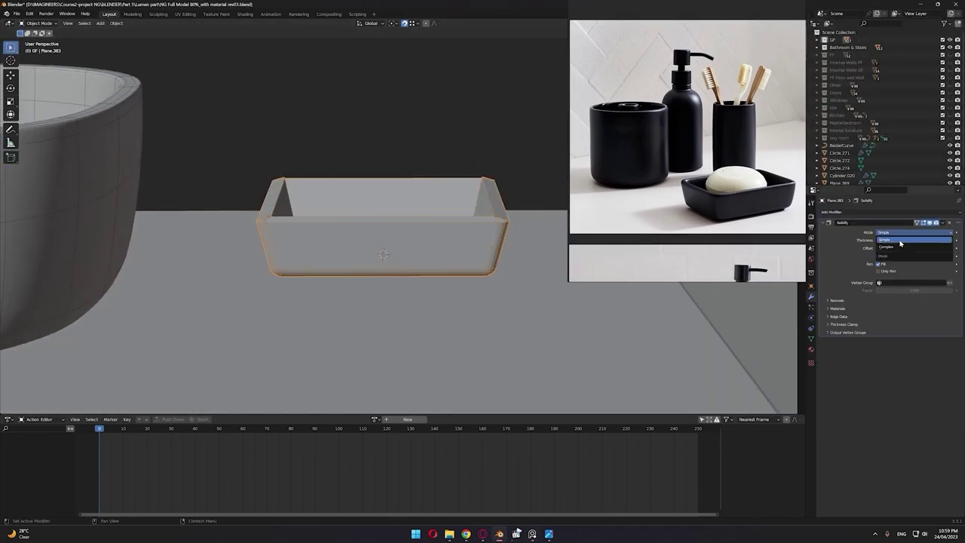
pyautogui.click(893, 269)
# Step: Shade the soap dish smooth and enable Auto Smooth for its normals
pyautogui.moveTo(475, 273); pyautogui.dragTo(460, 245, button='middle')
pyautogui.scroll(2, 438, 243)
pyautogui.rightClick(429, 242)
pyautogui.click(430, 242)
pyautogui.click(811, 339)
pyautogui.click(877, 385)
pyautogui.click(340, 144)
pyautogui.moveTo(336, 173); pyautogui.dragTo(320, 282, button='middle')
pyautogui.scroll(1, 320, 282)
# Step: Reduce the thickness in the soap dish's Solidify modifier to make thinner walls
pyautogui.click(811, 297)
pyautogui.moveTo(914, 256); pyautogui.dragTo(905, 257)
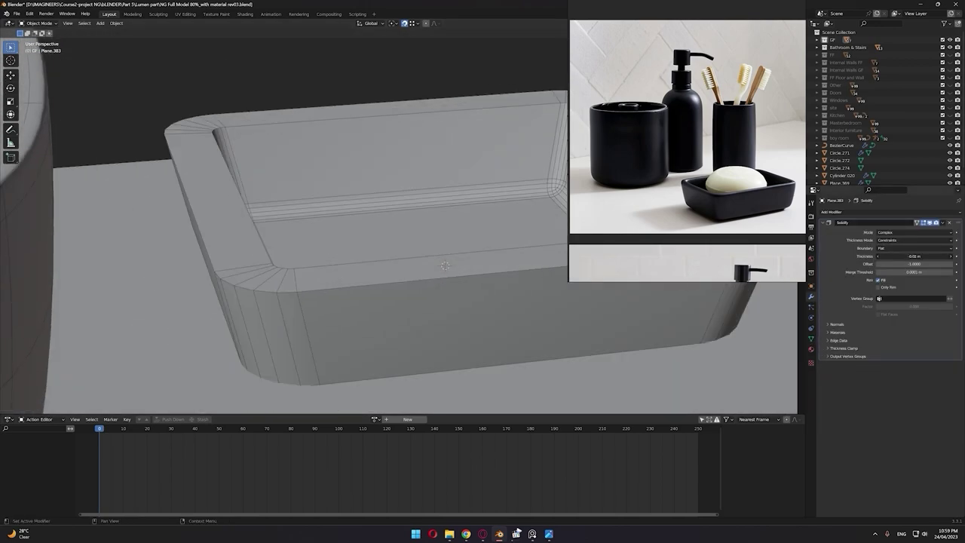
pyautogui.write('0.01')
pyautogui.press('Return')
pyautogui.moveTo(466, 190); pyautogui.dragTo(366, 201, button='middle')
pyautogui.scroll(-2, 367, 201)
# Step: Scale the soap dish down uniformly on the countertop in two passes, the last by 0.8
pyautogui.click(483, 332)
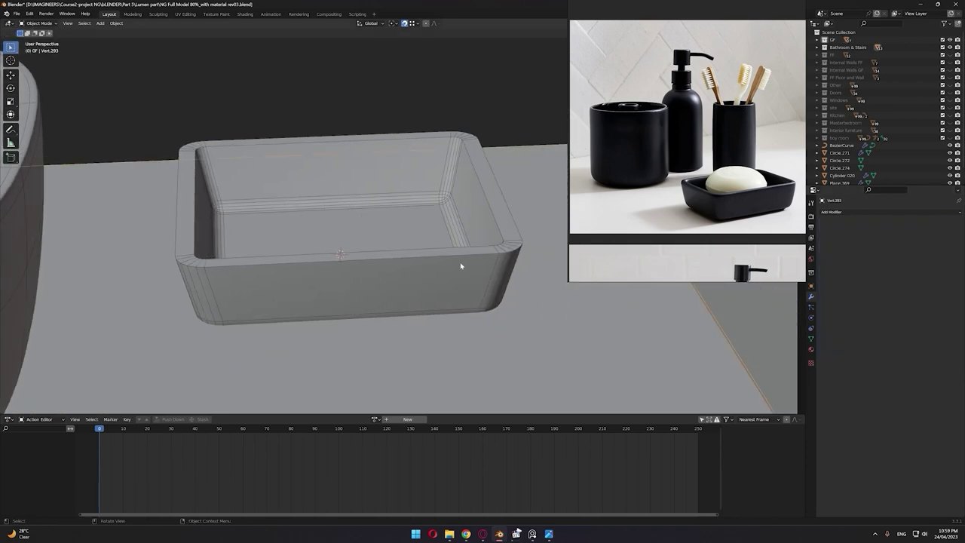
pyautogui.click(461, 266)
pyautogui.scroll(1, 441, 245)
pyautogui.moveTo(441, 245); pyautogui.dragTo(487, 216, button='middle')
pyautogui.press('s')
pyautogui.click(457, 243)
pyautogui.scroll(-5, 459, 244)
pyautogui.scroll(2, 456, 244)
pyautogui.press('s')
pyautogui.click(443, 243)
# Step: Apply the soap dish's Solidify modifier and bevel the edges of its rim to round it
pyautogui.scroll(3, 446, 242)
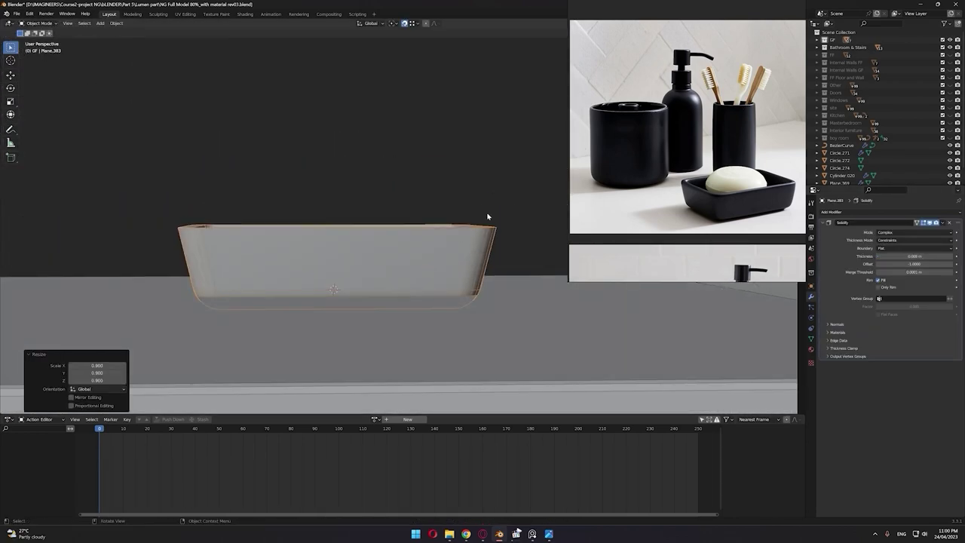
pyautogui.click(509, 183)
pyautogui.moveTo(509, 182); pyautogui.dragTo(450, 255, button='middle')
pyautogui.scroll(2, 465, 266)
pyautogui.click(939, 231)
pyautogui.scroll(3, 483, 257)
pyautogui.press('Tab')
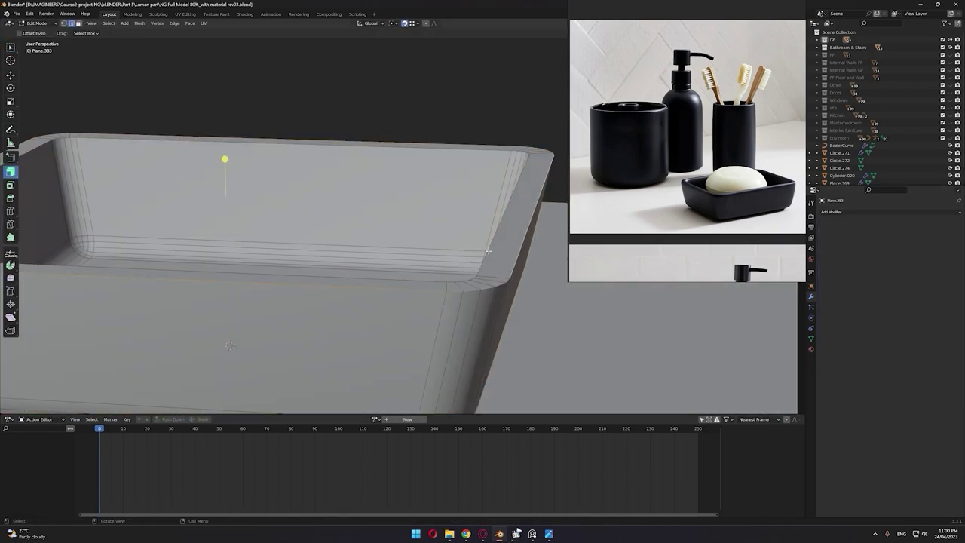
pyautogui.click(558, 307)
pyautogui.press('Tab')
pyautogui.scroll(-3, 370, 198)
pyautogui.moveTo(371, 197); pyautogui.dragTo(383, 223, button='middle')
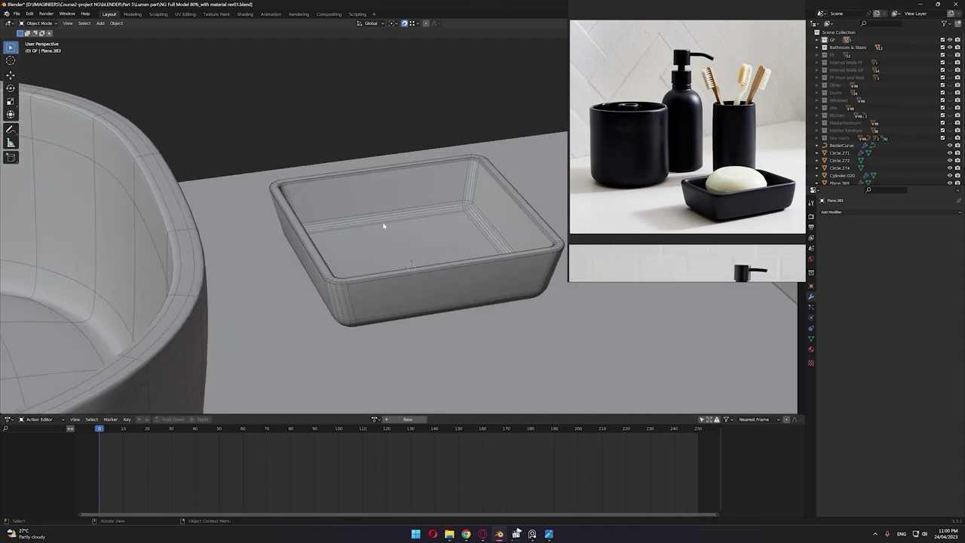
# Step: Resize the soap dish uniformly and adjust its depth by scaling it along Y
pyautogui.scroll(3, 469, 261)
pyautogui.press('s')
pyautogui.click(465, 257)
pyautogui.press('s')
pyautogui.press('y')
pyautogui.click(456, 251)
pyautogui.moveTo(457, 251); pyautogui.dragTo(460, 229, button='middle')
pyautogui.click(440, 164)
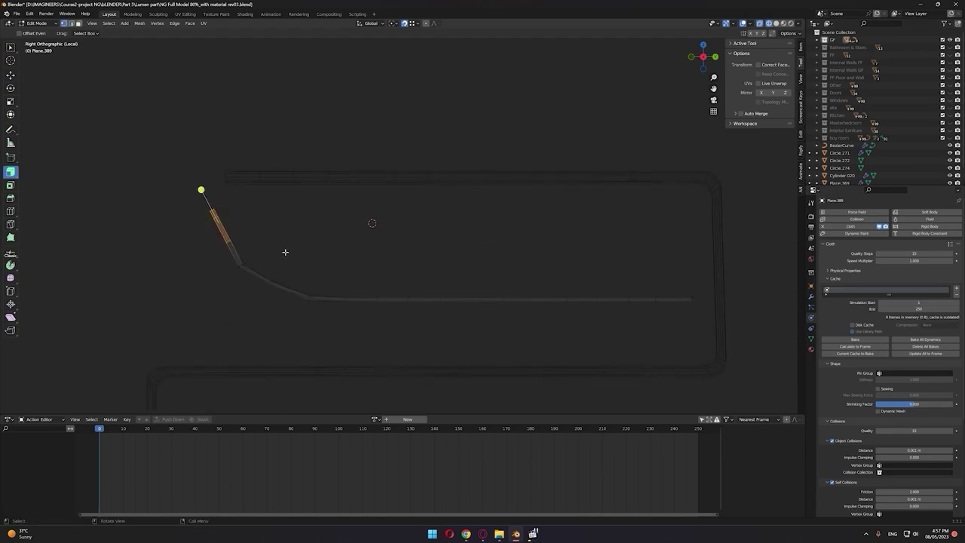
# Step: Curl the end of the towel plane upward by rotating its vertices and run its cloth simulation on the towel stand
pyautogui.moveTo(289, 290); pyautogui.dragTo(181, 199)
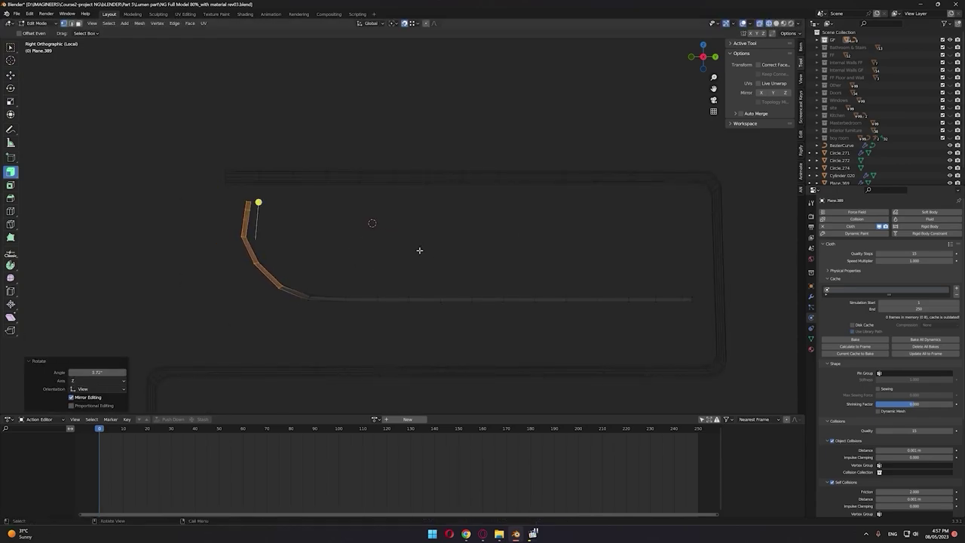
pyautogui.press('Tab')
pyautogui.moveTo(513, 245); pyautogui.dragTo(488, 291, button='middle')
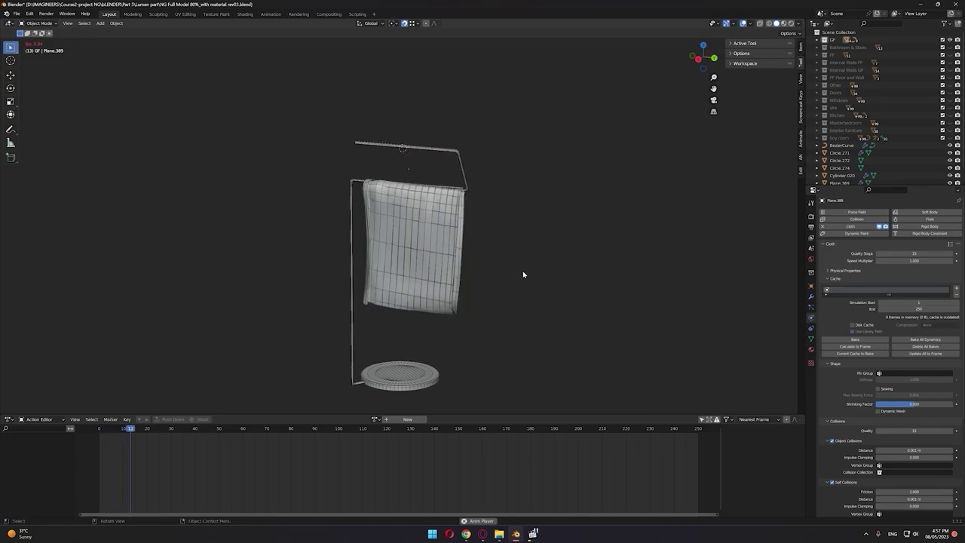
pyautogui.moveTo(537, 266); pyautogui.dragTo(568, 261, button='middle')
pyautogui.click(864, 346)
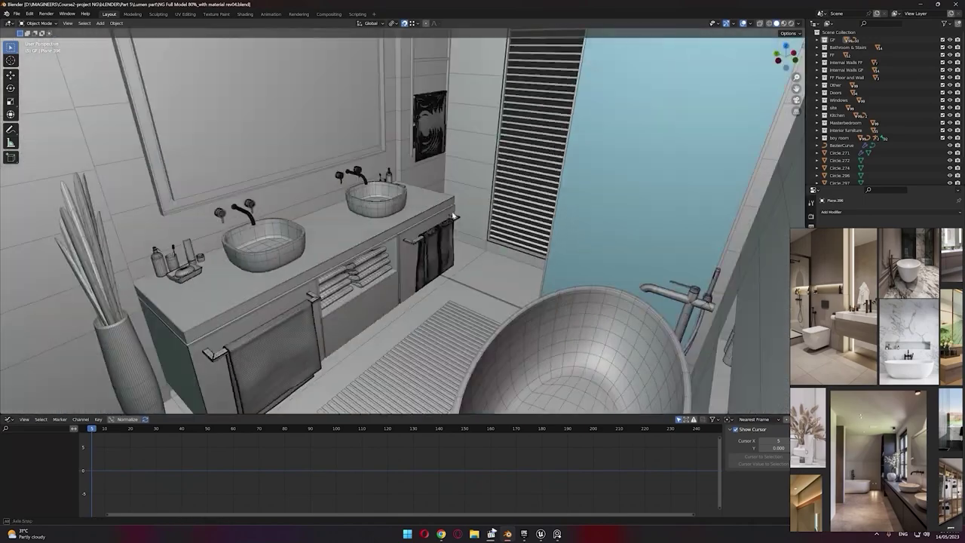
# Step: Open the bathroom wall mesh in Edit Mode and switch to the UV Editing workspace
pyautogui.moveTo(454, 217); pyautogui.dragTo(475, 209, button='middle')
pyautogui.press('Tab')
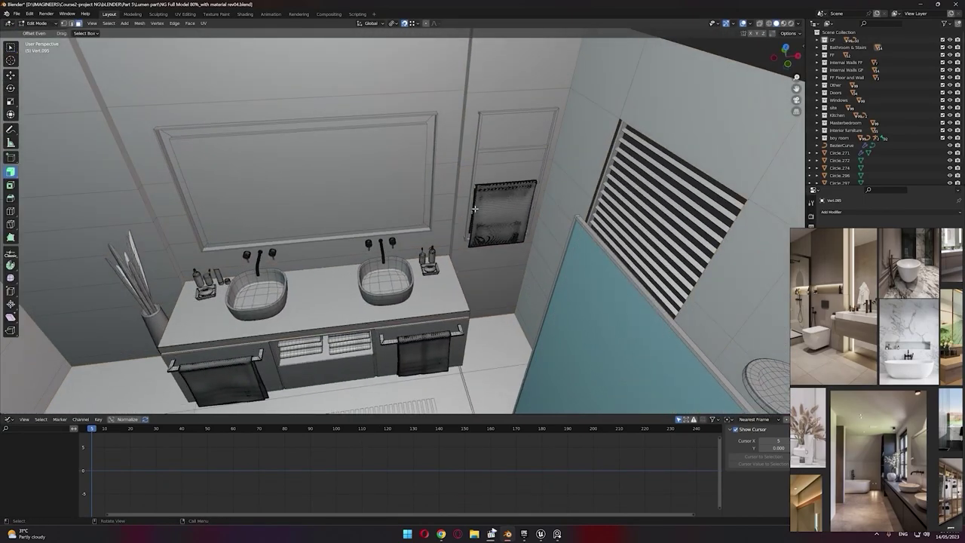
pyautogui.click(185, 14)
pyautogui.moveTo(600, 212); pyautogui.dragTo(634, 202, button='middle')
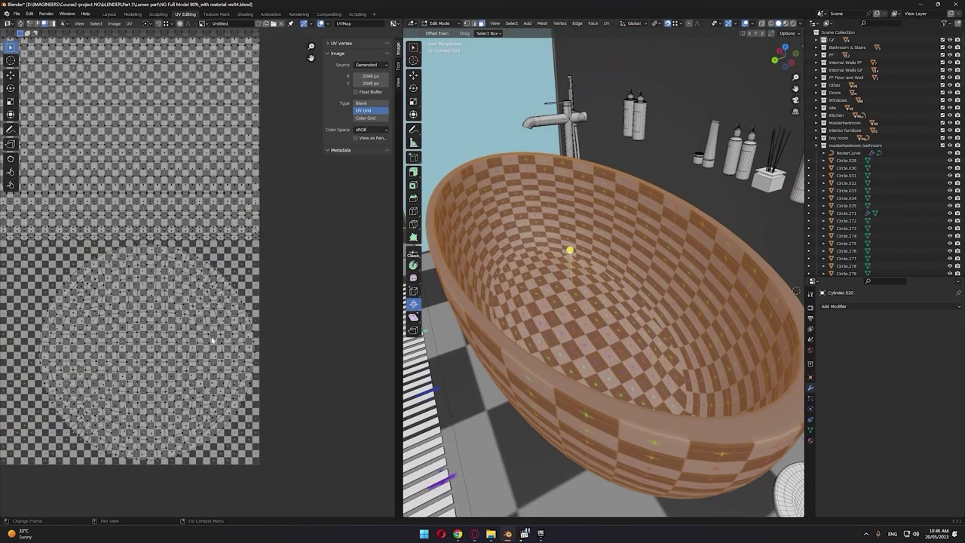
# Step: Examine the bathtub's UV layout and the checker mapping on the vanity countertop
pyautogui.scroll(2, 212, 340)
pyautogui.scroll(-3, 328, 287)
pyautogui.moveTo(327, 286); pyautogui.dragTo(327, 320, button='middle')
pyautogui.press('a')
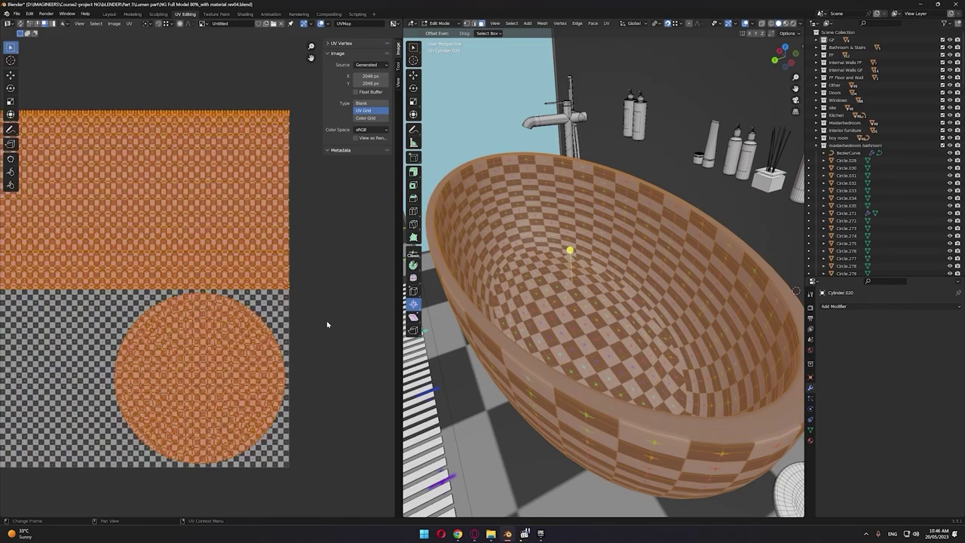
pyautogui.scroll(-3, 328, 322)
pyautogui.moveTo(708, 294); pyautogui.dragTo(667, 264, button='middle')
pyautogui.press('Tab')
pyautogui.click(635, 259)
pyautogui.scroll(3, 635, 259)
pyautogui.click(444, 234)
pyautogui.press('Tab')
pyautogui.press('Tab')
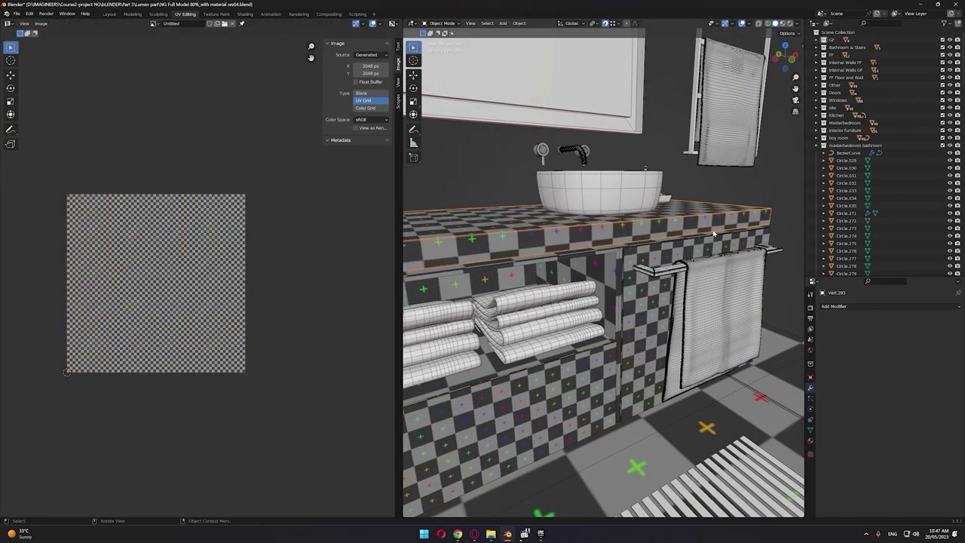
pyautogui.moveTo(446, 236)
pyautogui.mouseDown(button='middle')
pyautogui.moveTo(604, 249)
pyautogui.moveTo(605, 294)
pyautogui.moveTo(724, 310)
pyautogui.mouseUp(button='middle')
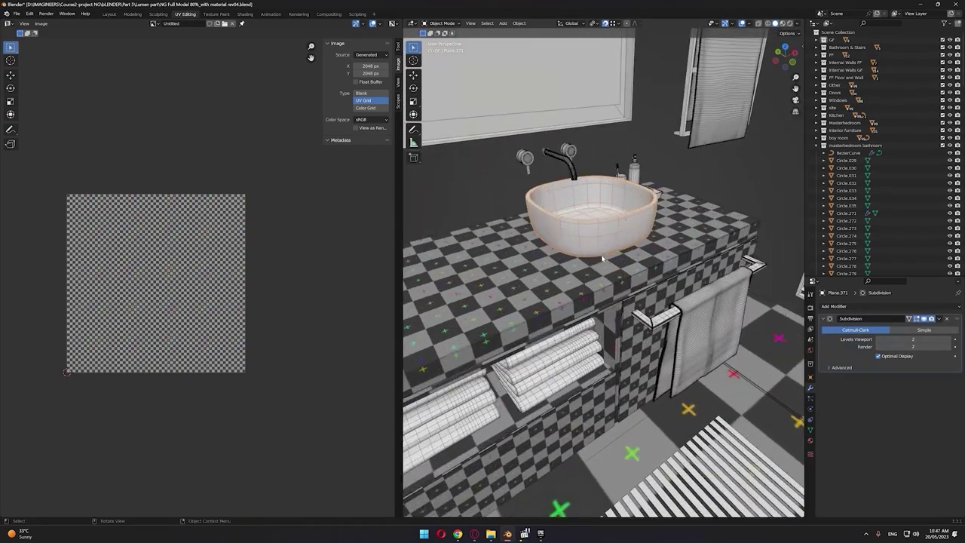
# Step: Assign the existing uvtexture checker material to the second washbasin in the Shading workspace
pyautogui.press('Tab')
pyautogui.press('Tab')
pyautogui.scroll(3, 606, 230)
pyautogui.moveTo(606, 231); pyautogui.dragTo(624, 246, button='middle')
pyautogui.click(245, 15)
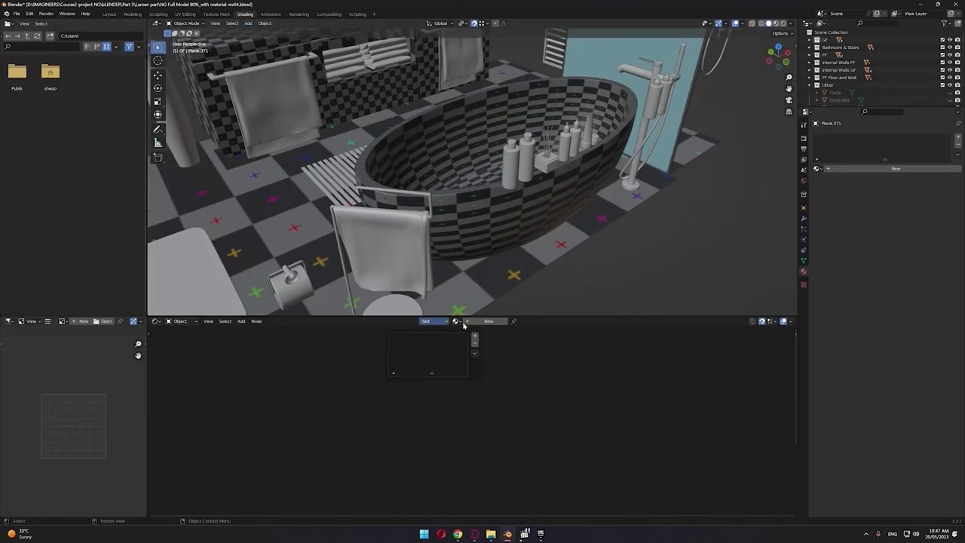
pyautogui.press('Return')
pyautogui.press('KP_Decimal')
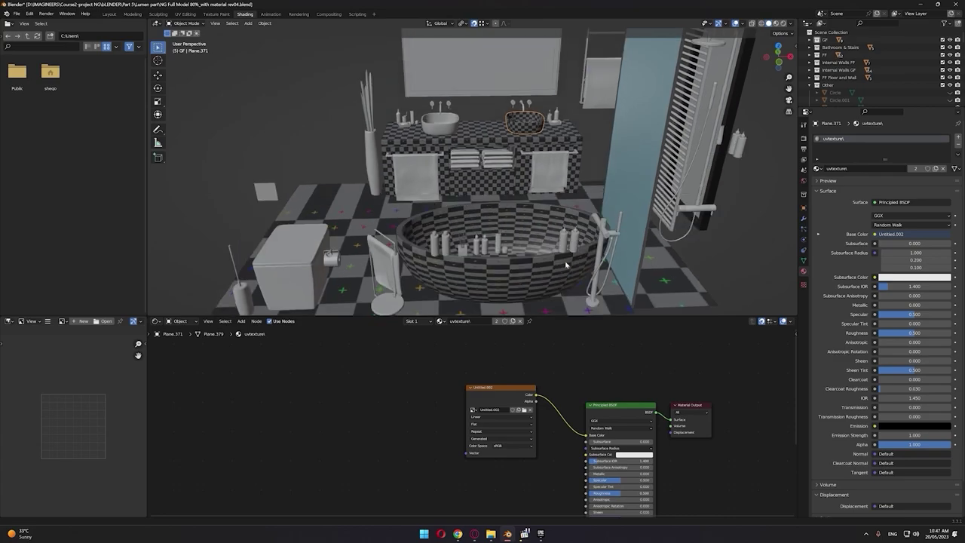
pyautogui.moveTo(472, 144); pyautogui.dragTo(491, 160, button='middle')
# Step: Return to the UV Editing workspace and apply the washbasin's Subdivision modifier
pyautogui.click(184, 14)
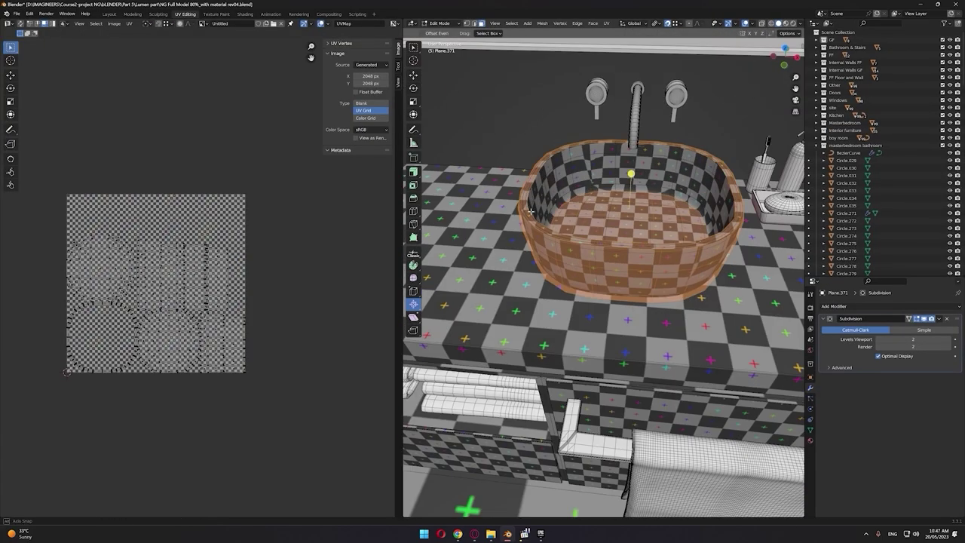
pyautogui.scroll(6, 529, 200)
pyautogui.click(529, 199)
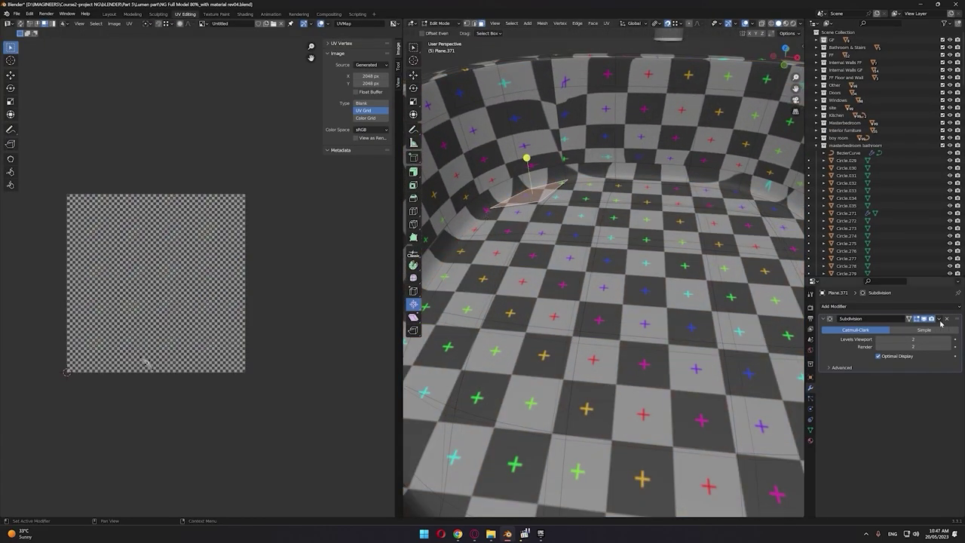
pyautogui.press('Tab')
pyautogui.click(905, 328)
pyautogui.press('Tab')
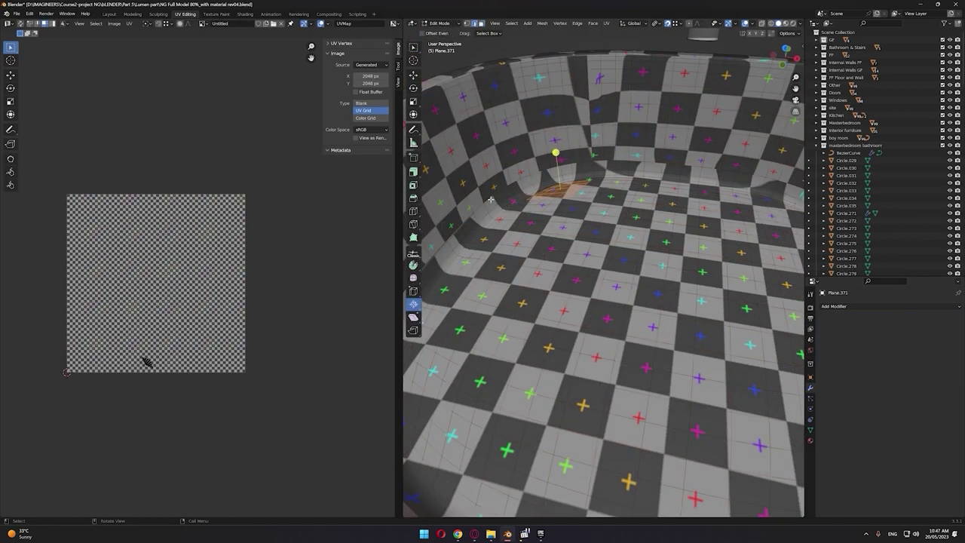
# Step: Mark seams along the edge loop around the washbasin's inner floor and along its rim
pyautogui.scroll(-5, 540, 321)
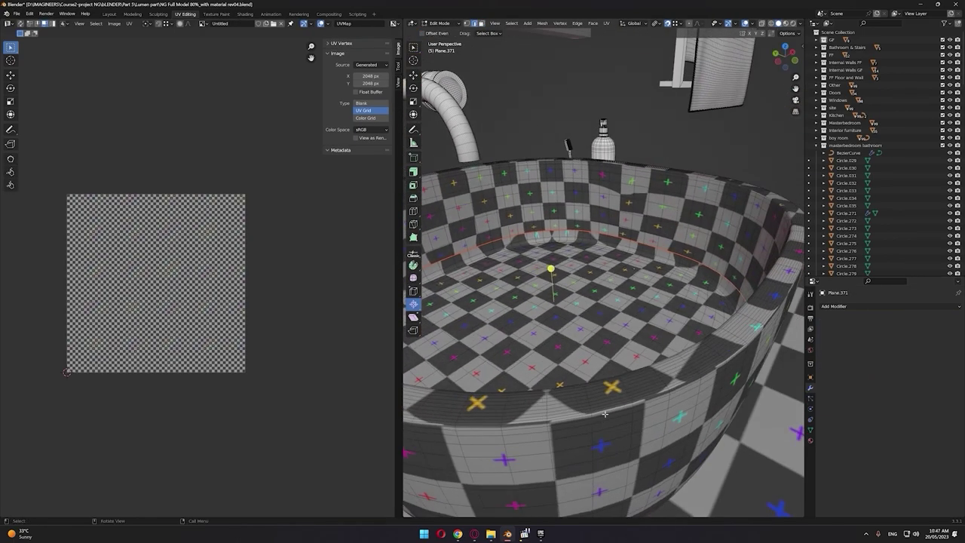
pyautogui.rightClick(604, 412)
pyautogui.scroll(6, 754, 248)
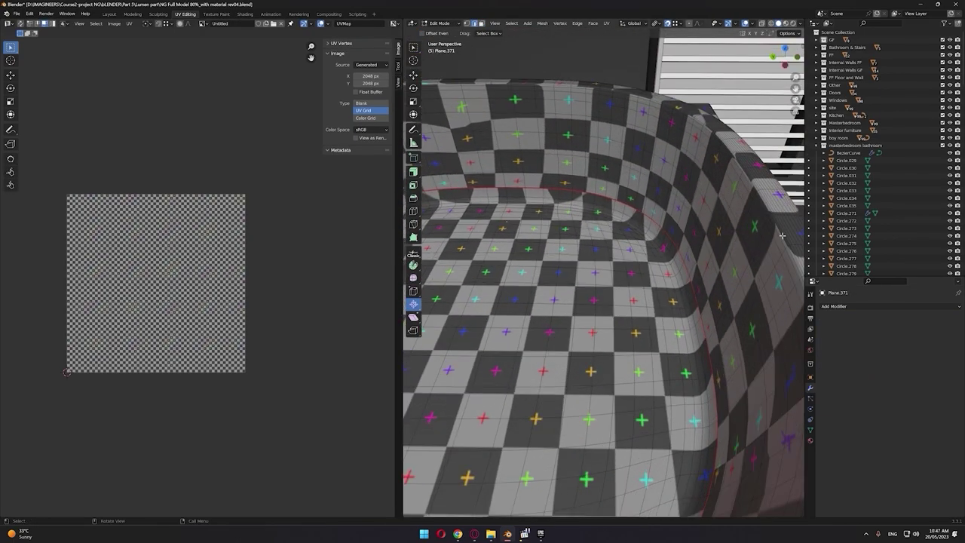
pyautogui.rightClick(781, 238)
pyautogui.click(782, 238)
pyautogui.moveTo(781, 239); pyautogui.dragTo(633, 430, button='middle')
# Step: Unwrap the whole washbasin along the marked seams
pyautogui.press('a')
pyautogui.press('u')
pyautogui.click(607, 375)
pyautogui.moveTo(633, 317); pyautogui.dragTo(654, 294, button='middle')
pyautogui.press('Tab')
pyautogui.click(638, 165)
pyautogui.scroll(-4, 641, 226)
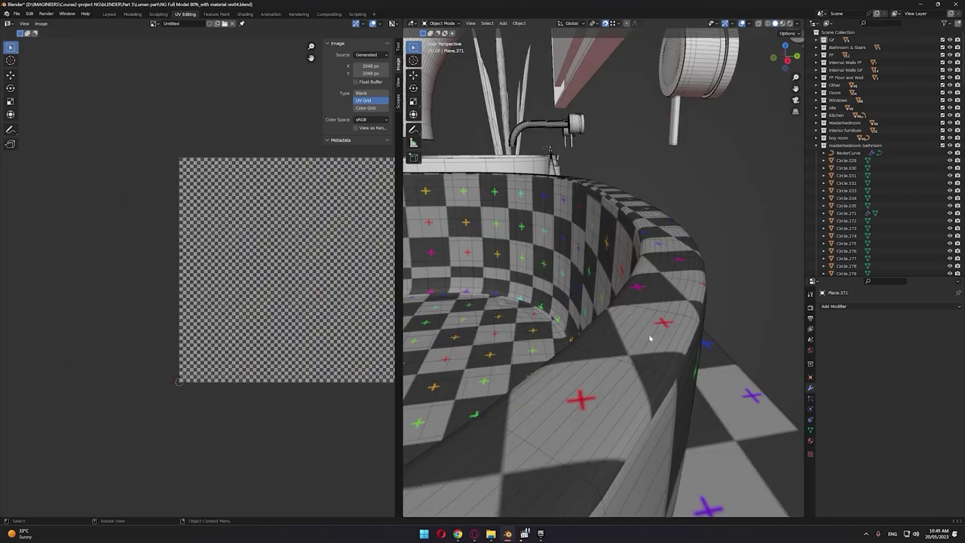
# Step: Select the washbasin's rim faces enclosed by seams and unwrap them separately with the Angle Based method
pyautogui.press('Tab')
pyautogui.moveTo(651, 339)
pyautogui.mouseDown(button='middle')
pyautogui.moveTo(619, 341)
pyautogui.moveTo(603, 362)
pyautogui.moveTo(620, 308)
pyautogui.mouseUp(button='middle')
pyautogui.hotkey('shift', 'z')
pyautogui.moveTo(682, 316); pyautogui.dragTo(621, 323, button='middle')
pyautogui.hotkey('alt', 'z')
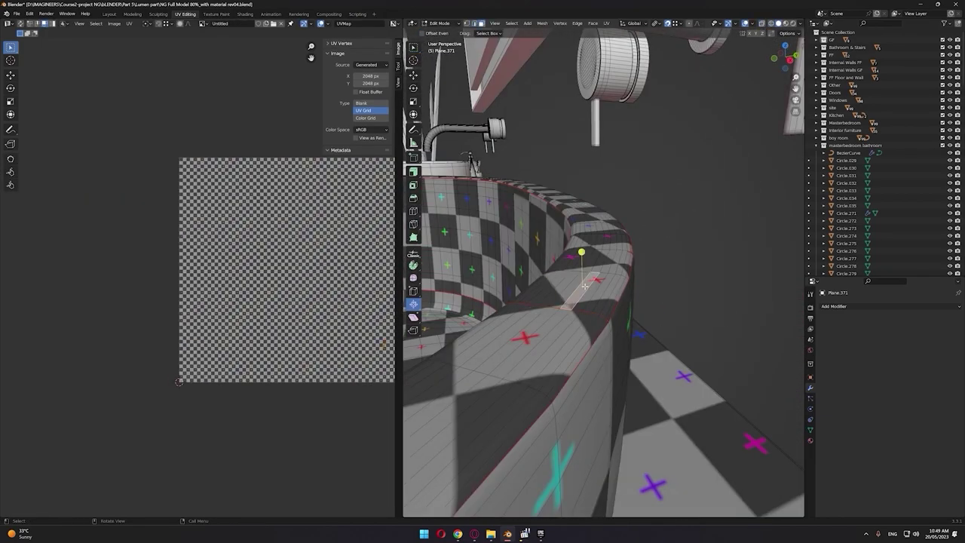
pyautogui.press('l')
pyautogui.moveTo(307, 298); pyautogui.dragTo(263, 302, button='middle')
pyautogui.press('u')
pyautogui.click(262, 303)
pyautogui.scroll(5, 189, 298)
pyautogui.moveTo(75, 315); pyautogui.dragTo(172, 317, button='middle')
pyautogui.scroll(2, 173, 317)
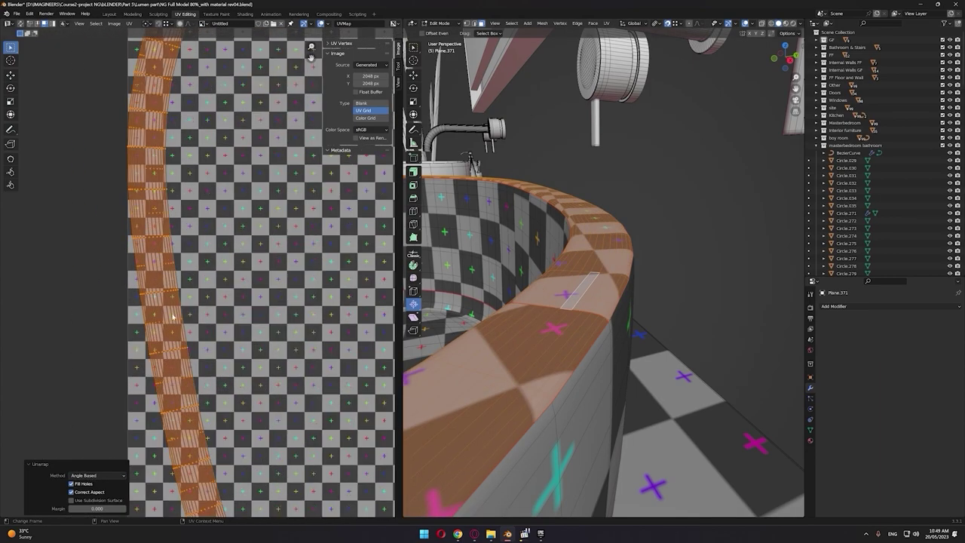
# Step: Square up one rim face's UVs with Align Auto and straighten the rest of the rim island with Follow Active Quads
pyautogui.scroll(4, 172, 317)
pyautogui.click(127, 142)
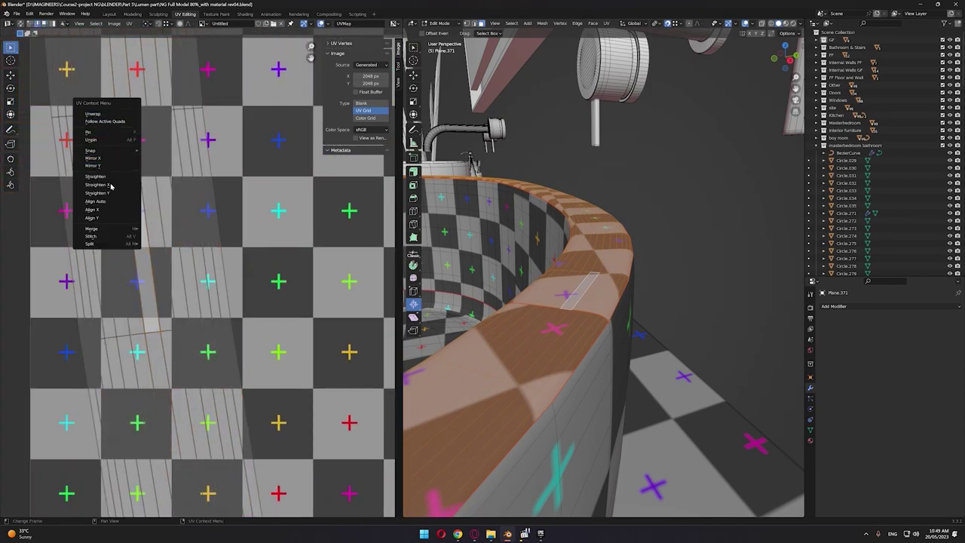
pyautogui.click(95, 201)
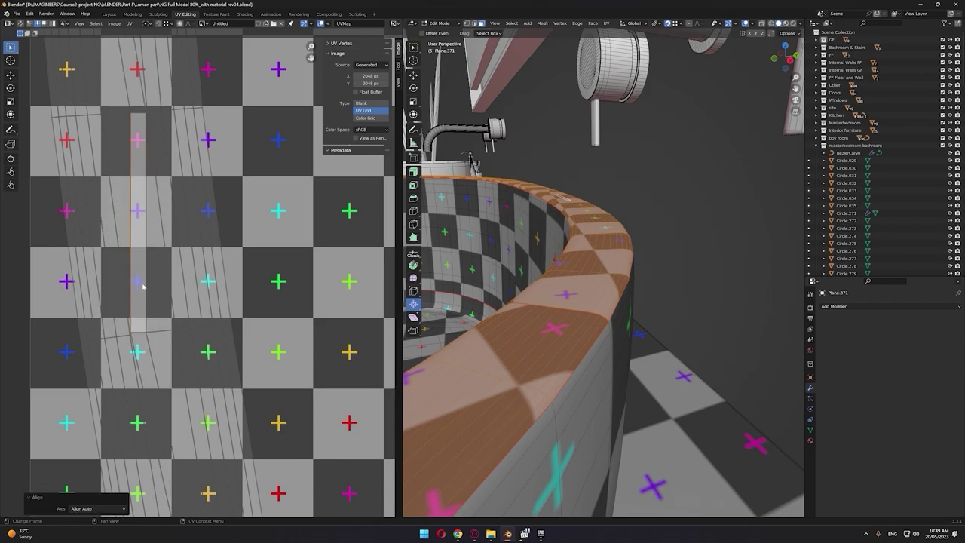
pyautogui.press('l')
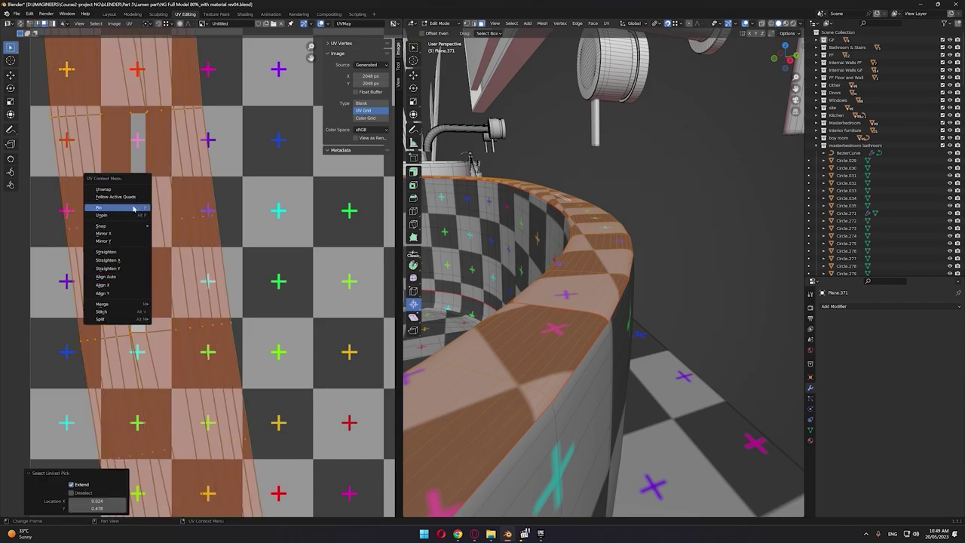
pyautogui.click(133, 208)
pyautogui.scroll(-5, 189, 273)
# Step: Scale down and move the rim's straightened UV strip to fit the height of the UV grid image
pyautogui.press('s')
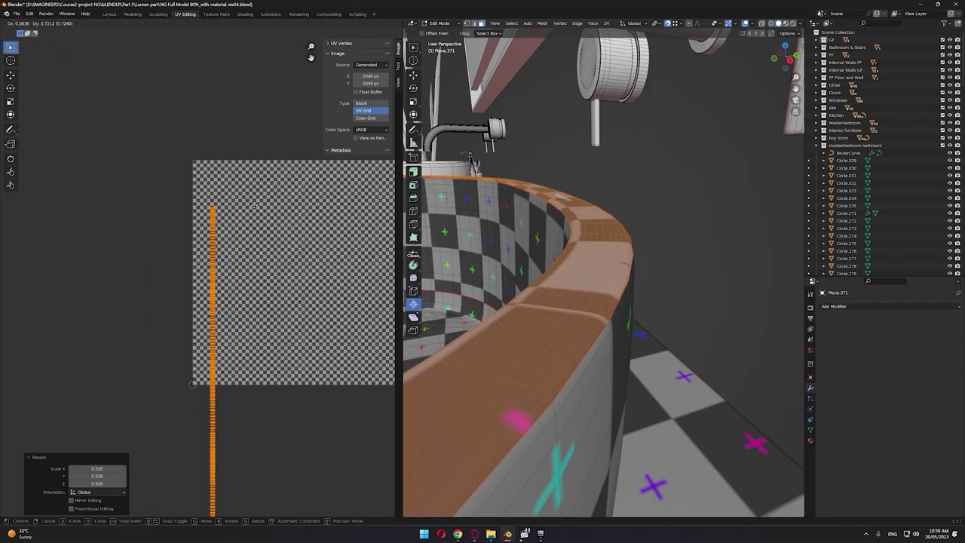
pyautogui.click(256, 169)
pyautogui.press('s')
pyautogui.click(286, 337)
pyautogui.press('g')
pyautogui.click(282, 271)
pyautogui.press('s')
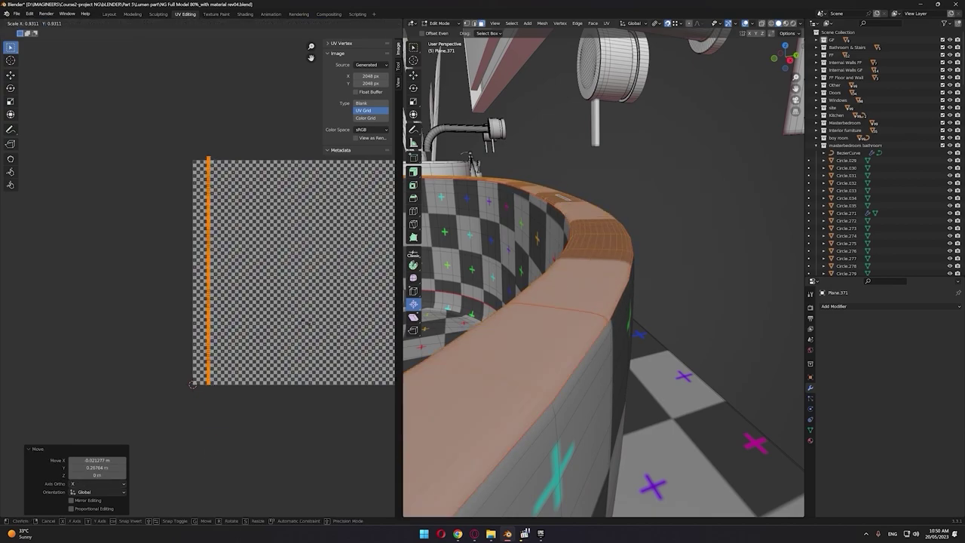
pyautogui.click(295, 317)
pyautogui.press('Tab')
pyautogui.moveTo(573, 290); pyautogui.dragTo(630, 332, button='middle')
# Step: Select both seam-bounded halves of the washbasin's inner floor, unwrap them and move their UV islands beside the image
pyautogui.click(699, 267)
pyautogui.click(640, 265)
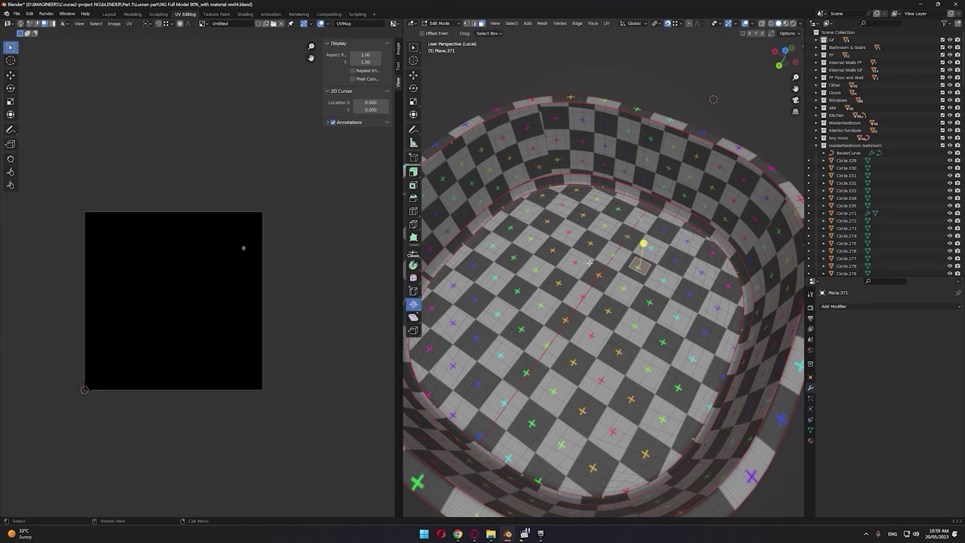
pyautogui.press('l')
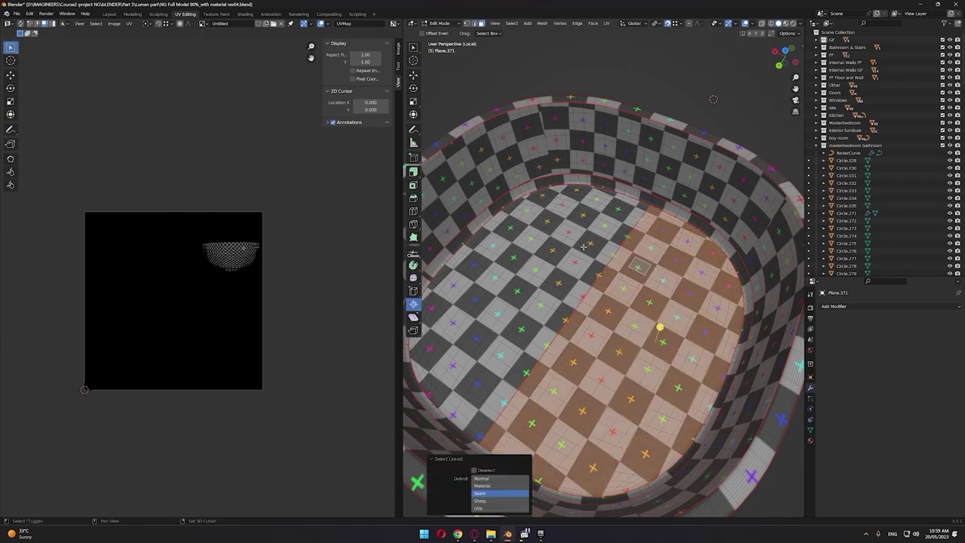
pyautogui.keyDown('shift'); pyautogui.click(582, 248); pyautogui.keyUp('shift')
pyautogui.press('l')
pyautogui.click(588, 252)
pyautogui.moveTo(335, 181); pyautogui.dragTo(75, 422)
pyautogui.press('g')
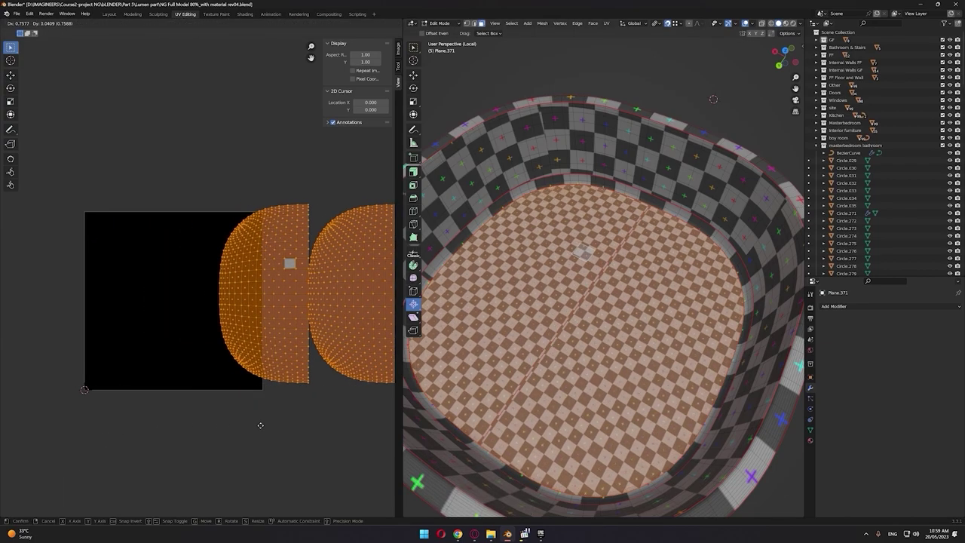
pyautogui.click(322, 418)
# Step: Square up one face of the second inner-floor island with Align Auto and straighten that whole island with Follow Active Quads
pyautogui.moveTo(345, 363); pyautogui.dragTo(205, 351, button='middle')
pyautogui.hotkey('ctrl', 'space')
pyautogui.scroll(2, 493, 282)
pyautogui.scroll(4, 750, 306)
pyautogui.click(749, 295)
pyautogui.press('2')
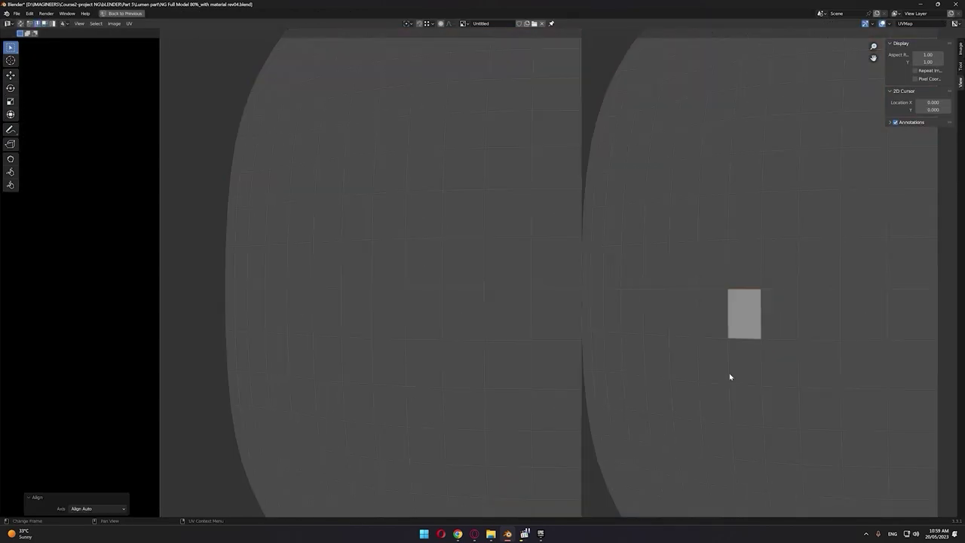
pyautogui.press('a')
pyautogui.hotkey('alt', 'a')
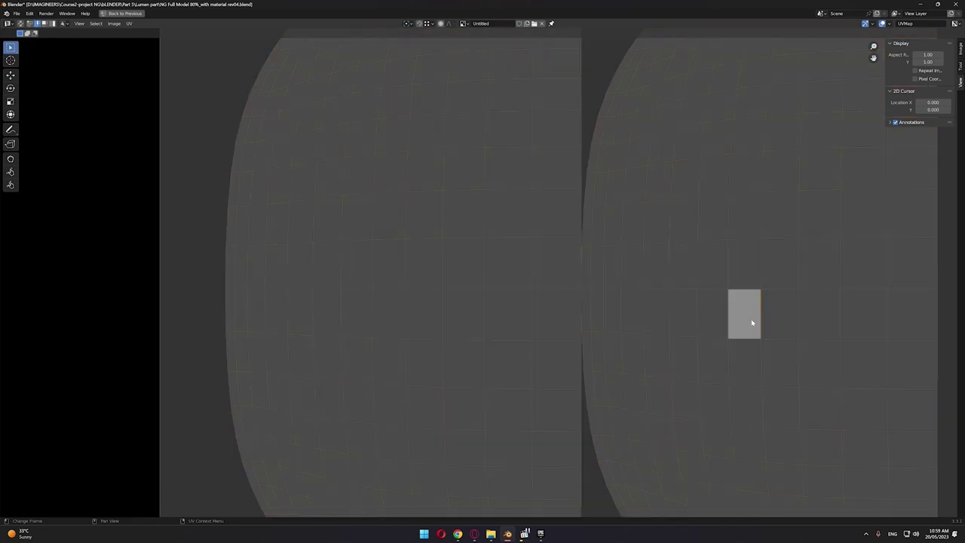
pyautogui.press('l')
pyautogui.rightClick(750, 319)
pyautogui.click(737, 239)
# Step: Move the straightened inner-floor island about 0.19 m along X, away from the rounded one
pyautogui.scroll(-8, 700, 284)
pyautogui.press('g')
pyautogui.click(614, 317)
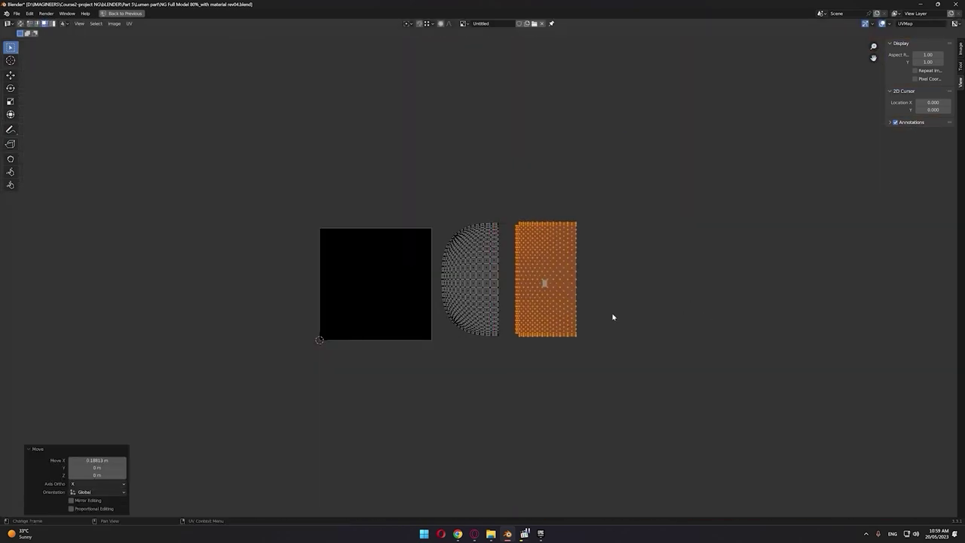
# Step: Align one face of the remaining rounded inner-floor island with Align Auto and straighten the island with Follow Active Quads
pyautogui.scroll(8, 613, 317)
pyautogui.press('2')
pyautogui.hotkey('alt', 'a')
pyautogui.rightClick(481, 293)
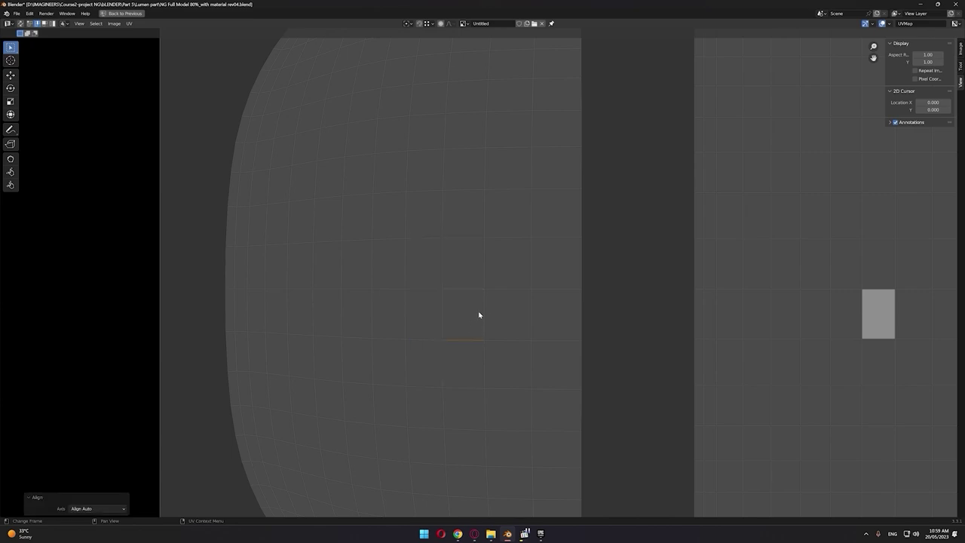
pyautogui.press('l')
pyautogui.rightClick(461, 311)
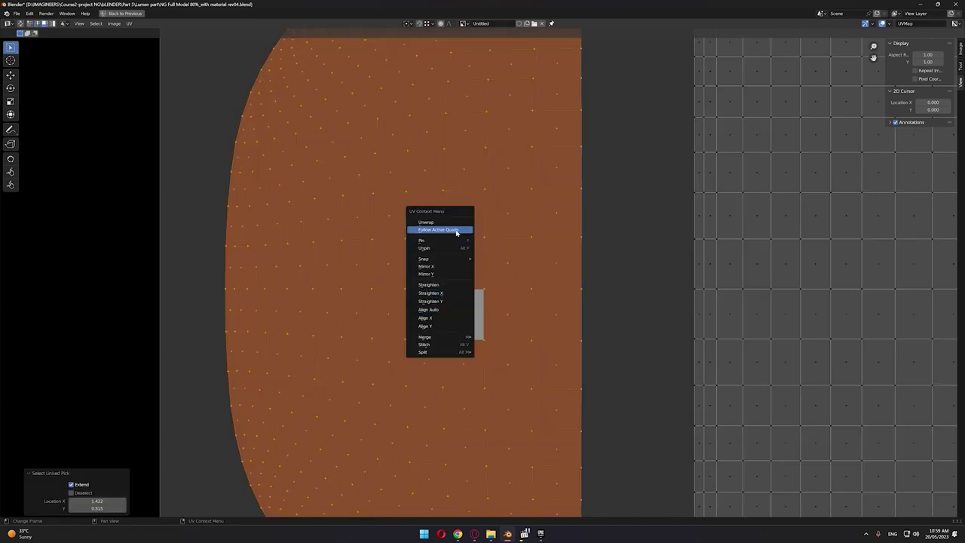
pyautogui.click(456, 230)
pyautogui.scroll(-7, 313, 450)
pyautogui.hotkey('ctrl', 'space')
# Step: Display the UVs of all washbasin faces, then scale down both inner-floor islands and move them onto the image
pyautogui.moveTo(660, 170); pyautogui.dragTo(648, 241, button='middle')
pyautogui.keyDown('shift'); pyautogui.moveTo(583, 276); pyautogui.dragTo(653, 276, button='middle'); pyautogui.keyUp('shift')
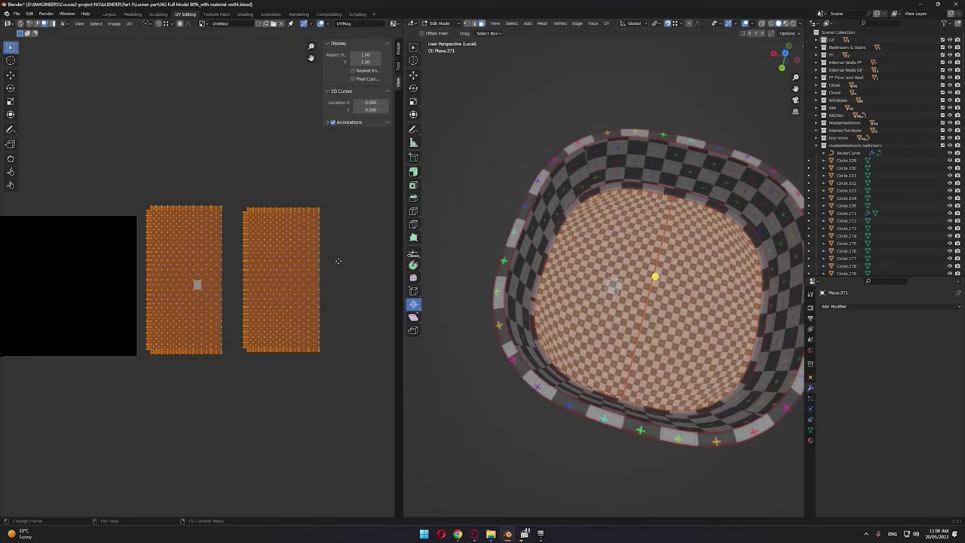
pyautogui.moveTo(304, 181); pyautogui.dragTo(340, 181, button='middle')
pyautogui.hotkey('alt', 'a')
pyautogui.moveTo(596, 249); pyautogui.dragTo(603, 260, button='middle')
pyautogui.press('a')
pyautogui.moveTo(385, 181); pyautogui.dragTo(173, 408)
pyautogui.press('s')
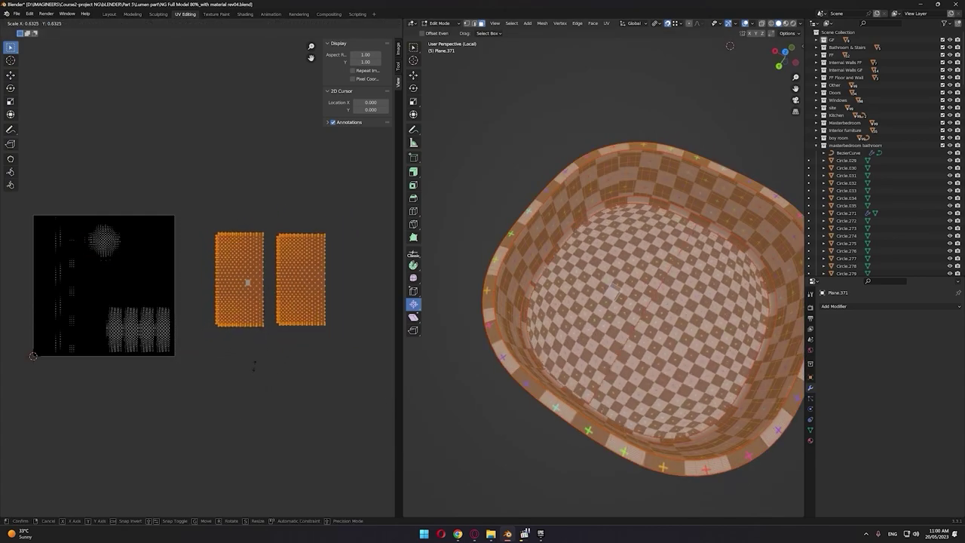
pyautogui.click(254, 367)
pyautogui.press('g')
pyautogui.click(134, 350)
# Step: Refine the inner-floor islands' scale to match the surrounding checker size and place them above the row of four islands
pyautogui.press('s')
pyautogui.click(256, 373)
pyautogui.moveTo(256, 374); pyautogui.dragTo(336, 398, button='middle')
pyautogui.scroll(4, 336, 398)
pyautogui.press('g')
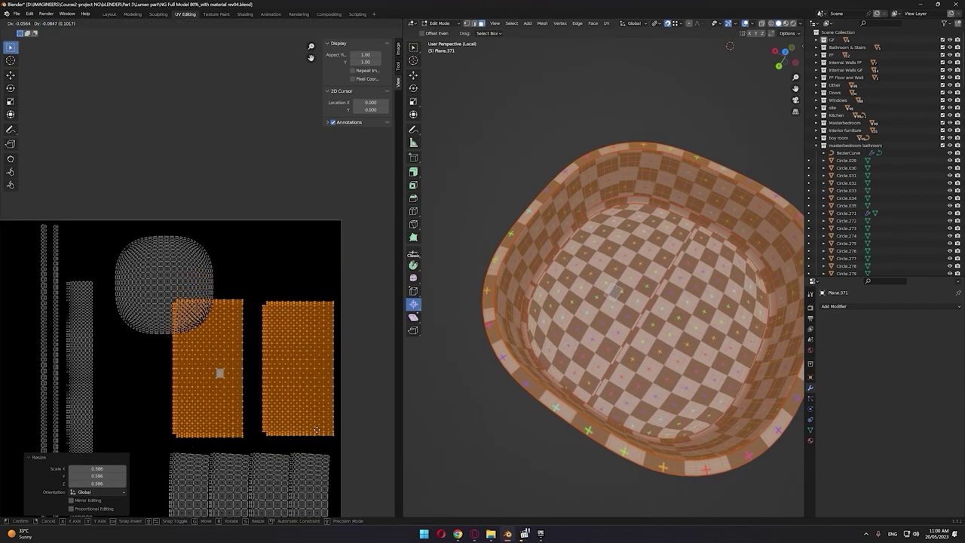
pyautogui.click(317, 427)
pyautogui.press('s')
pyautogui.click(342, 442)
pyautogui.scroll(2, 297, 444)
pyautogui.keyDown('shift'); pyautogui.moveTo(342, 442); pyautogui.dragTo(246, 360, button='middle'); pyautogui.keyUp('shift')
pyautogui.press('g')
pyautogui.click(336, 430)
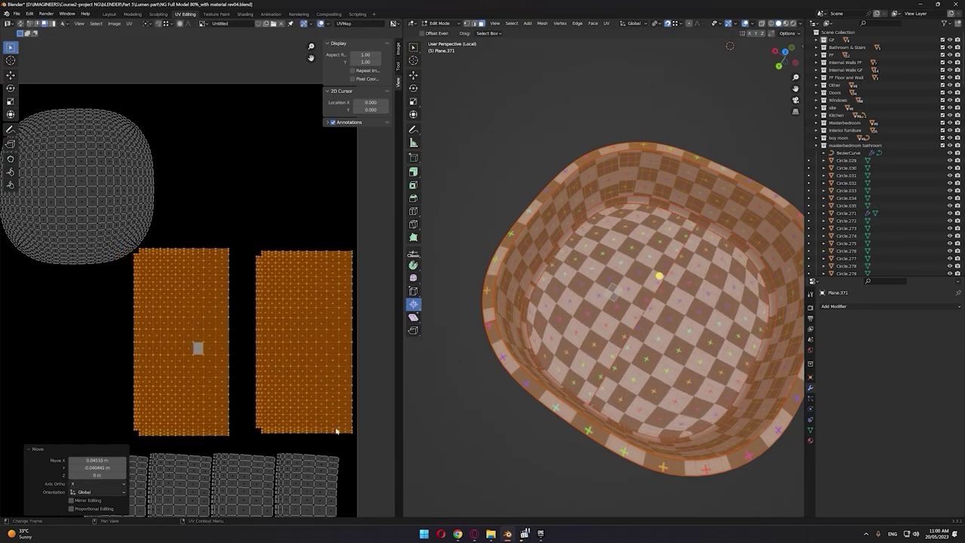
# Step: Select only the second inner-floor island and move it closer to the first one
pyautogui.click(249, 347)
pyautogui.moveTo(247, 240); pyautogui.dragTo(369, 446)
pyautogui.press('g')
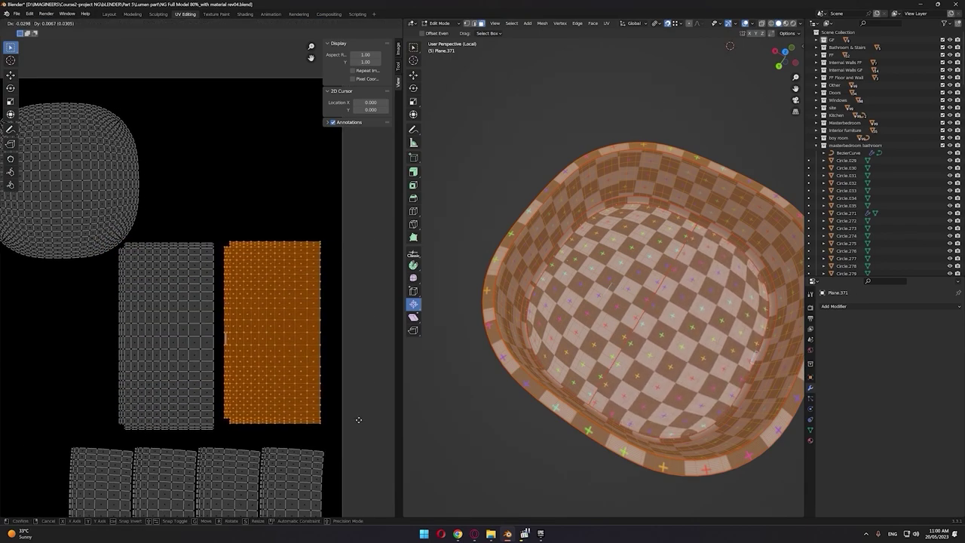
pyautogui.click(175, 409)
# Step: Examine the checker pattern on the washbasin in Object Mode for stretching and scale differences
pyautogui.moveTo(532, 204); pyautogui.dragTo(569, 170, button='middle')
pyautogui.press('Tab')
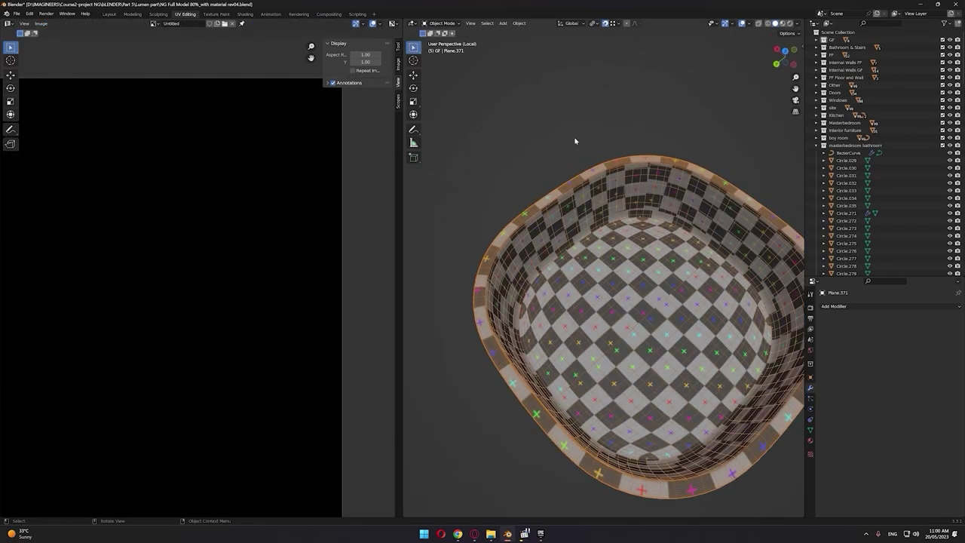
pyautogui.click(576, 140)
pyautogui.moveTo(603, 249); pyautogui.dragTo(655, 306, button='middle')
pyautogui.scroll(3, 655, 307)
pyautogui.scroll(-6, 655, 306)
pyautogui.moveTo(596, 331); pyautogui.dragTo(653, 252, button='middle')
pyautogui.scroll(3, 672, 310)
pyautogui.scroll(-2, 672, 310)
# Step: Select the edge loop across the middle of the washbasin's outer bottom, excluding the side walls, and mark it as a seam
pyautogui.press('Tab')
pyautogui.scroll(3, 654, 255)
pyautogui.click(656, 264)
pyautogui.moveTo(594, 337); pyautogui.dragTo(582, 254, button='middle')
pyautogui.scroll(-4, 644, 231)
pyautogui.moveTo(643, 231); pyautogui.dragTo(685, 244, button='middle')
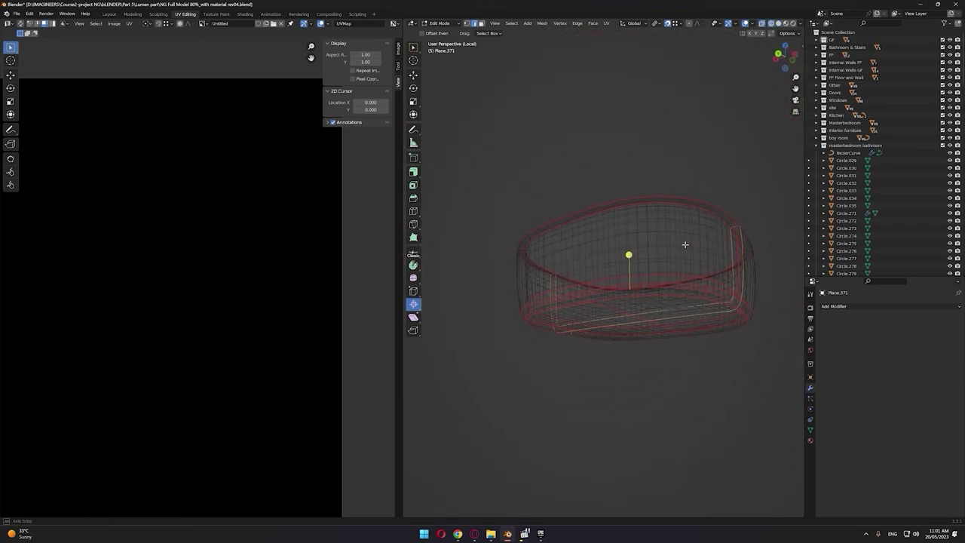
pyautogui.moveTo(500, 332); pyautogui.dragTo(500, 332)
pyautogui.scroll(3, 631, 288)
pyautogui.press('z')
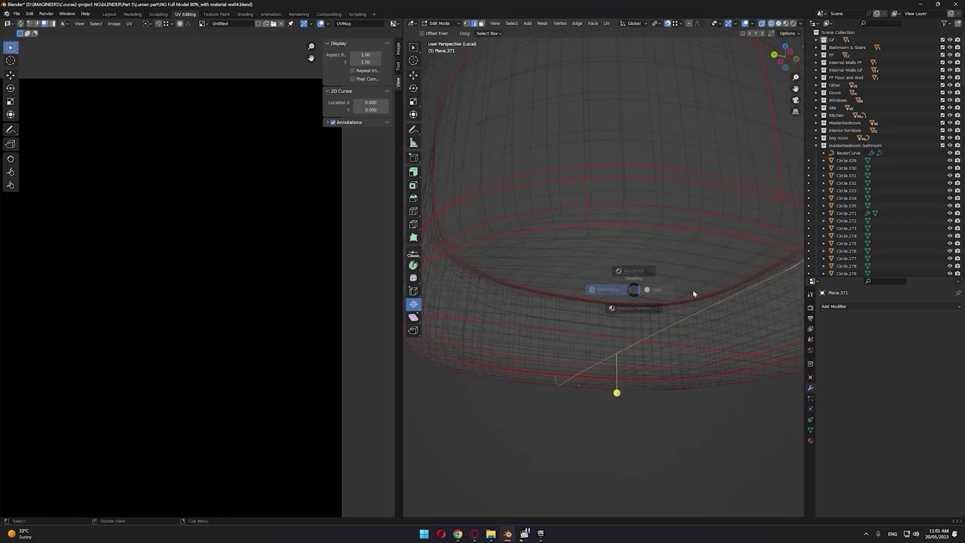
pyautogui.click(693, 293)
pyautogui.moveTo(678, 294); pyautogui.dragTo(595, 233, button='middle')
pyautogui.scroll(-3, 596, 249)
pyautogui.moveTo(583, 302)
pyautogui.mouseDown(button='middle')
pyautogui.moveTo(626, 272)
pyautogui.moveTo(701, 249)
pyautogui.mouseUp(button='middle')
pyautogui.scroll(3, 724, 211)
pyautogui.moveTo(749, 161); pyautogui.dragTo(698, 215)
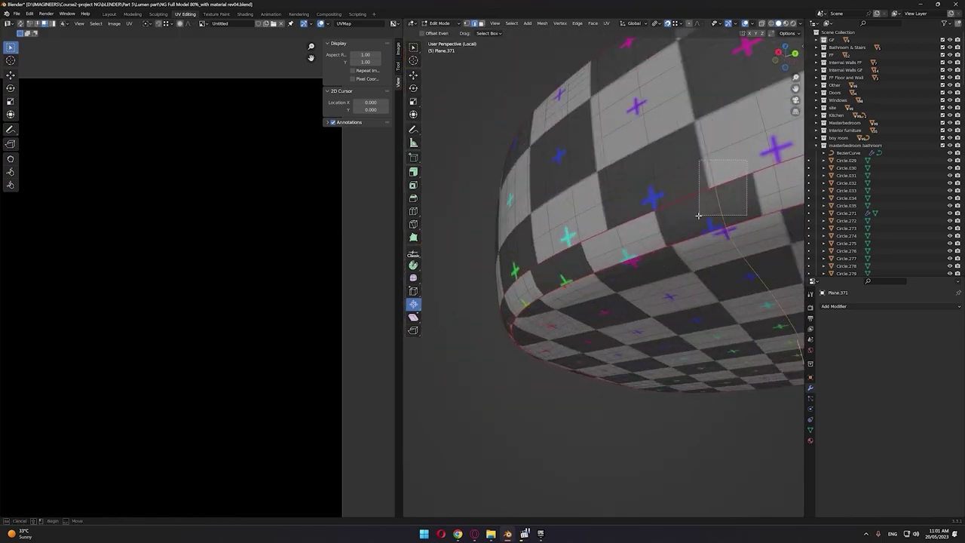
pyautogui.scroll(-3, 698, 215)
pyautogui.moveTo(693, 264); pyautogui.dragTo(671, 220, button='middle')
pyautogui.scroll(-2, 669, 223)
# Step: Select both seam-bounded halves of the washbasin's outer bottom and unwrap them
pyautogui.press('3')
pyautogui.click(669, 223)
pyautogui.press('l')
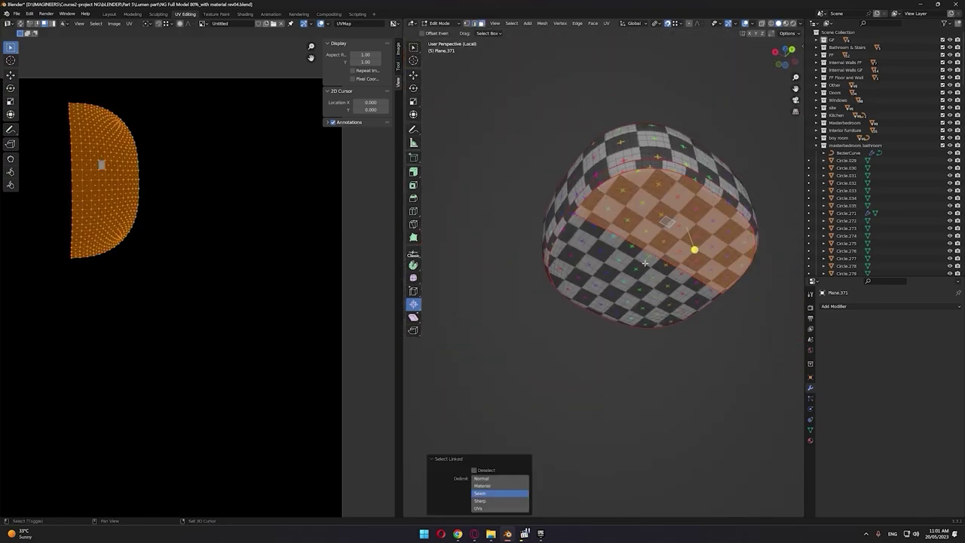
pyautogui.press('l')
pyautogui.press('u')
pyautogui.click(641, 266)
# Step: Move both outer-bottom islands out of the image into the empty space beside it
pyautogui.scroll(-6, 293, 267)
pyautogui.click(314, 240)
pyautogui.hotkey('ctrl', 'space')
pyautogui.press('a')
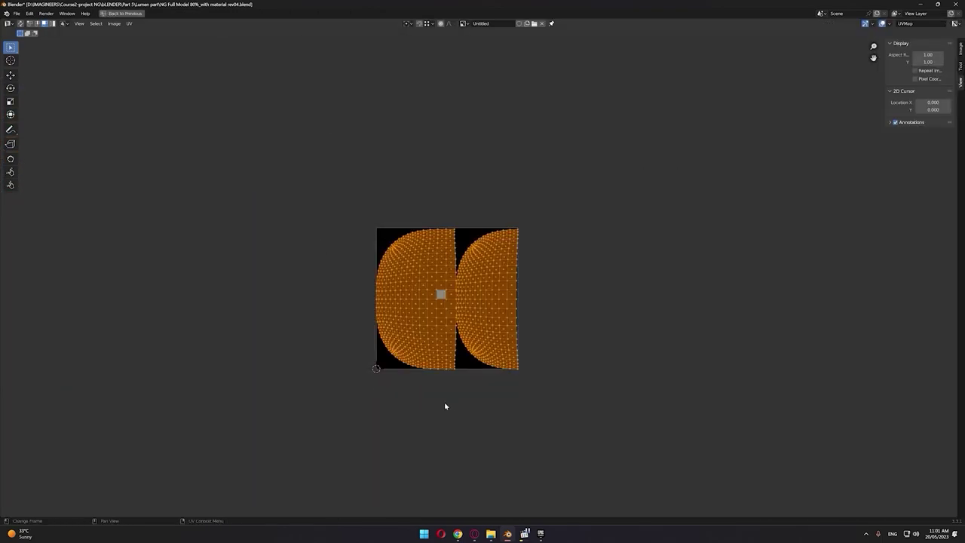
pyautogui.press('g')
pyautogui.click(597, 392)
# Step: Square up one face of the first outer-bottom island and straighten the whole island with Follow Active Quads
pyautogui.scroll(4, 607, 427)
pyautogui.click(483, 359)
pyautogui.moveTo(478, 357); pyautogui.dragTo(291, 332, button='middle')
pyautogui.press('2')
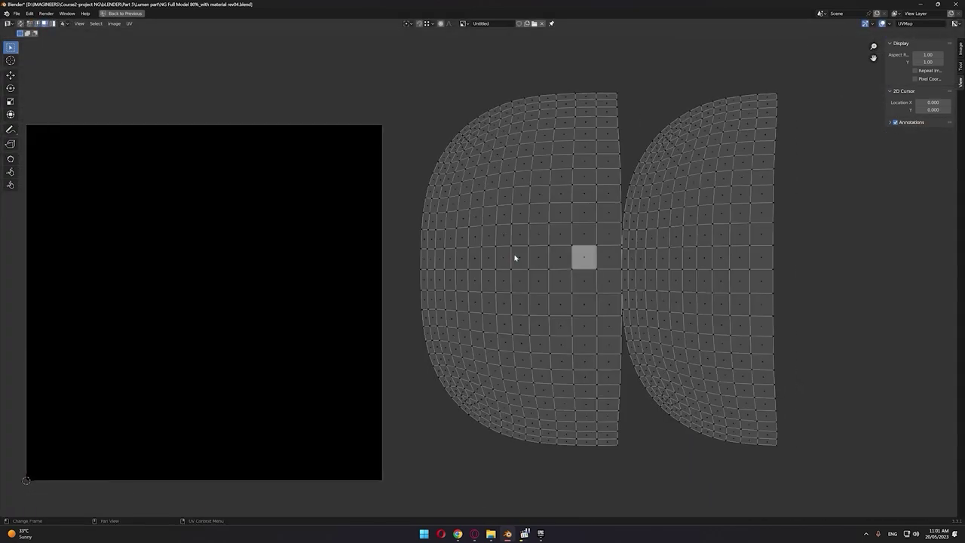
pyautogui.click(512, 258)
pyautogui.hotkey('ctrl', 'l')
pyautogui.rightClick(515, 256)
pyautogui.click(494, 177)
# Step: Square up a face of the second outer-bottom island and straighten that island with Follow Active Quads
pyautogui.click(712, 284)
pyautogui.moveTo(713, 285); pyautogui.dragTo(615, 276, button='middle')
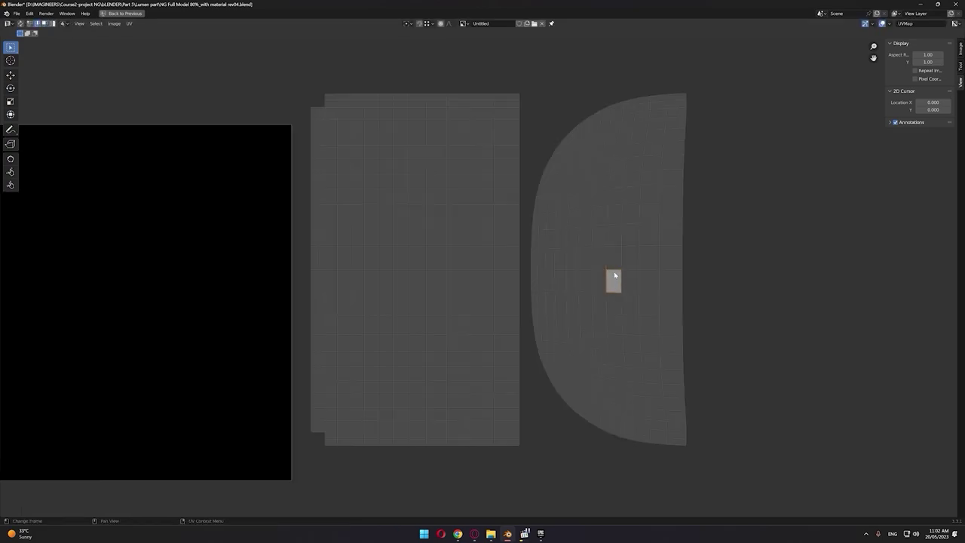
pyautogui.press('3')
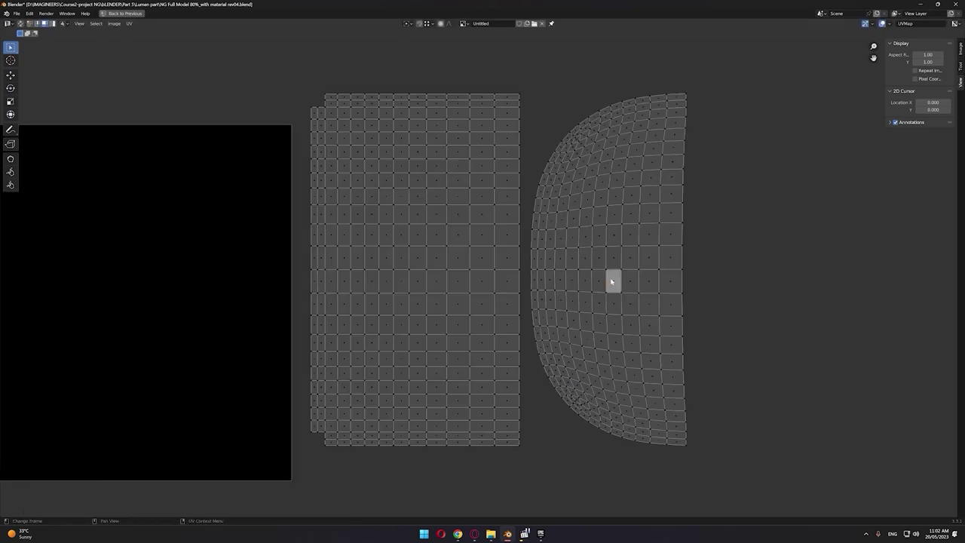
pyautogui.click(611, 282)
pyautogui.press('l')
pyautogui.rightClick(612, 279)
pyautogui.click(591, 199)
pyautogui.scroll(-2, 609, 235)
pyautogui.click(702, 251)
# Step: Select both straightened outer-bottom islands, scale them down and move them over the image
pyautogui.hotkey('ctrl', 'space')
pyautogui.moveTo(724, 252); pyautogui.dragTo(717, 263, button='middle')
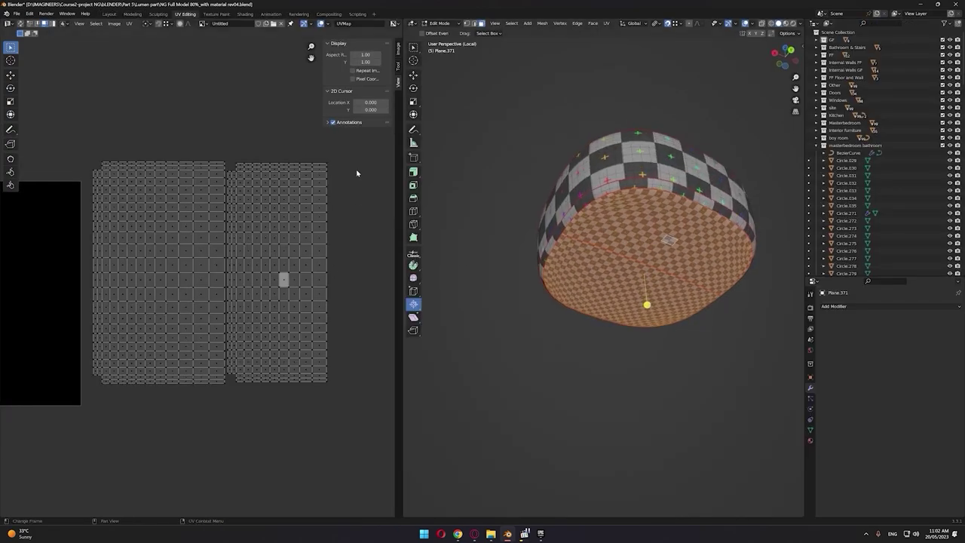
pyautogui.moveTo(358, 146); pyautogui.dragTo(56, 443)
pyautogui.press('s')
pyautogui.click(206, 380)
pyautogui.moveTo(207, 379); pyautogui.dragTo(282, 395, button='middle')
pyautogui.press('g')
pyautogui.click(185, 400)
# Step: With all washbasin UVs displayed, reposition the outer-bottom islands within the image and scale them to match the other islands' checker size
pyautogui.press('a')
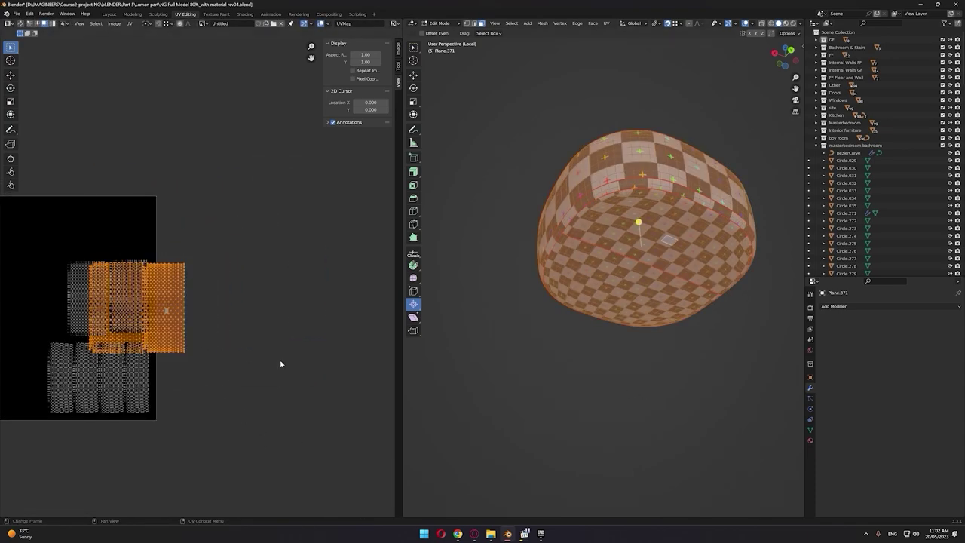
pyautogui.moveTo(267, 353); pyautogui.dragTo(369, 358, button='middle')
pyautogui.press('g')
pyautogui.click(181, 387)
pyautogui.press('s')
pyautogui.scroll(2, 229, 345)
pyautogui.scroll(2, 228, 340)
pyautogui.press('s')
pyautogui.click(294, 324)
# Step: Pack the two narrow strip islands and the wider strip island closely beside the thin strip at the image's edge
pyautogui.scroll(-2, 294, 325)
pyautogui.moveTo(260, 324); pyautogui.dragTo(386, 303, button='middle')
pyautogui.moveTo(196, 73); pyautogui.dragTo(228, 481)
pyautogui.press('g')
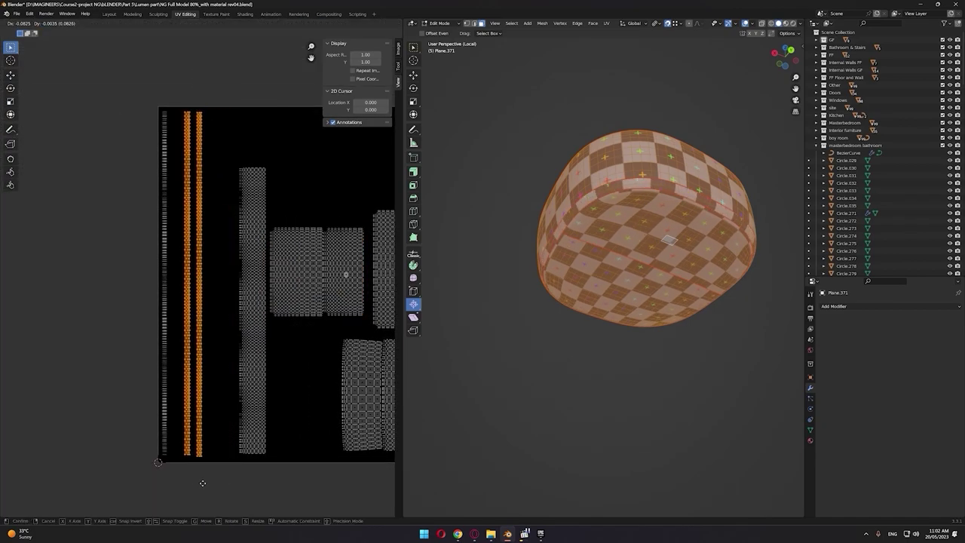
pyautogui.moveTo(264, 491); pyautogui.dragTo(268, 490)
pyautogui.press('g')
pyautogui.click(231, 489)
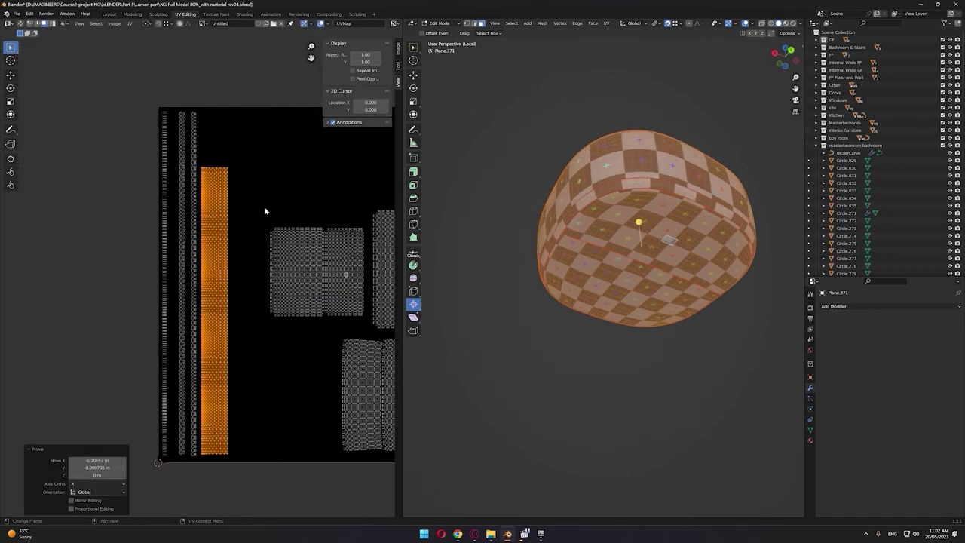
# Step: Move both outer-bottom islands up beside the wide strip island, level with its upper end
pyautogui.moveTo(264, 210); pyautogui.dragTo(365, 337)
pyautogui.press('g')
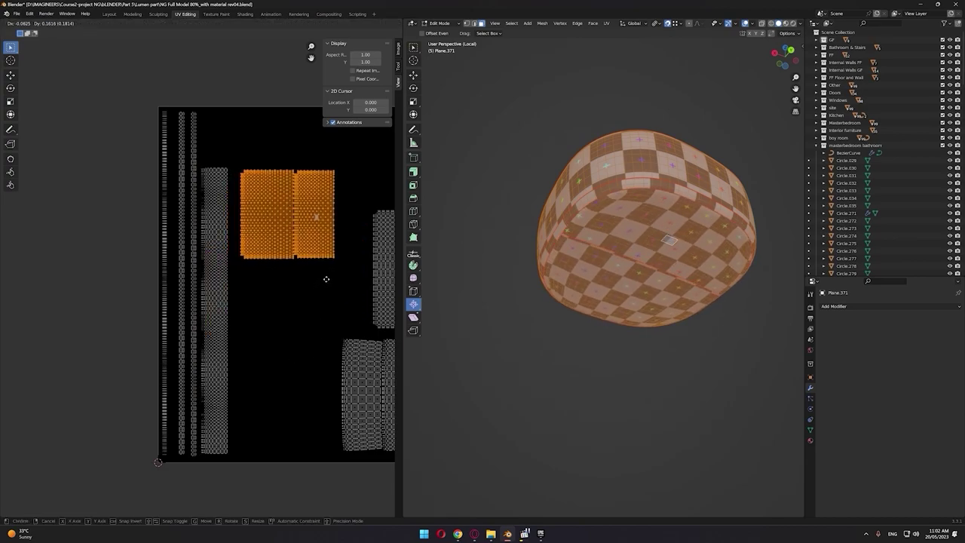
pyautogui.scroll(-2, 336, 311)
pyautogui.press('g')
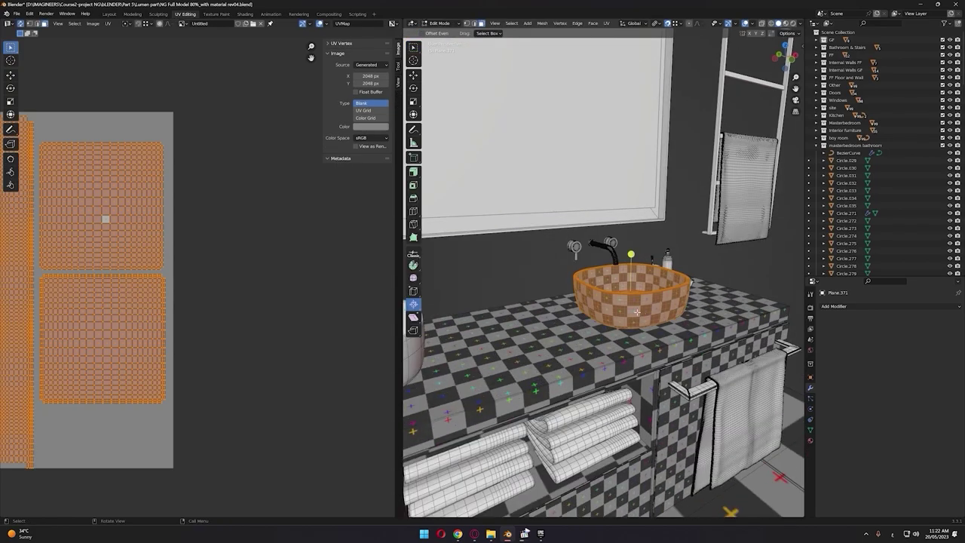
# Step: Place a copy of the unwrapped washbasin over the second, unmapped washbasin and delete the unmapped one
pyautogui.moveTo(109, 279); pyautogui.dragTo(190, 283, button='middle')
pyautogui.scroll(3, 190, 283)
pyautogui.moveTo(611, 313); pyautogui.dragTo(634, 351, button='middle')
pyautogui.press('Tab')
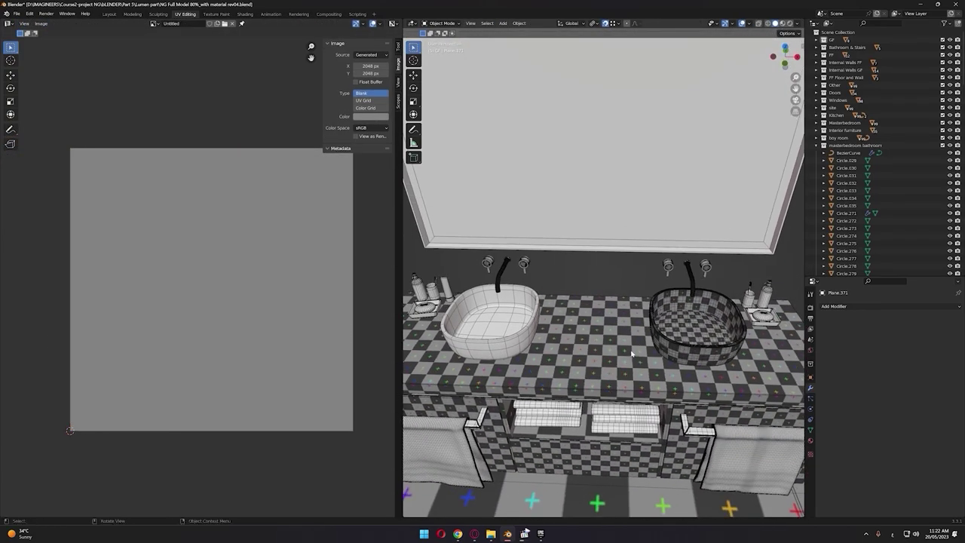
pyautogui.scroll(2, 635, 354)
pyautogui.click(671, 350)
pyautogui.click(506, 344)
pyautogui.click(514, 343)
pyautogui.press('Delete')
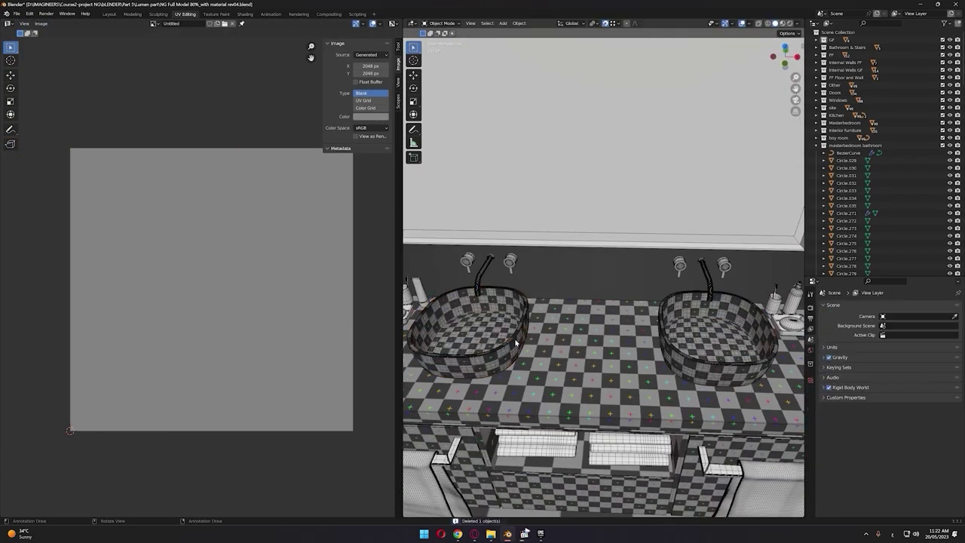
# Step: Adjust the copied washbasin's position on the countertop along the X axis
pyautogui.click(519, 342)
pyautogui.press('KP_Decimal')
pyautogui.press('g')
pyautogui.press('x')
pyautogui.click(603, 353)
pyautogui.scroll(-5, 605, 352)
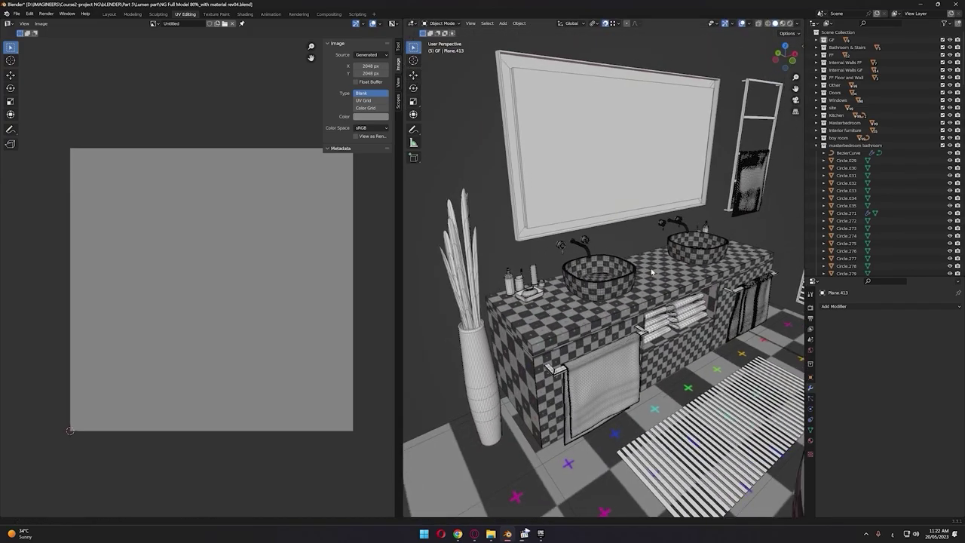
pyautogui.scroll(3, 653, 273)
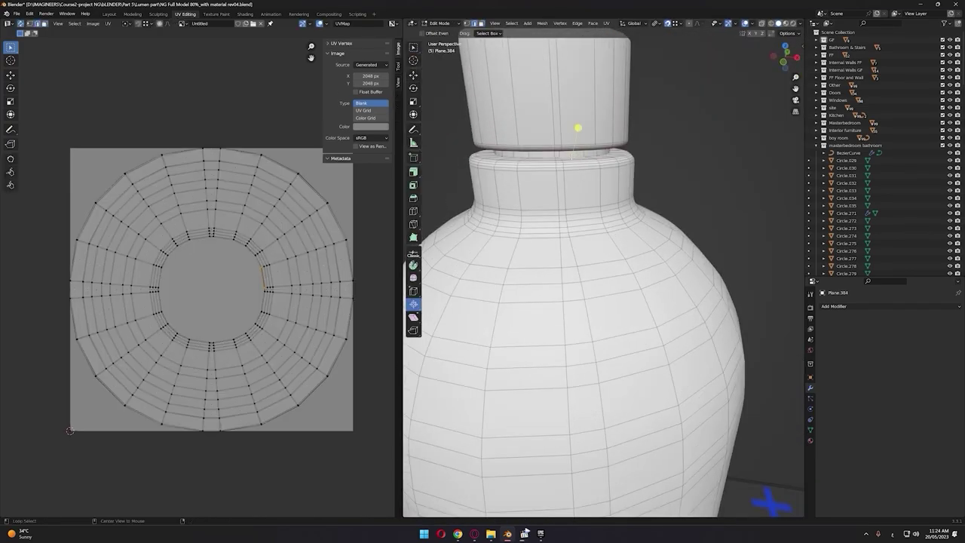
# Step: Mark a seam along the edge loop around the soap dispenser bottle's neck opening
pyautogui.keyDown('alt'); pyautogui.click(571, 154); pyautogui.keyUp('alt')
pyautogui.rightClick(570, 157)
pyautogui.click(567, 196)
pyautogui.scroll(-3, 570, 197)
pyautogui.moveTo(571, 198); pyautogui.dragTo(667, 231, button='middle')
pyautogui.scroll(2, 603, 196)
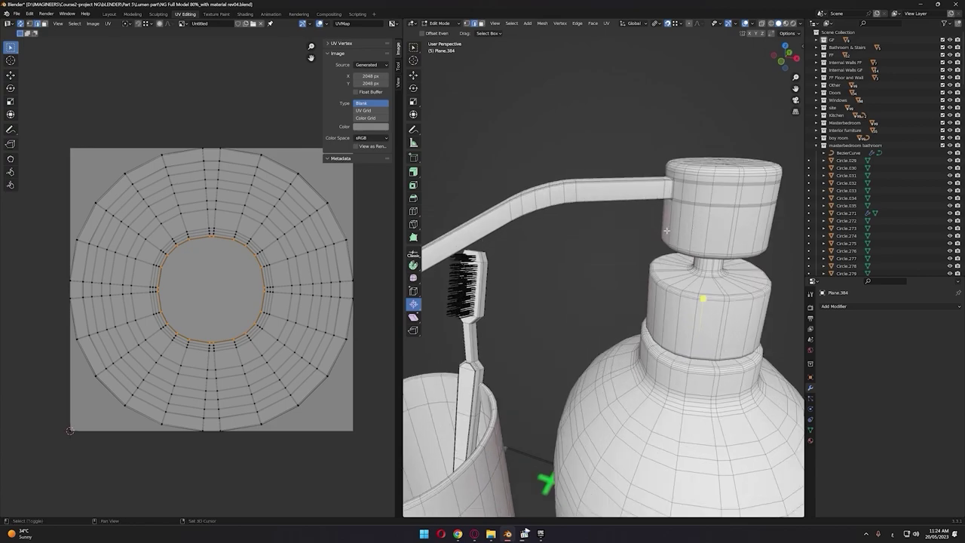
# Step: Mark a seam around the end of the dispenser's spout where it enters the pump cap, selecting it in see-through display
pyautogui.scroll(4, 666, 231)
pyautogui.hotkey('alt', 'z')
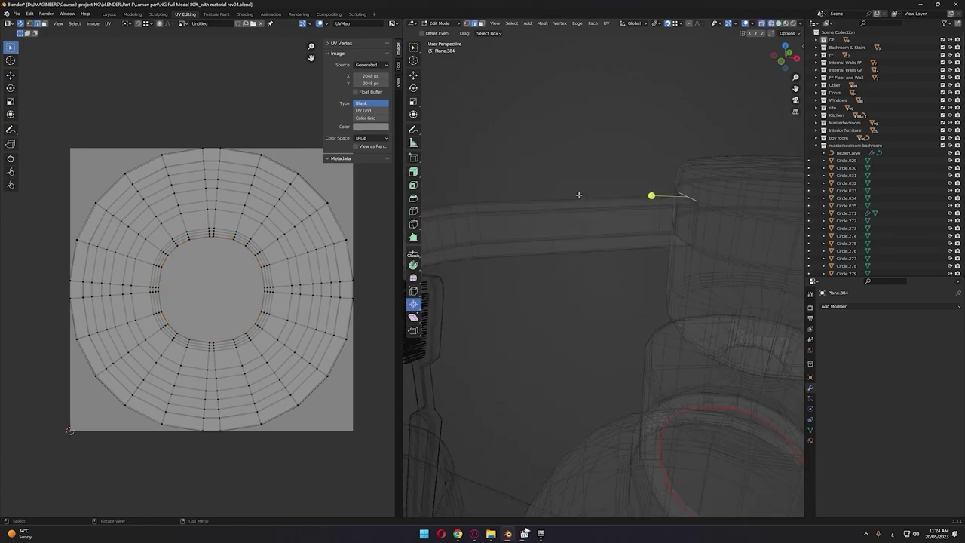
pyautogui.scroll(3, 633, 296)
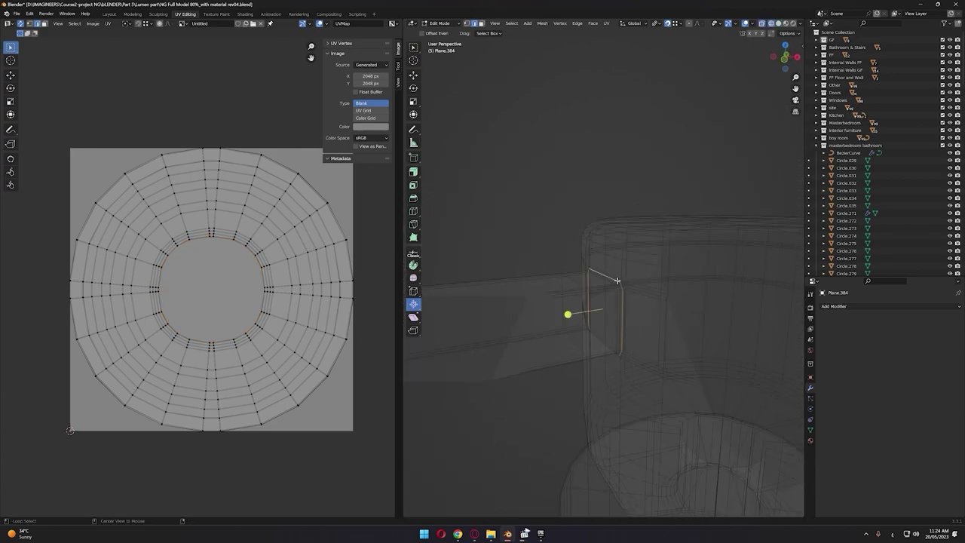
pyautogui.hotkey('alt', 'z')
pyautogui.scroll(-1, 623, 312)
pyautogui.rightClick(624, 303)
pyautogui.click(625, 300)
pyautogui.scroll(-3, 625, 300)
pyautogui.moveTo(625, 300); pyautogui.dragTo(762, 427, button='middle')
pyautogui.scroll(-6, 664, 332)
pyautogui.moveTo(614, 352); pyautogui.dragTo(709, 377, button='middle')
pyautogui.scroll(4, 708, 377)
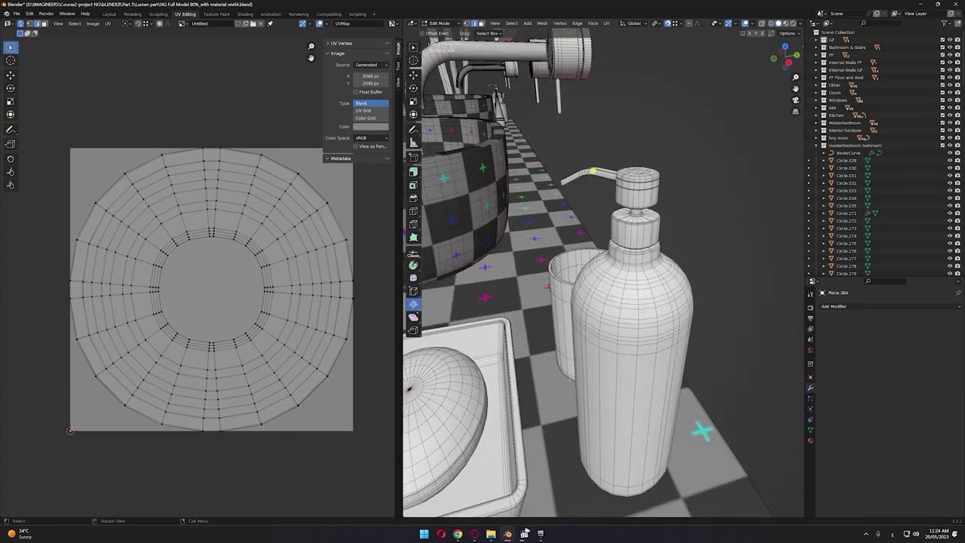
# Step: Isolate the soap dispenser in local view and mark a lengthwise seam down the bottle's body
pyautogui.click(467, 304)
pyautogui.moveTo(467, 304)
pyautogui.mouseDown(button='middle')
pyautogui.moveTo(574, 238)
pyautogui.moveTo(556, 237)
pyautogui.mouseUp(button='middle')
pyautogui.scroll(3, 557, 236)
pyautogui.moveTo(725, 139); pyautogui.dragTo(525, 216)
pyautogui.keyDown('ctrl'); pyautogui.moveTo(700, 194); pyautogui.dragTo(582, 217); pyautogui.keyUp('ctrl')
pyautogui.moveTo(623, 200)
pyautogui.mouseDown(button='middle')
pyautogui.moveTo(650, 243)
pyautogui.moveTo(664, 180)
pyautogui.moveTo(646, 242)
pyautogui.moveTo(672, 230)
pyautogui.mouseUp(button='middle')
pyautogui.scroll(-5, 651, 243)
pyautogui.keyDown('ctrl'); pyautogui.moveTo(696, 131); pyautogui.dragTo(627, 412); pyautogui.keyUp('ctrl')
pyautogui.moveTo(627, 412); pyautogui.dragTo(576, 355, button='middle')
pyautogui.press('z')
pyautogui.press('/')
pyautogui.press('Tab')
pyautogui.press('Tab')
pyautogui.moveTo(562, 174); pyautogui.dragTo(550, 220, button='middle')
pyautogui.rightClick(598, 364)
pyautogui.click(598, 364)
# Step: Delete the bottle's single bottom face and close the opening with Grid Fill
pyautogui.moveTo(599, 363); pyautogui.dragTo(601, 305, button='middle')
pyautogui.press('3')
pyautogui.click(603, 432)
pyautogui.press('x')
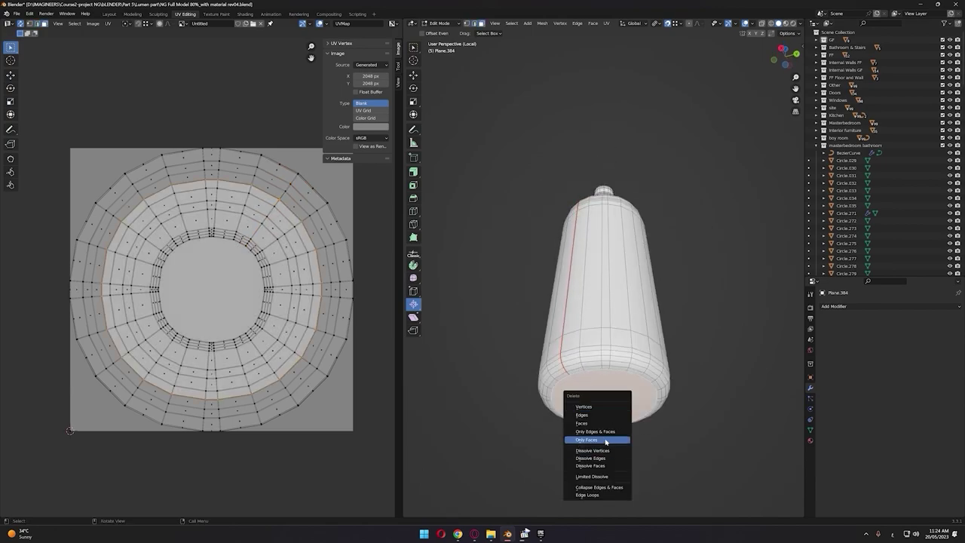
pyautogui.click(603, 425)
pyautogui.rightClick(582, 427)
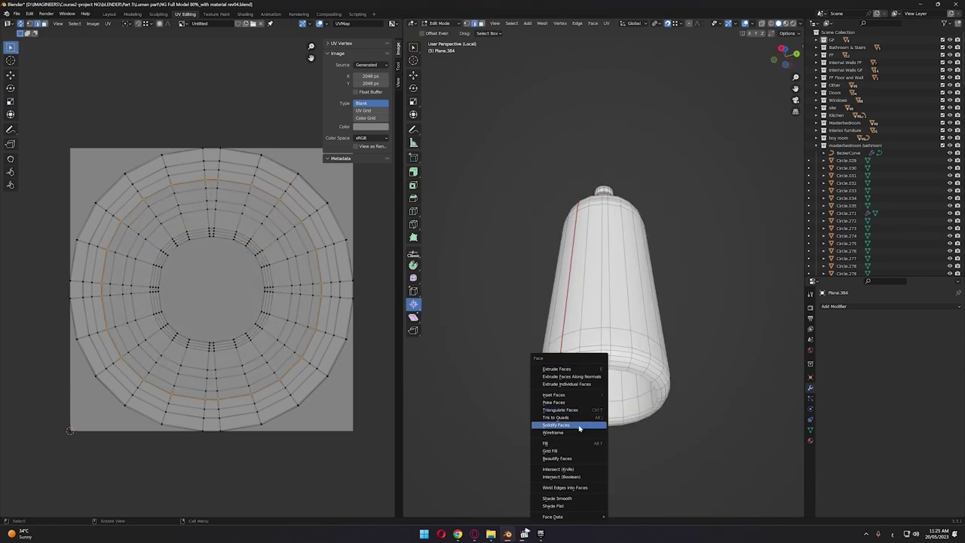
pyautogui.click(581, 426)
pyautogui.moveTo(581, 426); pyautogui.dragTo(600, 401, button='middle')
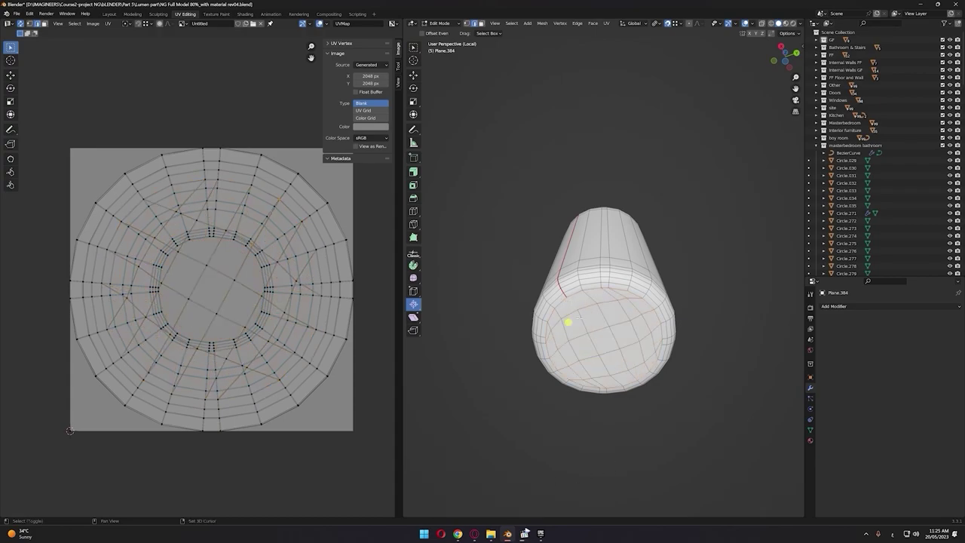
# Step: Unwrap the entire soap dispenser mesh along its marked seams
pyautogui.moveTo(568, 322); pyautogui.dragTo(578, 470, button='middle')
pyautogui.scroll(-2, 676, 377)
pyautogui.press('a')
pyautogui.press('u')
pyautogui.click(681, 362)
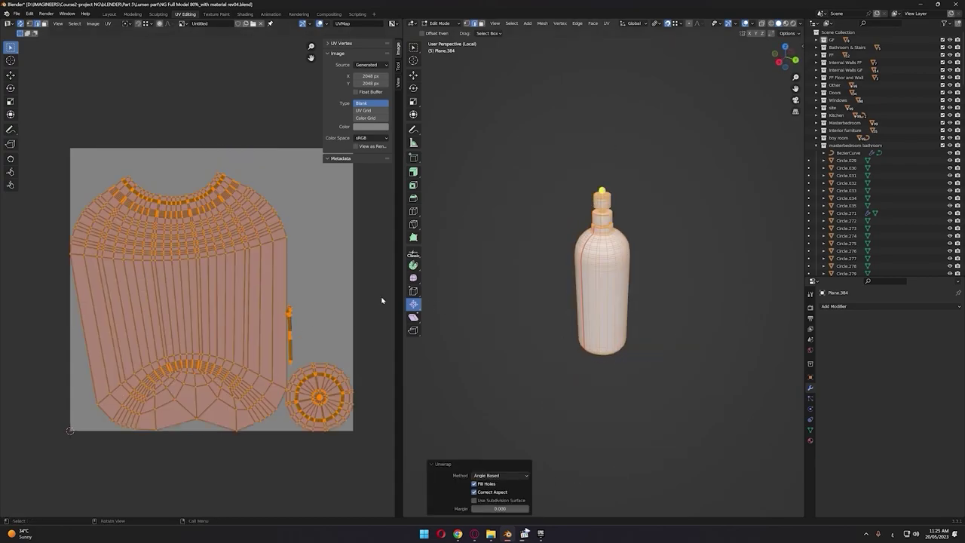
# Step: Move the large bottle-body UV island out of the image area, above its upper corner
pyautogui.click(276, 320)
pyautogui.scroll(-1, 293, 324)
pyautogui.press('3')
pyautogui.click(264, 309)
pyautogui.press('l')
pyautogui.press('g')
pyautogui.click(159, 99)
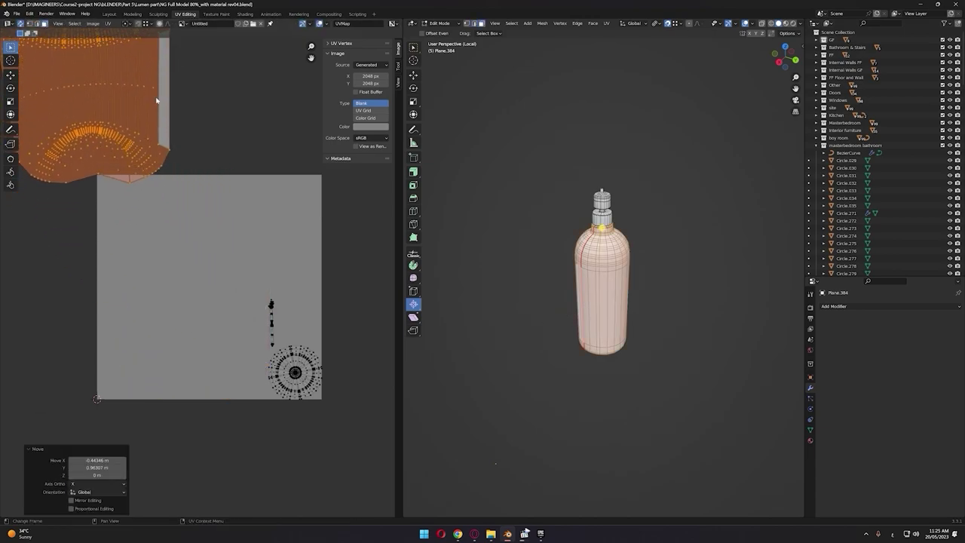
# Step: Move the thin strip UV island out above the image, apart from the bottle-body island
pyautogui.click(273, 339)
pyautogui.press('l')
pyautogui.press('g')
pyautogui.click(295, 137)
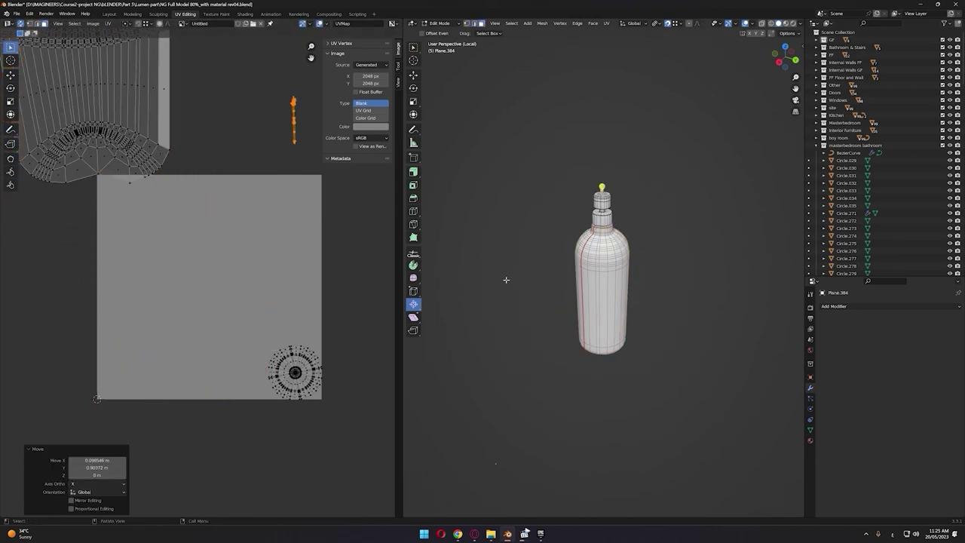
# Step: Assign the existing checker UV texture material to the soap dispenser and the toothbrush cup
pyautogui.click(245, 14)
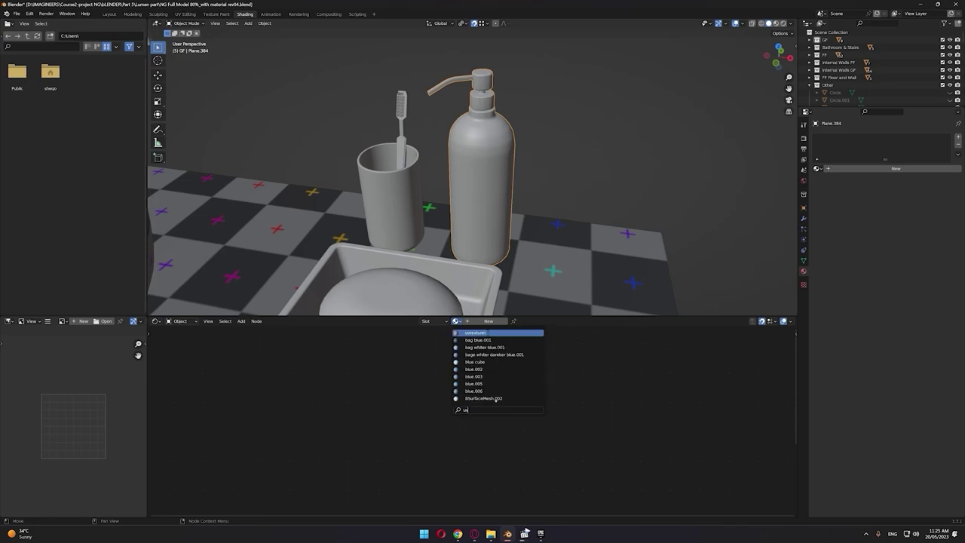
pyautogui.press('Return')
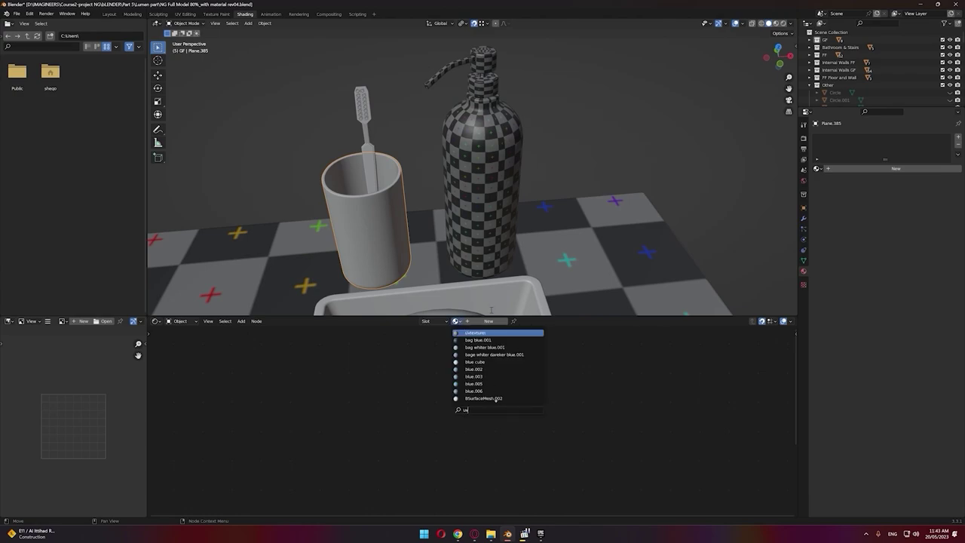
pyautogui.press('Return')
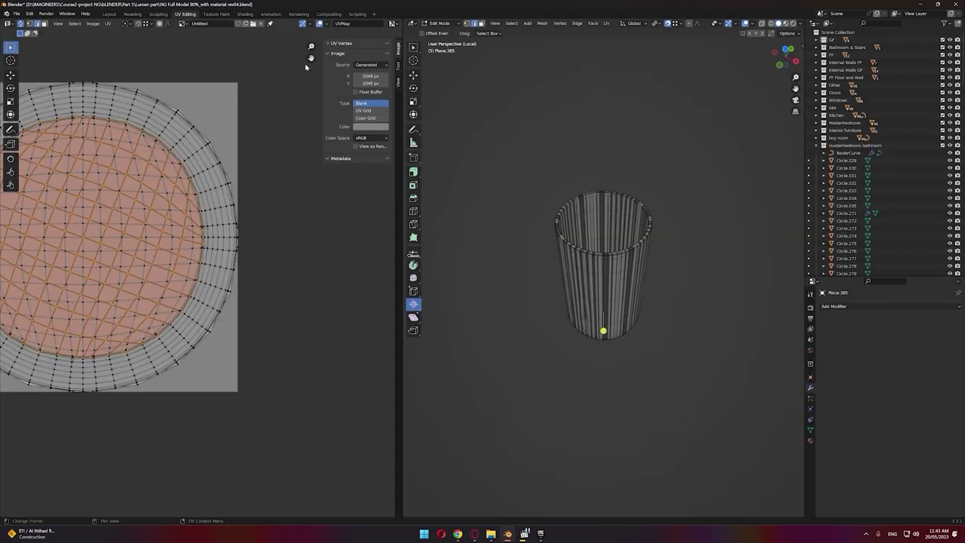
# Step: Mark a seam along the edge loop just below the toothbrush cup's outer rim
pyautogui.scroll(5, 615, 211)
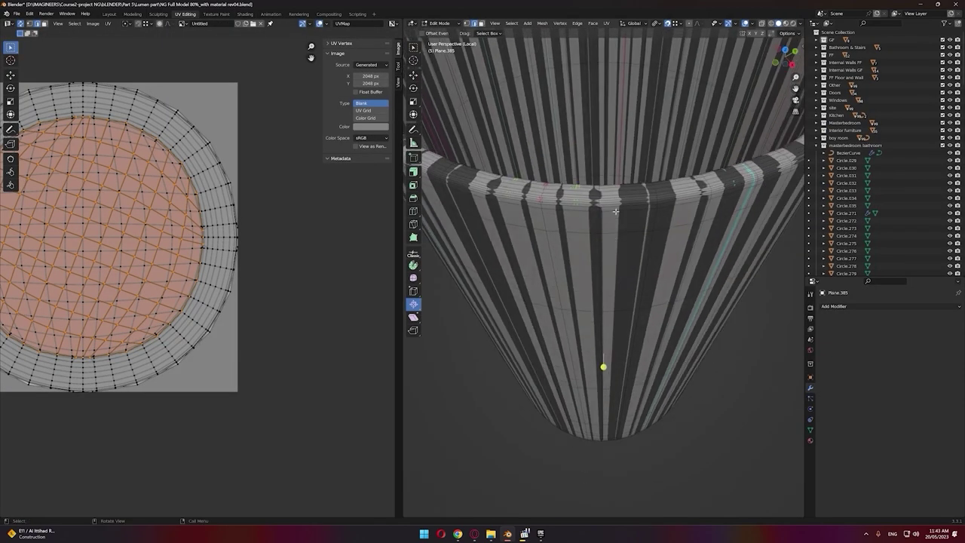
pyautogui.keyDown('alt'); pyautogui.click(615, 211); pyautogui.keyUp('alt')
pyautogui.rightClick(616, 213)
pyautogui.click(616, 212)
pyautogui.scroll(-5, 615, 218)
pyautogui.moveTo(610, 339); pyautogui.dragTo(618, 307, button='middle')
pyautogui.scroll(4, 608, 295)
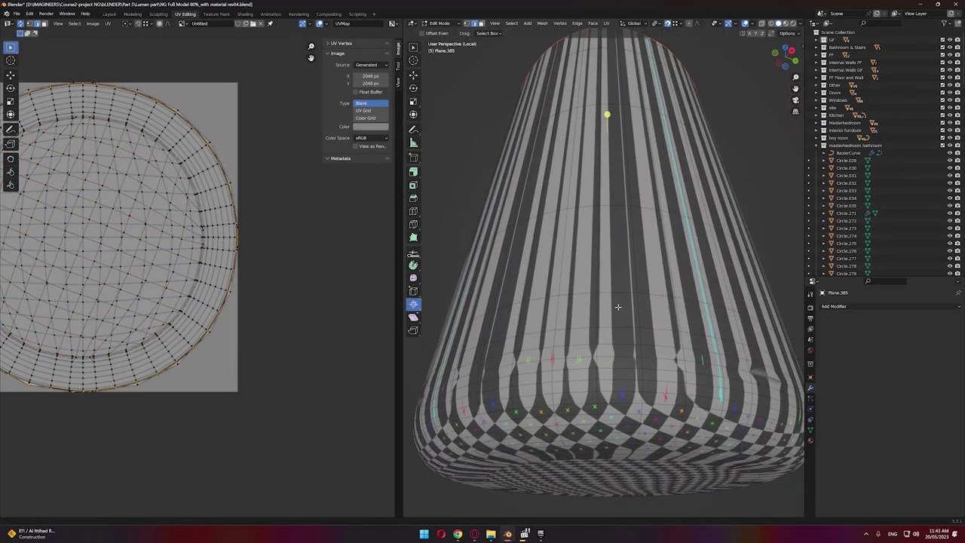
# Step: Mark a seam around the lower end of the cup's outer wall, just above its rounded base
pyautogui.keyDown('alt'); pyautogui.click(580, 358); pyautogui.keyUp('alt')
pyautogui.rightClick(581, 357)
pyautogui.click(582, 358)
pyautogui.scroll(-4, 582, 357)
pyautogui.moveTo(603, 227); pyautogui.dragTo(621, 288, button='middle')
# Step: Try to unwrap the cup's outer wall between its two loop seams and move the resulting island aside
pyautogui.press('l')
pyautogui.press('u')
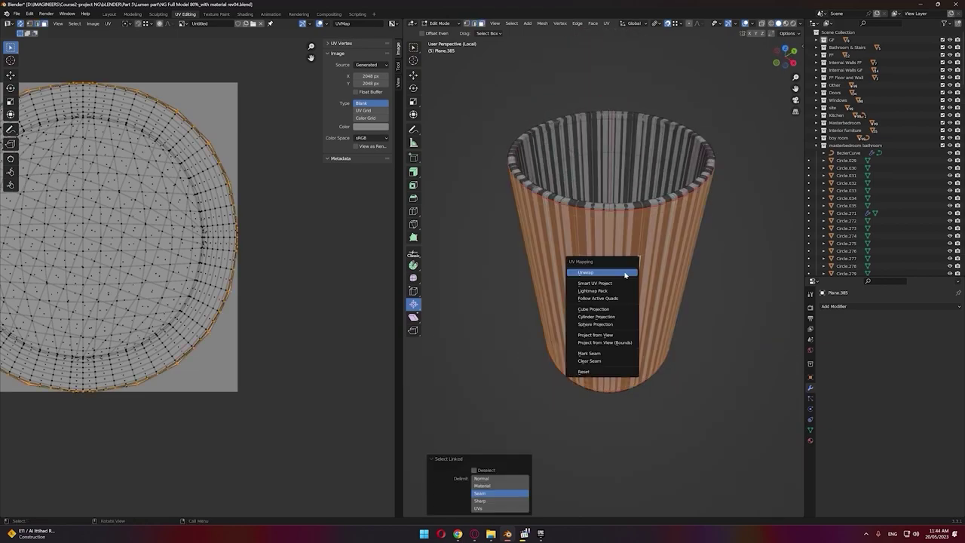
pyautogui.click(625, 274)
pyautogui.scroll(-5, 625, 273)
pyautogui.scroll(-2, 280, 280)
pyautogui.moveTo(280, 280); pyautogui.dragTo(340, 282, button='middle')
pyautogui.press('g')
pyautogui.click(112, 115)
# Step: In the maximized UV editor, separate the cup's remaining islands from the outer-wall island, clear of the image
pyautogui.hotkey('ctrl', 'space')
pyautogui.scroll(-3, 324, 309)
pyautogui.moveTo(365, 364); pyautogui.dragTo(432, 340)
pyautogui.click(588, 200)
pyautogui.press('l')
pyautogui.press('g')
pyautogui.click(631, 200)
pyautogui.press('g')
pyautogui.click(384, 356)
# Step: Move the circular outer-wall island onto the image and restore the split view
pyautogui.scroll(2, 629, 286)
pyautogui.moveTo(603, 226); pyautogui.dragTo(804, 28)
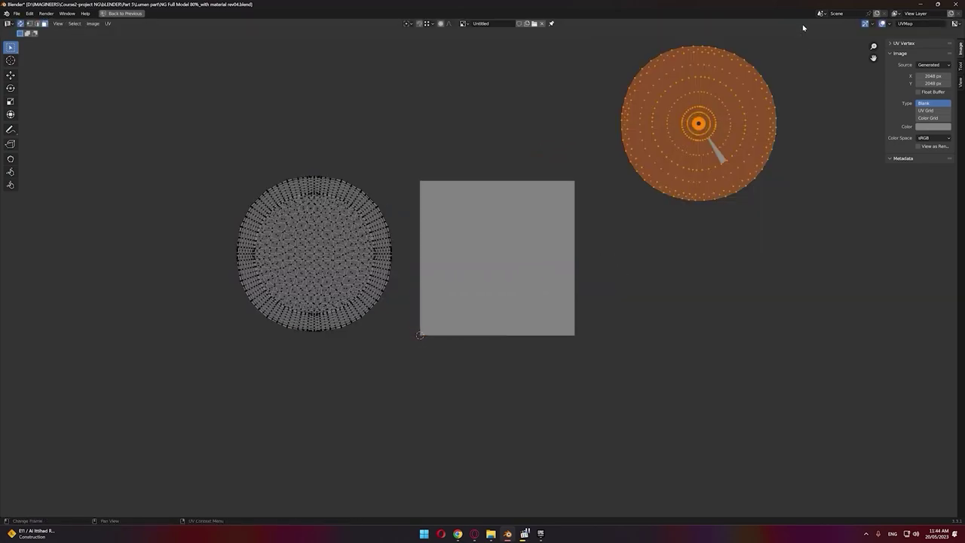
pyautogui.press('g')
pyautogui.click(545, 272)
pyautogui.hotkey('ctrl', 'space')
# Step: Mark a vertical seam down the cup's outer wall from the rim seam to the base seam
pyautogui.click(650, 243)
pyautogui.scroll(6, 650, 243)
pyautogui.moveTo(641, 230); pyautogui.dragTo(639, 251, button='middle')
pyautogui.click(607, 136)
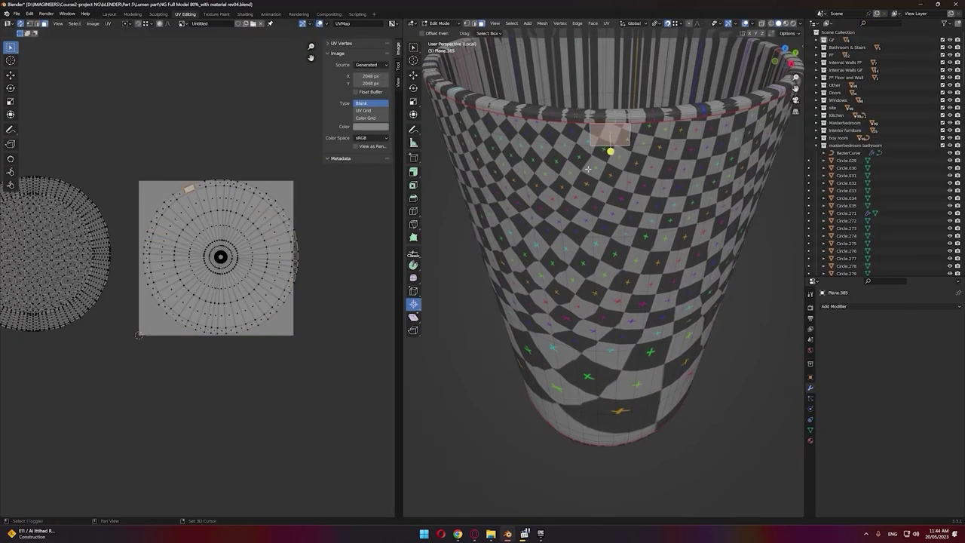
pyautogui.moveTo(588, 169); pyautogui.dragTo(608, 291, button='middle')
pyautogui.moveTo(614, 400); pyautogui.dragTo(612, 408, button='middle')
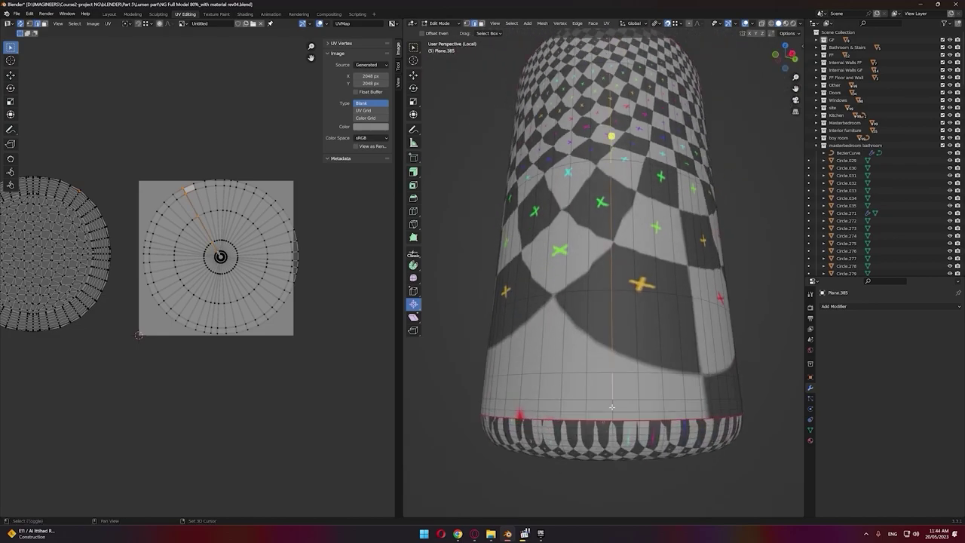
pyautogui.hotkey('shift', 'z')
pyautogui.scroll(-5, 596, 386)
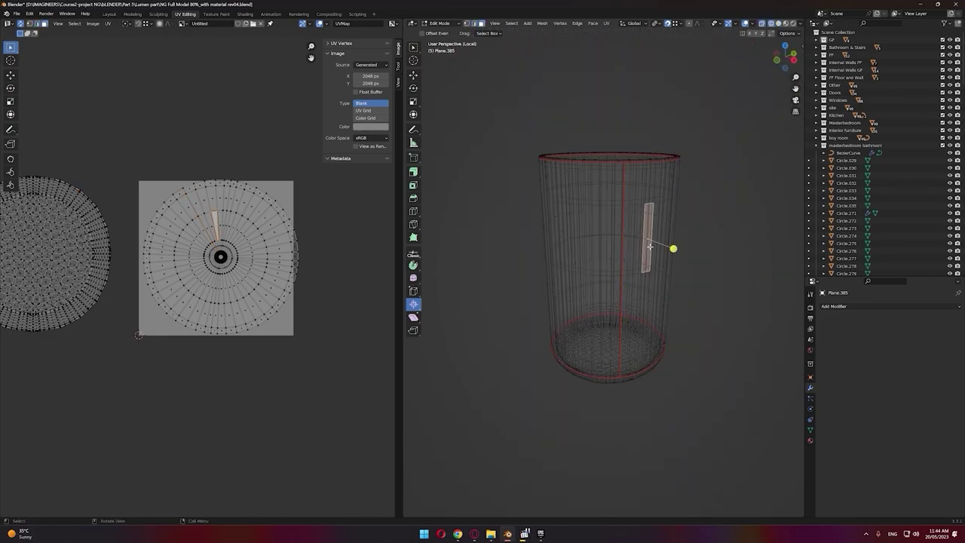
# Step: Select the cup's whole outer wall by linked faces and unwrap it again using the vertical seam
pyautogui.press('l')
pyautogui.hotkey('shift', 'z')
pyautogui.moveTo(650, 246); pyautogui.dragTo(650, 264, button='middle')
pyautogui.scroll(3, 650, 264)
pyautogui.press('u')
pyautogui.click(650, 264)
pyautogui.scroll(3, 201, 278)
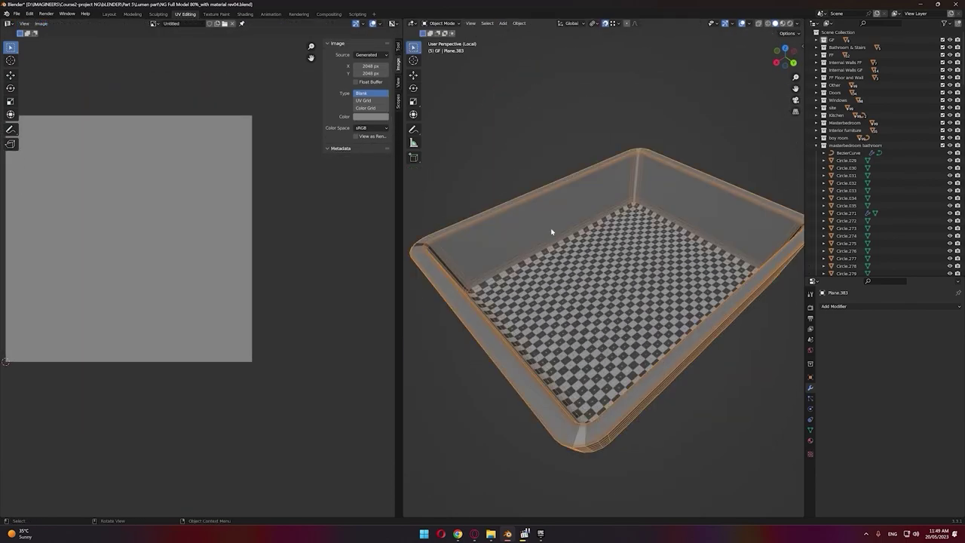
# Step: Add evenly spaced loop cuts across the soap dish in both directions, using 9 cuts for the second set
pyautogui.press('Tab')
pyautogui.hotkey('ctrl', 'r')
pyautogui.scroll(11, 539, 202)
pyautogui.click(538, 204)
pyautogui.rightClick(538, 203)
pyautogui.hotkey('ctrl', 'r')
pyautogui.scroll(8, 714, 197)
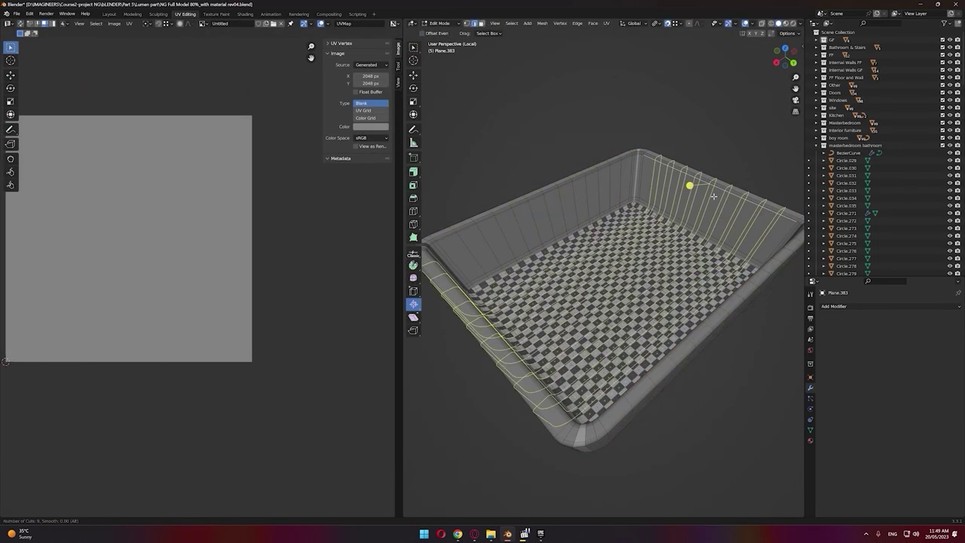
pyautogui.click(714, 197)
pyautogui.rightClick(714, 197)
# Step: Mark a seam along the edge loop bordering the soap dish's rim
pyautogui.scroll(-3, 714, 197)
pyautogui.moveTo(702, 279); pyautogui.dragTo(711, 235, button='middle')
pyautogui.scroll(6, 649, 286)
pyautogui.click(606, 278)
pyautogui.keyDown('alt'); pyautogui.click(607, 278); pyautogui.keyUp('alt')
pyautogui.scroll(-8, 606, 278)
pyautogui.rightClick(711, 235)
pyautogui.click(711, 235)
# Step: Select the soap dish's linked rim faces up to the seams and unwrap them
pyautogui.press('3')
pyautogui.click(698, 241)
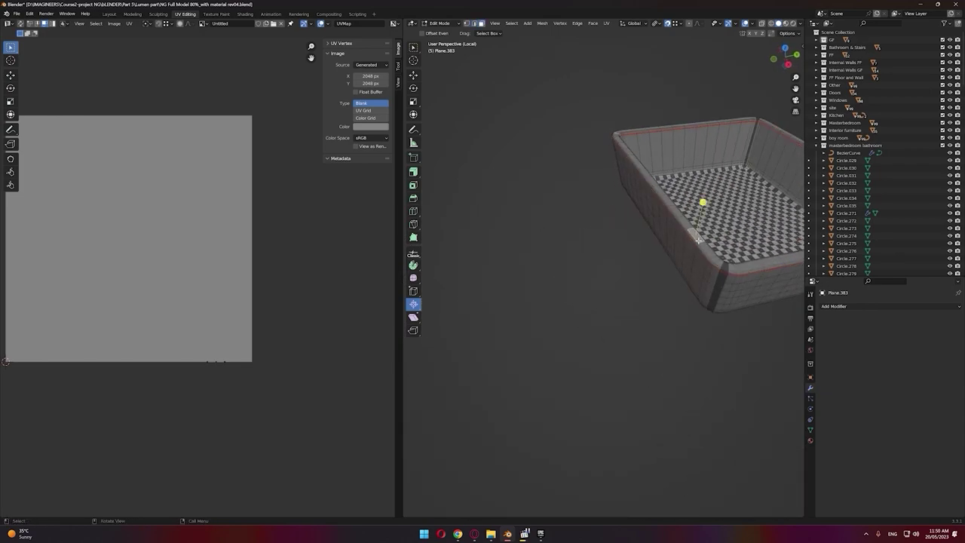
pyautogui.press('l')
pyautogui.press('u')
pyautogui.click(699, 243)
pyautogui.scroll(-2, 242, 269)
pyautogui.scroll(4, 644, 196)
# Step: Mark a short seam across the soap dish's rim in the middle of one side, selecting its edges in wireframe
pyautogui.keyDown('shift'); pyautogui.moveTo(644, 196); pyautogui.dragTo(572, 171, button='middle'); pyautogui.keyUp('shift')
pyautogui.press('2')
pyautogui.click(573, 169)
pyautogui.press('KP_Decimal')
pyautogui.hotkey('shift', 'z')
pyautogui.moveTo(574, 214); pyautogui.dragTo(636, 320)
pyautogui.rightClick(611, 288)
pyautogui.click(610, 288)
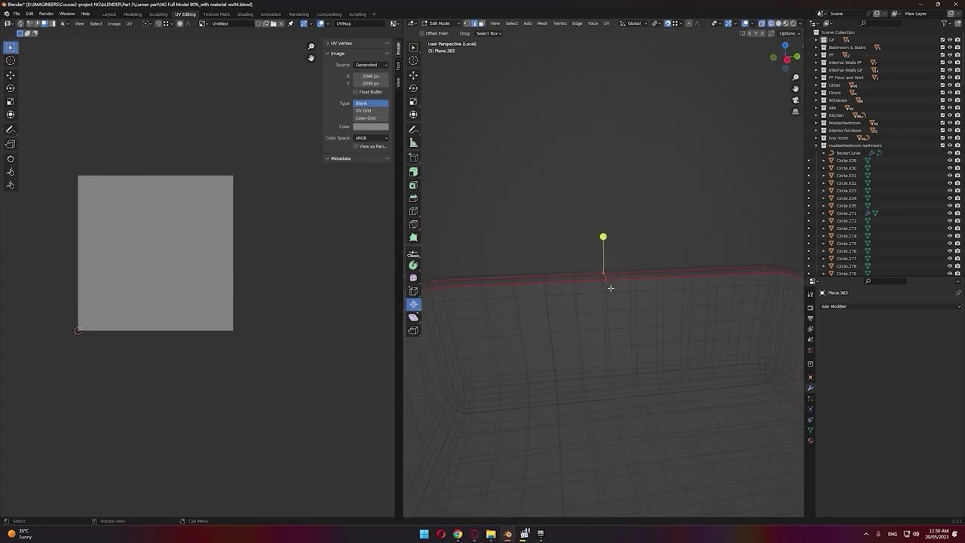
pyautogui.scroll(-8, 611, 288)
pyautogui.moveTo(611, 288); pyautogui.dragTo(593, 319, button='middle')
# Step: Mark another short seam across the rim farther around the soap dish and return to face selection
pyautogui.scroll(5, 593, 319)
pyautogui.click(709, 282)
pyautogui.press('KP_Decimal')
pyautogui.rightClick(667, 275)
pyautogui.click(667, 275)
pyautogui.press('3')
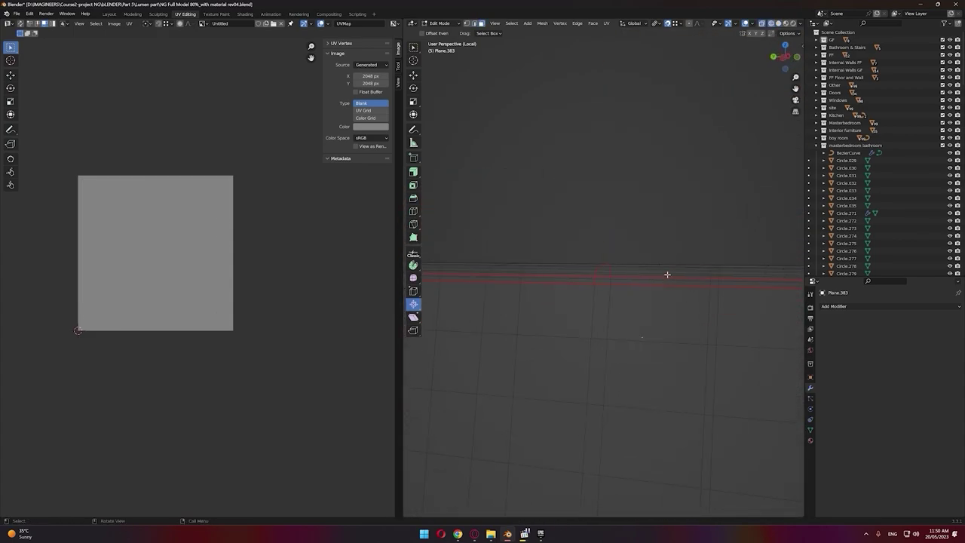
# Step: Select the soap dish's linked rim faces up to the seams and unwrap them into two UV strips
pyautogui.click(667, 274)
pyautogui.press('l')
pyautogui.press('l')
pyautogui.scroll(-8, 580, 269)
pyautogui.moveTo(580, 269); pyautogui.dragTo(581, 317, button='middle')
pyautogui.scroll(-3, 604, 300)
pyautogui.press('u')
pyautogui.click(609, 292)
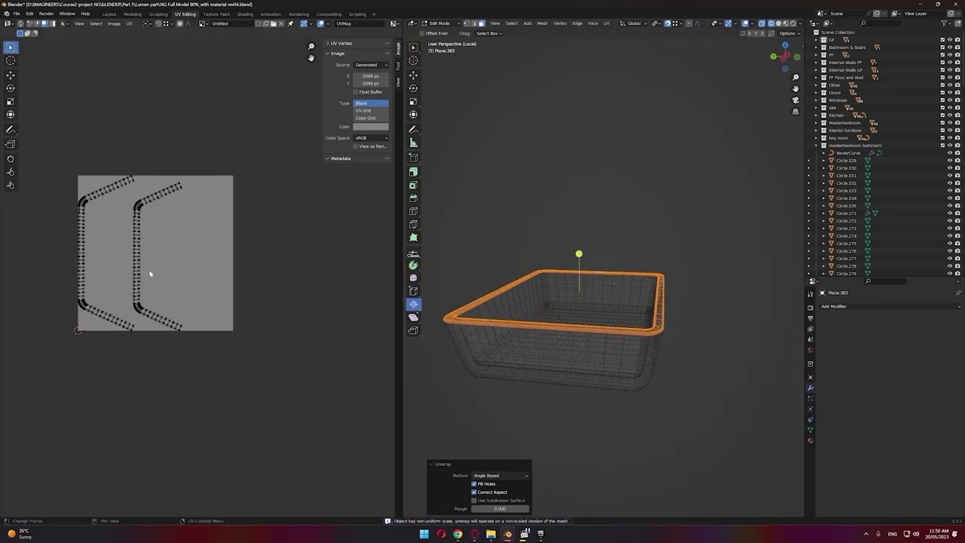
# Step: Enlarge the UV editor and auto-align the edges of a middle quad in the right-hand rim strip
pyautogui.hotkey('ctrl', 'space')
pyautogui.scroll(5, 360, 229)
pyautogui.rightClick(347, 305)
pyautogui.rightClick(363, 208)
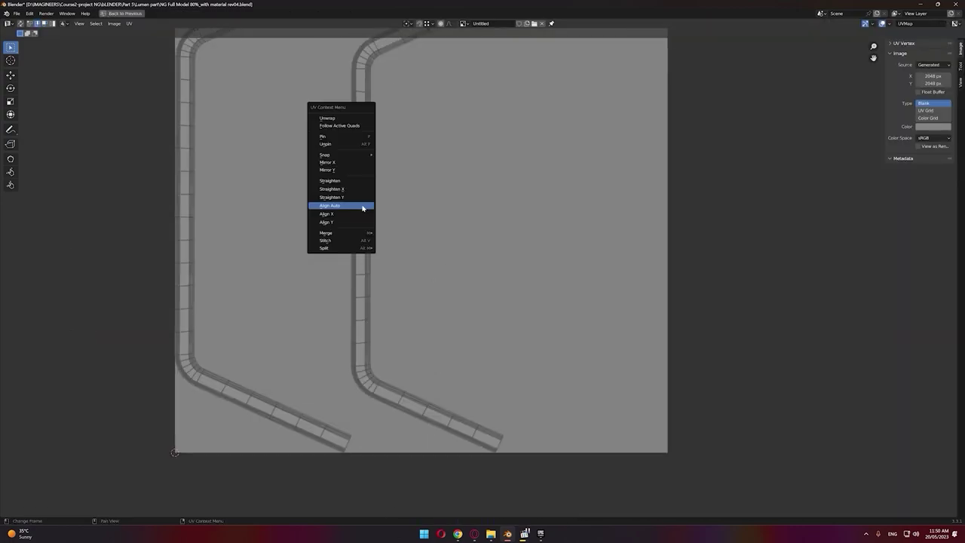
pyautogui.click(363, 208)
pyautogui.press('KP_Decimal')
pyautogui.scroll(-14, 363, 208)
pyautogui.moveTo(448, 261); pyautogui.dragTo(437, 211, button='middle')
pyautogui.rightClick(487, 276)
pyautogui.click(487, 276)
pyautogui.click(473, 227)
pyautogui.rightClick(455, 266)
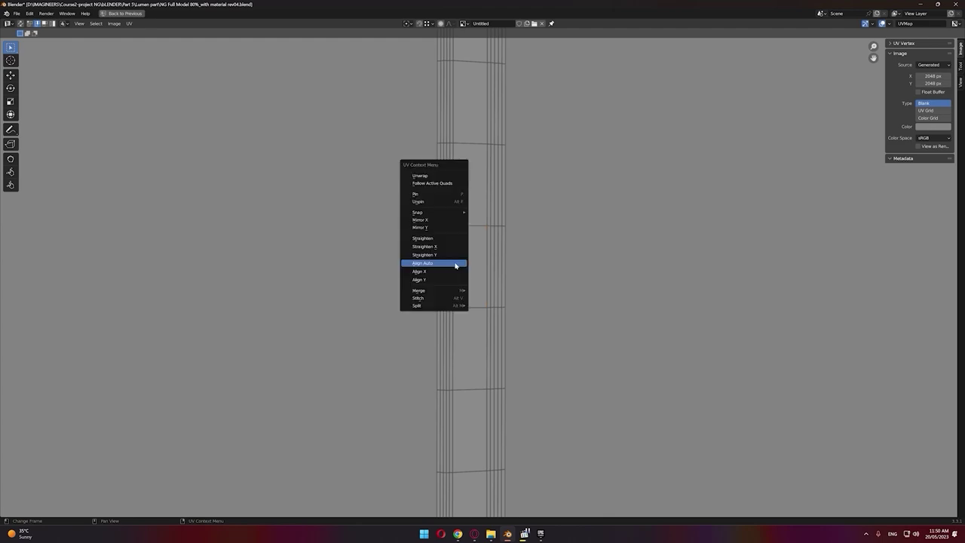
pyautogui.click(456, 266)
# Step: Straighten the right-hand rim strip with Follow Active Quads and scale it by about 0.77
pyautogui.press('3')
pyautogui.click(475, 255)
pyautogui.press('l')
pyautogui.rightClick(475, 254)
pyautogui.click(457, 173)
pyautogui.scroll(-14, 490, 263)
pyautogui.press('s')
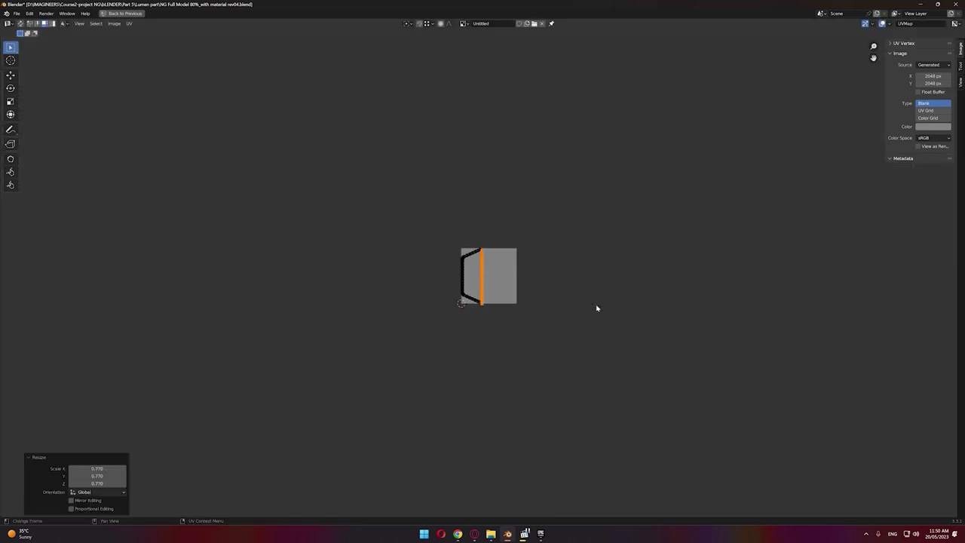
# Step: Auto-align the edges of a middle quad in the left-hand rim strip
pyautogui.scroll(10, 449, 274)
pyautogui.rightClick(476, 367)
pyautogui.click(476, 366)
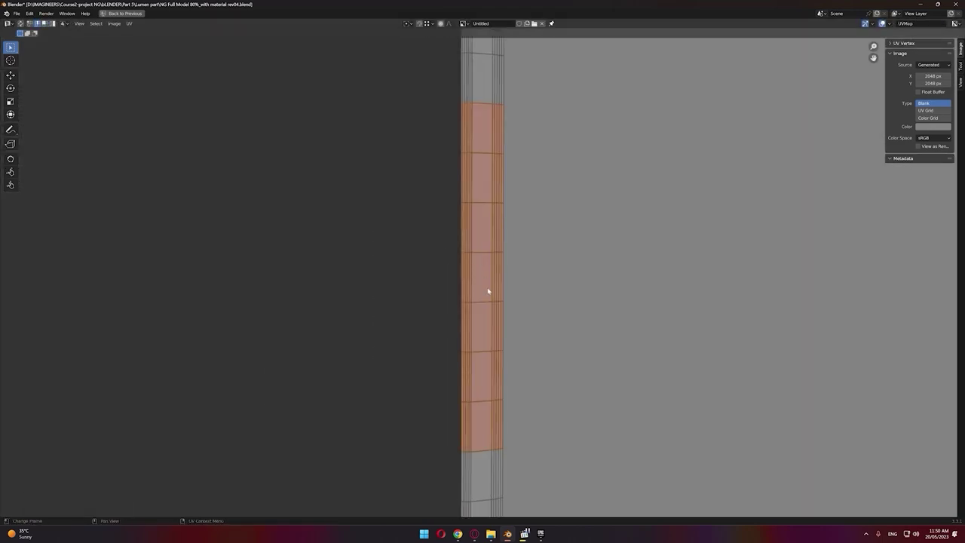
pyautogui.rightClick(481, 302)
pyautogui.click(481, 301)
pyautogui.rightClick(492, 267)
pyautogui.click(492, 267)
# Step: Straighten the left-hand rim strip with Follow Active Quads and scale it by about 0.69
pyautogui.press('l')
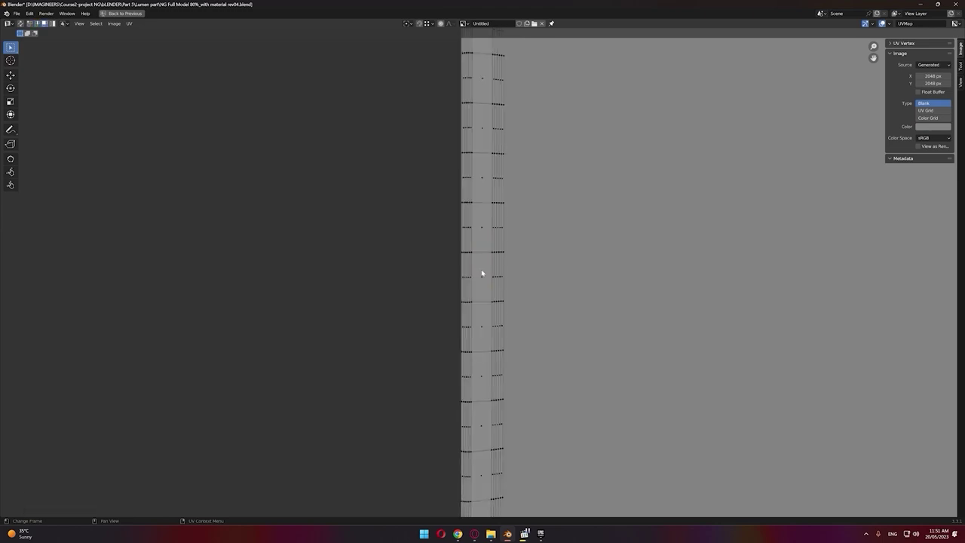
pyautogui.rightClick(482, 269)
pyautogui.click(464, 192)
pyautogui.scroll(-10, 501, 277)
pyautogui.press('s')
pyautogui.click(662, 311)
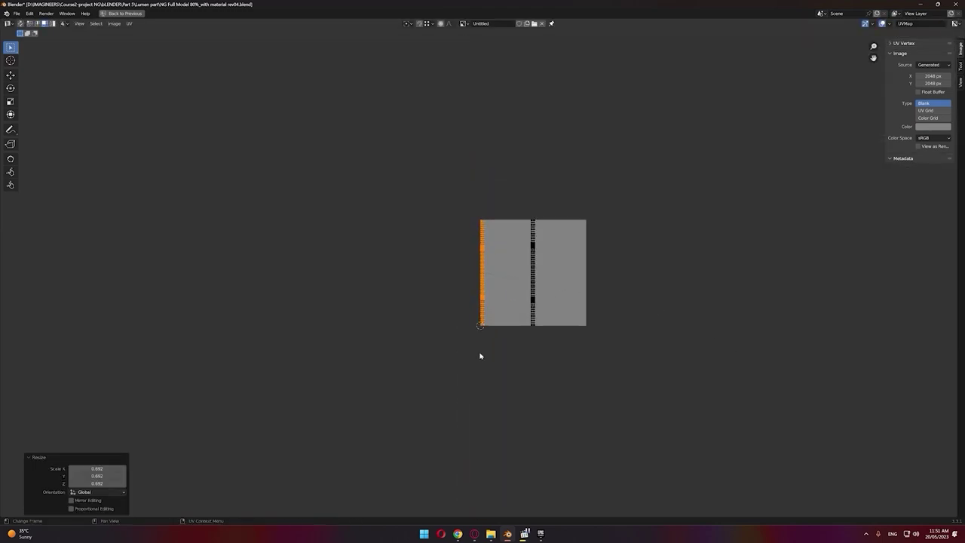
# Step: Move the other rim strip beside the first one, scale it down slightly, and select a face on the dish's inner wall
pyautogui.moveTo(564, 174); pyautogui.dragTo(518, 361)
pyautogui.click(515, 394)
pyautogui.scroll(5, 514, 398)
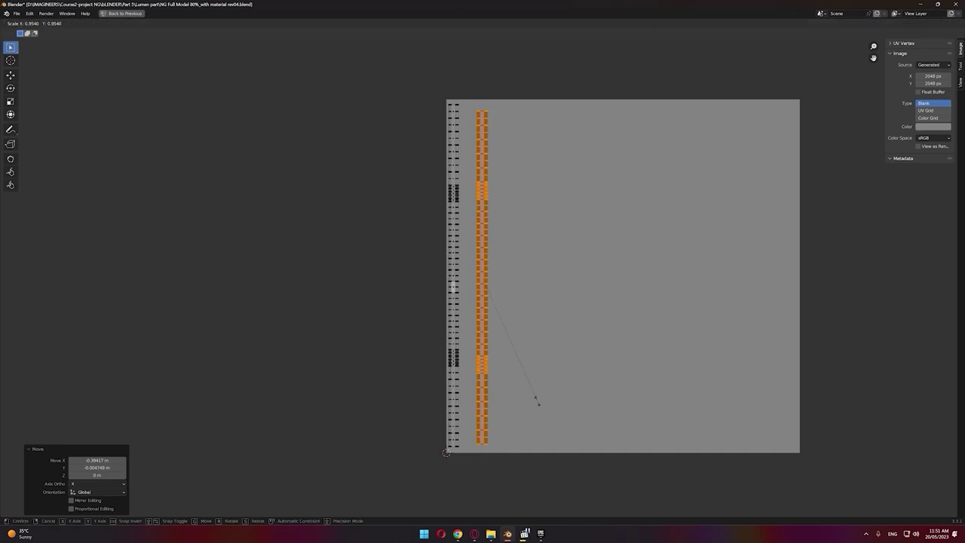
pyautogui.click(538, 401)
pyautogui.hotkey('ctrl', 'space')
pyautogui.click(683, 254)
pyautogui.press('Tab')
pyautogui.scroll(3, 636, 327)
pyautogui.moveTo(713, 224); pyautogui.dragTo(635, 296, button='middle')
pyautogui.press('Tab')
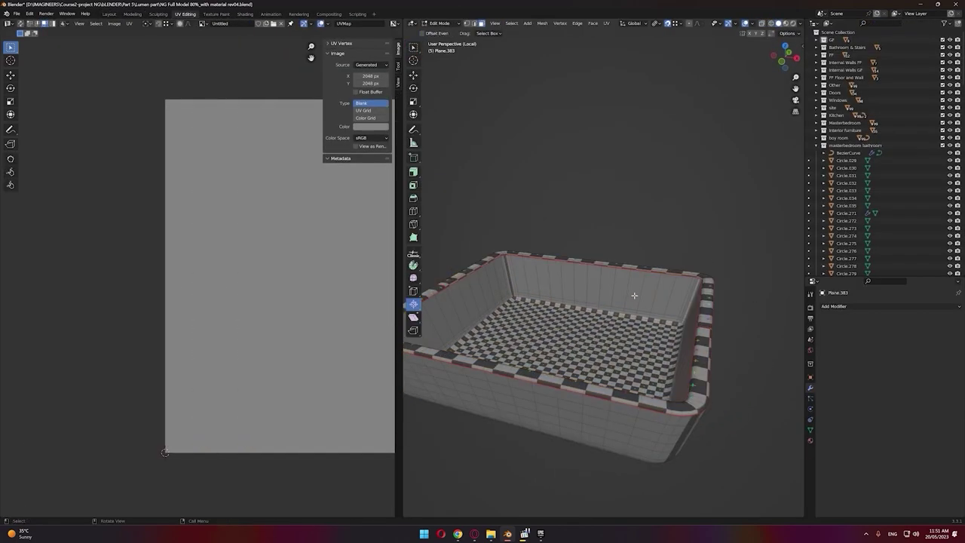
pyautogui.click(633, 293)
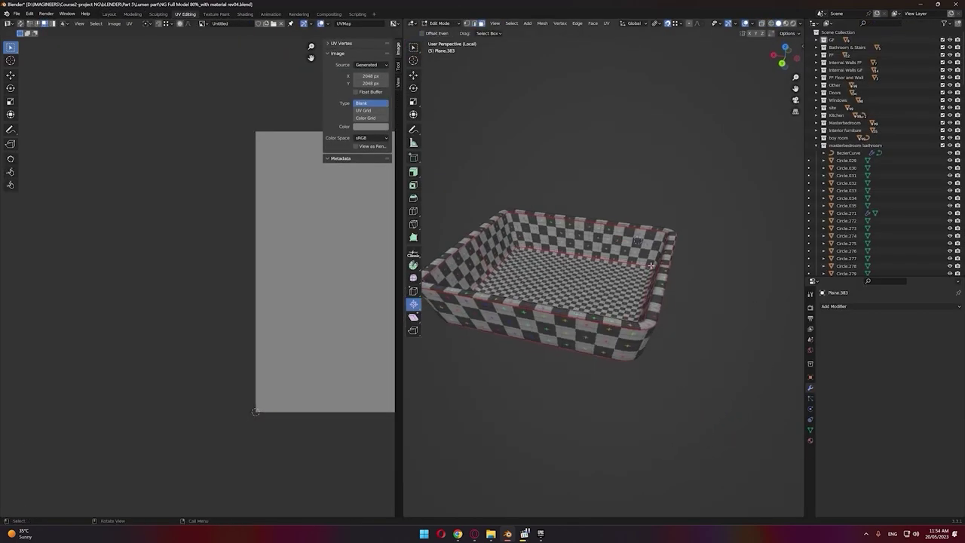
# Step: Leave the soap dish's isolated view, select the bar of soap and assign the checker material to it
pyautogui.press('KP_Divide')
pyautogui.press('Tab')
pyautogui.scroll(3, 715, 199)
pyautogui.moveTo(715, 199); pyautogui.dragTo(649, 290, button='middle')
pyautogui.click(634, 273)
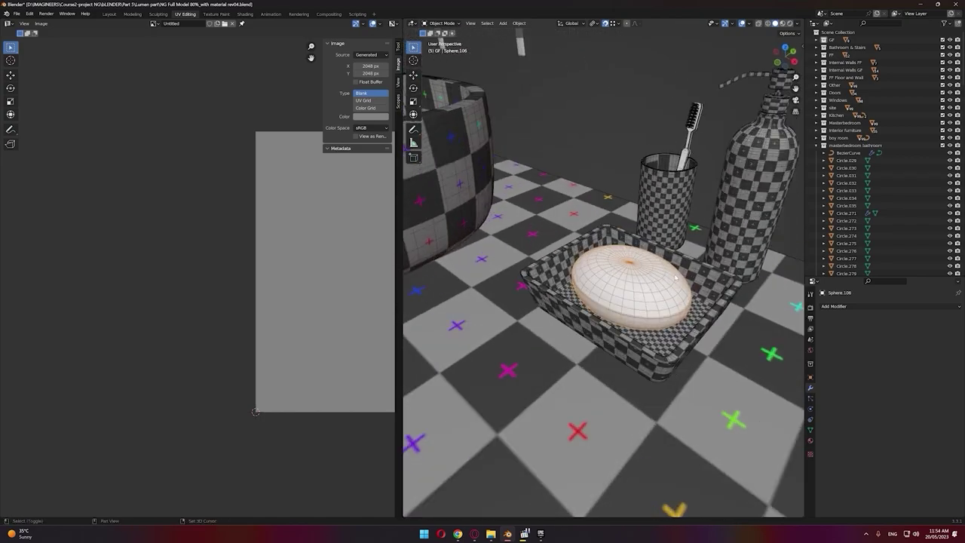
pyautogui.scroll(2, 645, 295)
pyautogui.press('KP_Divide')
pyautogui.click(245, 13)
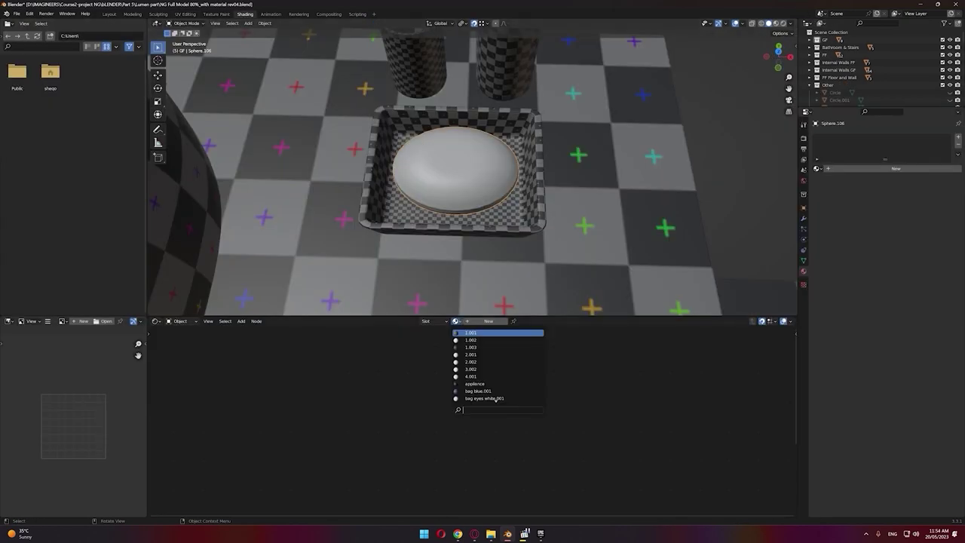
pyautogui.press('Return')
# Step: Isolate the soap for mesh editing and mark a seam along the edge loop dividing it into two halves
pyautogui.moveTo(468, 189); pyautogui.dragTo(498, 204, button='middle')
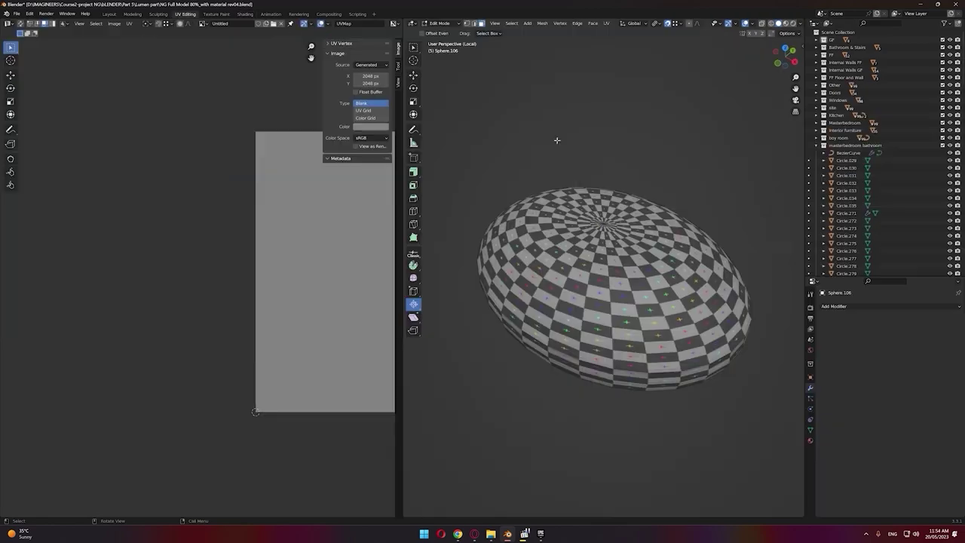
pyautogui.moveTo(648, 143); pyautogui.dragTo(646, 202, button='middle')
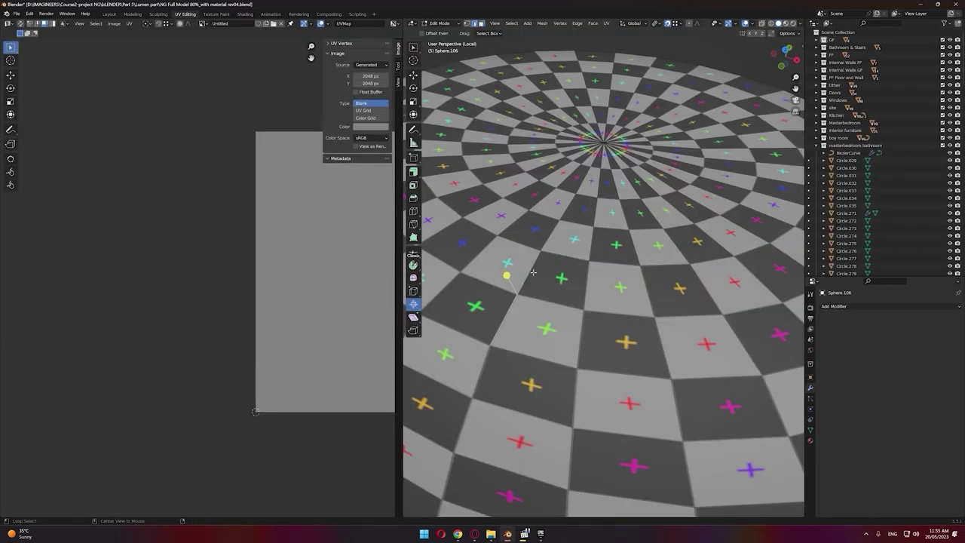
pyautogui.moveTo(642, 105); pyautogui.dragTo(648, 130, button='middle')
pyautogui.rightClick(616, 132)
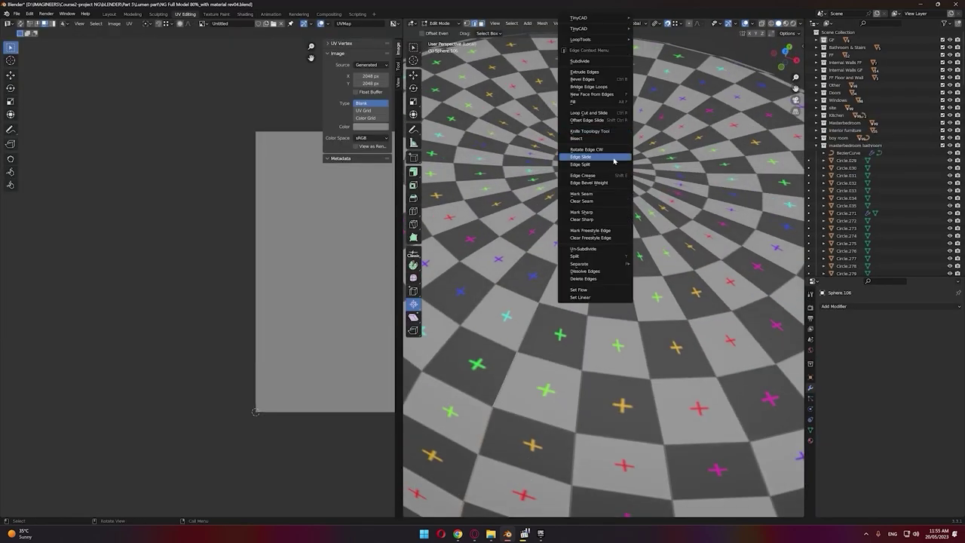
pyautogui.click(600, 193)
# Step: Unwrap all of the soap's faces
pyautogui.scroll(-3, 602, 197)
pyautogui.press('a')
pyautogui.press('u')
pyautogui.click(609, 209)
pyautogui.scroll(-2, 287, 312)
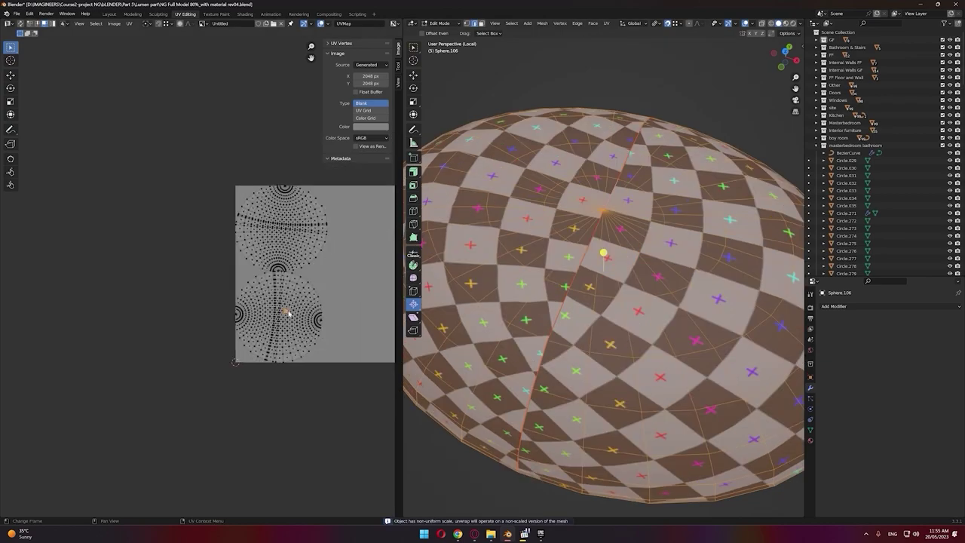
# Step: Move both of the soap's round UV islands outside the texture square
pyautogui.press('l')
pyautogui.press('g')
pyautogui.click(199, 305)
pyautogui.click(291, 225)
pyautogui.press('l')
pyautogui.press('g')
pyautogui.click(191, 220)
# Step: Move the lower round UV island back inside the texture square
pyautogui.click(205, 298)
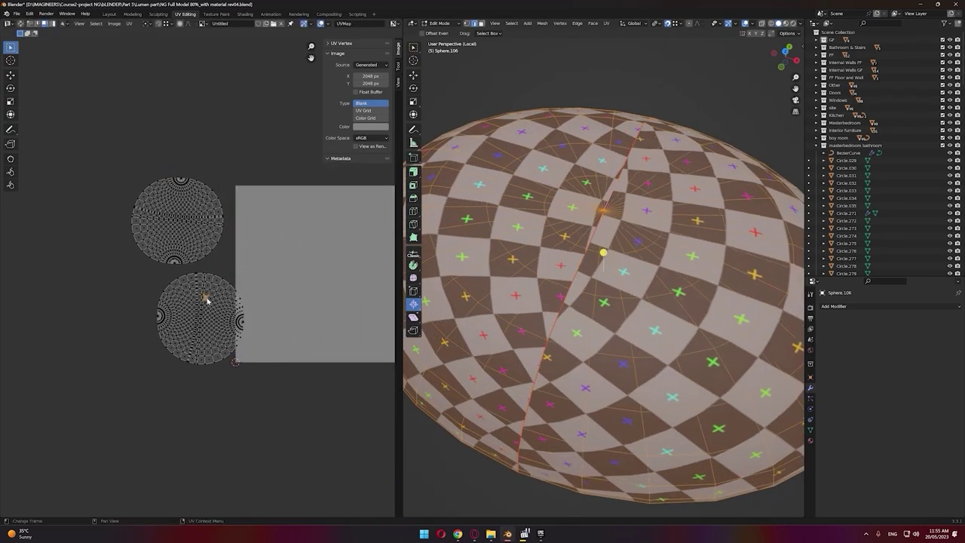
pyautogui.press('l')
pyautogui.press('g')
pyautogui.click(288, 293)
# Step: Auto-align the edges of a central quad in the lower soap island and straighten the island with Follow Active Quads
pyautogui.scroll(4, 301, 300)
pyautogui.moveTo(312, 303); pyautogui.dragTo(162, 239, button='middle')
pyautogui.press('2')
pyautogui.click(252, 324)
pyautogui.rightClick(253, 325)
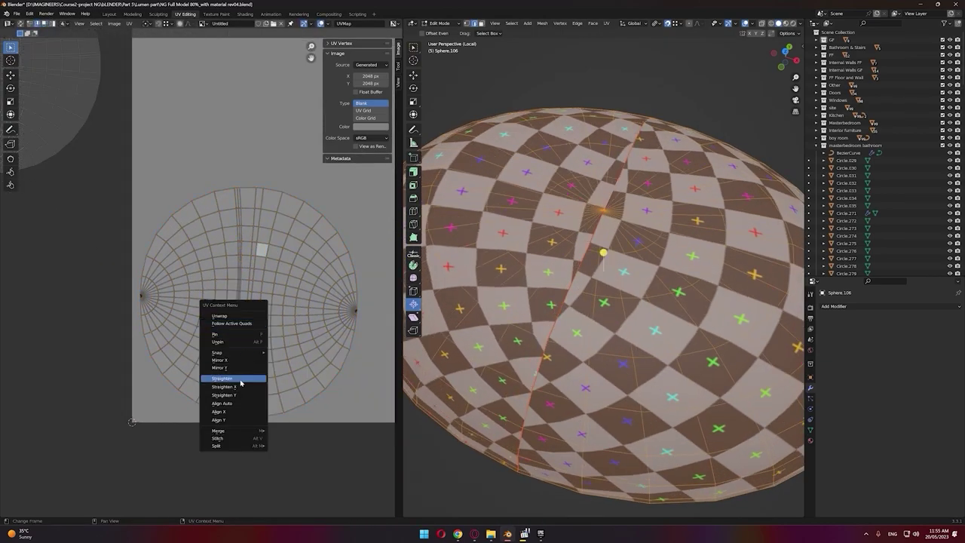
pyautogui.click(240, 402)
pyautogui.rightClick(254, 316)
pyautogui.click(252, 317)
pyautogui.press('a')
pyautogui.rightClick(249, 319)
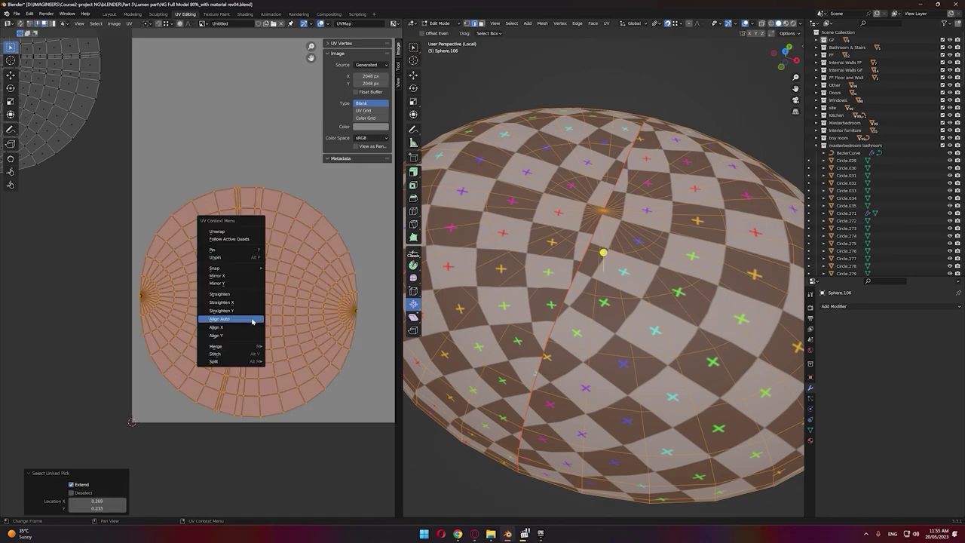
pyautogui.click(231, 233)
# Step: Auto-align a central quad's edges in the other soap island and straighten that island with Follow Active Quads
pyautogui.moveTo(204, 188); pyautogui.dragTo(347, 314, button='middle')
pyautogui.press('2')
pyautogui.click(154, 215)
pyautogui.rightClick(155, 217)
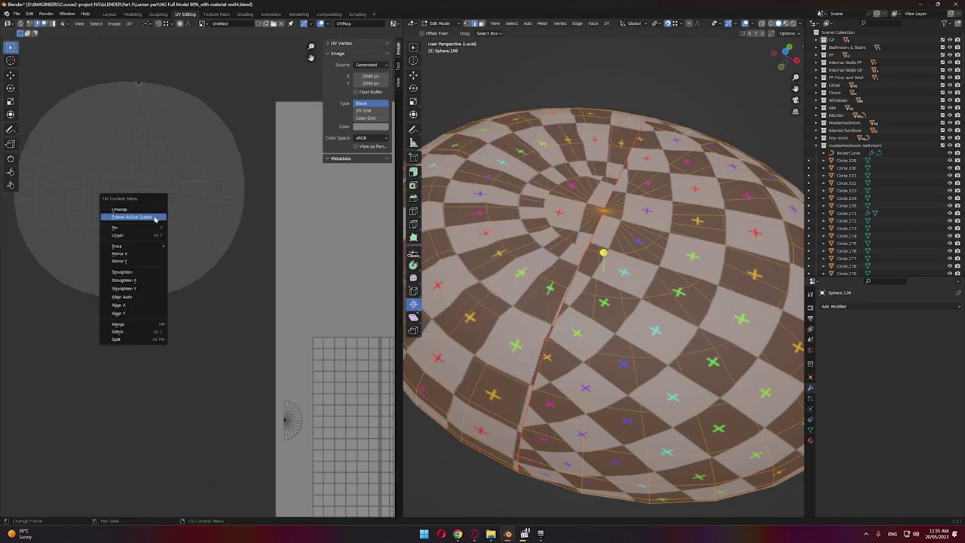
pyautogui.press('Escape')
pyautogui.rightClick(156, 218)
pyautogui.click(145, 290)
pyautogui.rightClick(147, 211)
pyautogui.press('Escape')
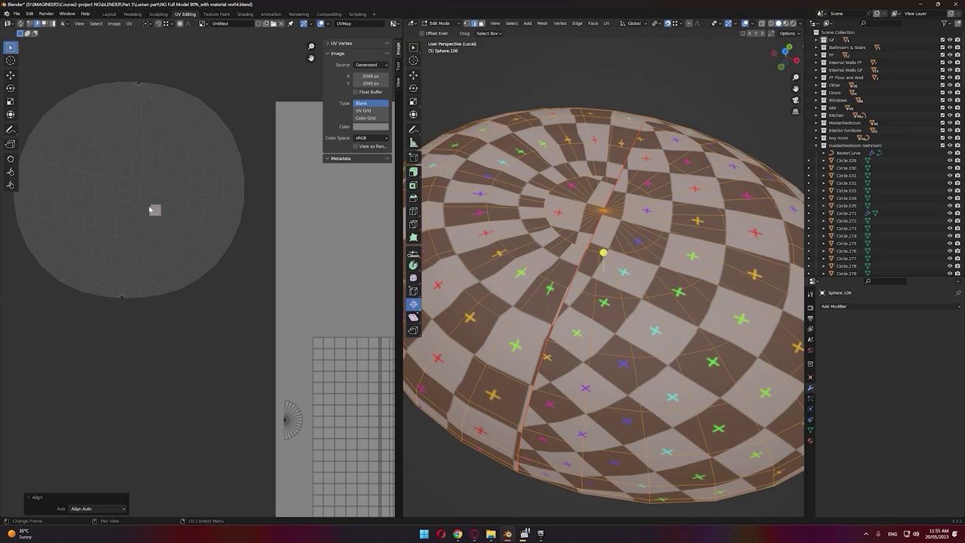
pyautogui.press('l')
pyautogui.rightClick(140, 210)
pyautogui.click(146, 133)
# Step: Move the second straightened soap island into the texture square, beside the first grid
pyautogui.scroll(-3, 227, 243)
pyautogui.press('g')
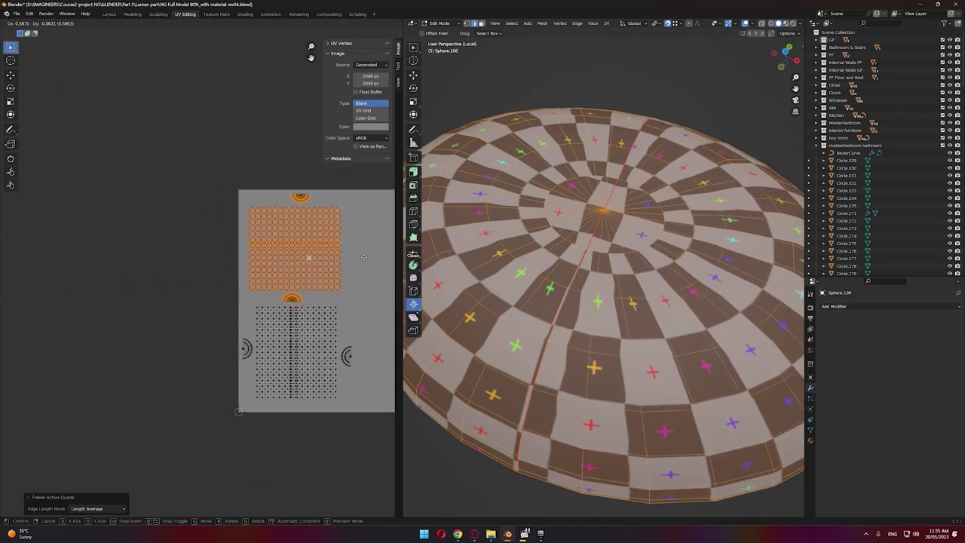
pyautogui.click(363, 260)
pyautogui.moveTo(364, 261); pyautogui.dragTo(240, 242, button='middle')
pyautogui.press('g')
pyautogui.click(376, 353)
# Step: Move one pole fan of the soap's UVs above the grids, rotate it about -88° and enlarge it
pyautogui.moveTo(262, 258); pyautogui.dragTo(306, 281)
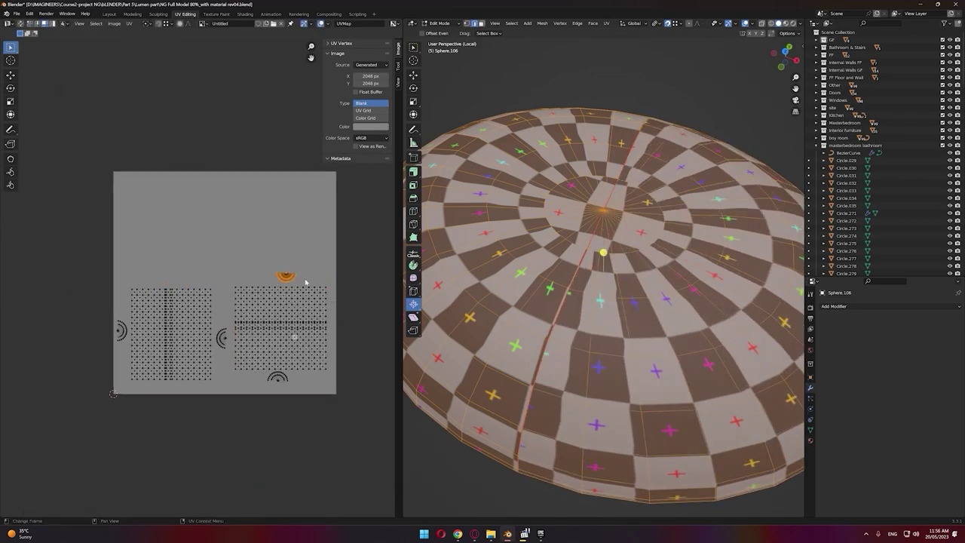
pyautogui.click(270, 240)
pyautogui.scroll(6, 270, 241)
pyautogui.scroll(-5, 272, 243)
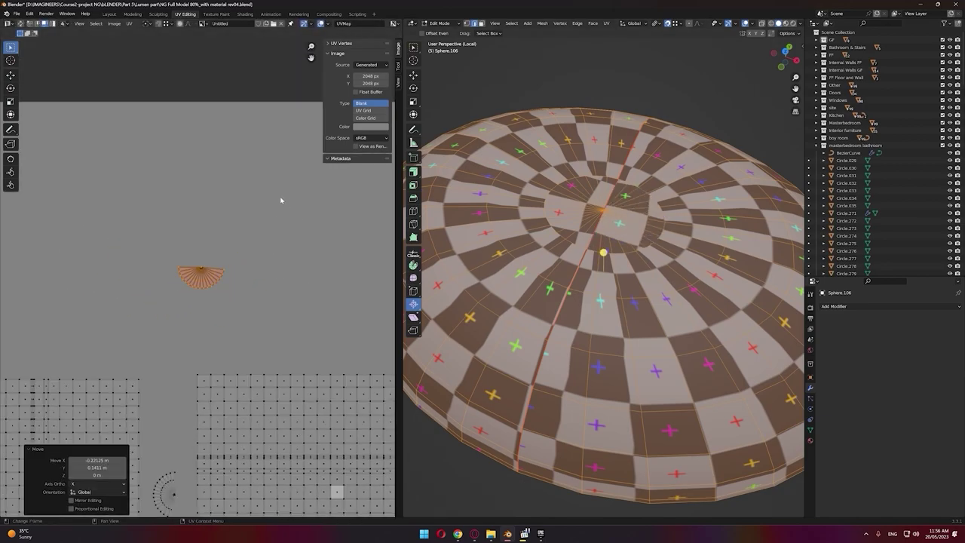
pyautogui.moveTo(268, 232); pyautogui.dragTo(113, 328)
pyautogui.click(213, 212)
pyautogui.press('s')
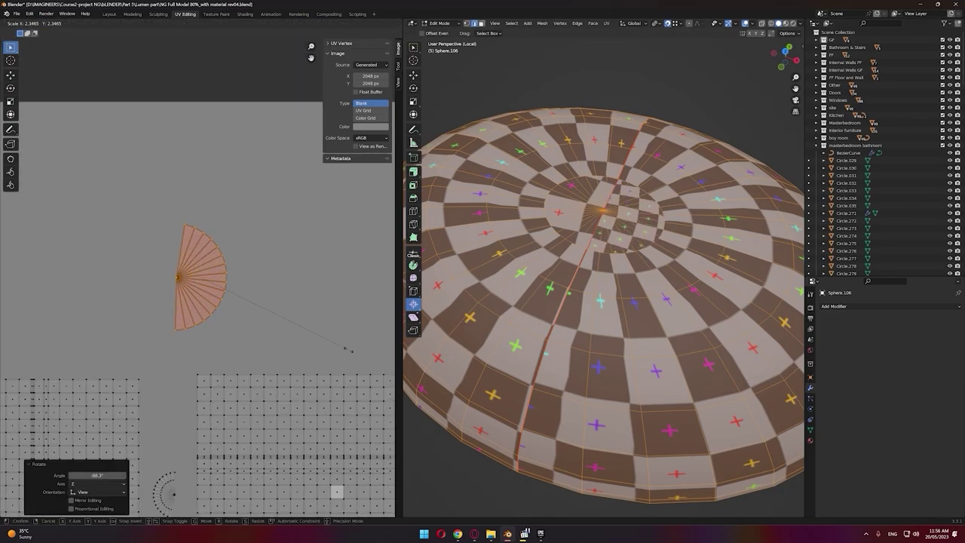
pyautogui.click(322, 314)
# Step: Move a second pole fan against the first, scale it by about 1.46, and check the pattern at the soap's poles
pyautogui.scroll(-4, 320, 315)
pyautogui.moveTo(181, 347); pyautogui.dragTo(194, 380)
pyautogui.press('g')
pyautogui.click(218, 300)
pyautogui.press('s')
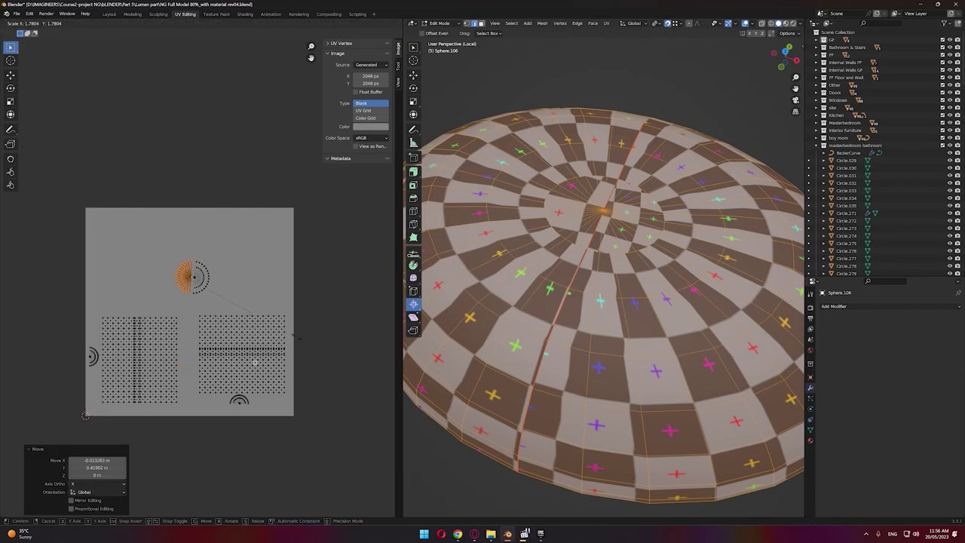
pyautogui.rightClick(240, 310)
pyautogui.moveTo(577, 366); pyautogui.dragTo(604, 235, button='middle')
pyautogui.press('s')
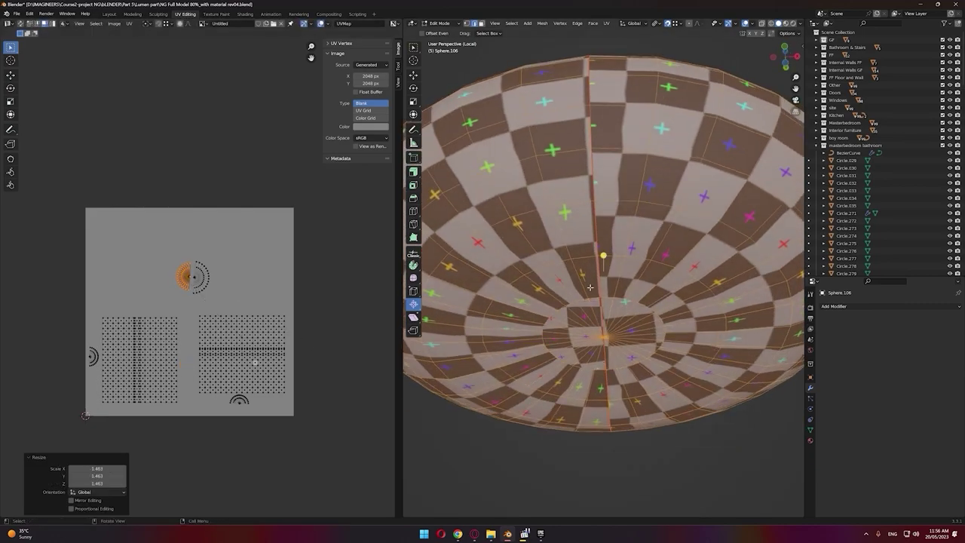
pyautogui.moveTo(590, 287); pyautogui.dragTo(502, 391, button='middle')
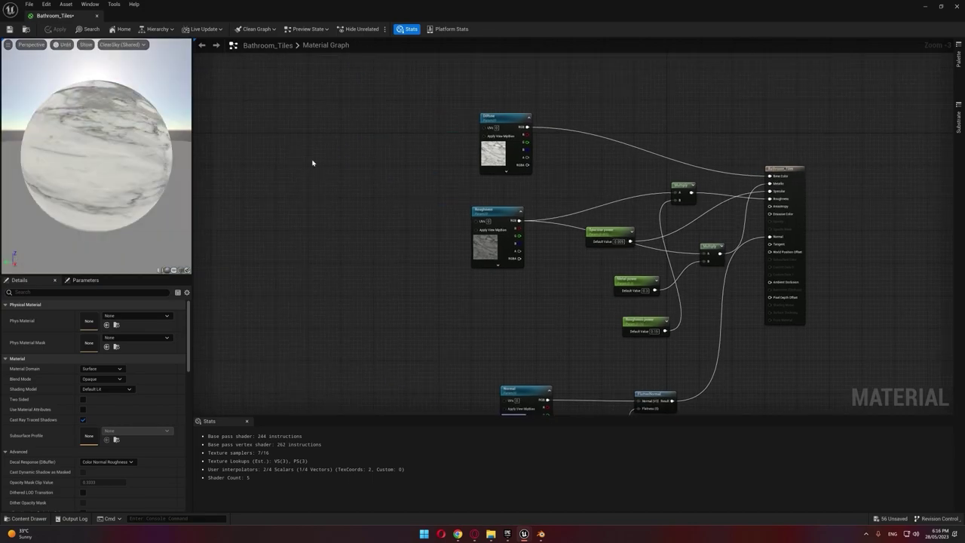
# Step: In Unreal Engine's Bathroom_Tiles material graph, add a texture coordinate node and a scalar parameter named U below it
pyautogui.press('u')
pyautogui.click(313, 163)
pyautogui.scroll(3, 313, 163)
pyautogui.click(360, 265)
pyautogui.press('s')
pyautogui.click(360, 265)
pyautogui.write('U')
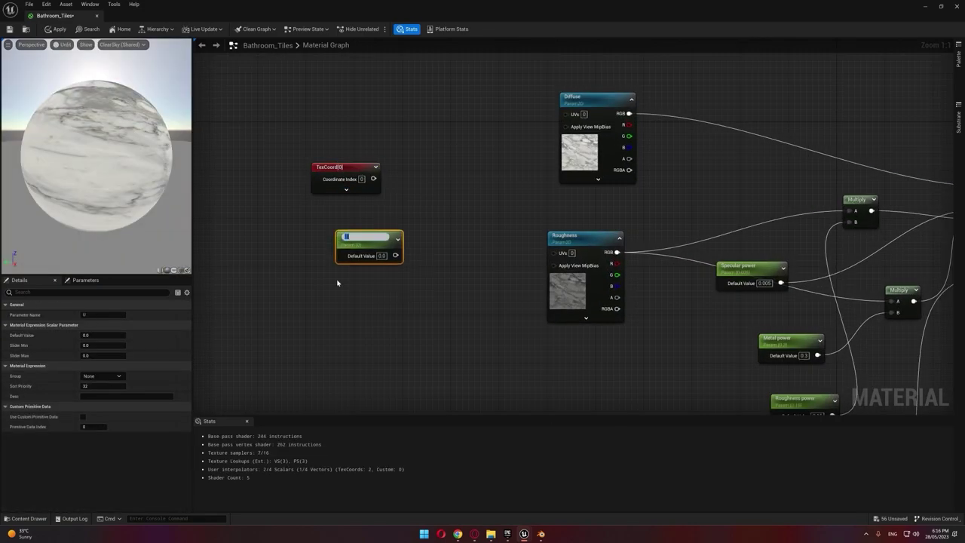
pyautogui.click(338, 284)
pyautogui.moveTo(365, 242); pyautogui.dragTo(360, 235)
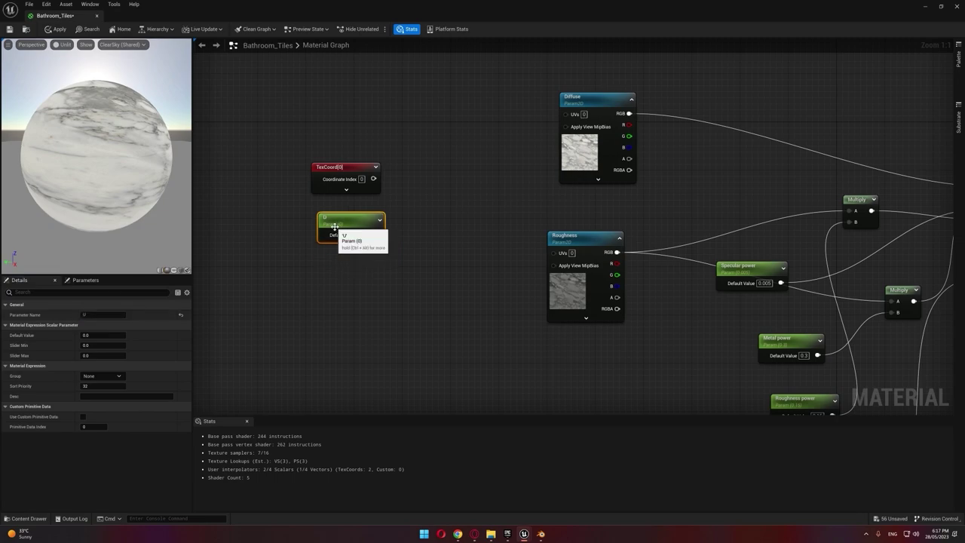
# Step: Add a second scalar parameter named V and rename the U parameter to H
pyautogui.click(375, 346)
pyautogui.click(345, 224)
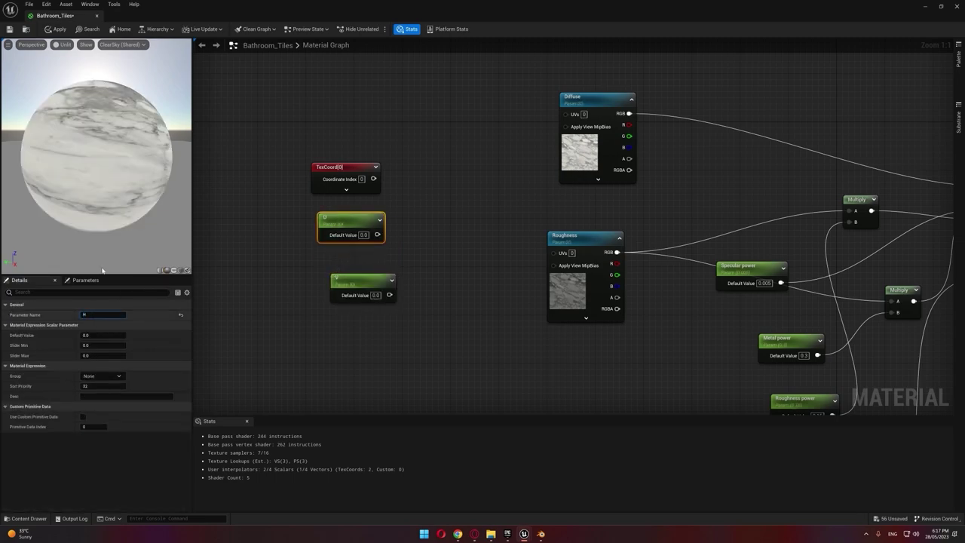
pyautogui.click(302, 245)
# Step: Combine the H and V parameters in an Add node and multiply the result with the texture coordinates
pyautogui.moveTo(350, 220); pyautogui.dragTo(423, 226)
pyautogui.write('add')
pyautogui.press('Return')
pyautogui.press('Delete')
pyautogui.press('a')
pyautogui.click(442, 227)
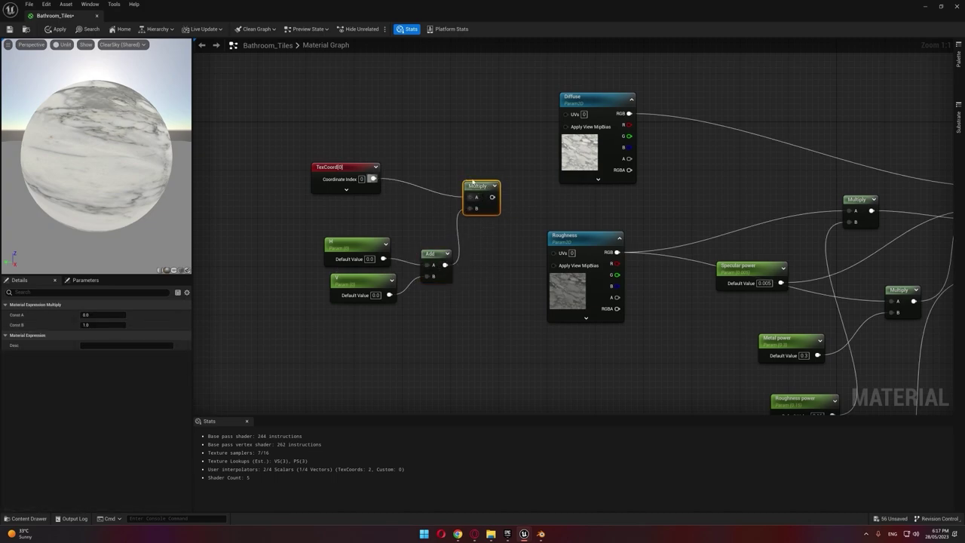
# Step: Connect the Multiply output to the UVs inputs of the texture samples and close the Bathroom_Tiles material
pyautogui.moveTo(492, 197); pyautogui.dragTo(566, 113)
pyautogui.click(546, 210)
pyautogui.scroll(-3, 545, 209)
pyautogui.moveTo(546, 209); pyautogui.dragTo(548, 106, button='right')
pyautogui.moveTo(510, 98); pyautogui.dragTo(579, 315)
pyautogui.click(97, 16)
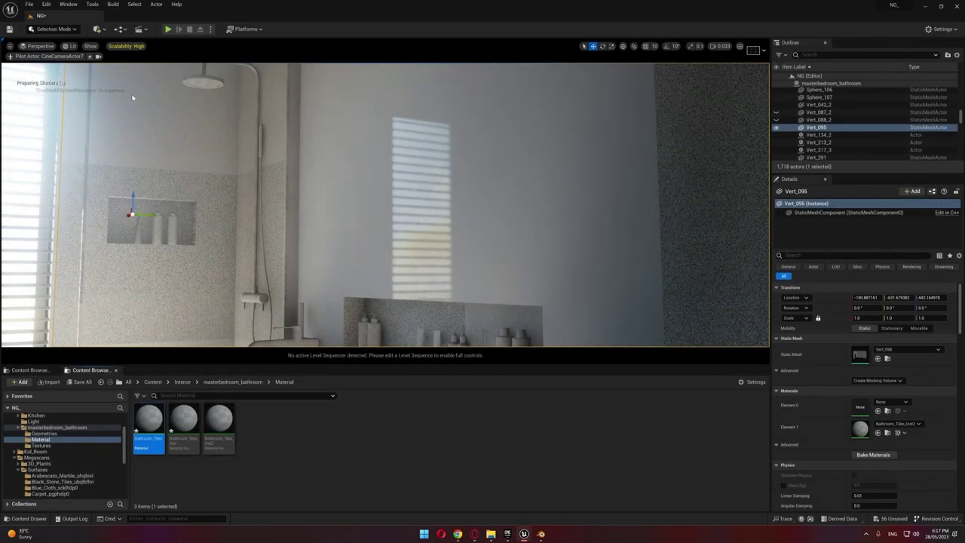
# Step: Edit the Bathroom_Tiles_Inst2 material instance, setting H and V to 1.0 and using the T_Black_Stone_Tiles textures
pyautogui.doubleClick(189, 437)
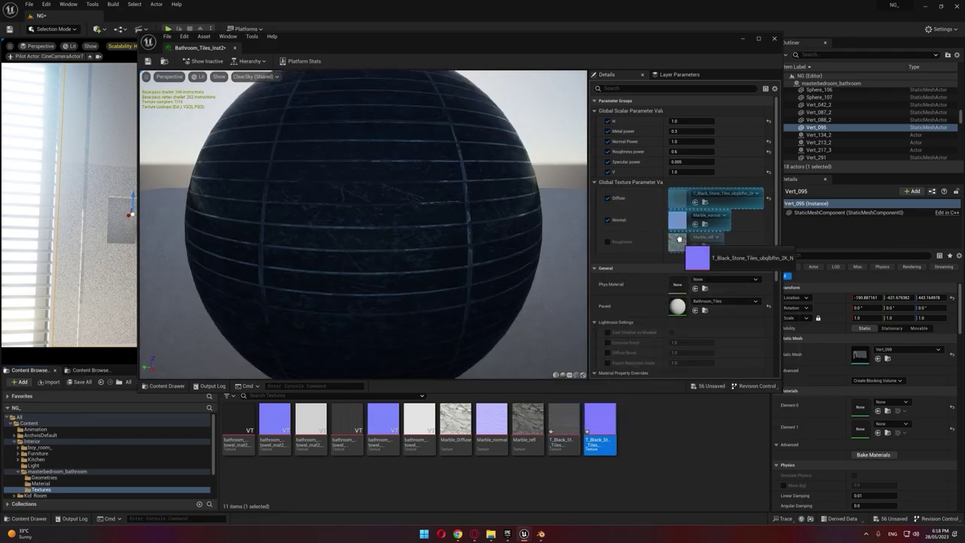
pyautogui.moveTo(384, 44); pyautogui.dragTo(340, 146)
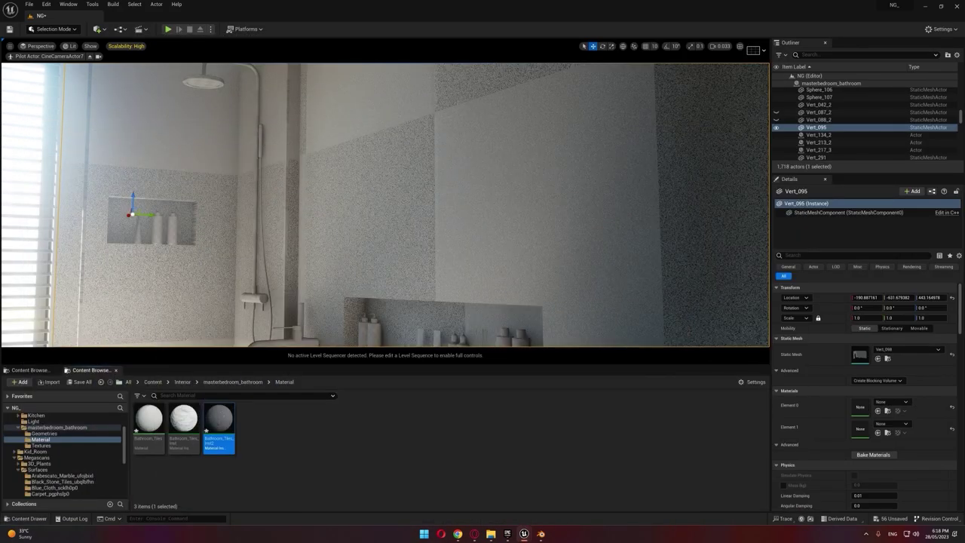
# Step: Assign Bathroom_Tiles_Inst2 to the wall mesh's Element 1, increase its V tiling, and assign Bathroom_Tiles_Inst to Element 0
pyautogui.click(878, 432)
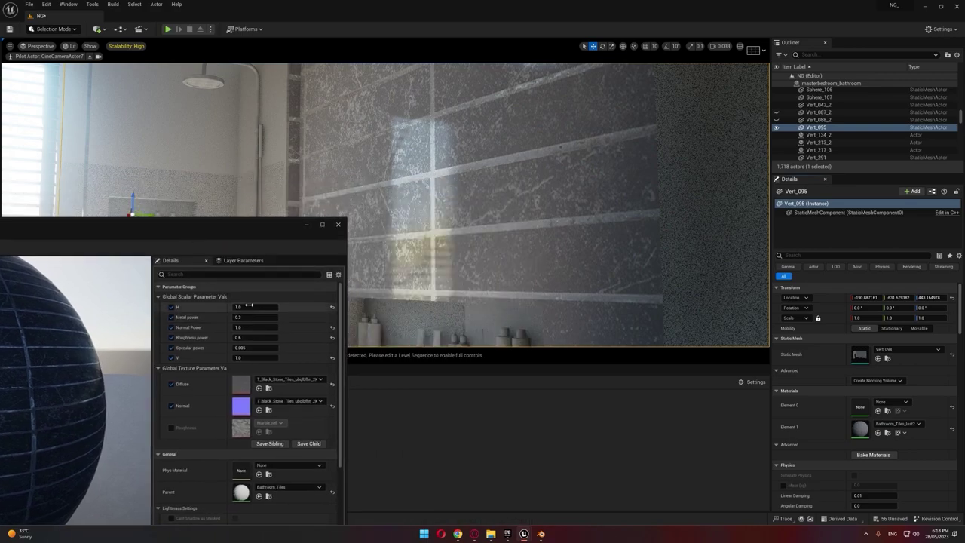
pyautogui.moveTo(255, 359); pyautogui.dragTo(270, 359)
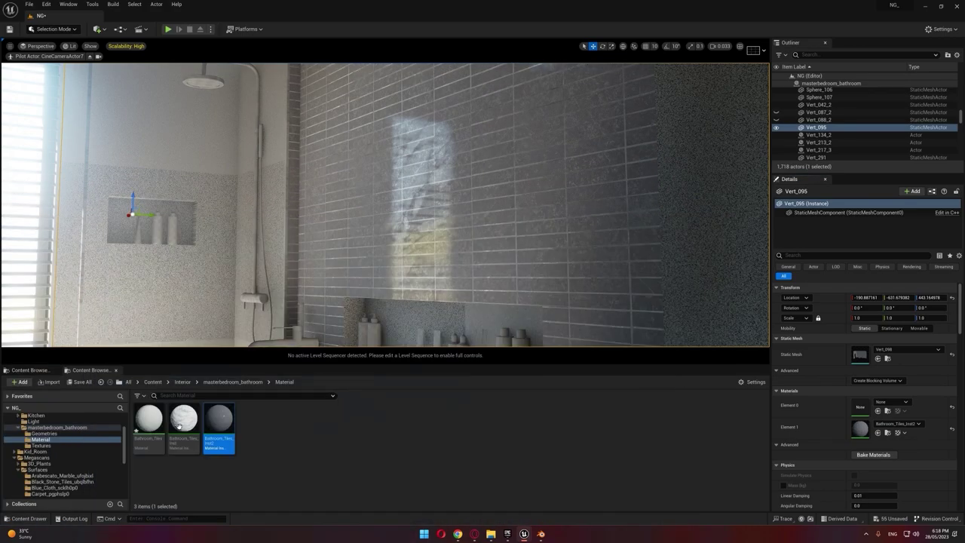
pyautogui.click(183, 419)
pyautogui.click(878, 411)
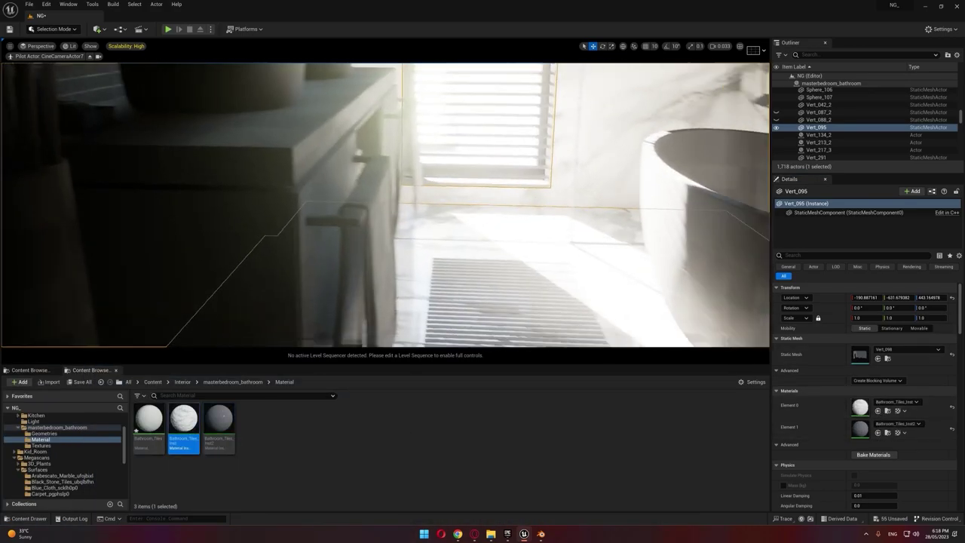
pyautogui.moveTo(384, 205); pyautogui.dragTo(75, 98, button='right')
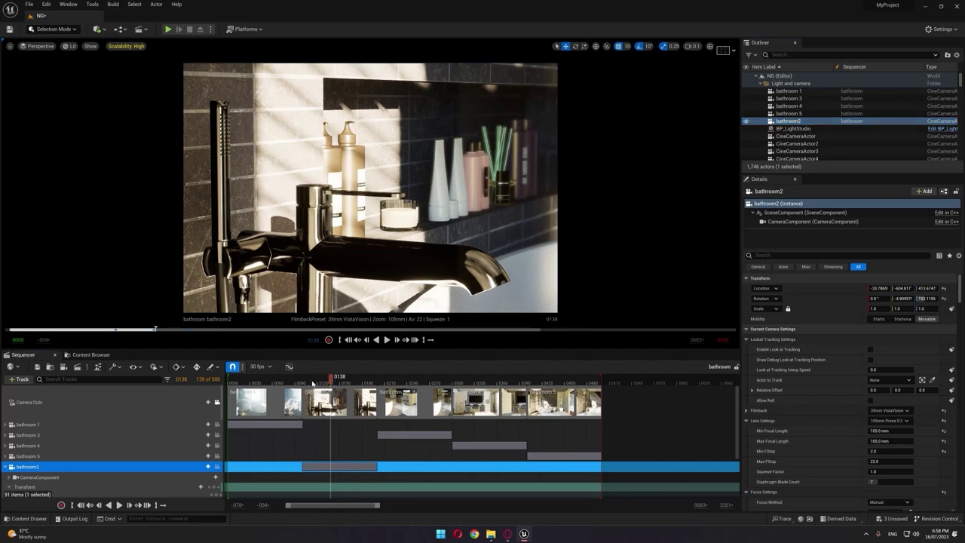
# Step: Scrub the bathroom sequence to frame 141 and filter the bathroom2 camera's properties for "lumen"
pyautogui.moveTo(313, 384); pyautogui.dragTo(503, 385)
pyautogui.moveTo(377, 384); pyautogui.dragTo(334, 384)
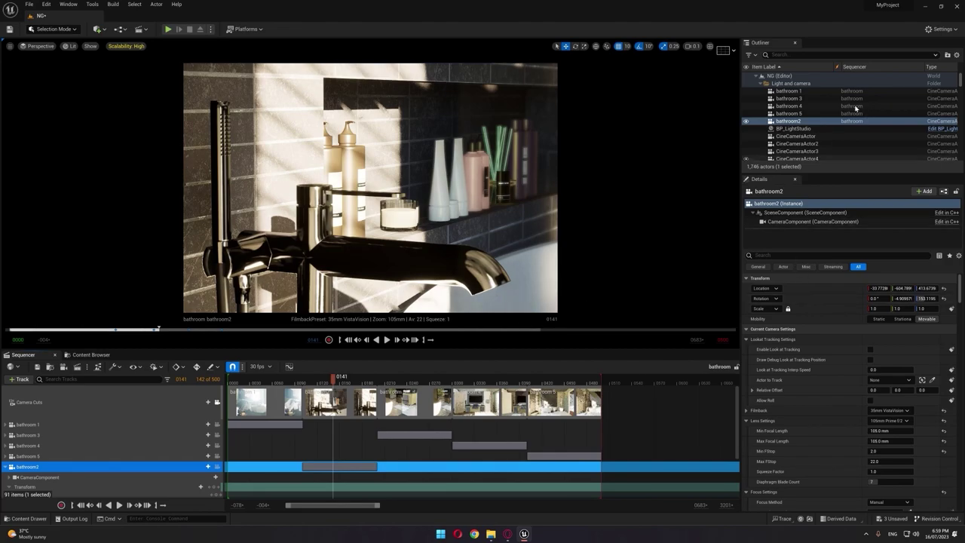
pyautogui.click(804, 123)
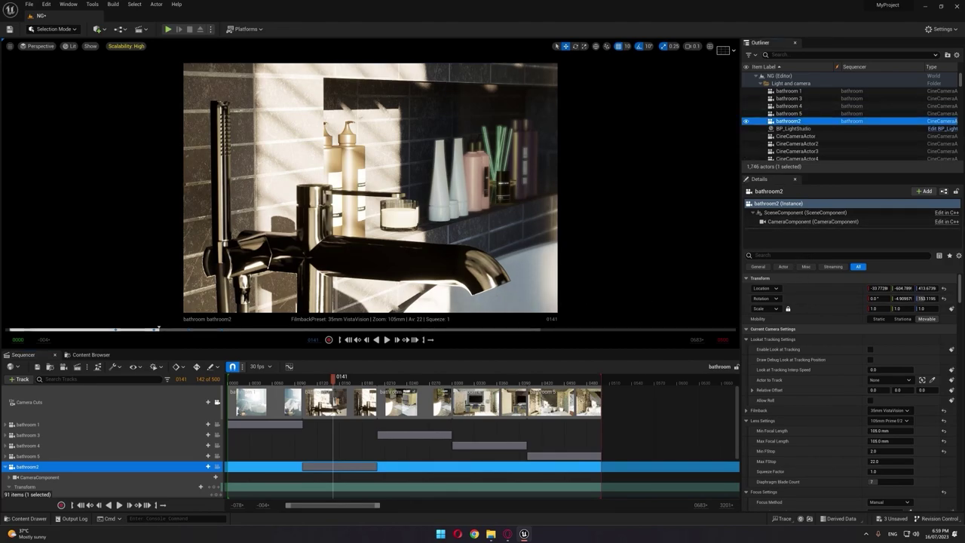
pyautogui.click(810, 256)
pyautogui.write('lumen')
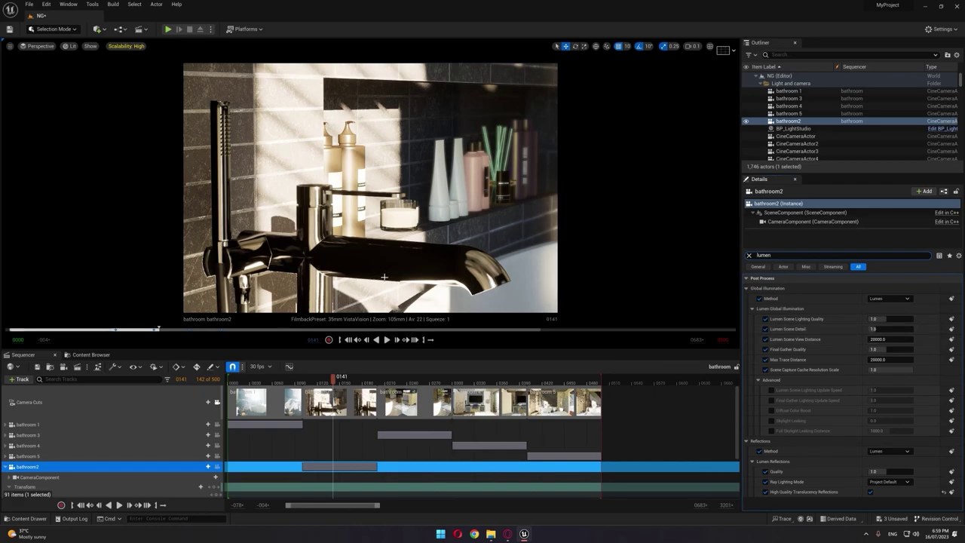
# Step: Pilot the bathroom2 camera around the faucet to examine its reflections, and restore the animated framing near frame 150
pyautogui.rightClick(429, 259)
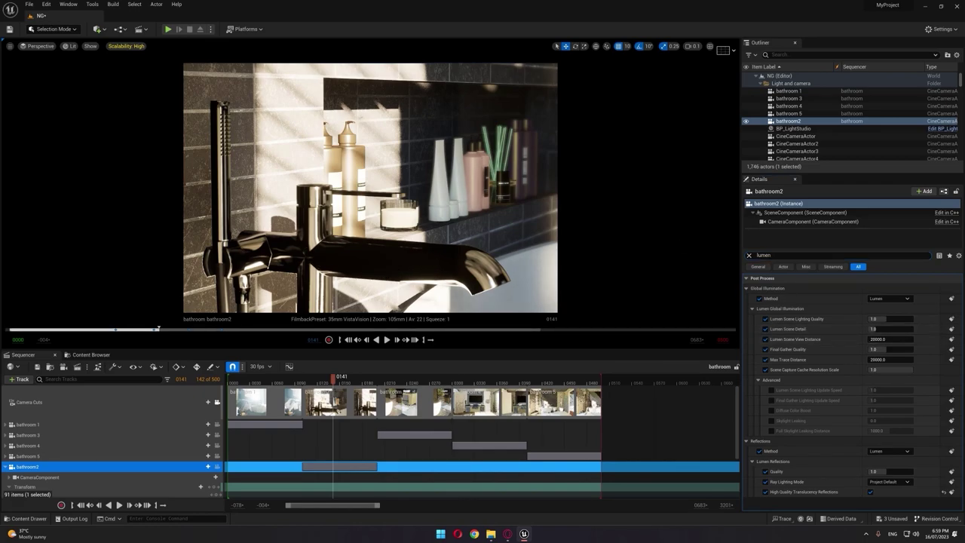
pyautogui.click(218, 466)
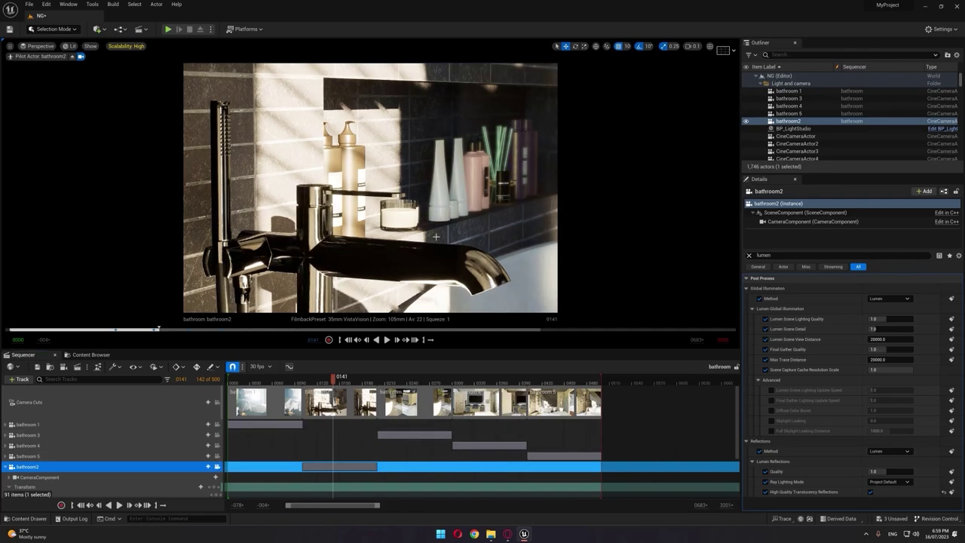
pyautogui.moveTo(433, 233); pyautogui.dragTo(333, 241, button='right')
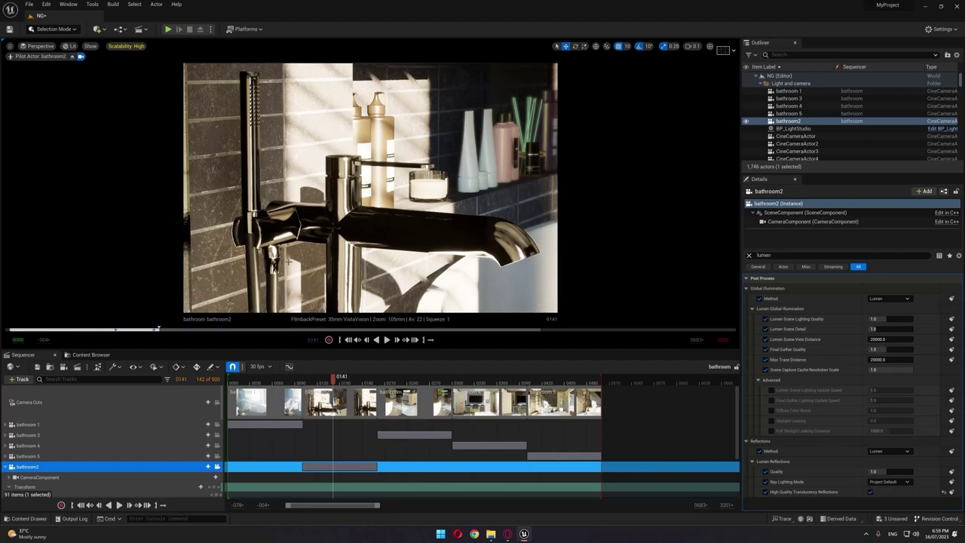
pyautogui.moveTo(380, 236); pyautogui.dragTo(266, 252, button='right')
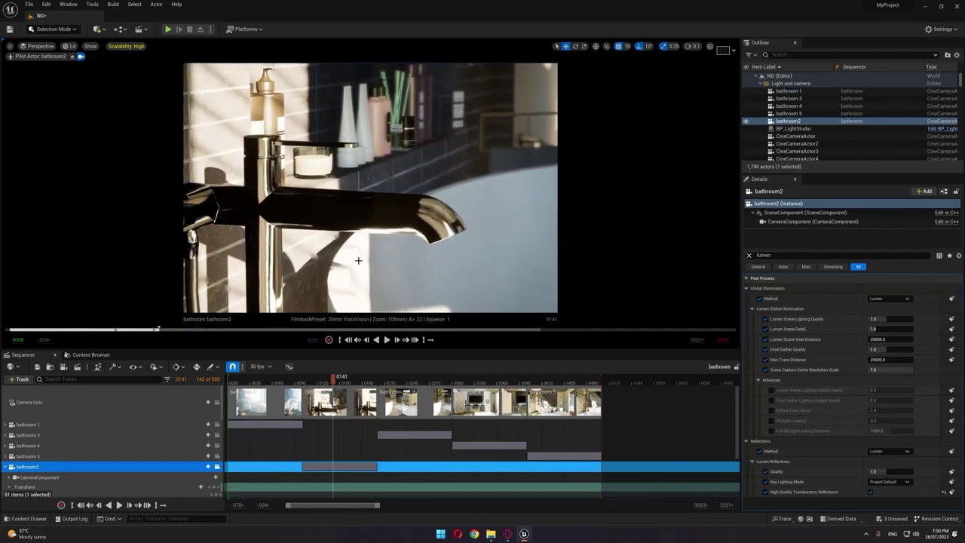
pyautogui.click(217, 466)
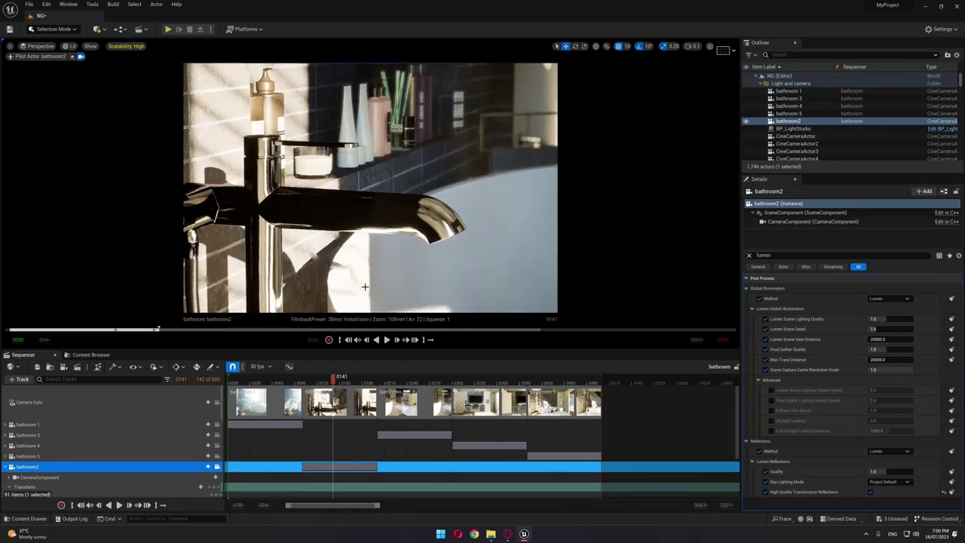
pyautogui.moveTo(336, 380); pyautogui.dragTo(341, 380)
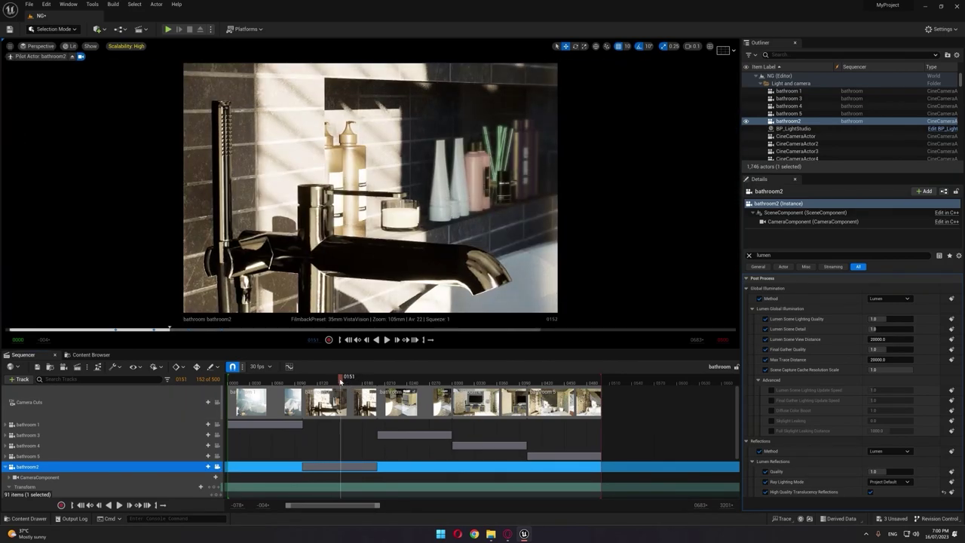
# Step: Switch the viewport to Path Tracing and filter the bathroom2 camera's properties for "path"
pyautogui.click(70, 46)
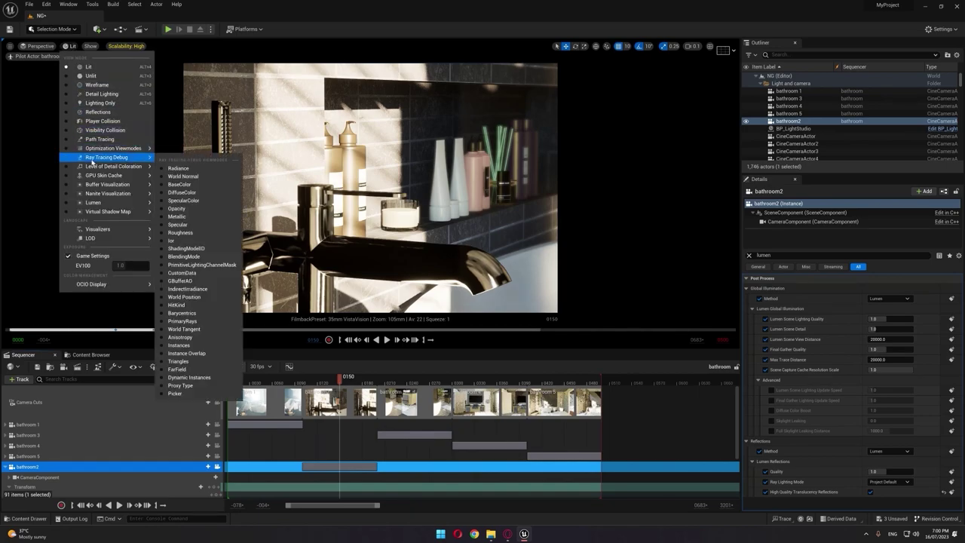
pyautogui.click(98, 144)
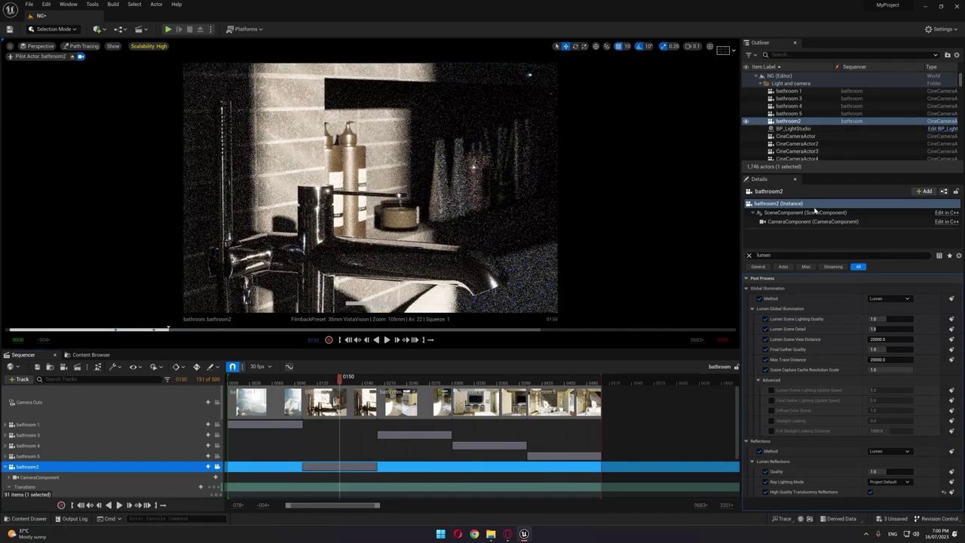
pyautogui.click(801, 254)
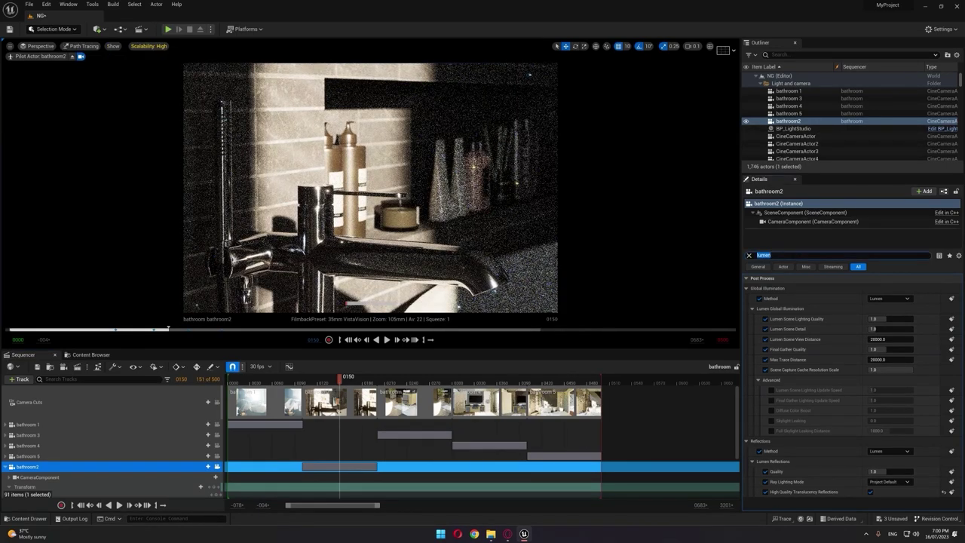
pyautogui.write('path')
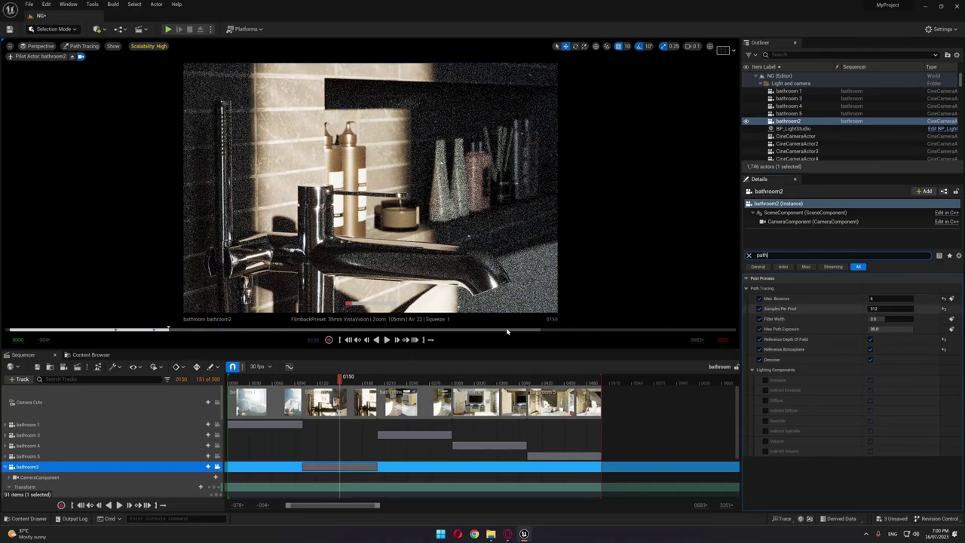
# Step: Set the bathroom2 camera's path tracing Samples Per Pixel to 64
pyautogui.click(879, 309)
pyautogui.write('64')
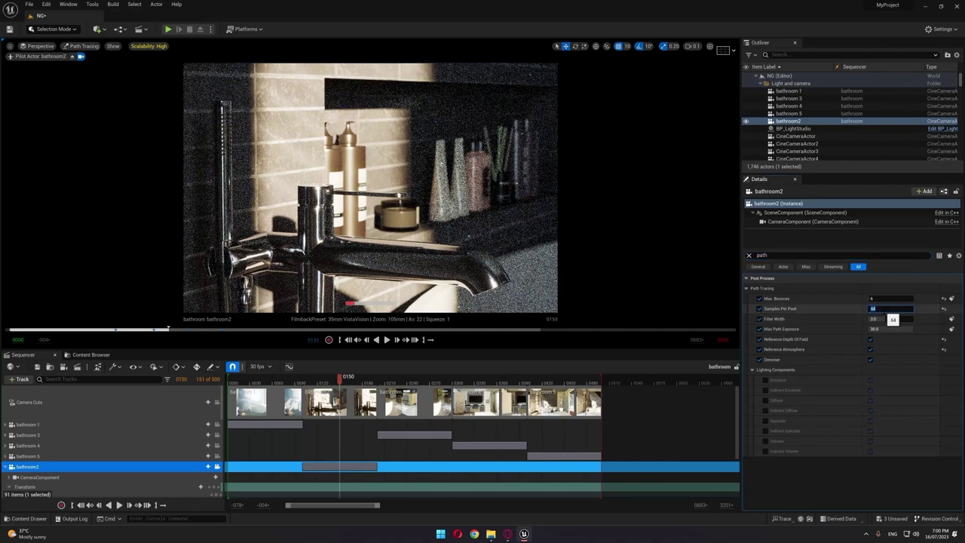
pyautogui.press('Return')
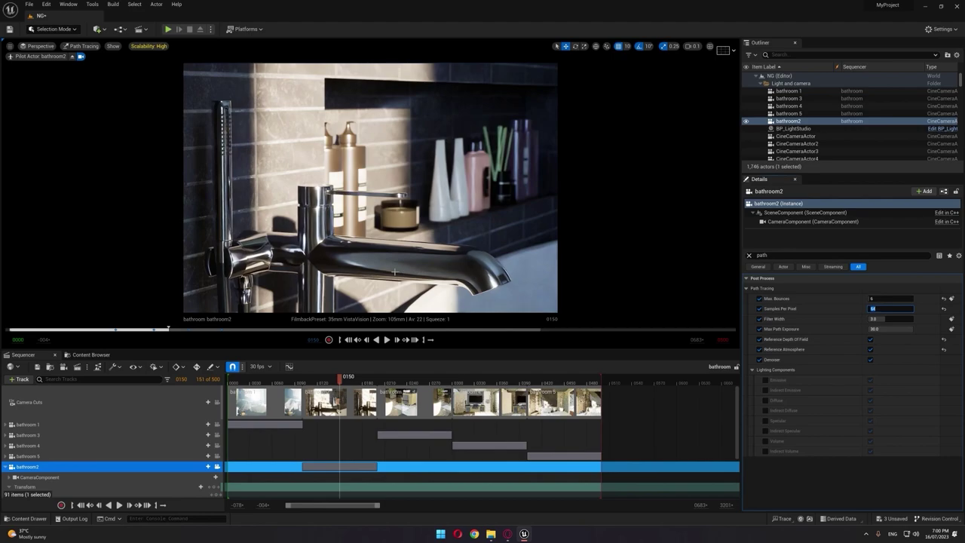
# Step: Test several Max. Bounces values on the bathroom2 camera, including 15 and 1, and set it back to 6
pyautogui.click(881, 300)
pyautogui.write('8')
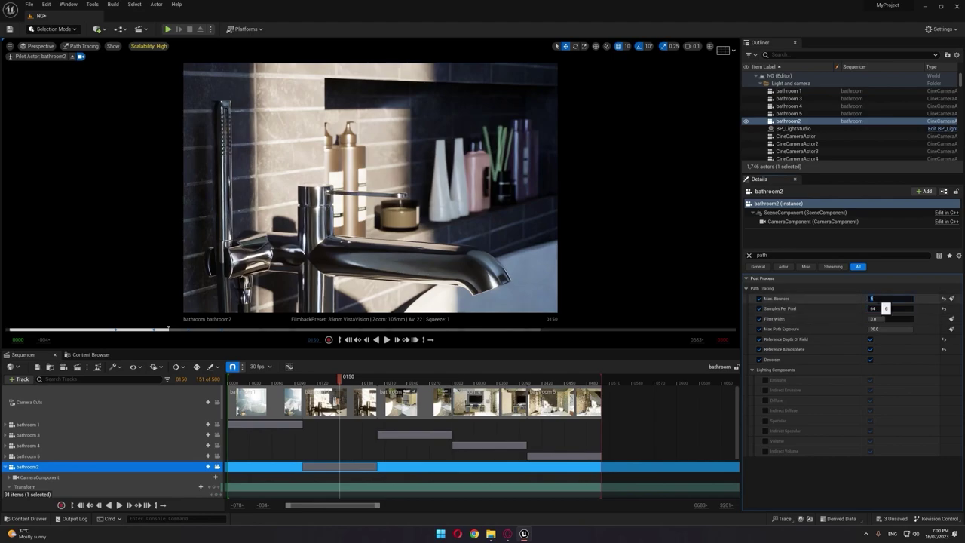
pyautogui.press('Return')
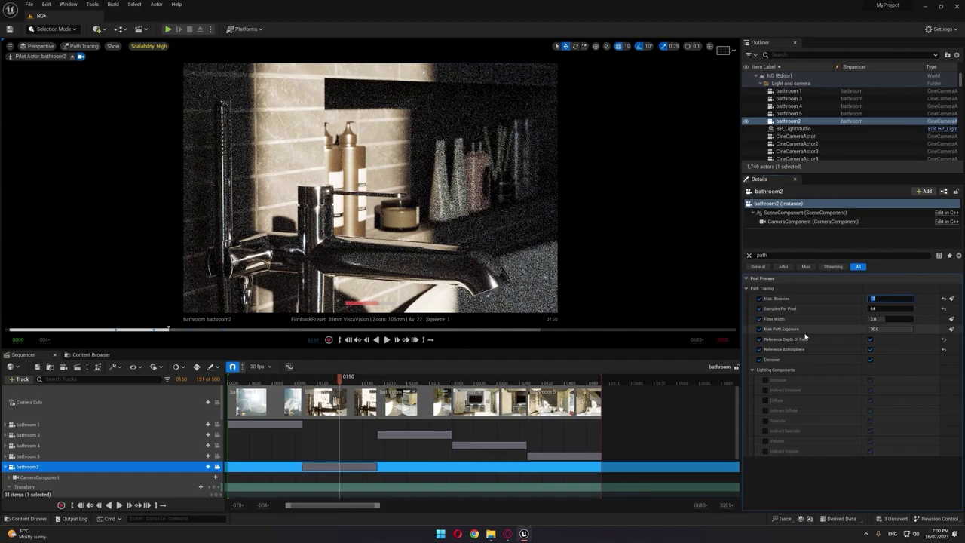
pyautogui.write('8')
pyautogui.press('Return')
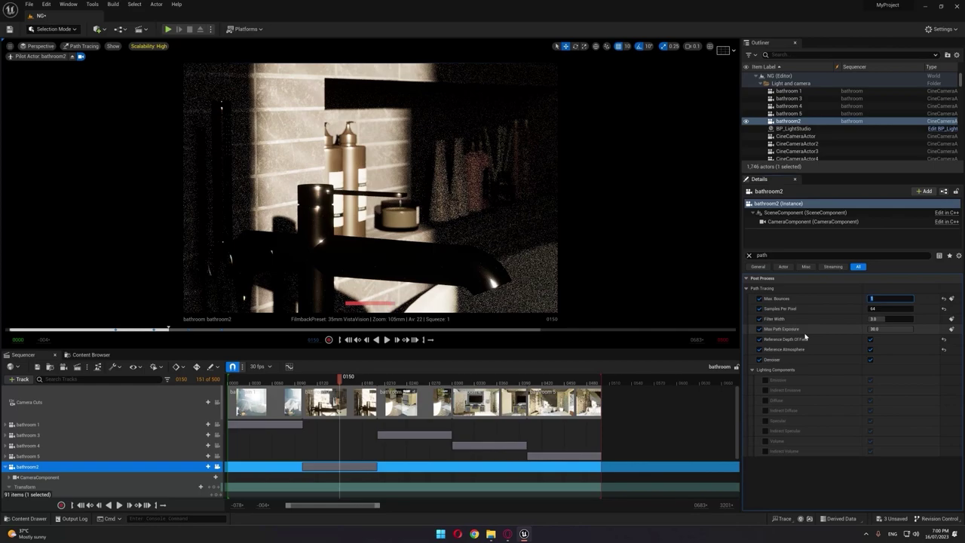
pyautogui.write('6')
pyautogui.press('Return')
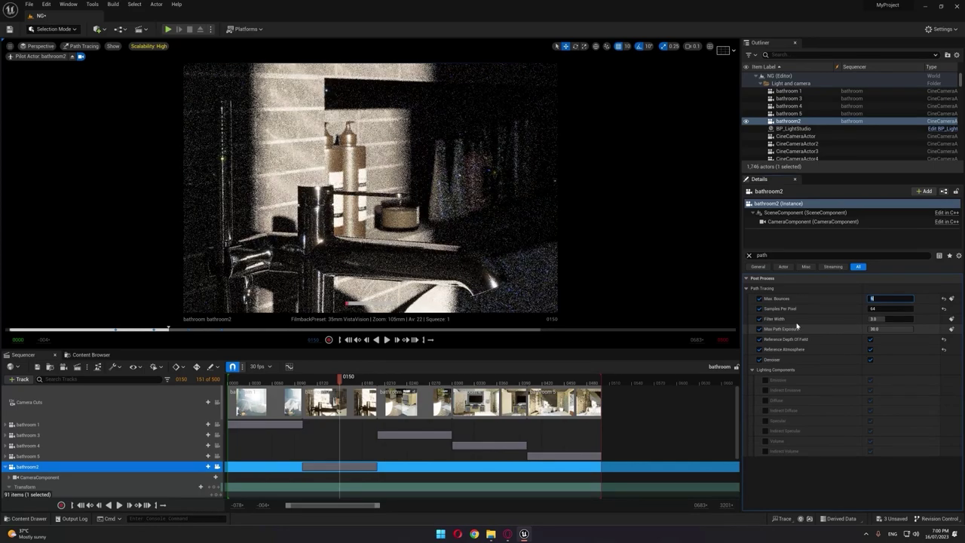
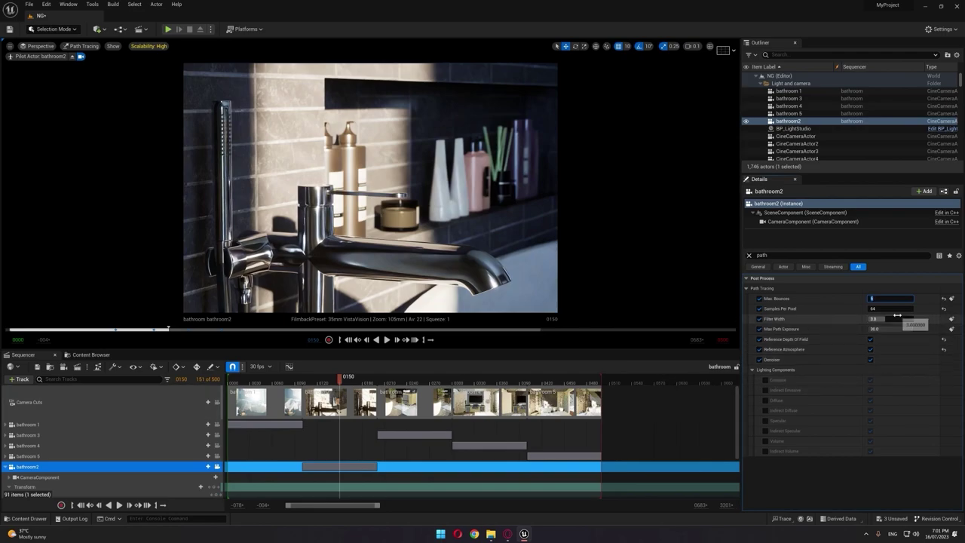
# Step: Set the bathroom2 camera's path tracing Samples Per Pixel to 256
pyautogui.click(894, 309)
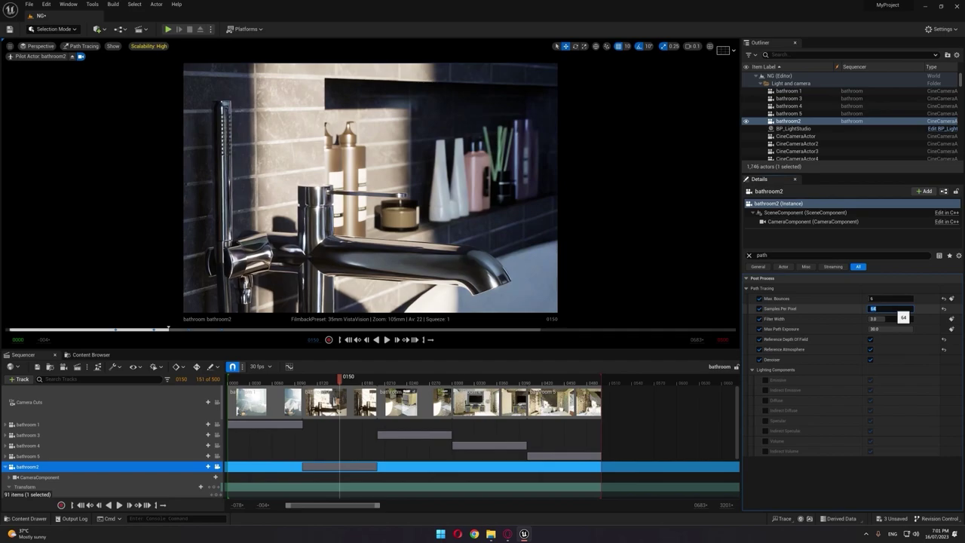
pyautogui.write('256')
pyautogui.press('Return')
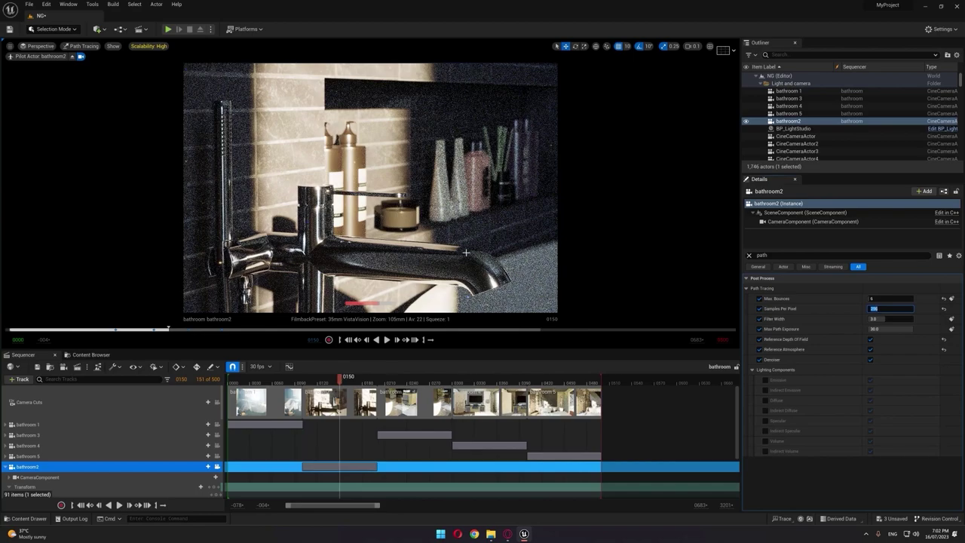
# Step: View the scene through the bathroom 1 camera at frame 35 and set its Samples Per Pixel to 64
pyautogui.click(255, 381)
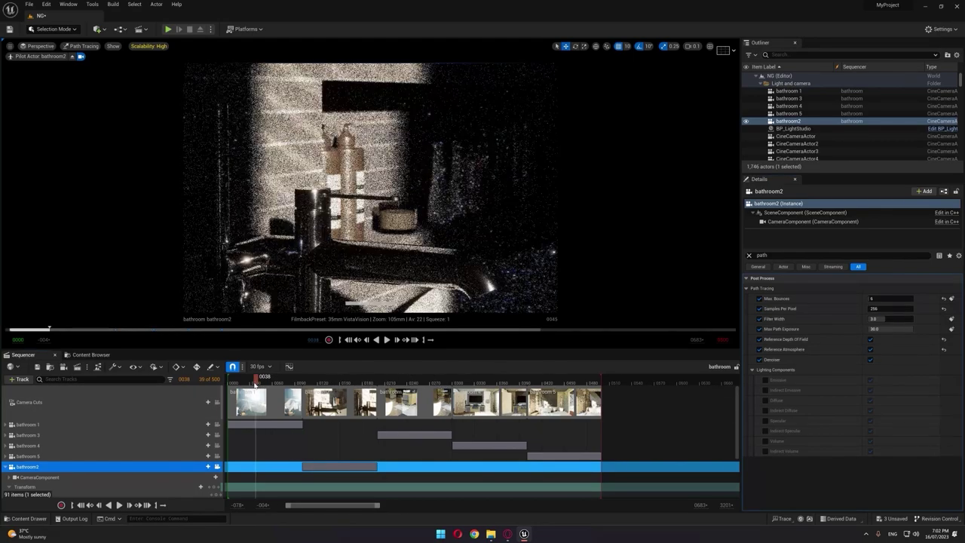
pyautogui.click(217, 425)
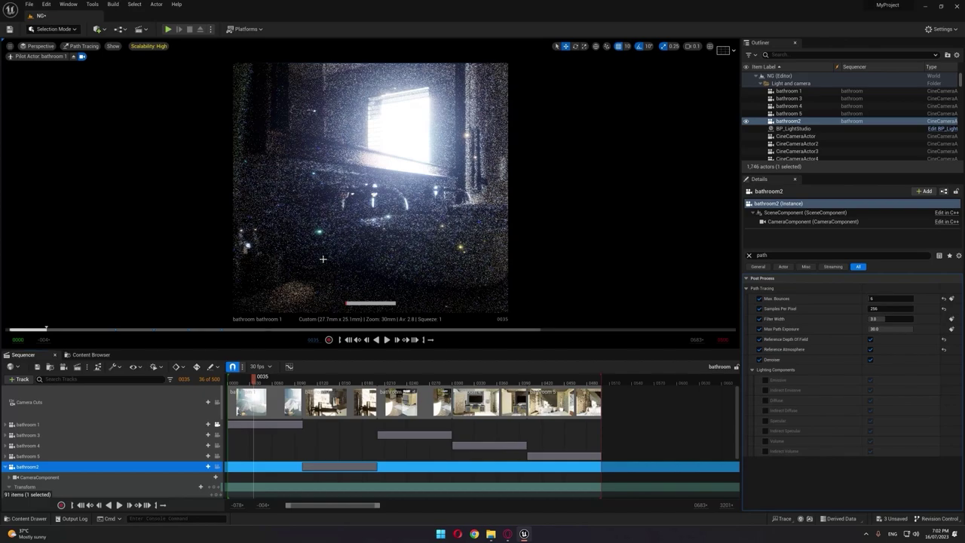
pyautogui.click(790, 91)
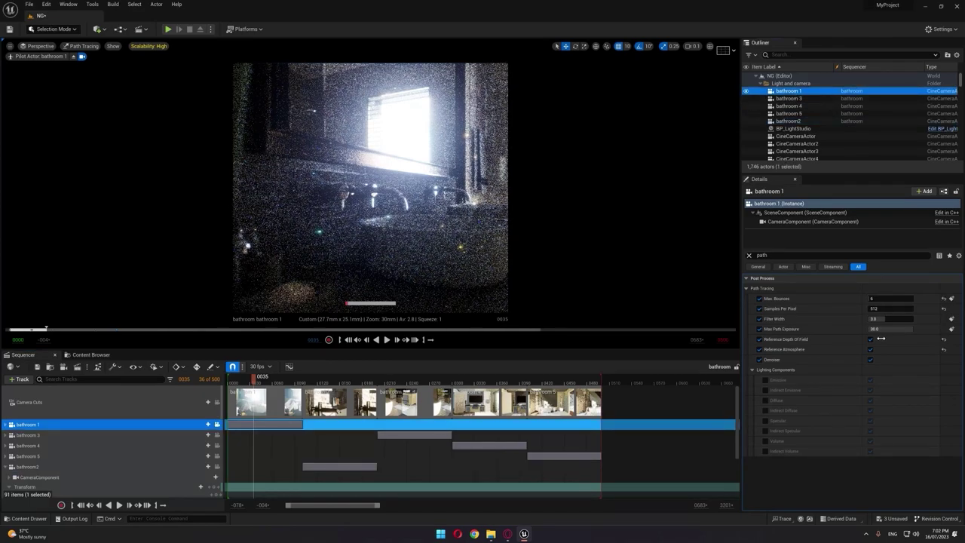
pyautogui.click(883, 307)
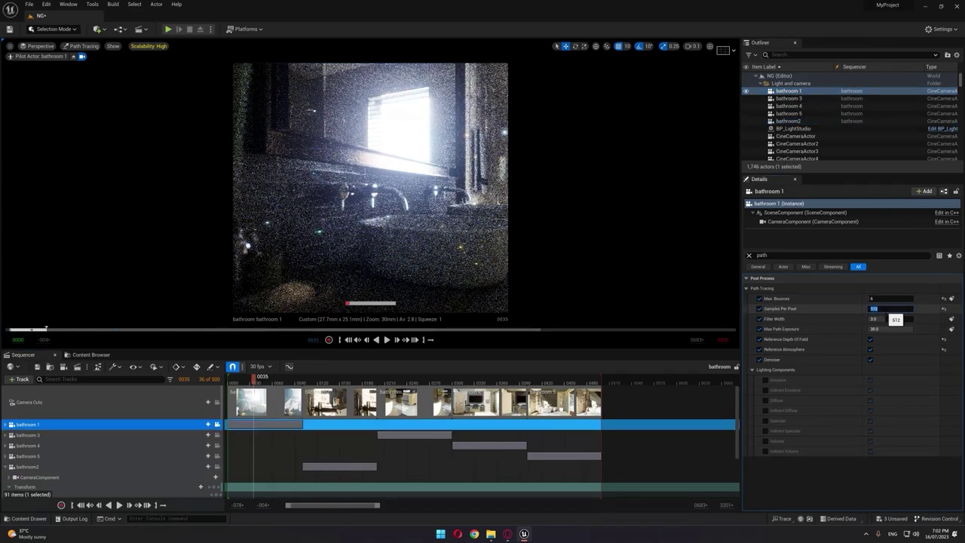
pyautogui.write('64')
pyautogui.press('Return')
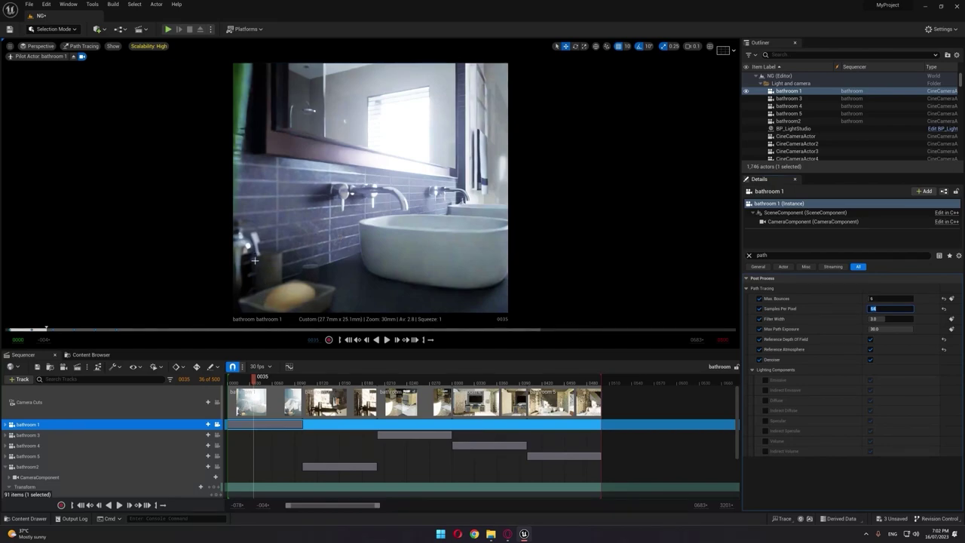
# Step: Return the viewport to Lit mode and reopen the Movie Render Queue for the bathroom sequence
pyautogui.click(81, 46)
pyautogui.click(74, 68)
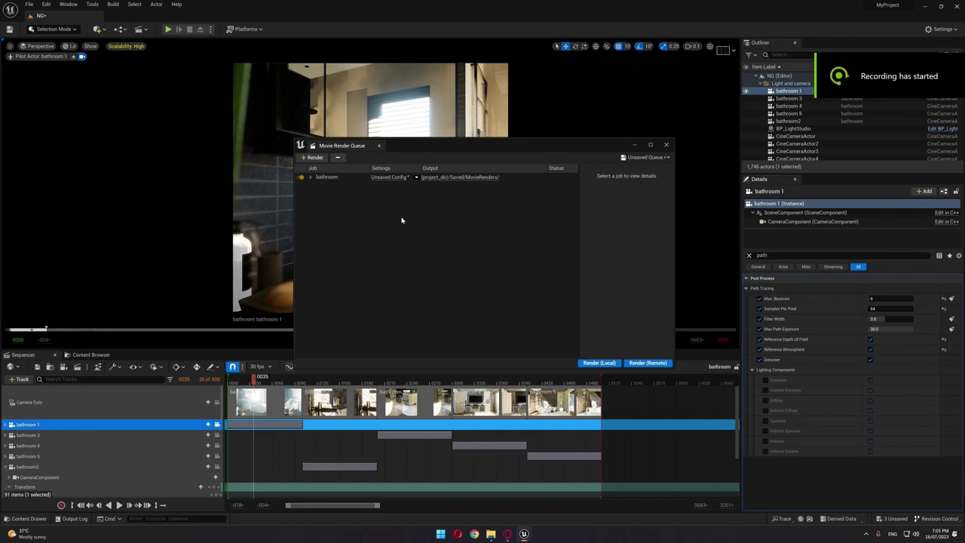
pyautogui.click(667, 144)
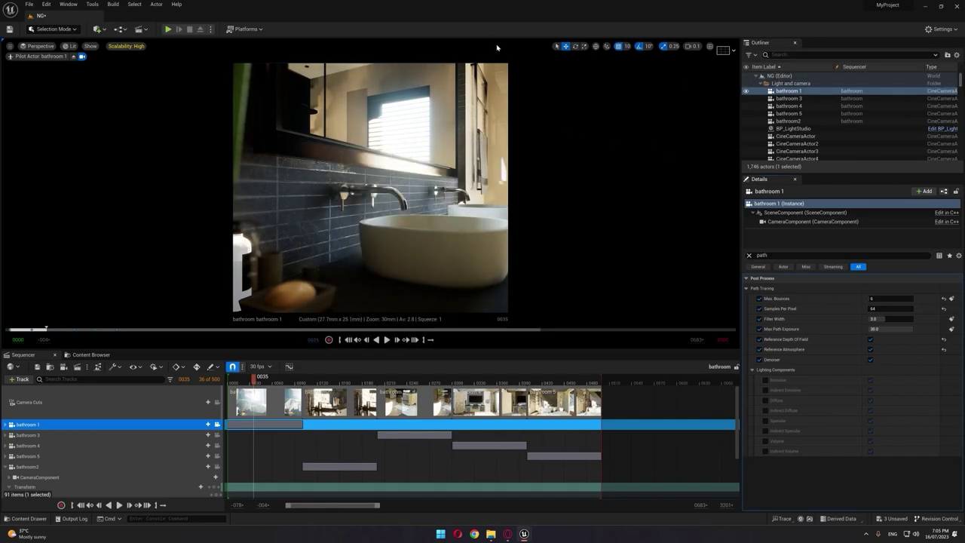
pyautogui.click(69, 4)
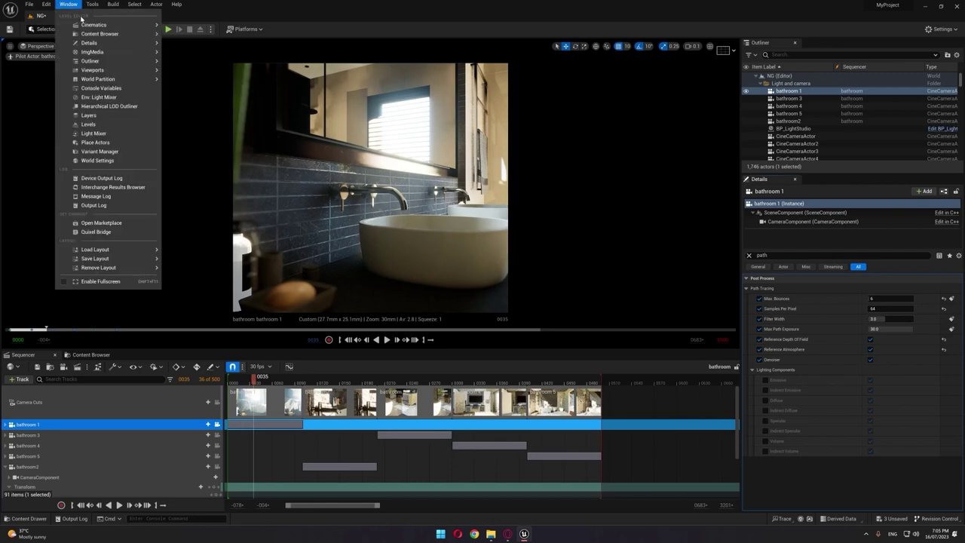
pyautogui.moveTo(113, 25)
pyautogui.click(208, 36)
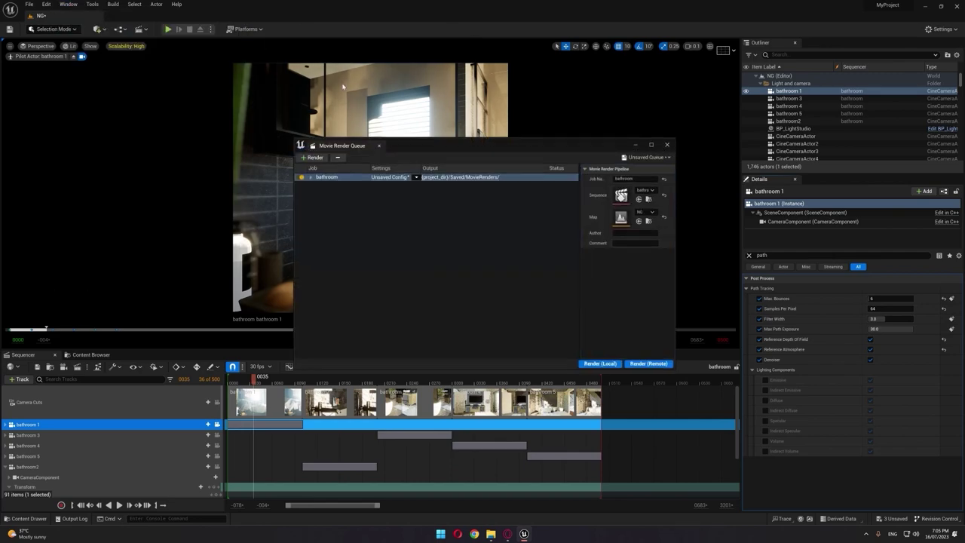
# Step: Open the bathroom job's render configuration, review its Output and Deferred Rendering settings, and add Game Overrides
pyautogui.click(331, 178)
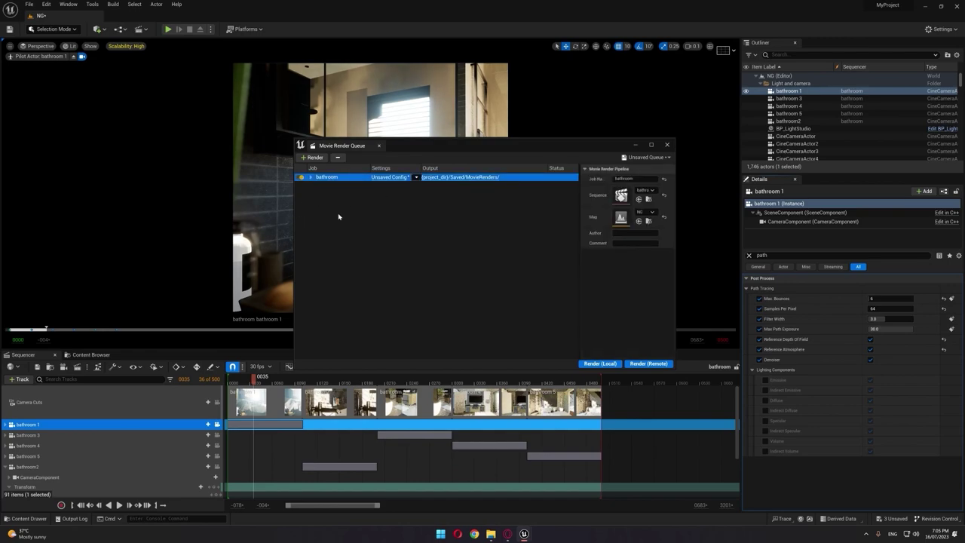
pyautogui.click(389, 177)
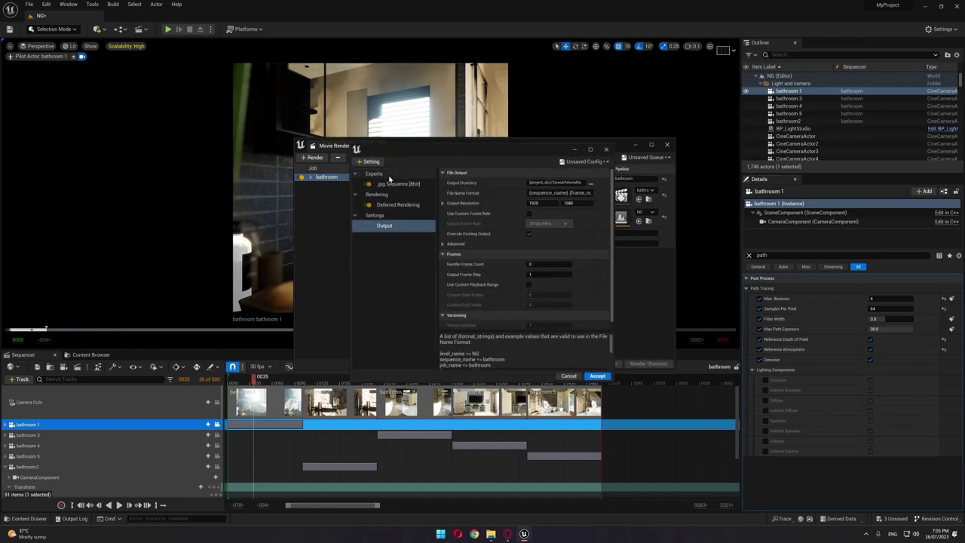
pyautogui.moveTo(422, 148); pyautogui.dragTo(511, 166)
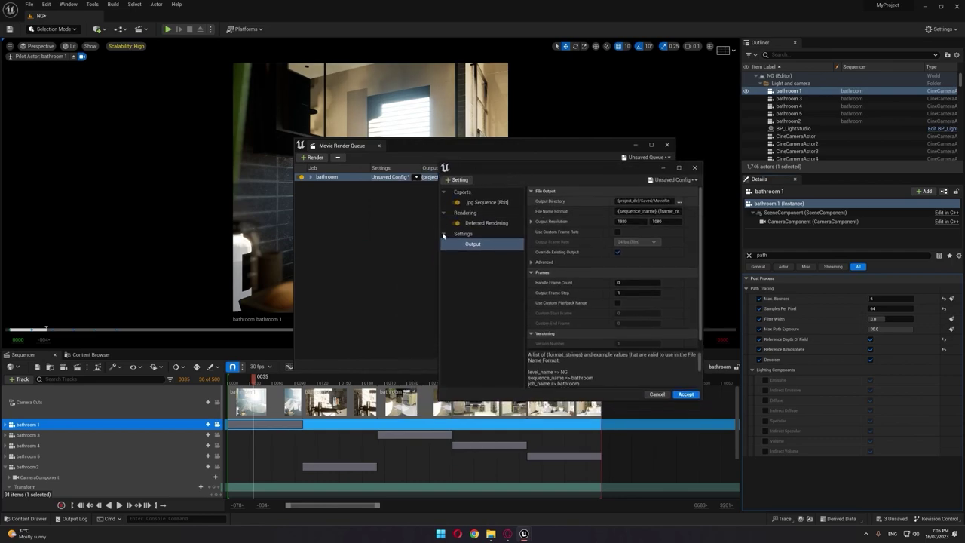
pyautogui.click(480, 244)
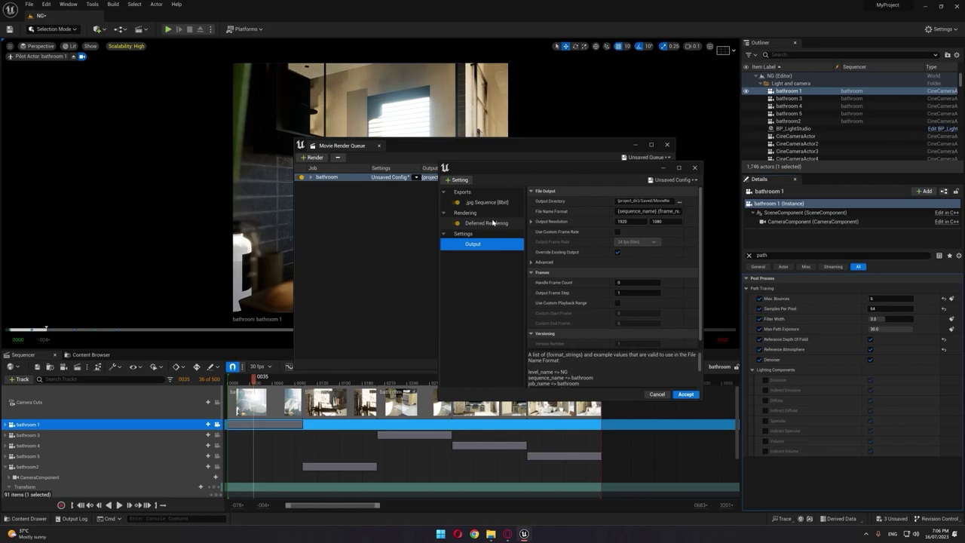
pyautogui.click(488, 224)
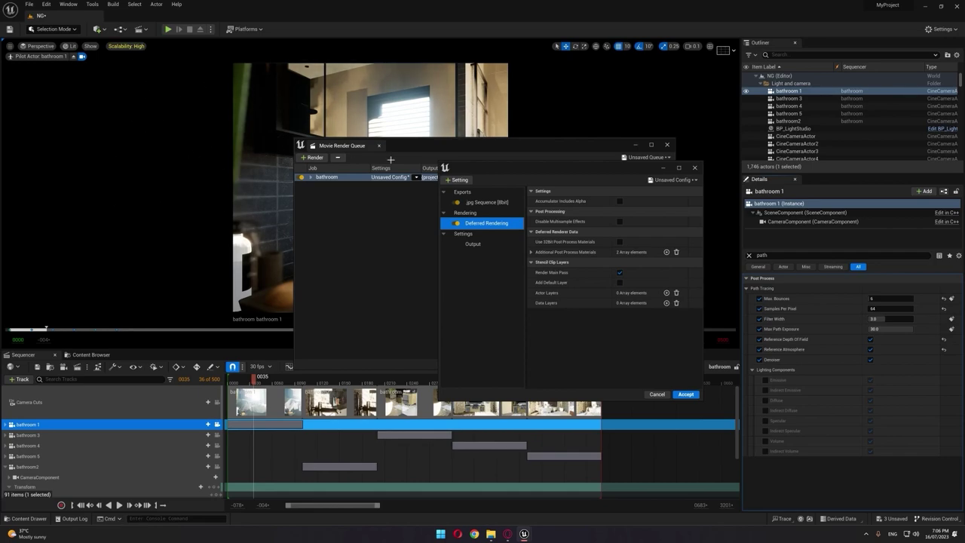
pyautogui.click(372, 207)
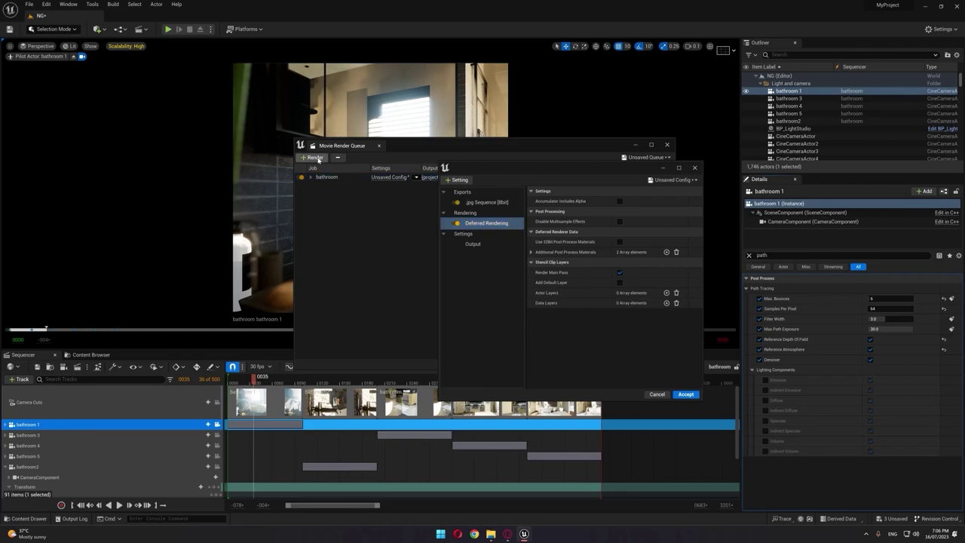
pyautogui.click(462, 180)
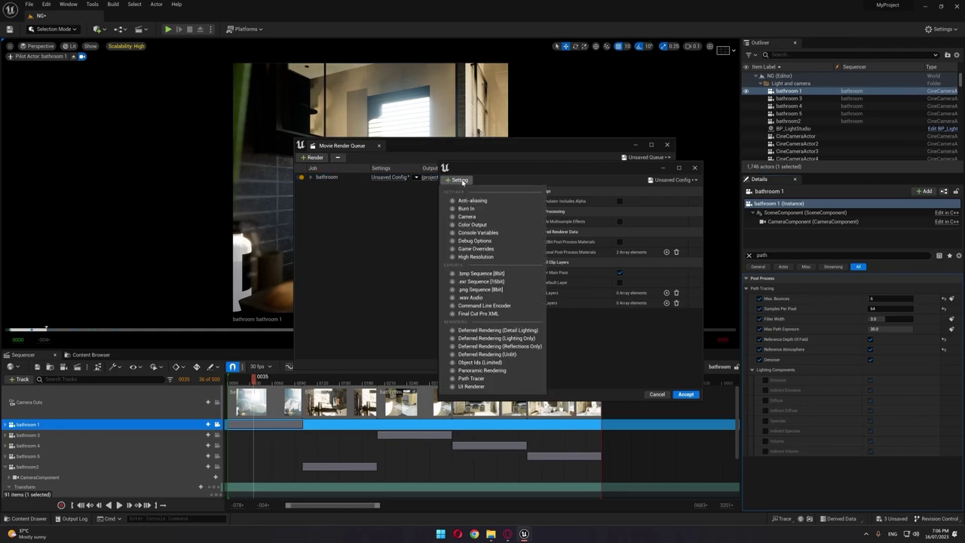
pyautogui.click(476, 248)
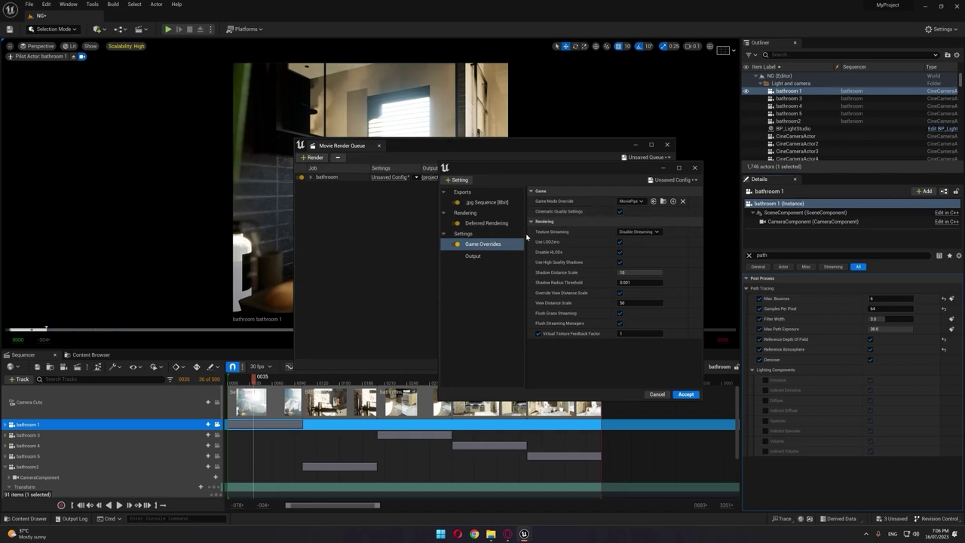
# Step: Add Anti-aliasing to the render configuration with a Spatial Sample Count of 32 and a Temporal Sample Count of 2
pyautogui.click(457, 180)
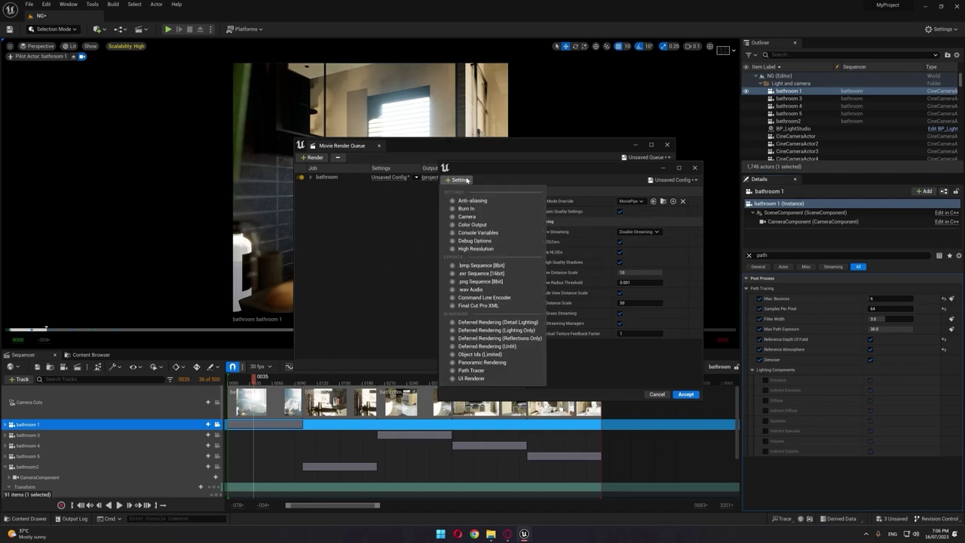
pyautogui.click(473, 201)
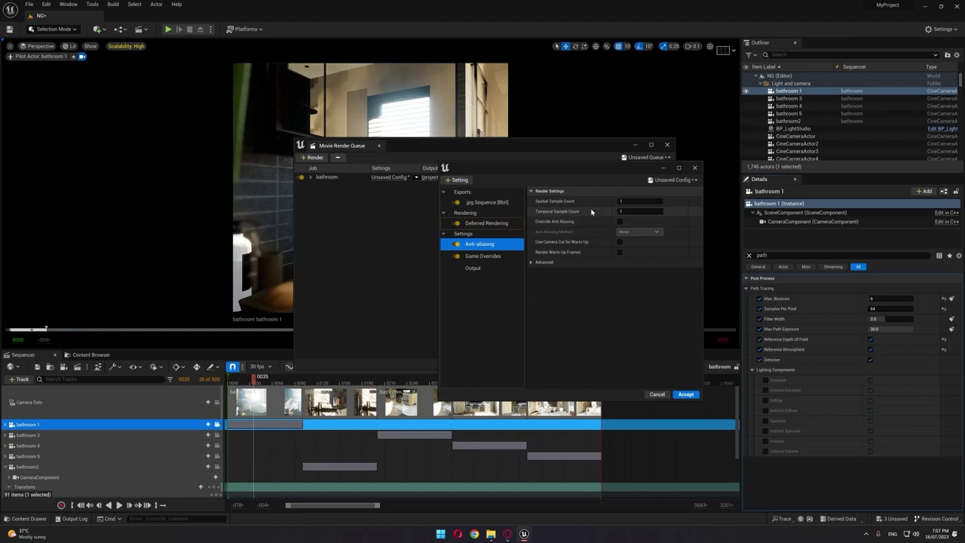
pyautogui.click(641, 202)
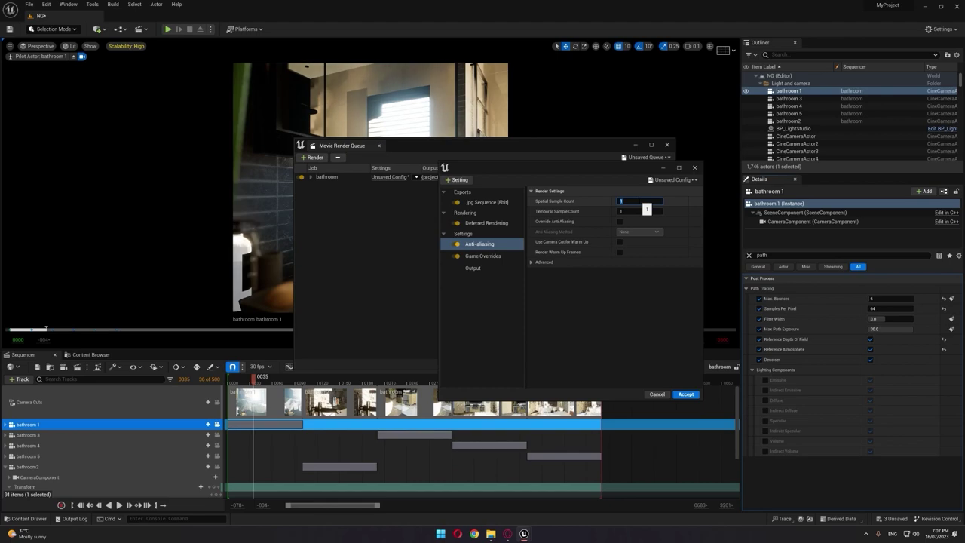
pyautogui.write('32')
pyautogui.click(632, 212)
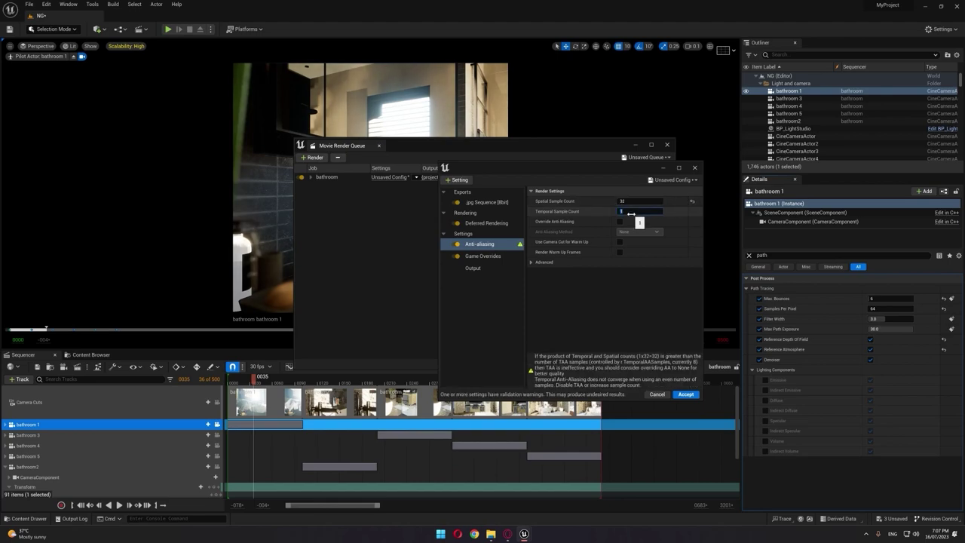
pyautogui.write('2')
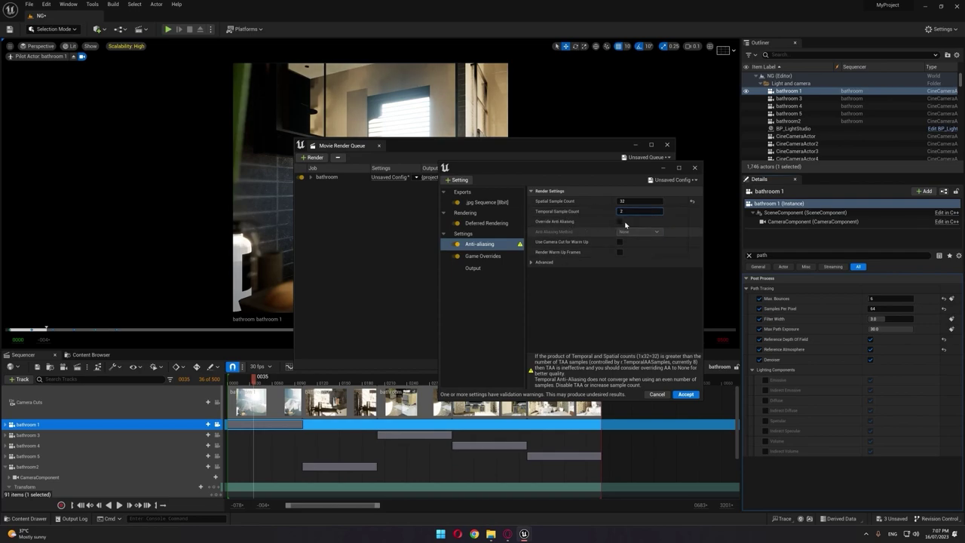
# Step: Enable Override Anti Aliasing and keep the Anti Aliasing Method at None
pyautogui.click(620, 222)
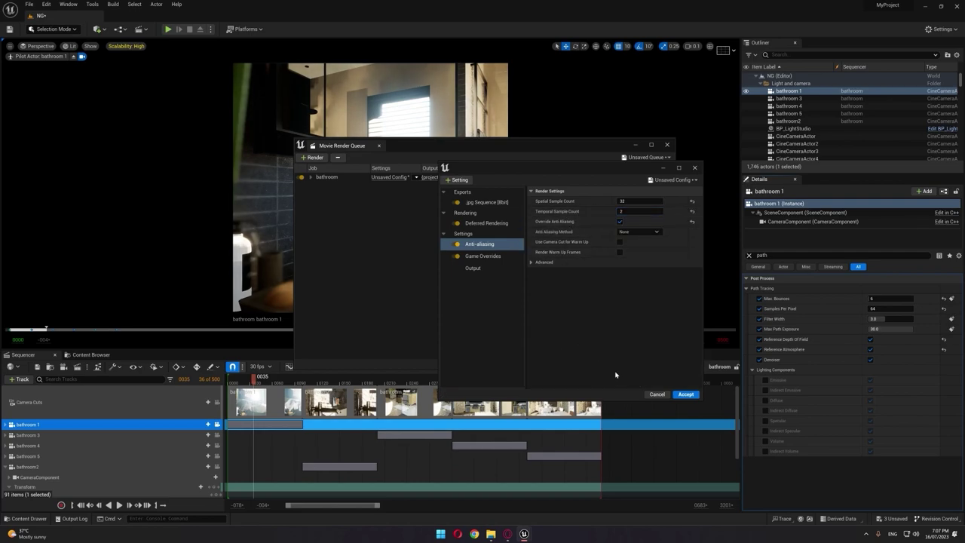
pyautogui.click(630, 232)
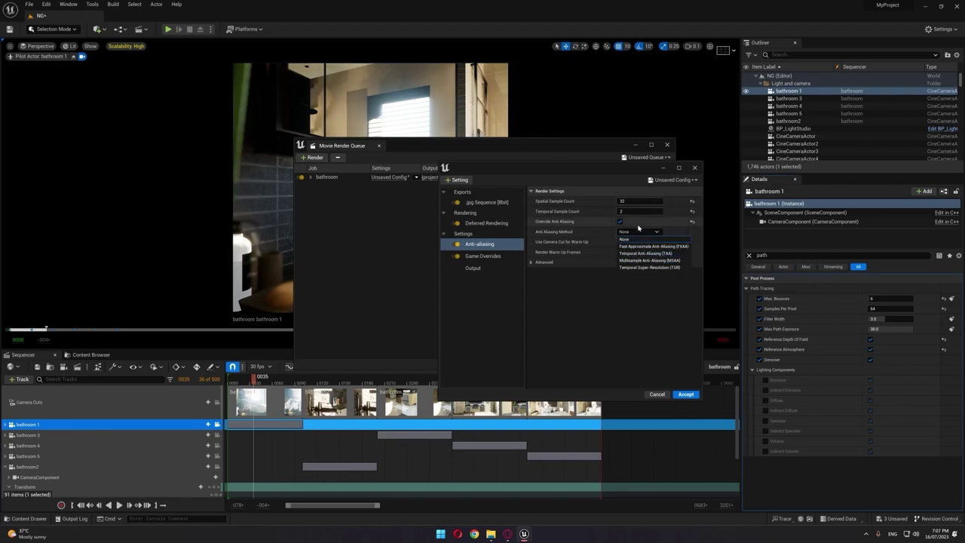
pyautogui.click(638, 238)
pyautogui.click(638, 233)
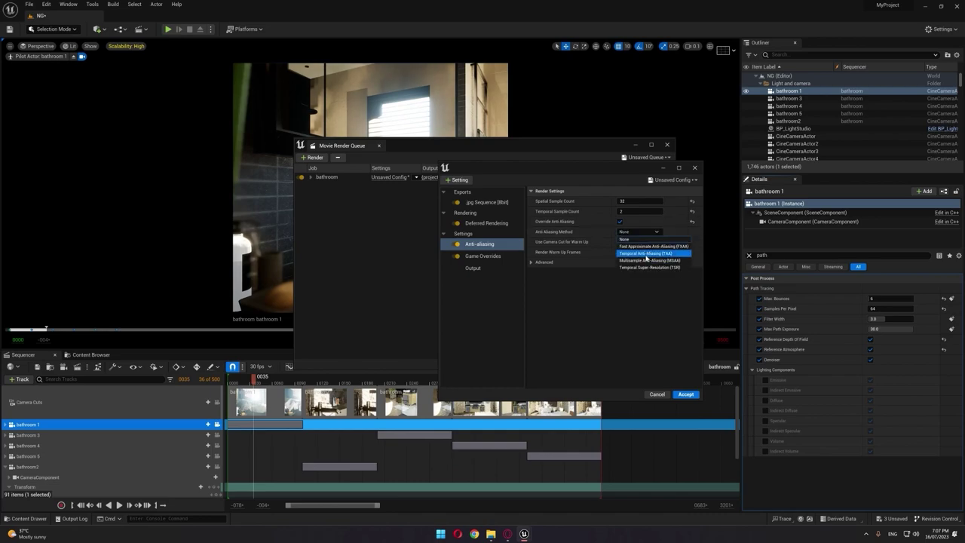
pyautogui.click(638, 238)
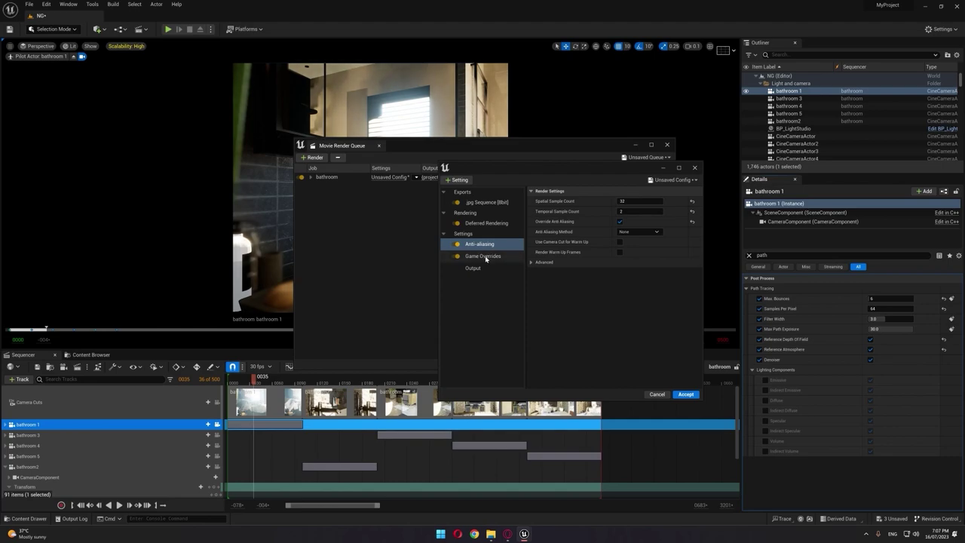
# Step: Replace the Deferred Rendering pass in the render configuration with Path Tracer
pyautogui.click(486, 258)
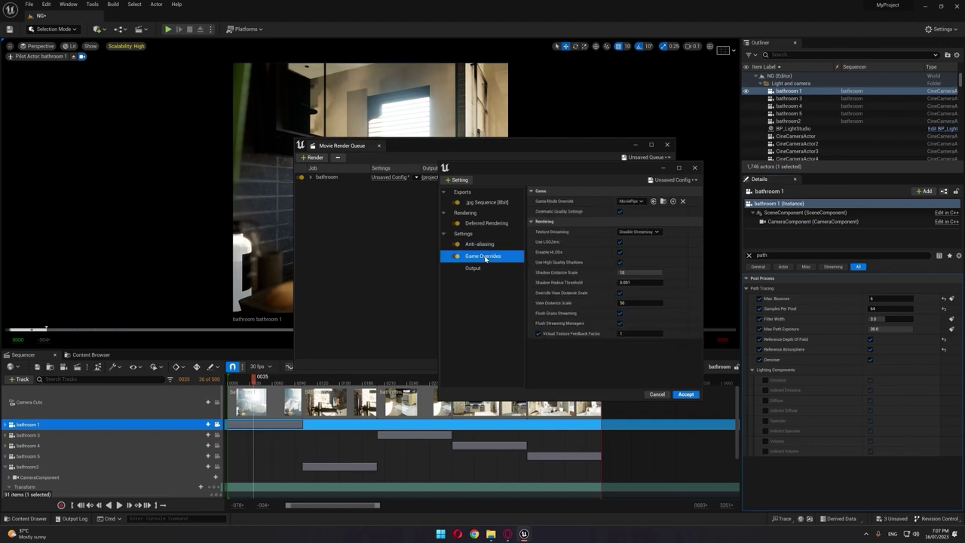
pyautogui.click(488, 224)
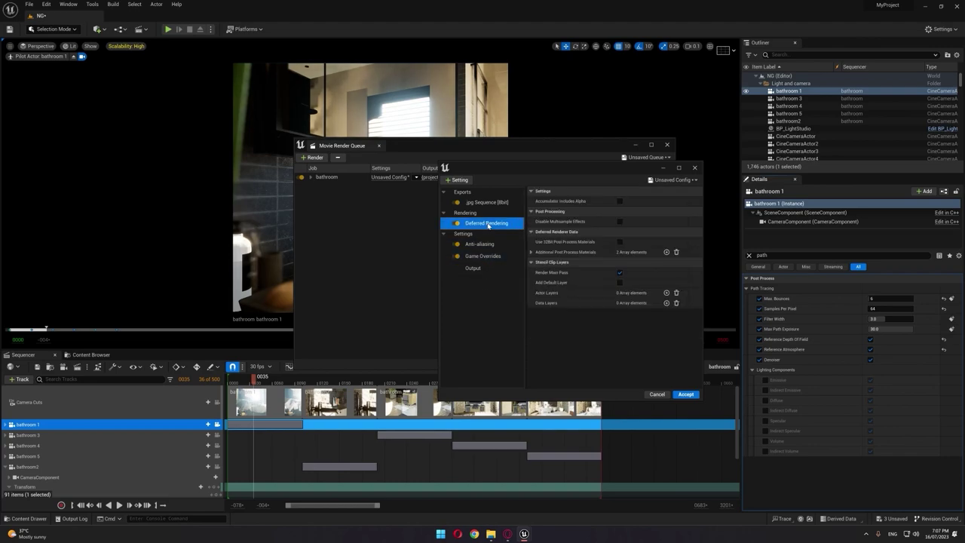
pyautogui.press('Delete')
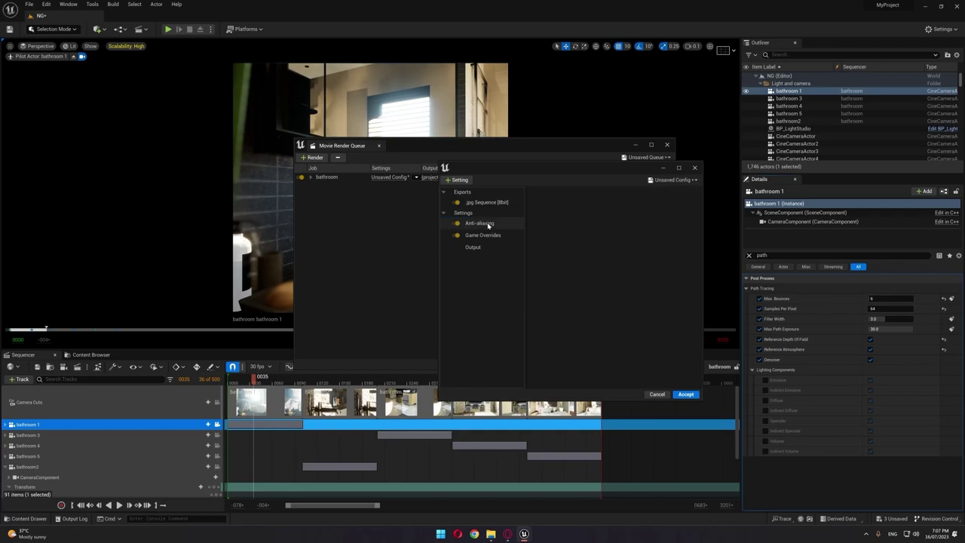
pyautogui.click(457, 180)
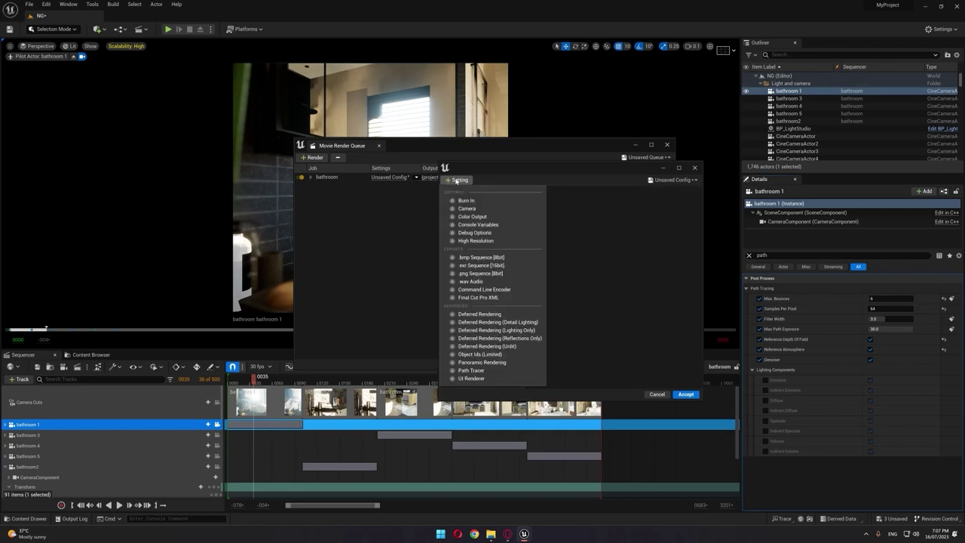
pyautogui.click(471, 371)
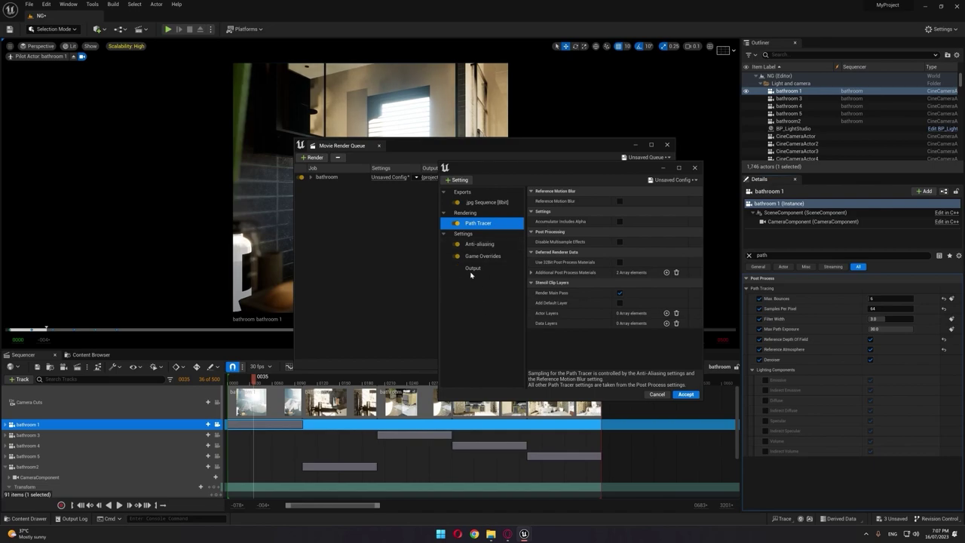
# Step: Review the Game Overrides and Anti-aliasing settings, and set the bathroom 1 camera's Samples Per Pixel to 512
pyautogui.click(487, 256)
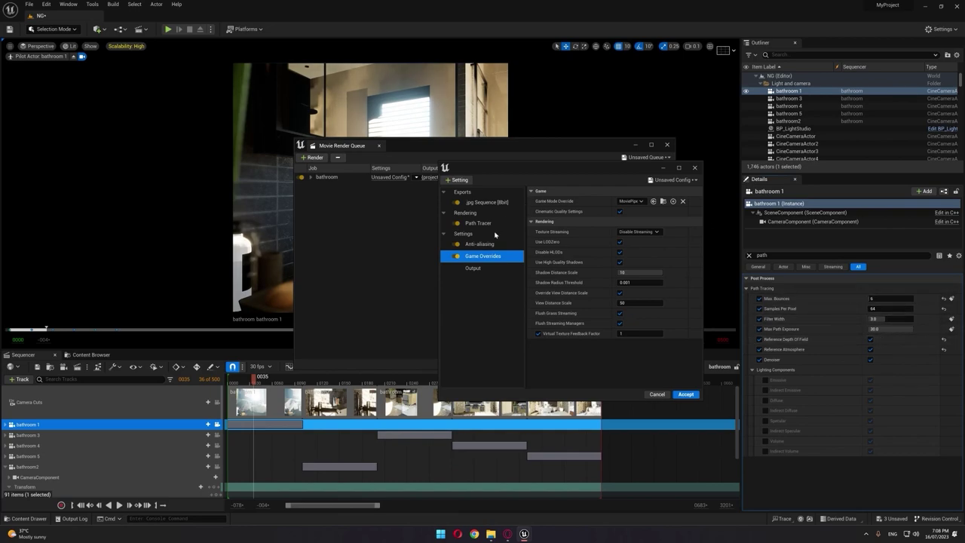
pyautogui.moveTo(515, 170); pyautogui.dragTo(482, 176)
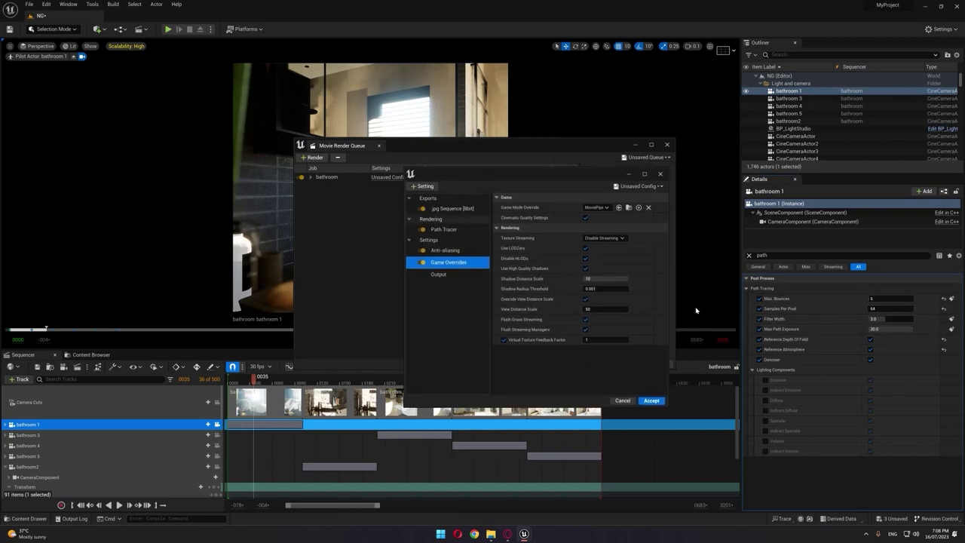
pyautogui.click(448, 250)
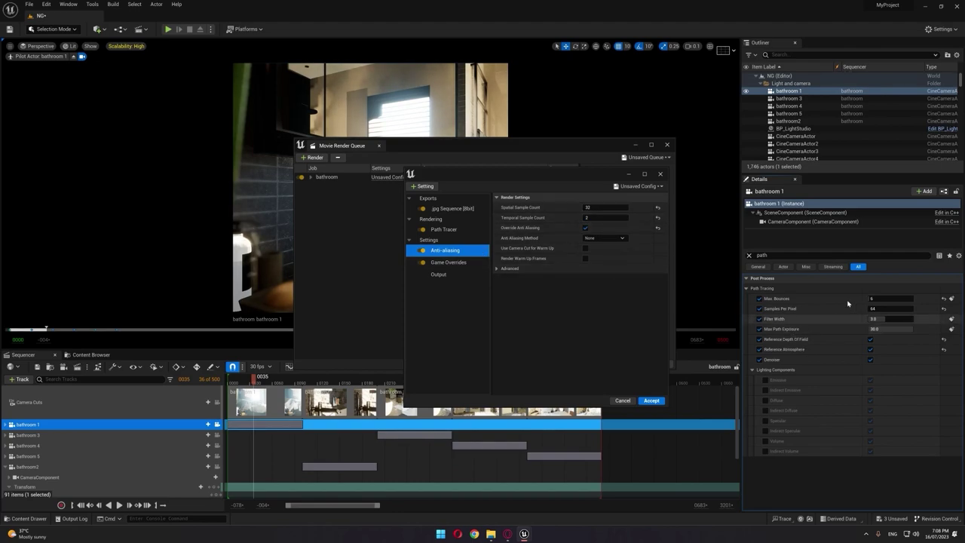
pyautogui.click(887, 309)
pyautogui.write('512')
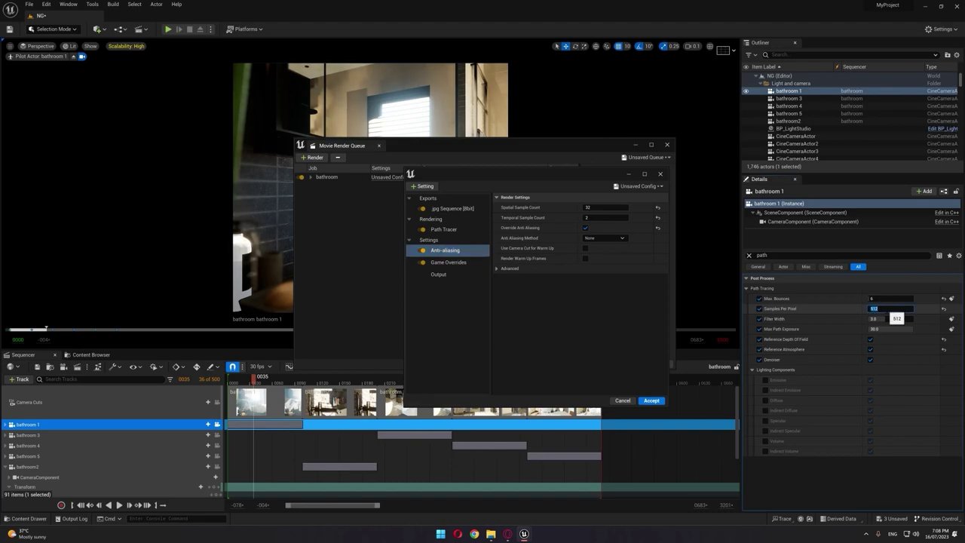
# Step: Set the anti-aliasing Spatial Sample Count to 32 and Temporal Sample Count to 16, and move the sequence playhead to frame 52
pyautogui.click(590, 207)
pyautogui.write('32')
pyautogui.press('Return')
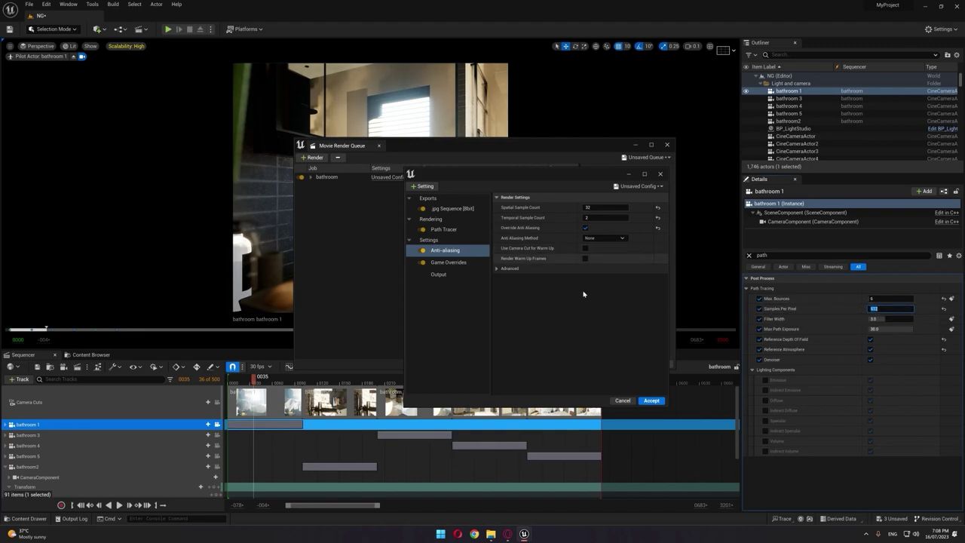
pyautogui.click(598, 207)
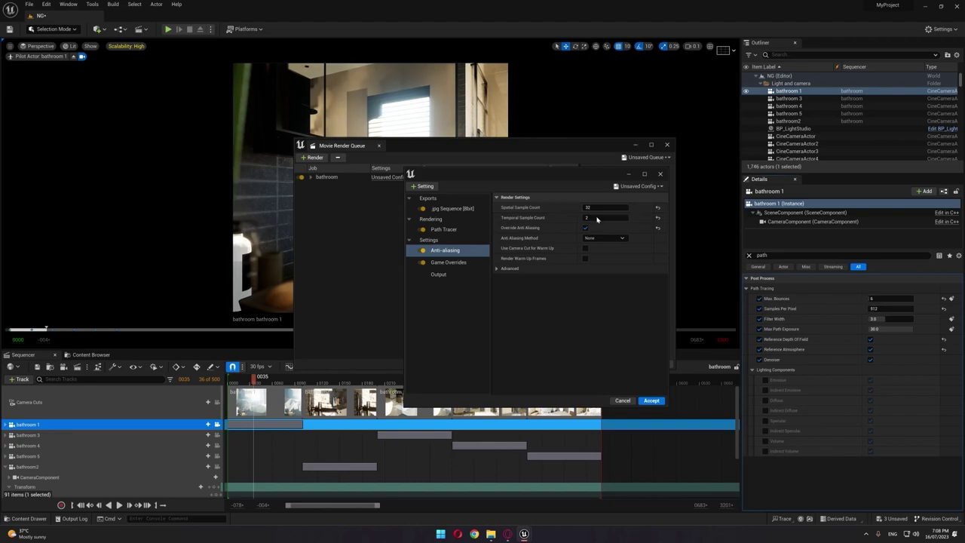
pyautogui.click(587, 218)
pyautogui.write('16')
pyautogui.moveTo(258, 383); pyautogui.dragTo(267, 383)
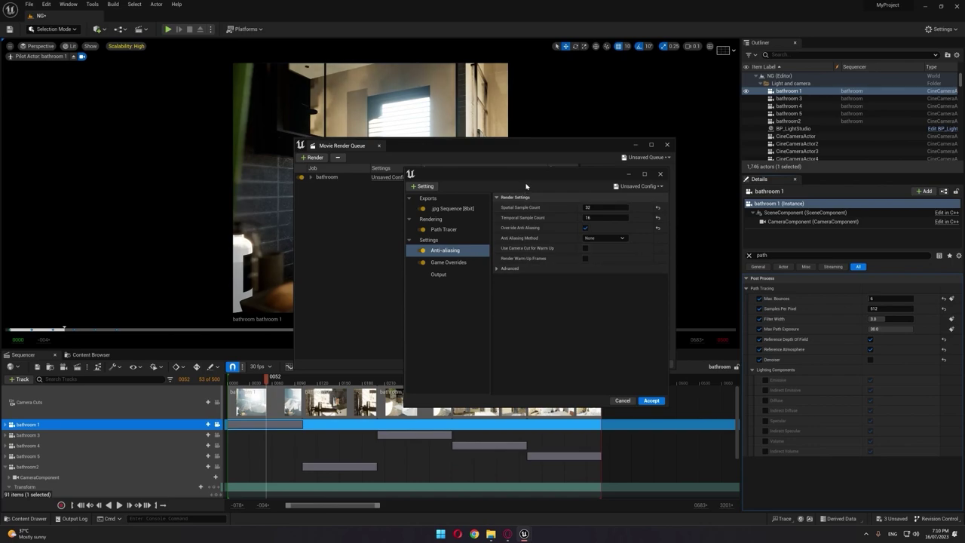
pyautogui.moveTo(531, 178); pyautogui.dragTo(550, 206)
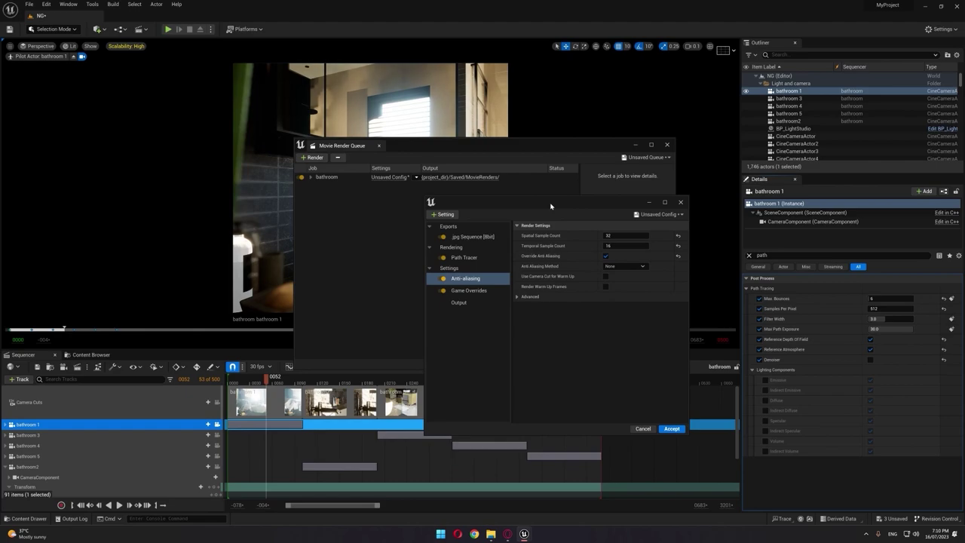